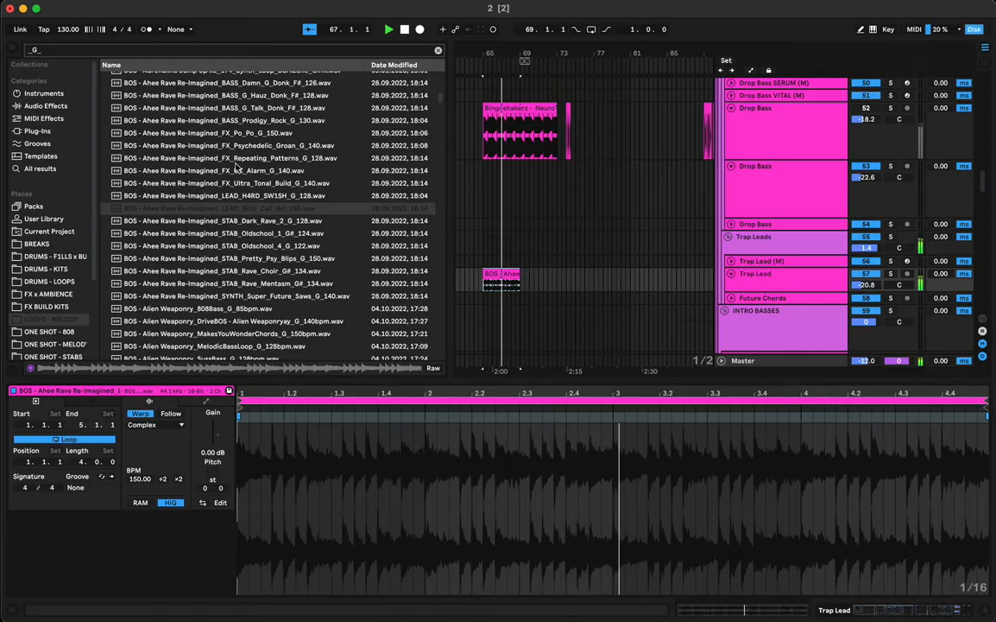
# Preview the Ahee Rave loops, place FX_Psychedelic_Groan_G_140.wav on the Trap Lead track at bar 67, and play from bar 65
pyautogui.click(248, 146)
pyautogui.click(245, 135)
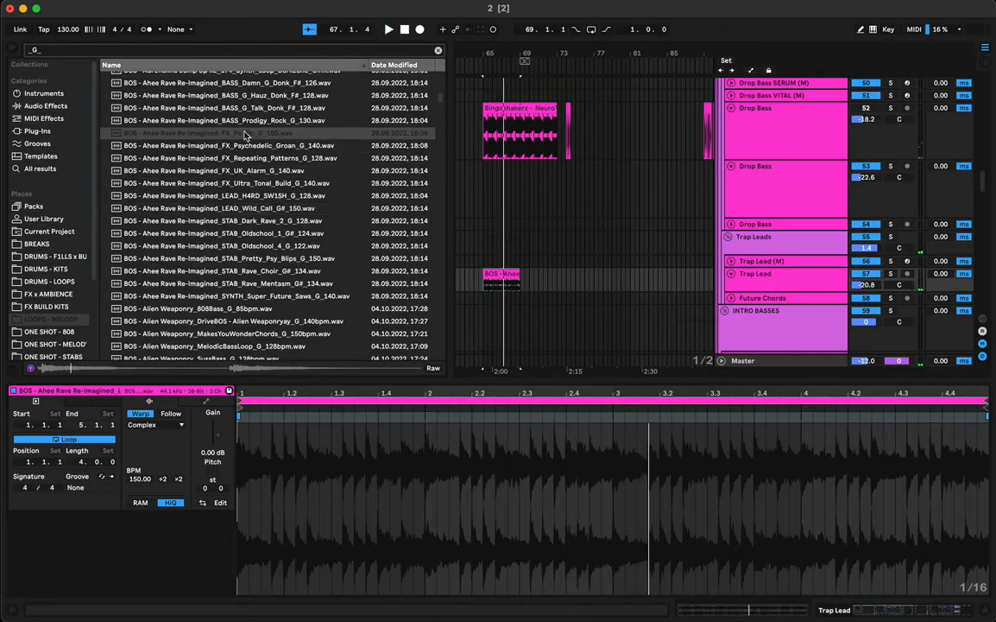
pyautogui.click(247, 123)
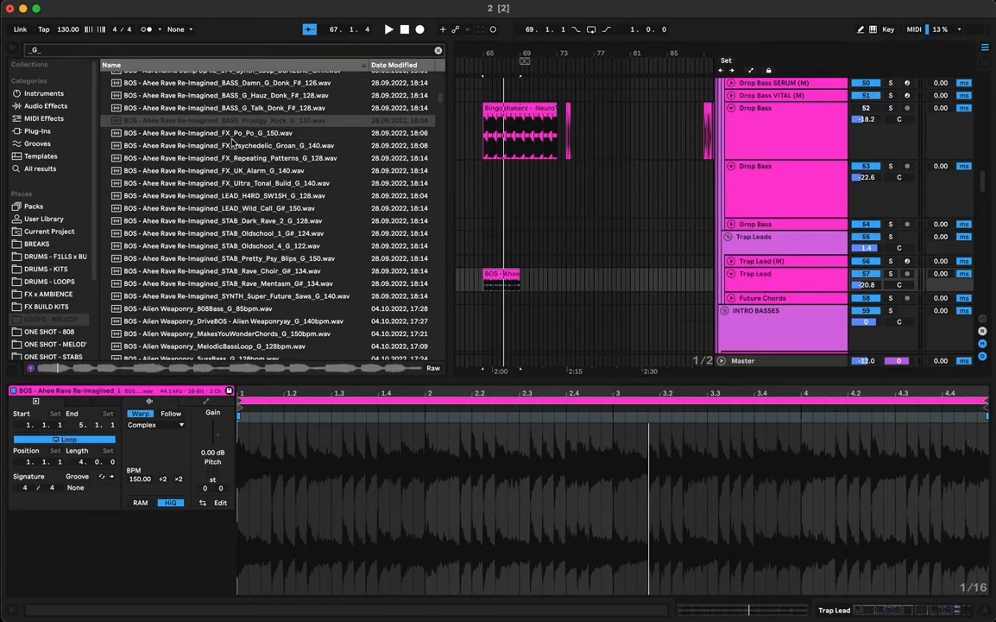
pyautogui.click(234, 148)
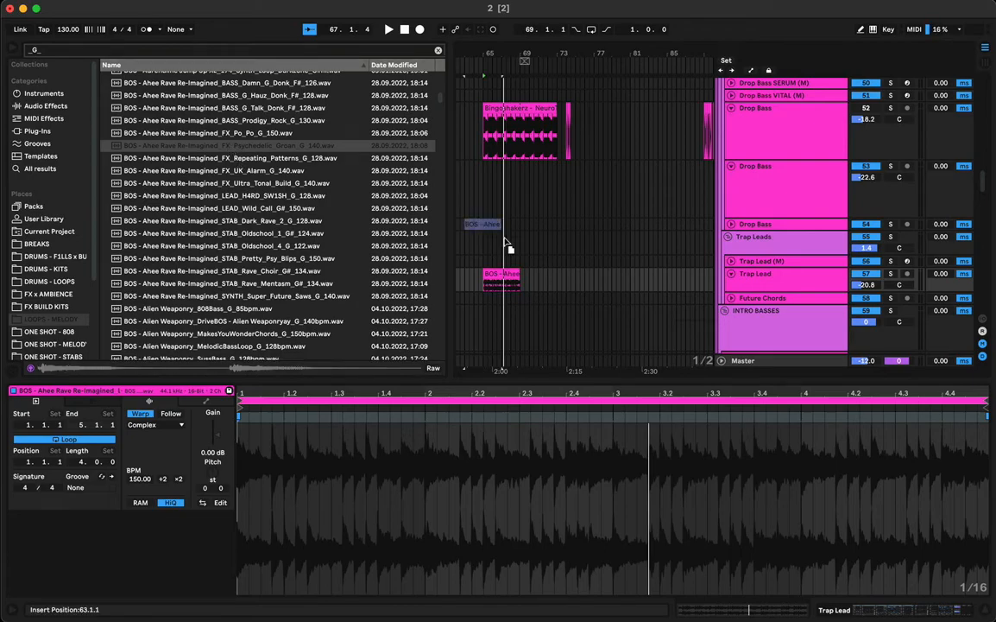
pyautogui.moveTo(508, 247); pyautogui.dragTo(519, 273)
pyautogui.press('space')
pyautogui.press('space')
pyautogui.click(491, 274)
pyautogui.press('space')
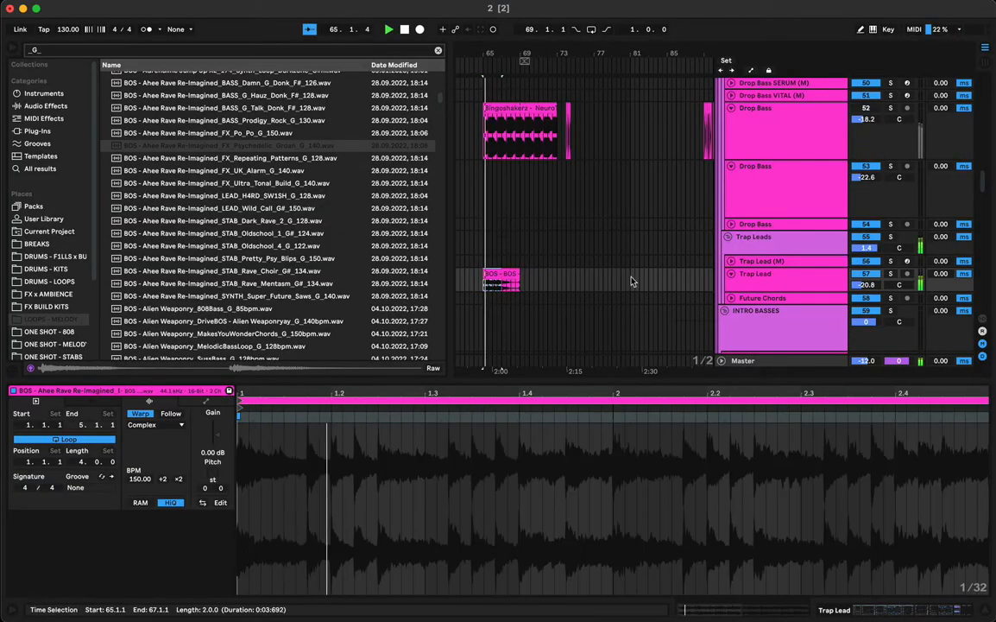
# Duplicate the Trap Lead track, keeping only the bar 67 groan clip on the copy and emptying the original track
pyautogui.click(748, 286)
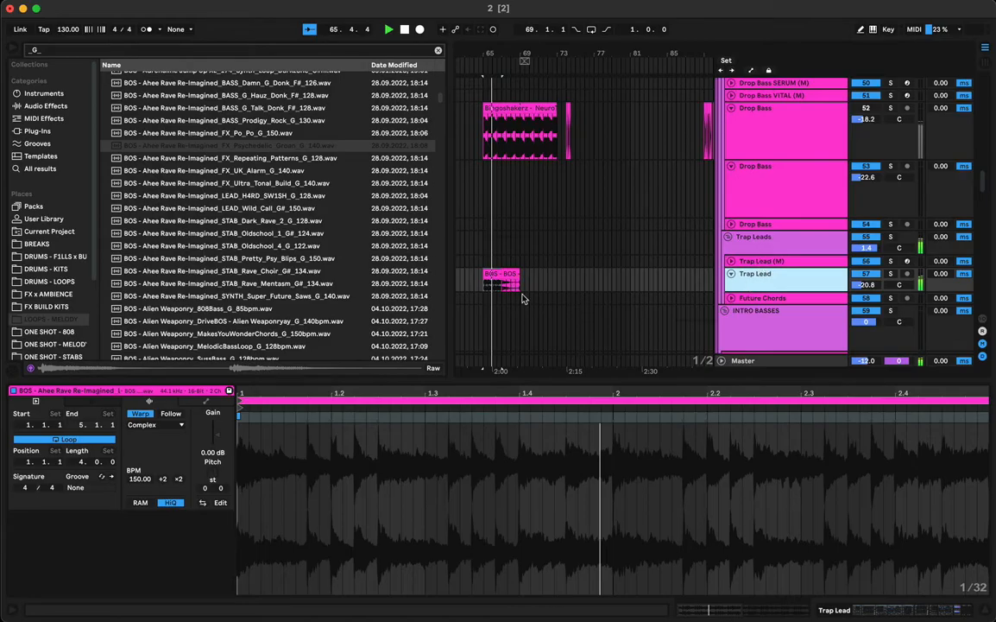
pyautogui.press('super+d')
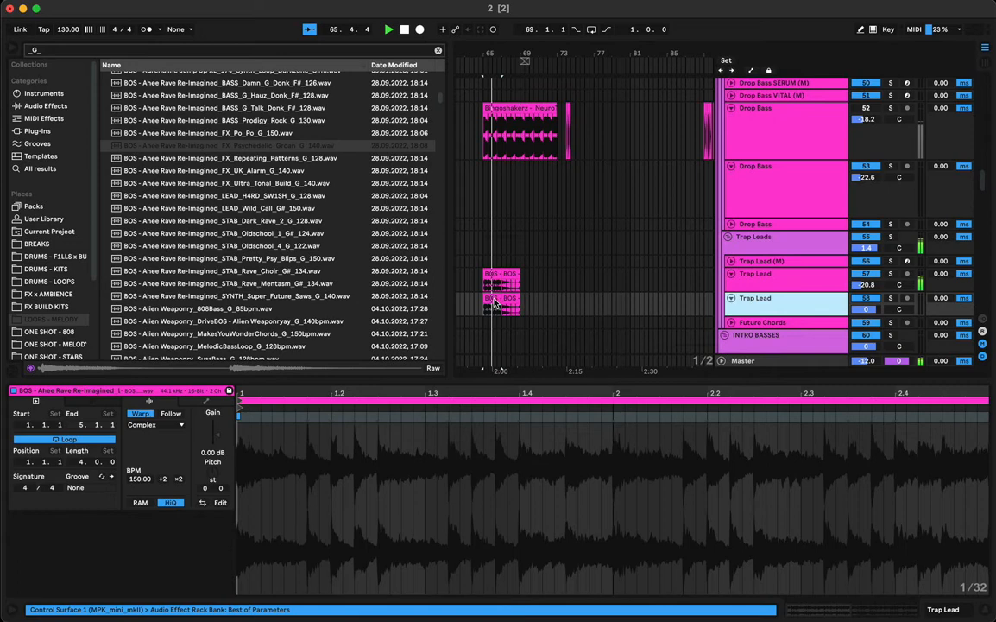
pyautogui.press('space')
pyautogui.click(492, 298)
pyautogui.press('Delete')
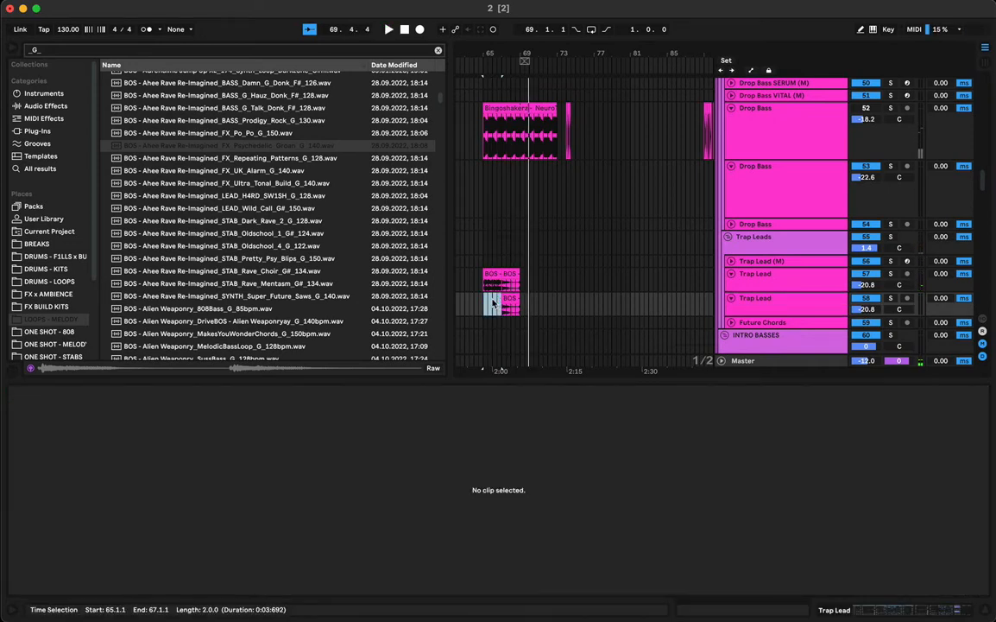
pyautogui.click(511, 274)
pyautogui.press('Delete')
pyautogui.click(493, 274)
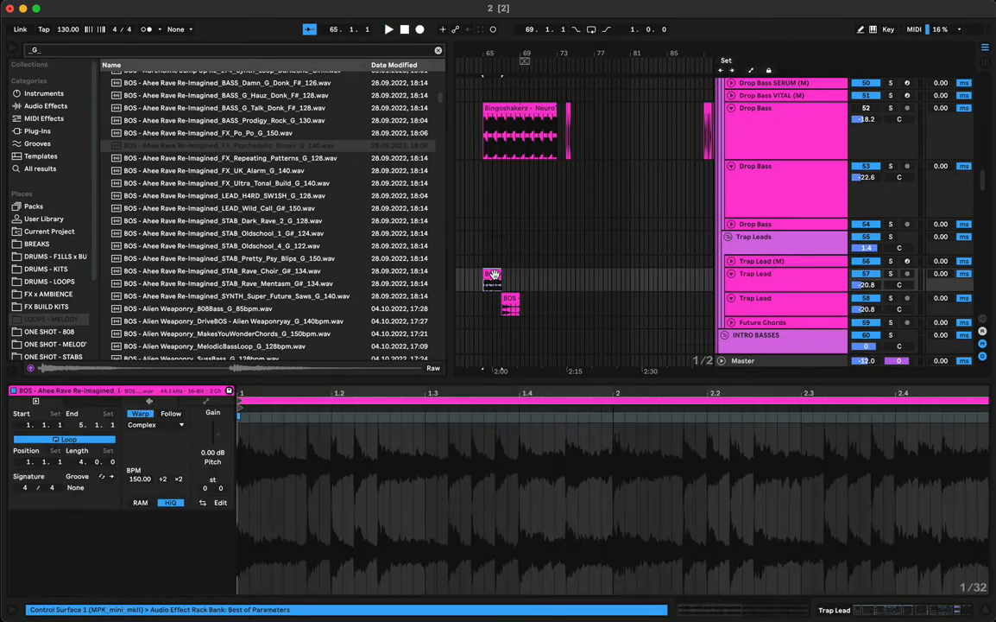
pyautogui.press('Delete')
# Preview more Ahee Rave bass, FX and synth loops and place SYNTH_Super_Future_Saws_G_140.wav on the Future Chords track around bar 79
pyautogui.click(203, 158)
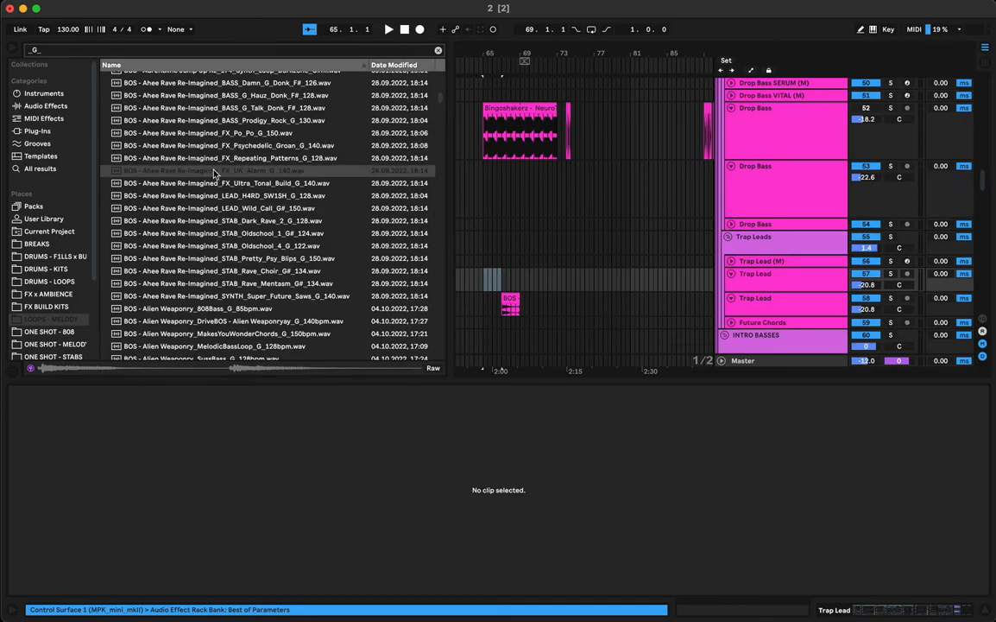
pyautogui.click(188, 121)
pyautogui.click(211, 108)
pyautogui.click(245, 94)
pyautogui.click(251, 83)
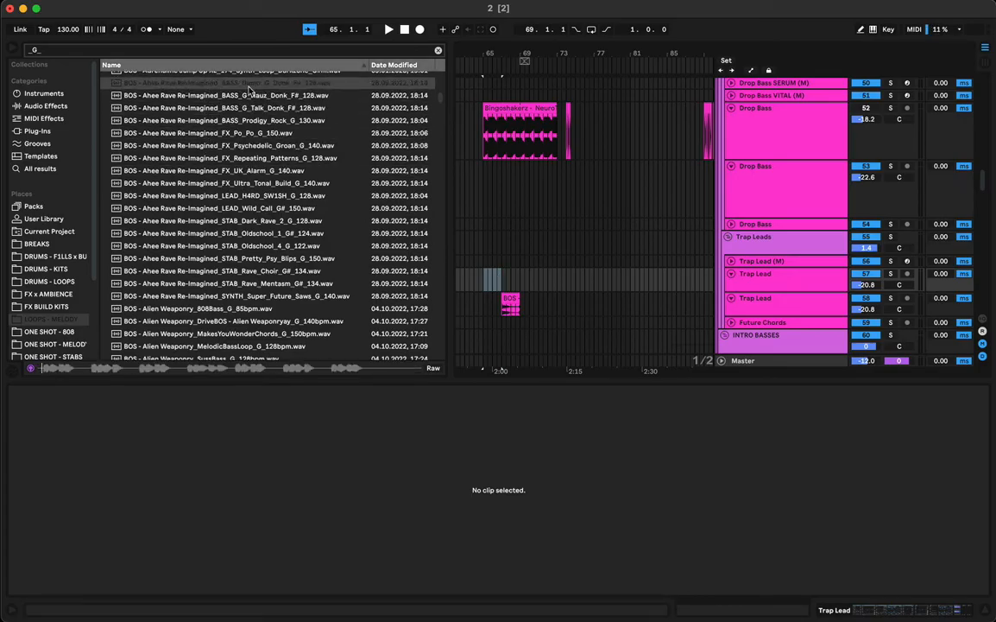
pyautogui.click(228, 297)
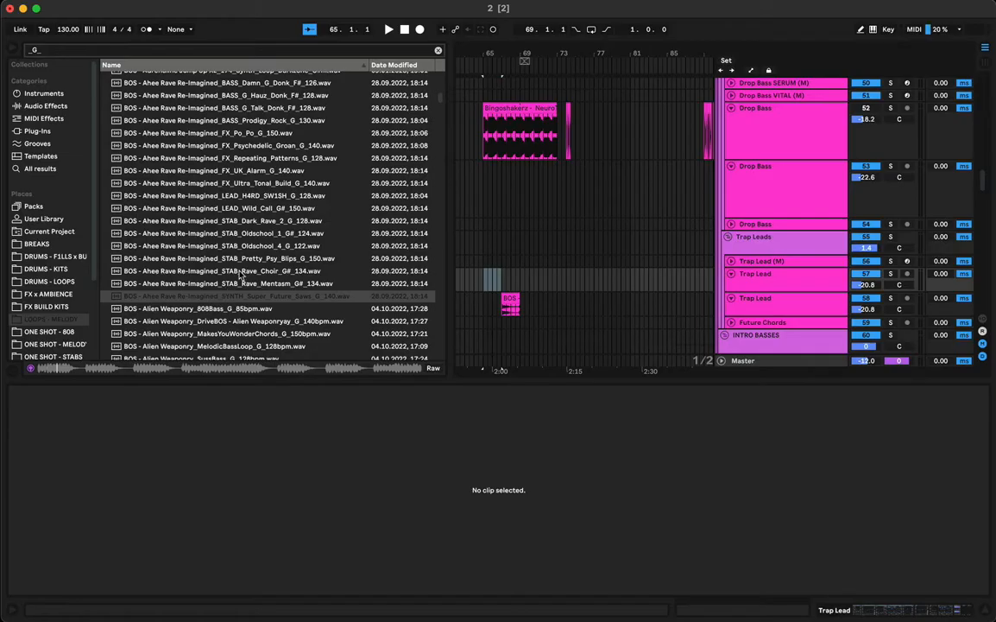
pyautogui.scroll(1, 242, 274)
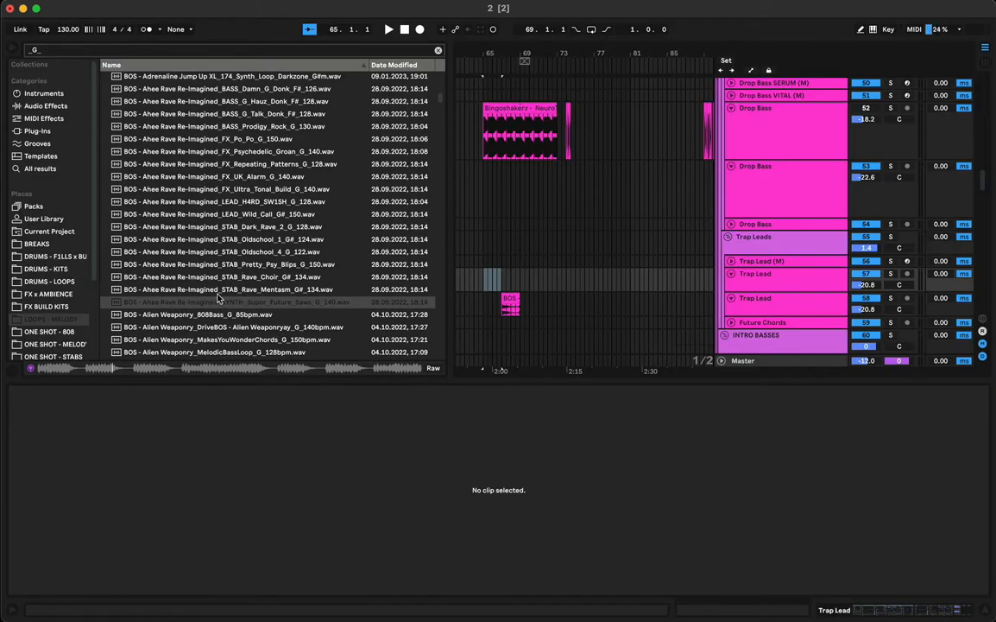
pyautogui.moveTo(216, 304); pyautogui.dragTo(619, 322)
# Preview the Alien Weaponry loops and place UltimatePhaserReese_G_175bpm.wav on the empty Drop Bass track 53 at bar 65
pyautogui.click(199, 340)
pyautogui.scroll(-3, 176, 267)
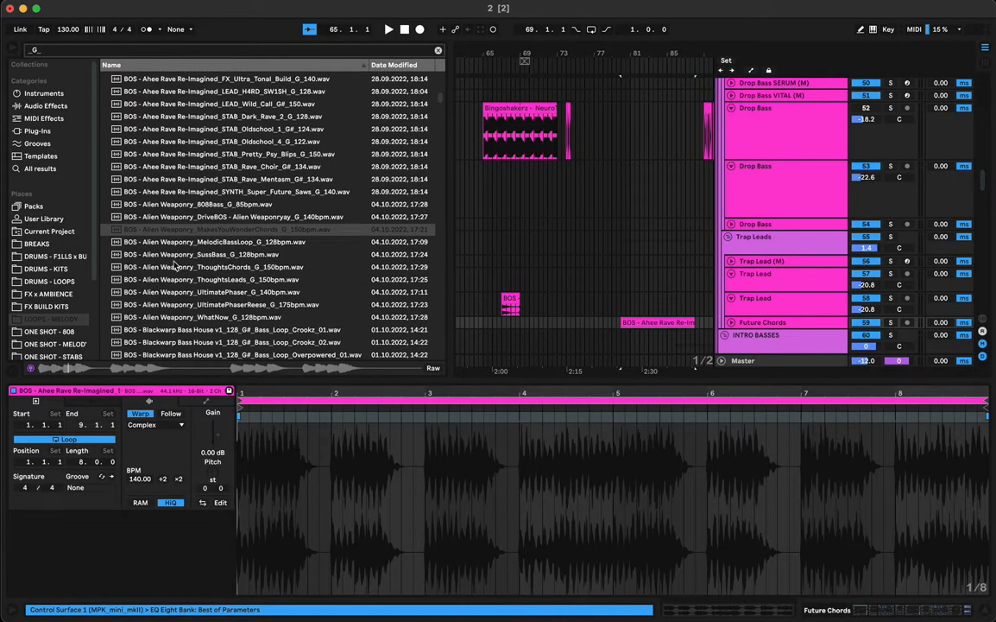
pyautogui.click(174, 294)
pyautogui.click(193, 304)
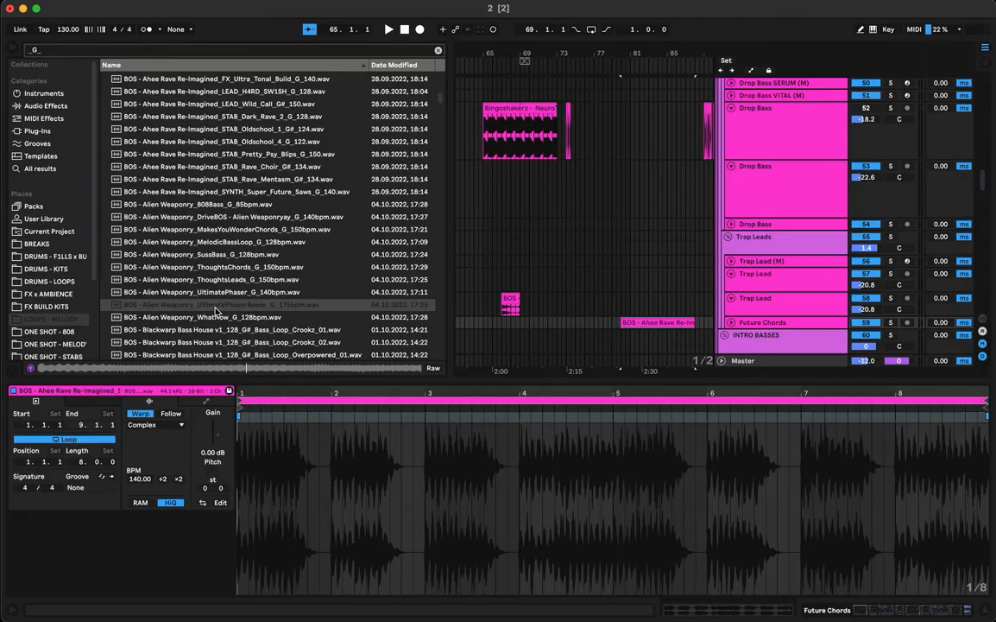
pyautogui.moveTo(216, 310); pyautogui.dragTo(576, 185)
pyautogui.moveTo(486, 205); pyautogui.dragTo(486, 200)
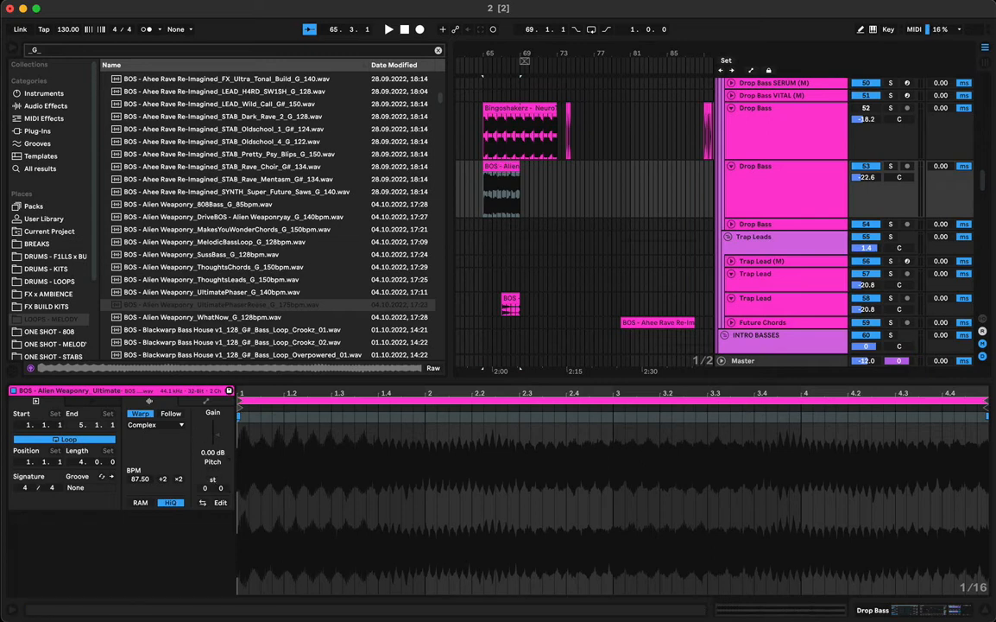
# Transpose the phaser reese clip up 1 semitone and change its warp mode to Tones while playing it
pyautogui.moveTo(214, 475); pyautogui.dragTo(214, 468)
pyautogui.press('space')
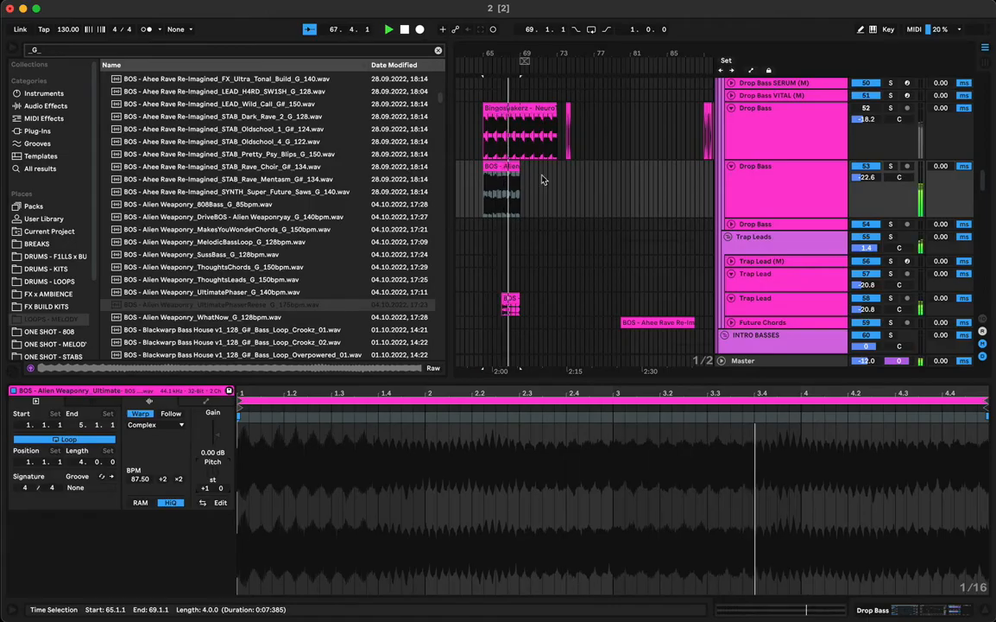
pyautogui.click(161, 426)
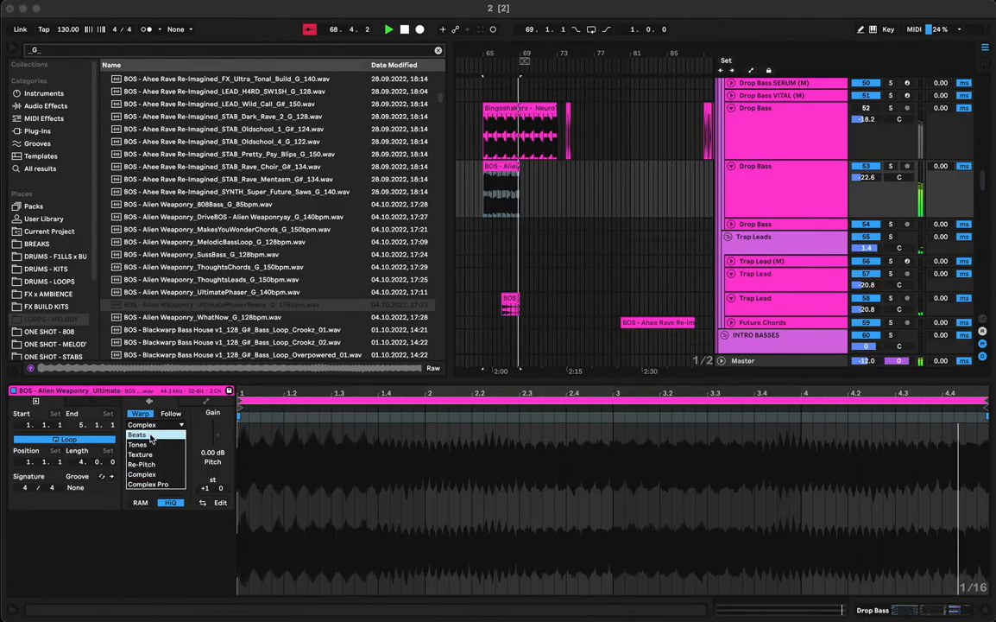
pyautogui.click(147, 435)
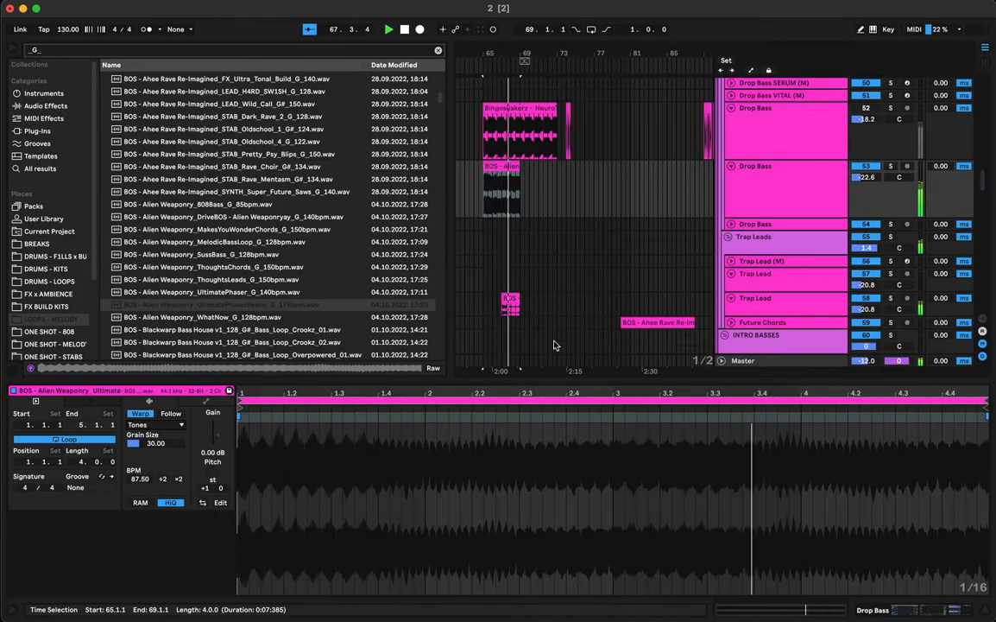
pyautogui.click(502, 168)
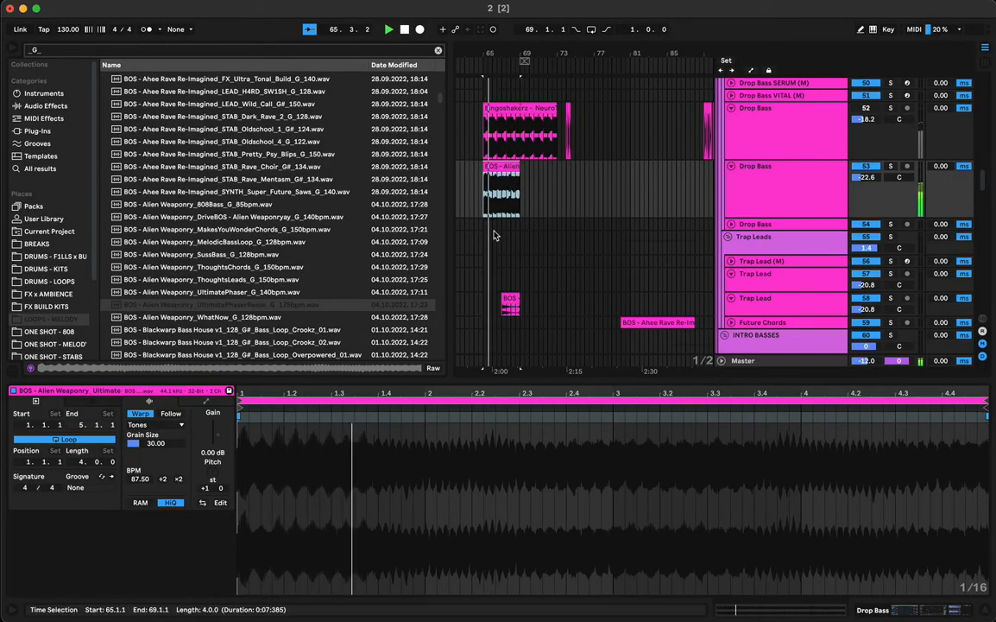
# Add a warp marker between beats 1.3 and 1.4 of the reese clip and move it to 2.1.1
pyautogui.click(364, 419)
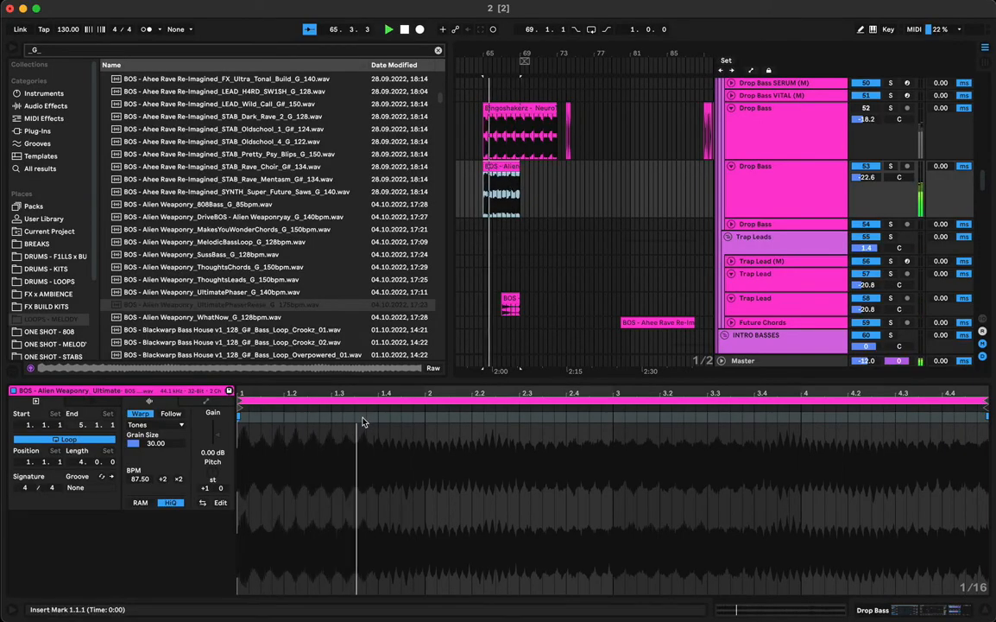
pyautogui.moveTo(367, 417); pyautogui.dragTo(421, 418)
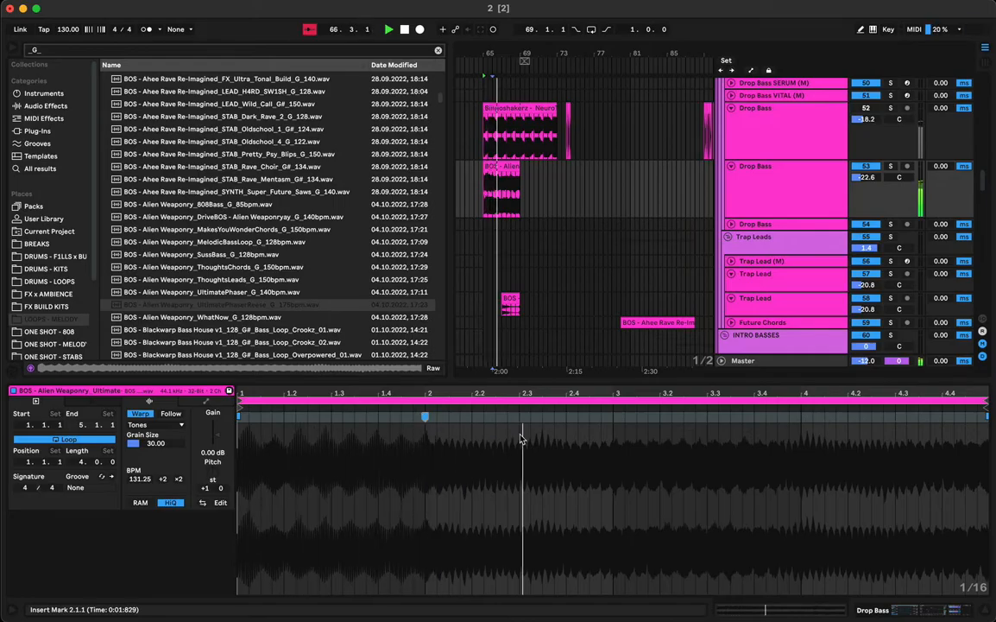
pyautogui.press('space')
pyautogui.press('space')
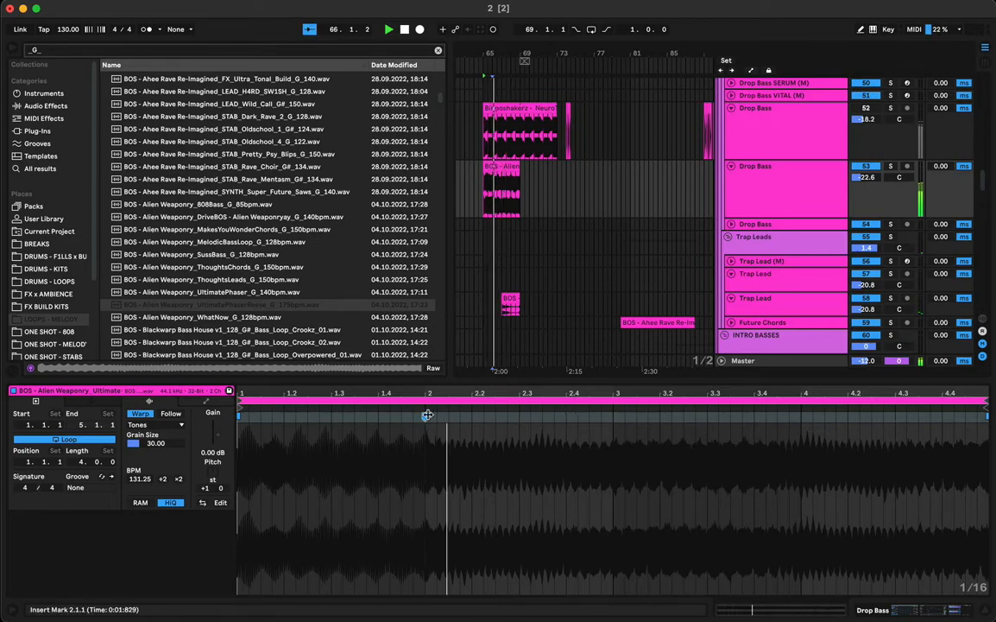
pyautogui.moveTo(427, 416)
pyautogui.mouseDown()
pyautogui.moveTo(451, 416)
pyautogui.moveTo(426, 416)
pyautogui.mouseUp()
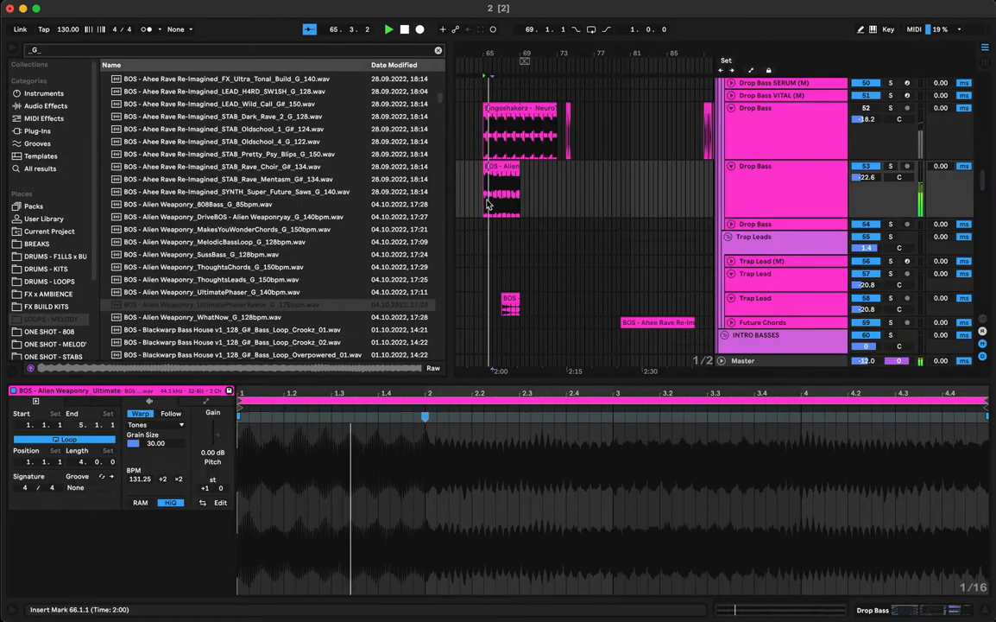
# Try duplicating the reese clip's first bar onto bar 66 and transposing the copy to +4 semitones
pyautogui.moveTo(488, 204)
pyautogui.mouseDown()
pyautogui.moveTo(496, 203)
pyautogui.moveTo(485, 210)
pyautogui.mouseUp()
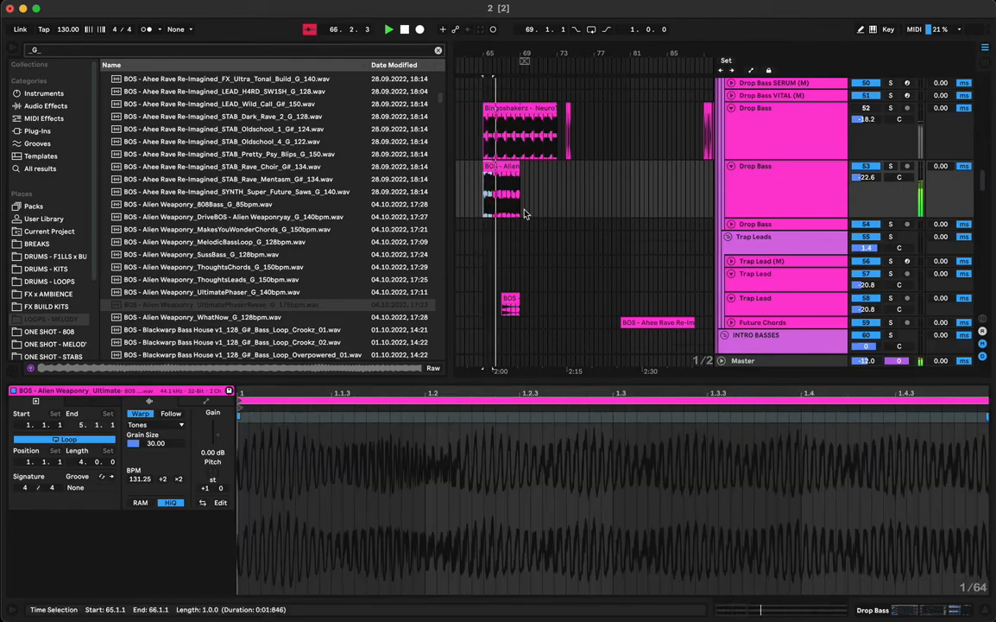
pyautogui.press('super+d')
pyautogui.press('space')
pyautogui.press('space')
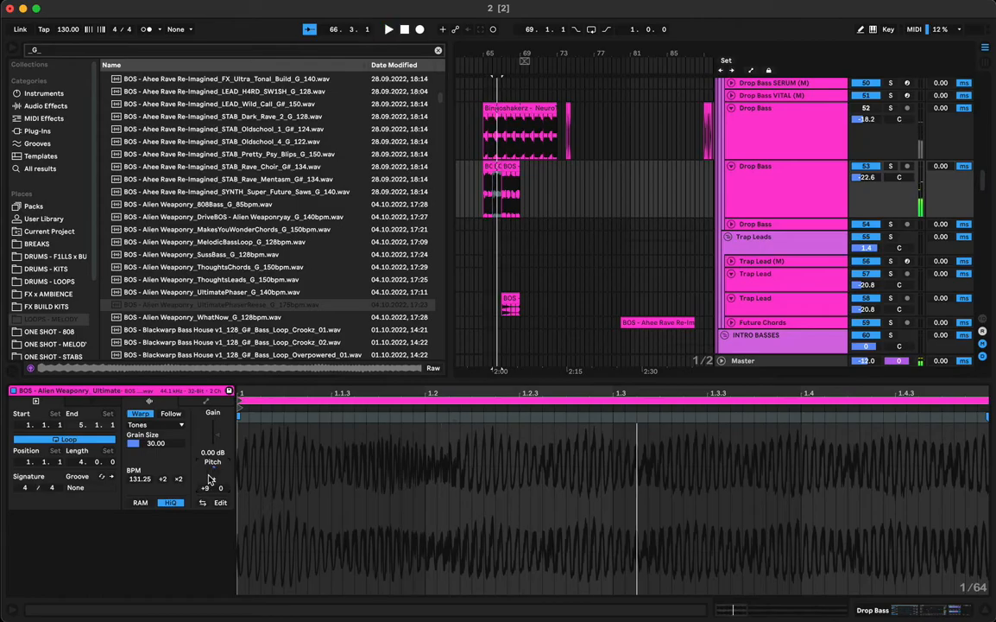
pyautogui.press('space')
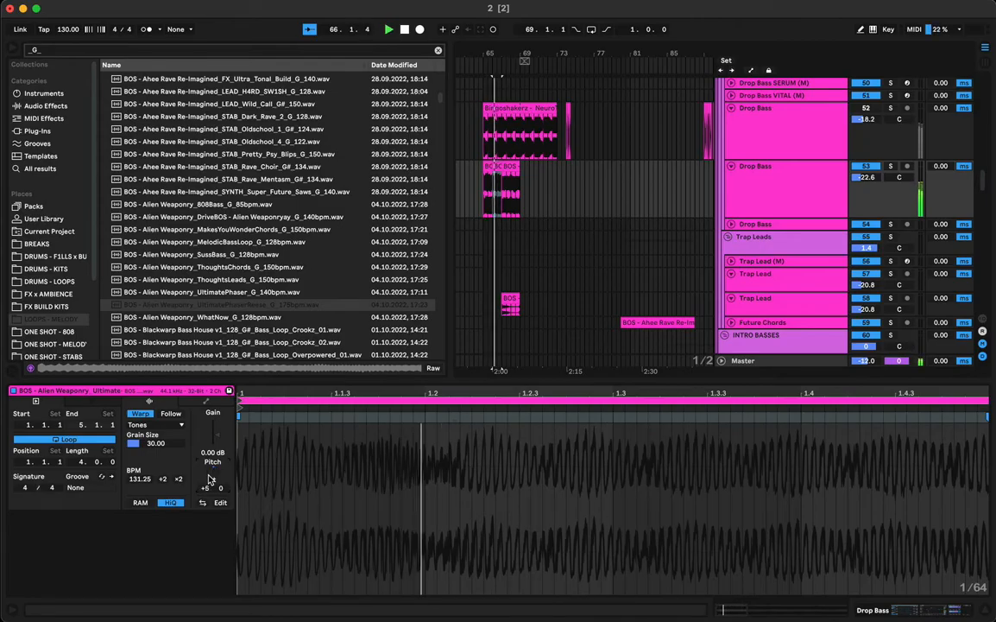
pyautogui.press('space')
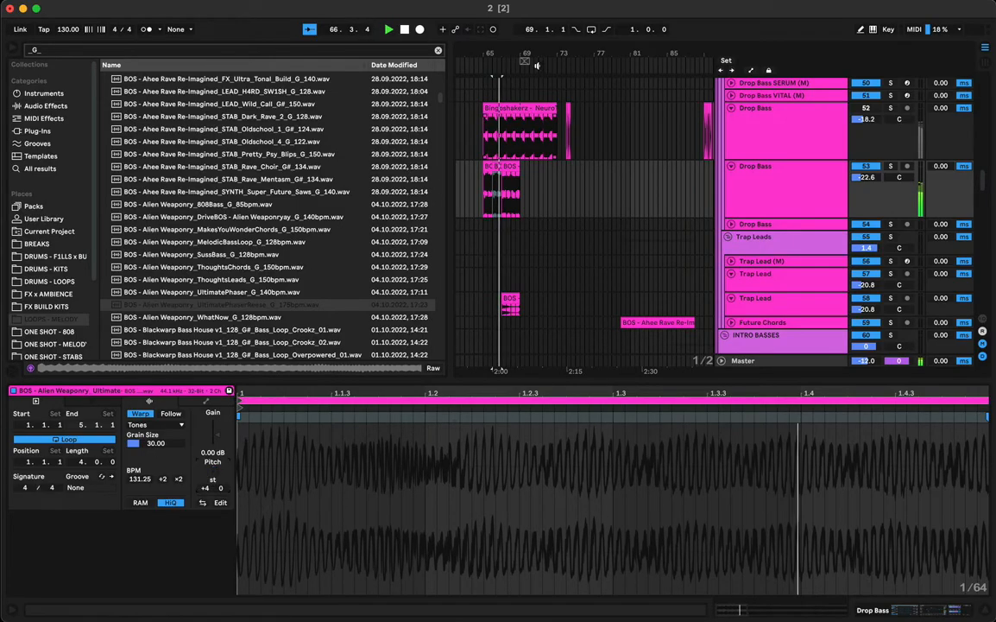
# Extend the first reese clip from bar 65 over the following segments to 70.4.1 and play it from bar 66
pyautogui.scroll(5, 499, 185)
pyautogui.press('space')
pyautogui.press('space')
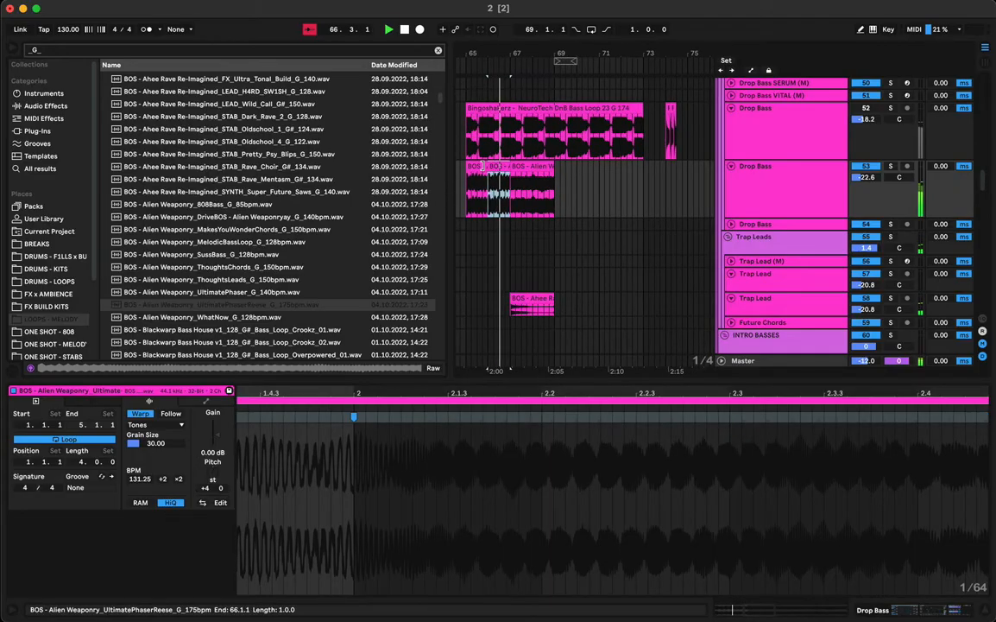
pyautogui.moveTo(488, 167); pyautogui.dragTo(593, 167)
pyautogui.press('space')
pyautogui.press('space')
pyautogui.click(495, 194)
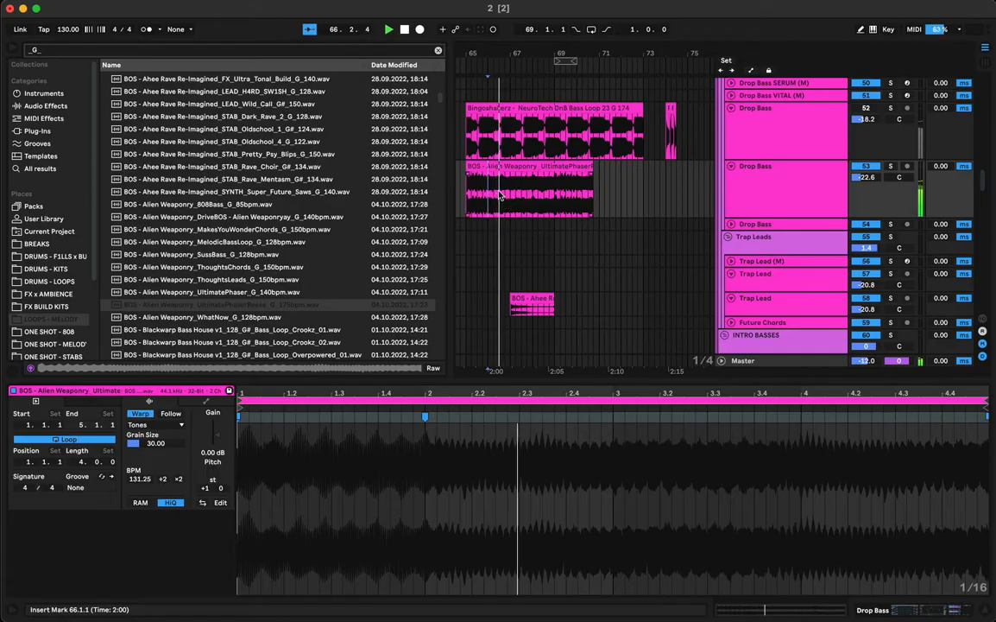
pyautogui.scroll(3, 517, 186)
pyautogui.press('space')
pyautogui.press('space')
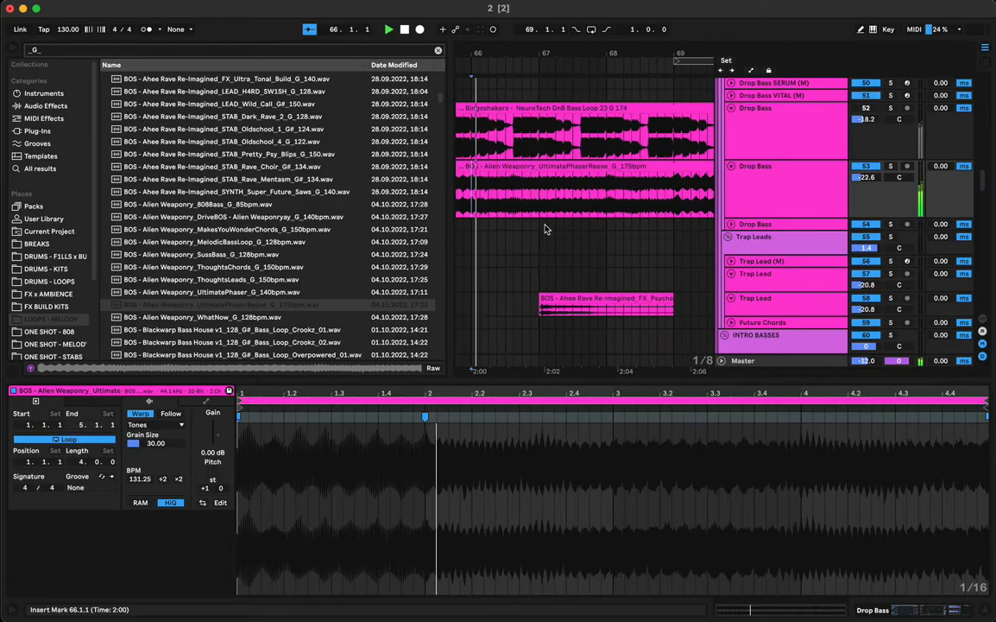
# Split the reese clip at 66.1.3, shift the added warp marker in the second part to 3.2.2, and select that part
pyautogui.hscroll(2, 545, 224)
pyautogui.hscroll(-4, 594, 165)
pyautogui.scroll(-1, 594, 165)
pyautogui.press('space')
pyautogui.press('space')
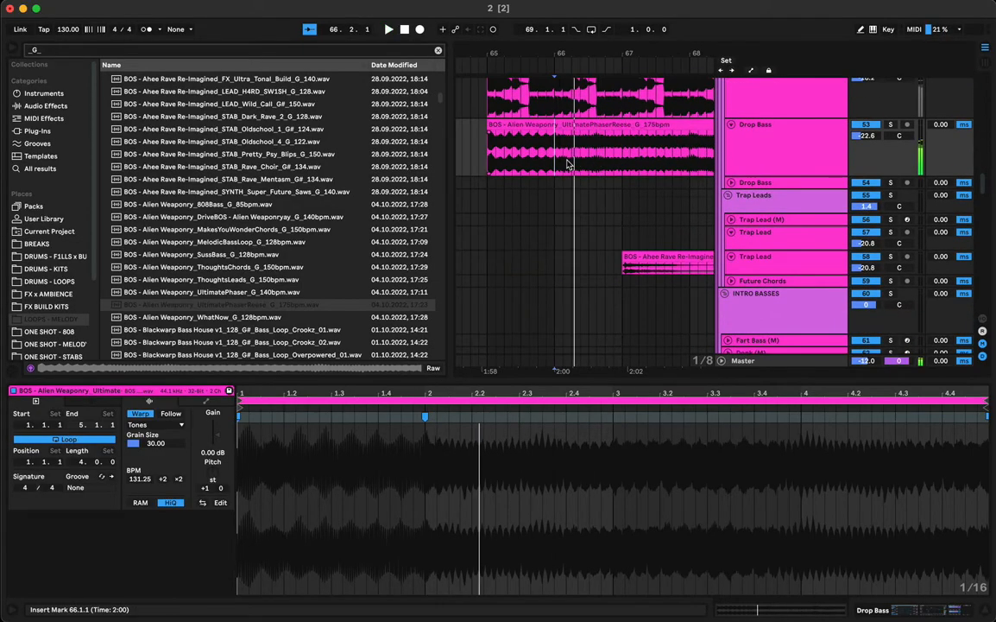
pyautogui.press('space')
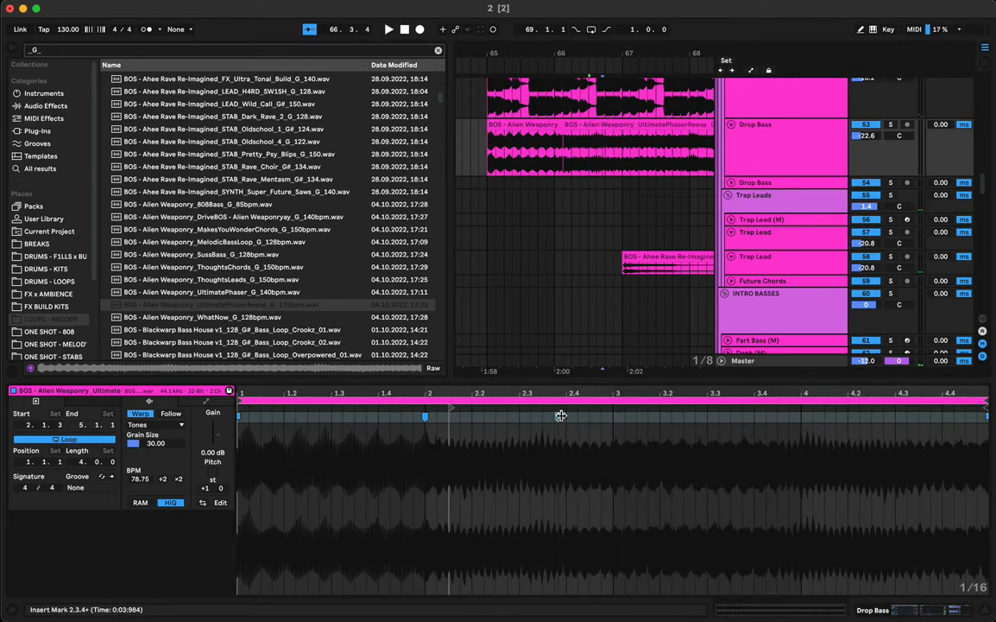
pyautogui.doubleClick(696, 417)
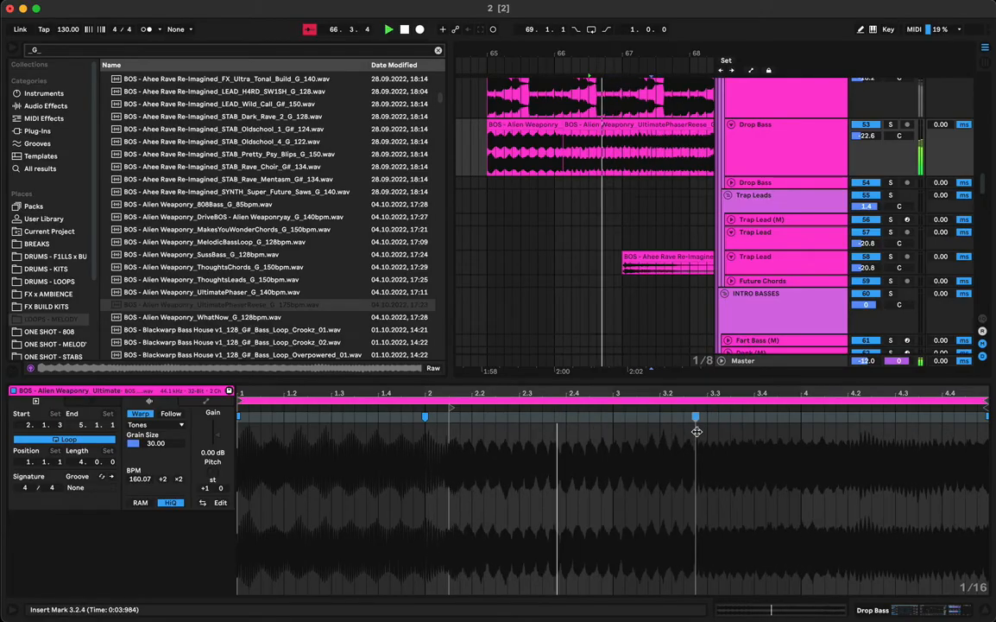
pyautogui.moveTo(696, 431)
pyautogui.mouseDown()
pyautogui.moveTo(661, 433)
pyautogui.moveTo(671, 440)
pyautogui.mouseUp()
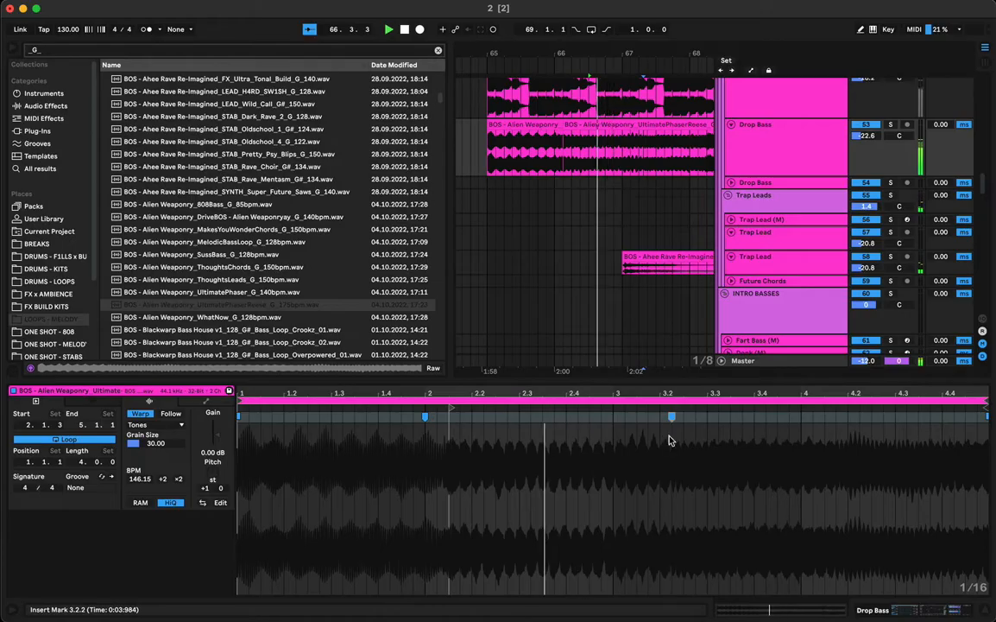
pyautogui.click(584, 126)
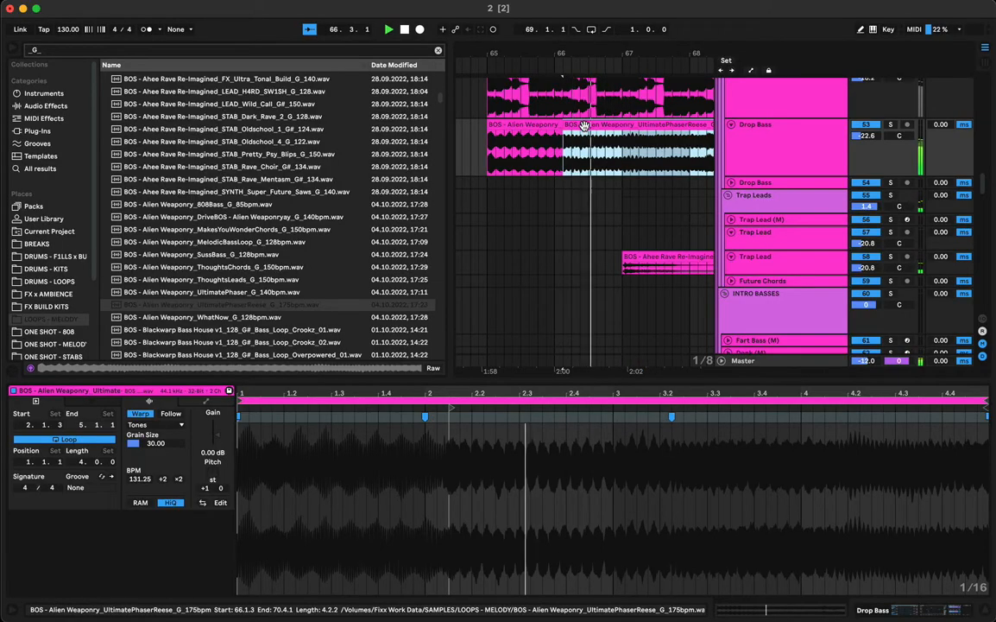
# Move the second part of the reese clip from 66.1.3 back to 66.1.1 and play the transition from the first part
pyautogui.click(510, 125)
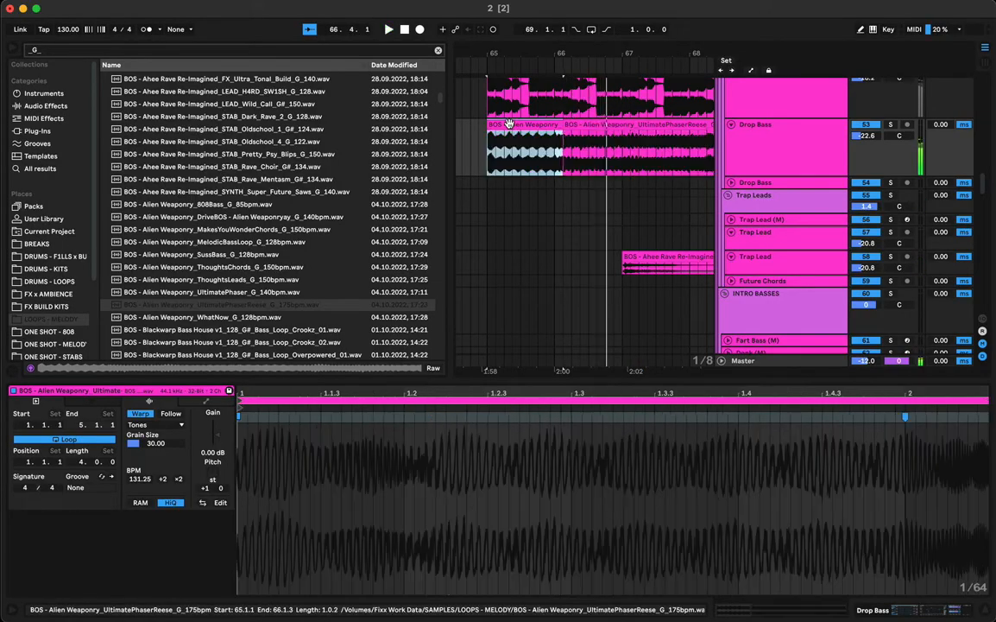
pyautogui.press('space')
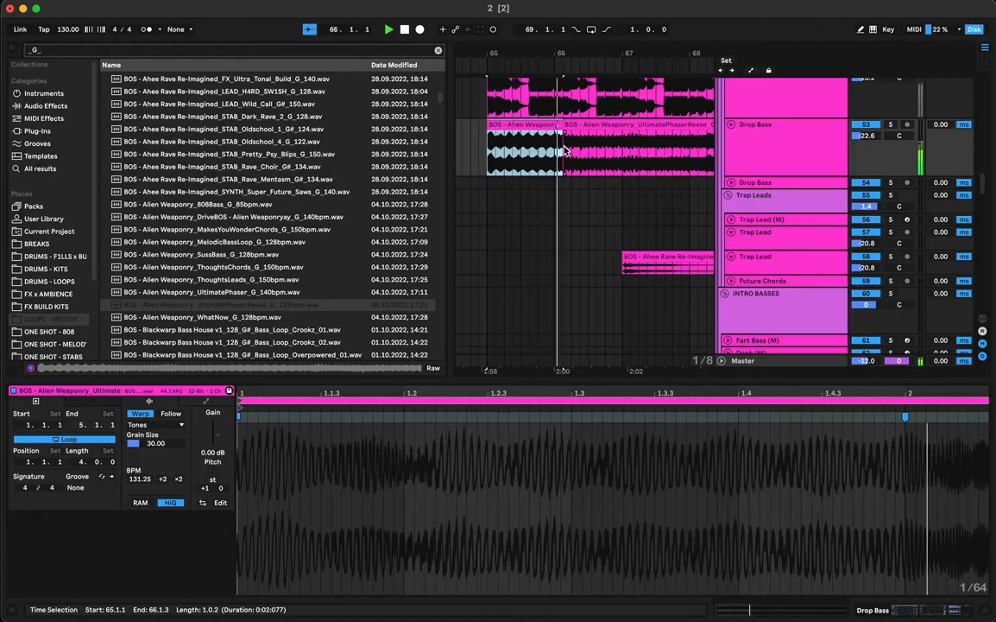
pyautogui.press('space')
pyautogui.moveTo(580, 125); pyautogui.dragTo(571, 135)
pyautogui.press('space')
pyautogui.click(577, 128)
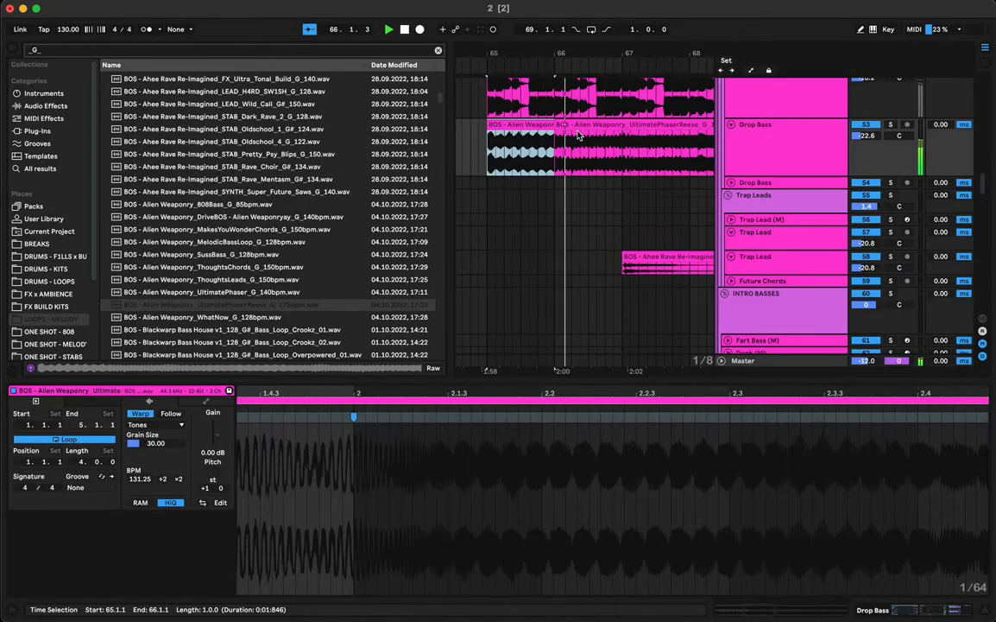
pyautogui.press('space')
pyautogui.press('space')
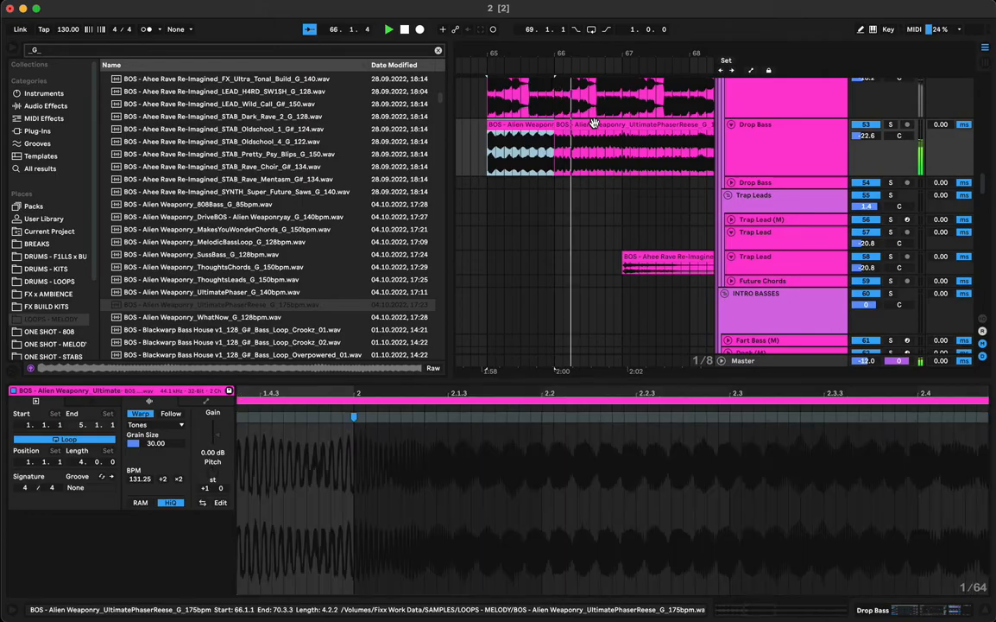
# Raise the OTT Amount on the Drop Bass track to 73% and play the second reese part from bar 66
pyautogui.hotkey('shift', 'Tab')
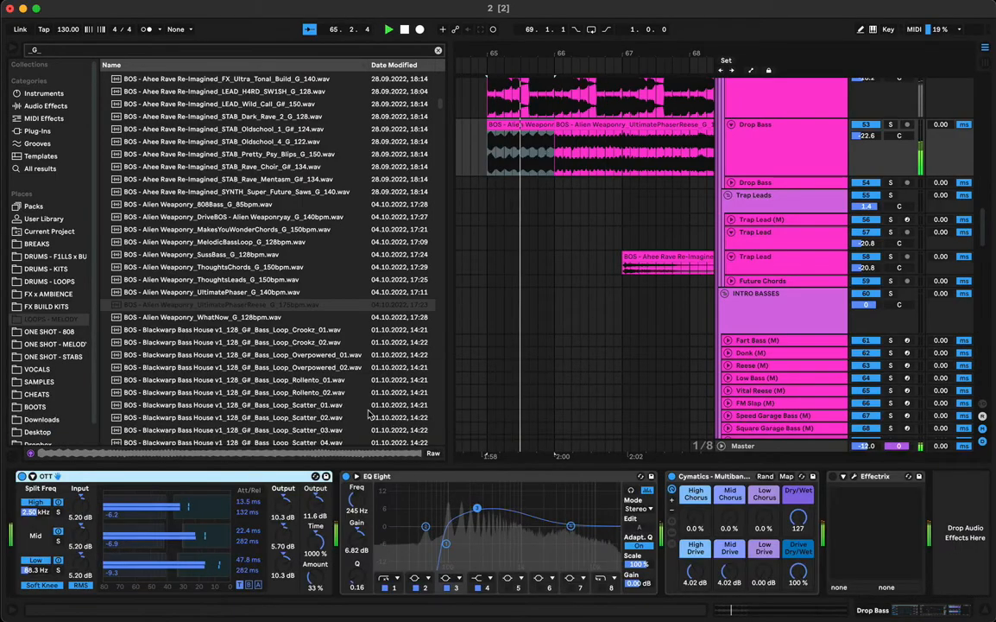
pyautogui.moveTo(317, 575); pyautogui.dragTo(317, 541)
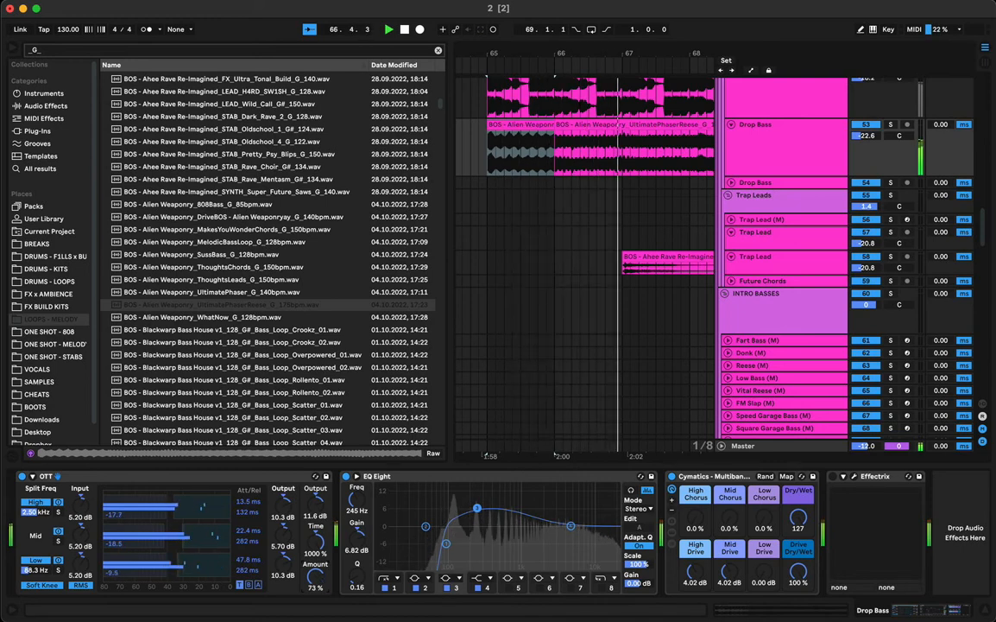
pyautogui.click(582, 169)
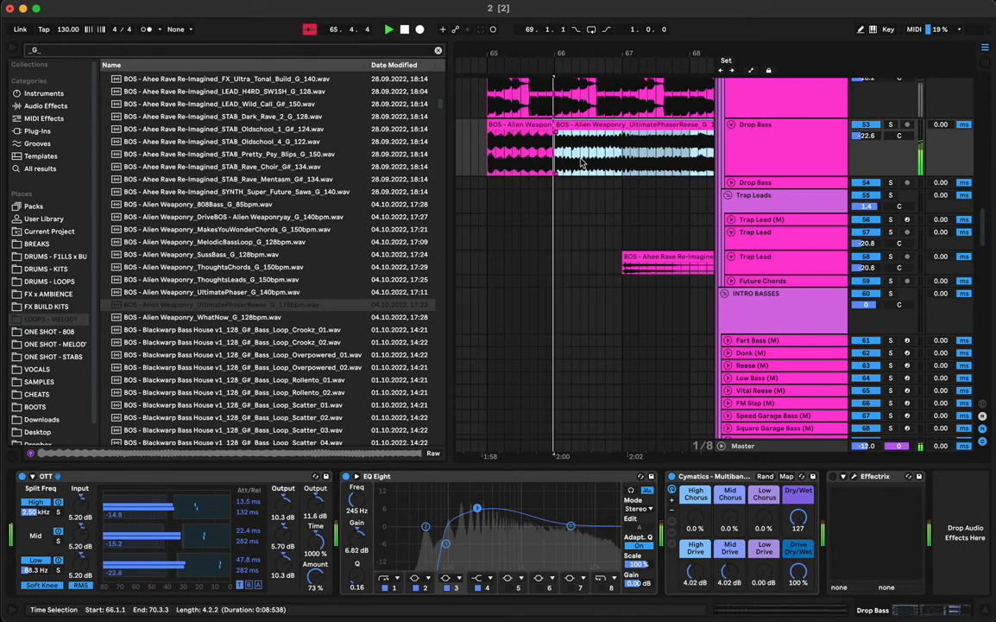
pyautogui.press('space')
pyautogui.click(574, 158)
pyautogui.press('space')
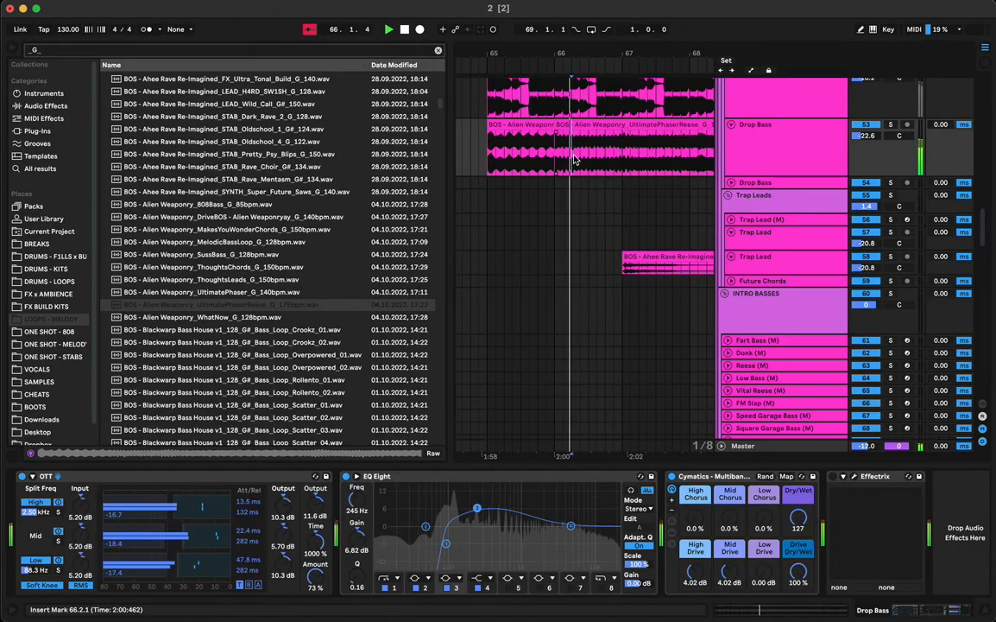
# Open the second reese part's waveform and add warp markers at beats 2.4 and 3
pyautogui.moveTo(574, 157); pyautogui.dragTo(582, 160)
pyautogui.doubleClick(582, 159)
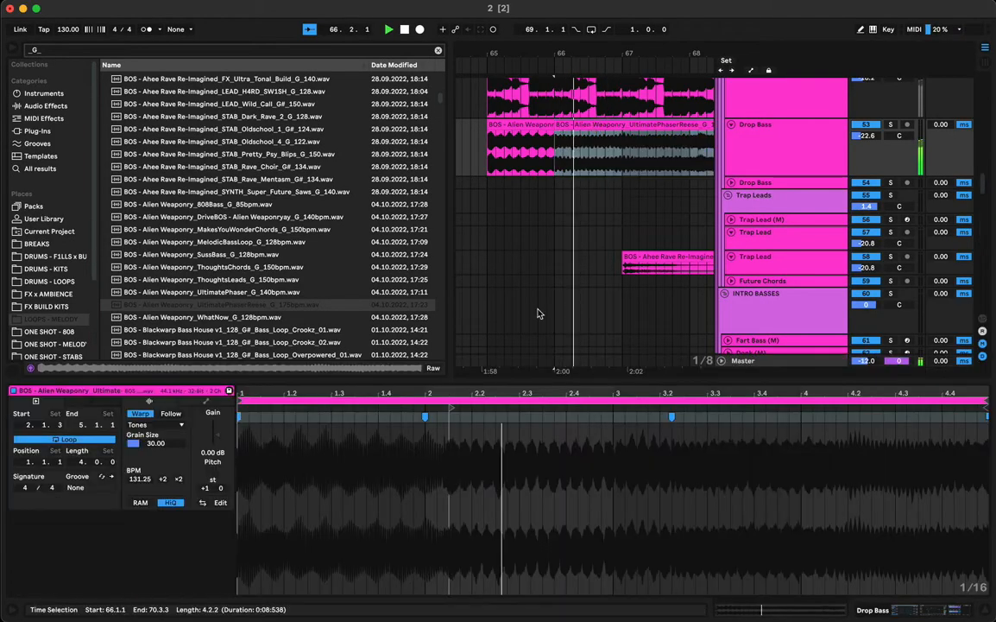
pyautogui.moveTo(592, 414); pyautogui.dragTo(566, 415)
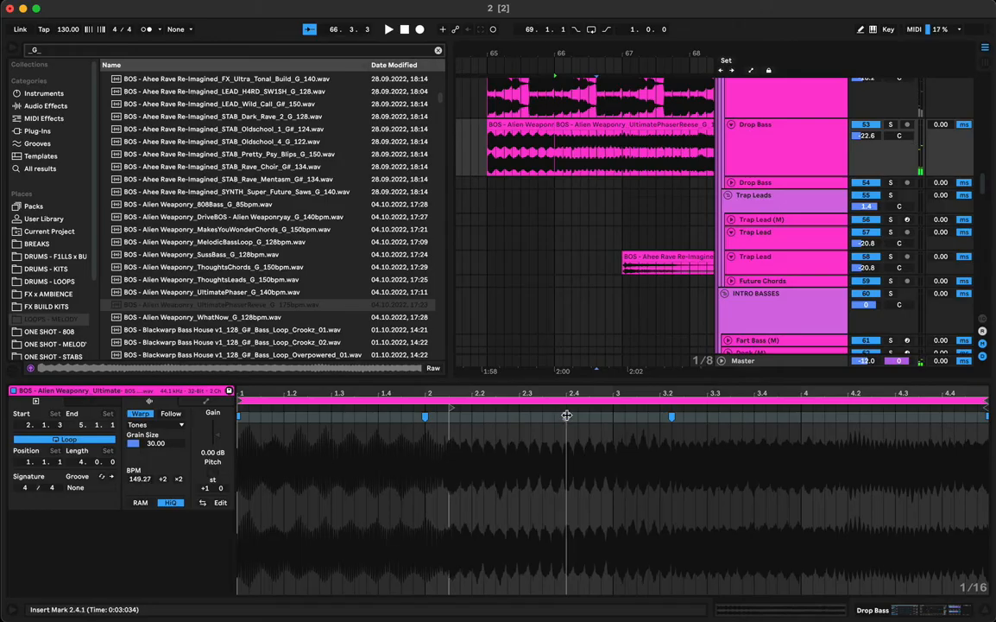
pyautogui.doubleClick(614, 416)
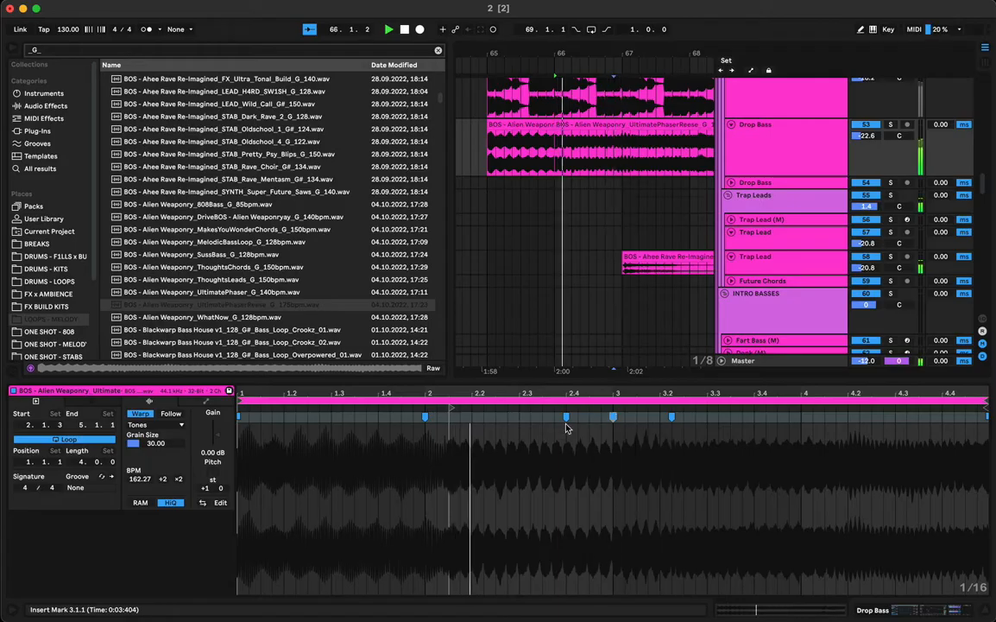
# Set the second reese part's warp mode to Complex Pro and add another warp marker just after beat 2.4
pyautogui.click(163, 425)
pyautogui.click(147, 485)
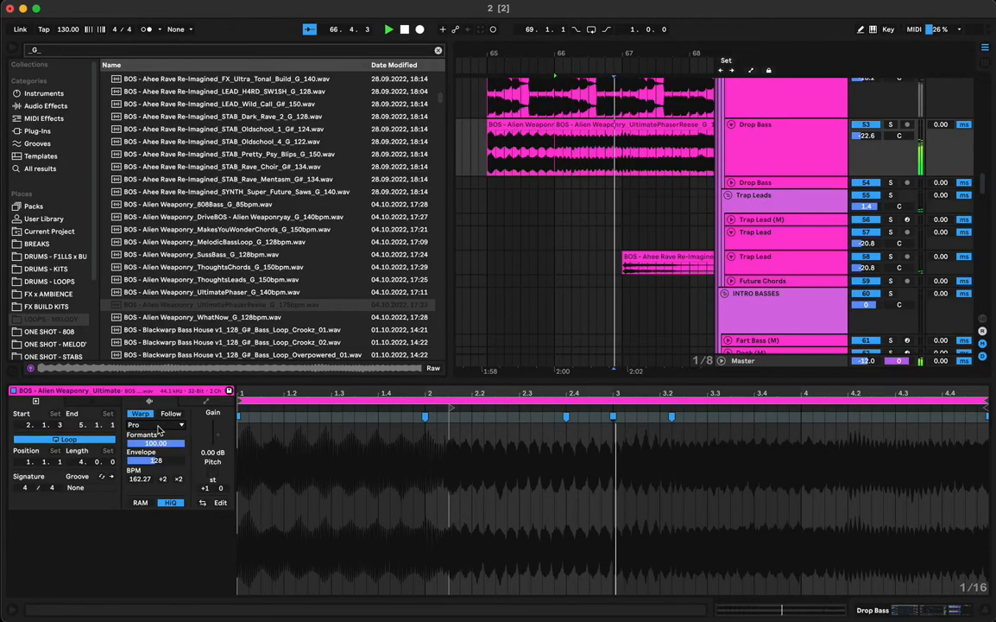
pyautogui.doubleClick(578, 418)
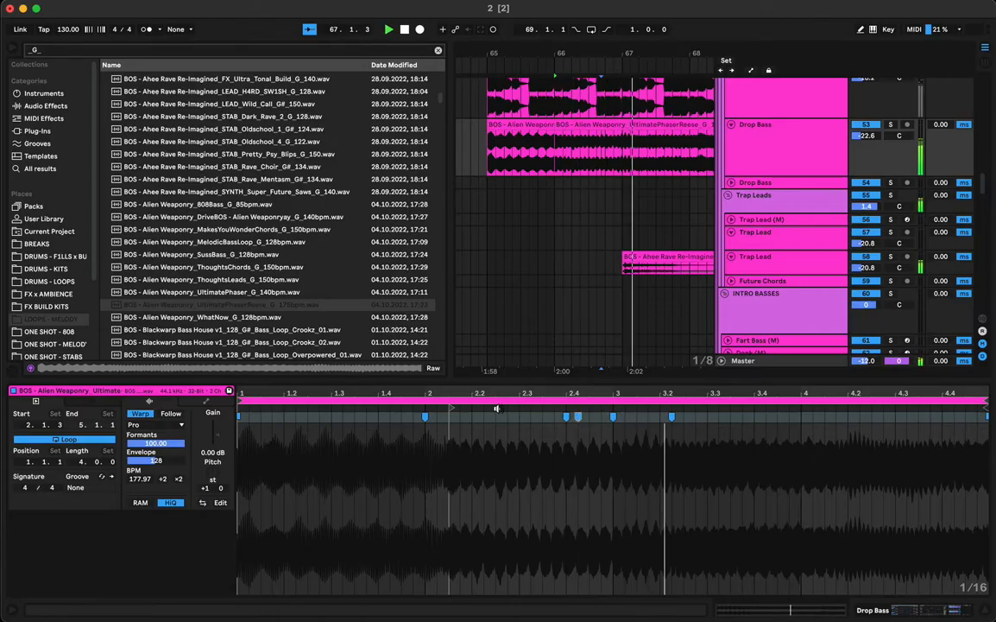
# Play the reese clips from bar 65 and split the second part at 67.1.1
pyautogui.click(525, 123)
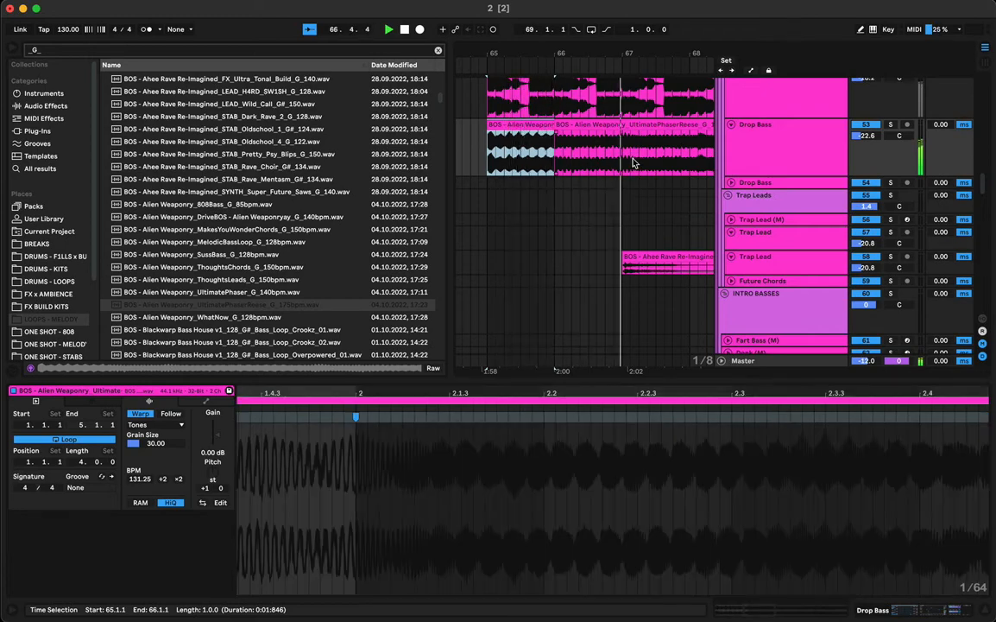
pyautogui.press('space')
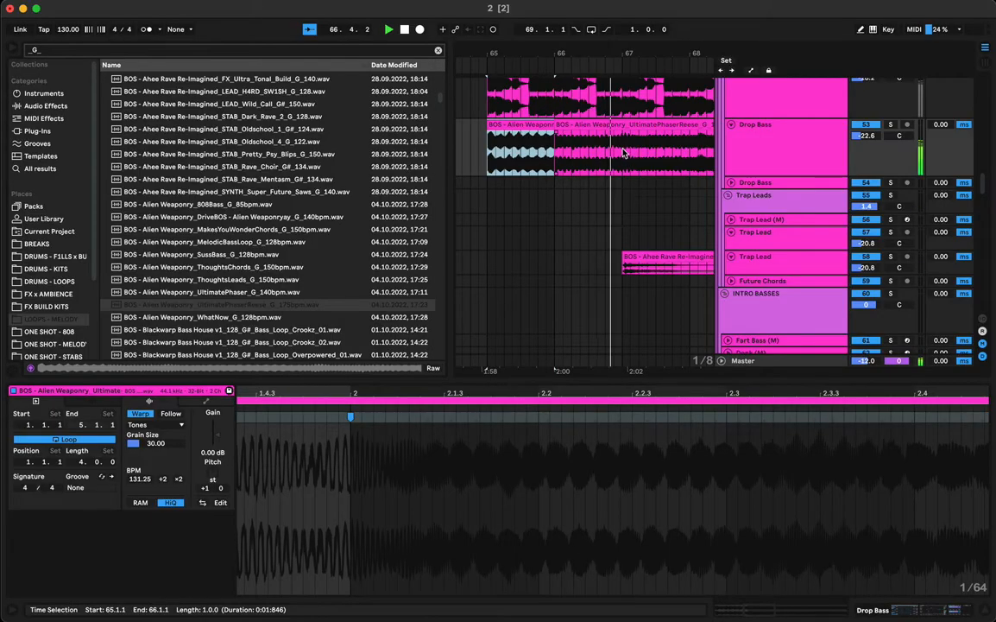
pyautogui.click(623, 153)
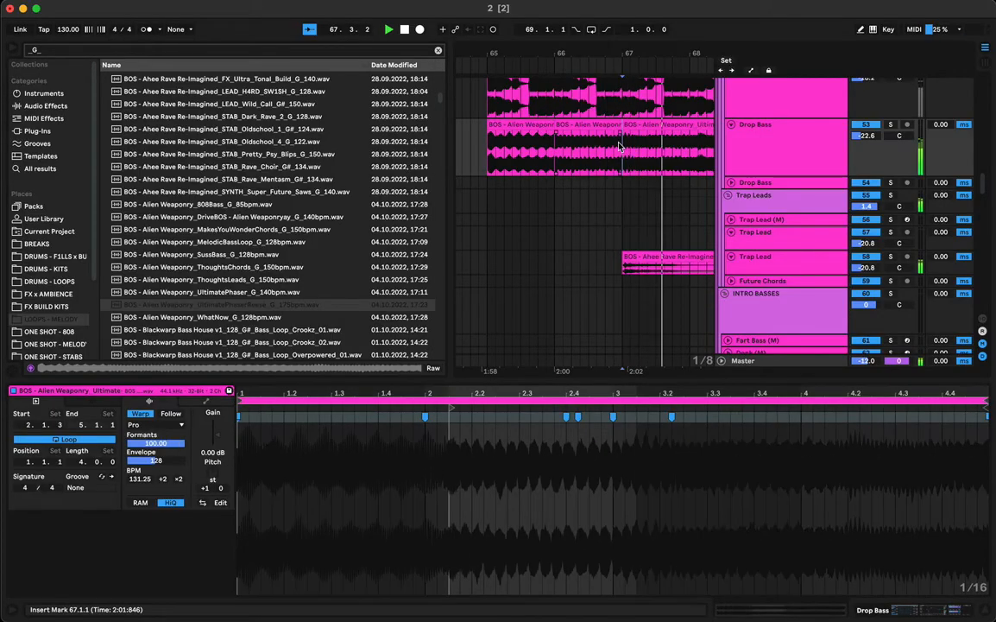
# Turn warping off and on again for the reese part starting at bar 67, keeping its current timing
pyautogui.scroll(2, 587, 143)
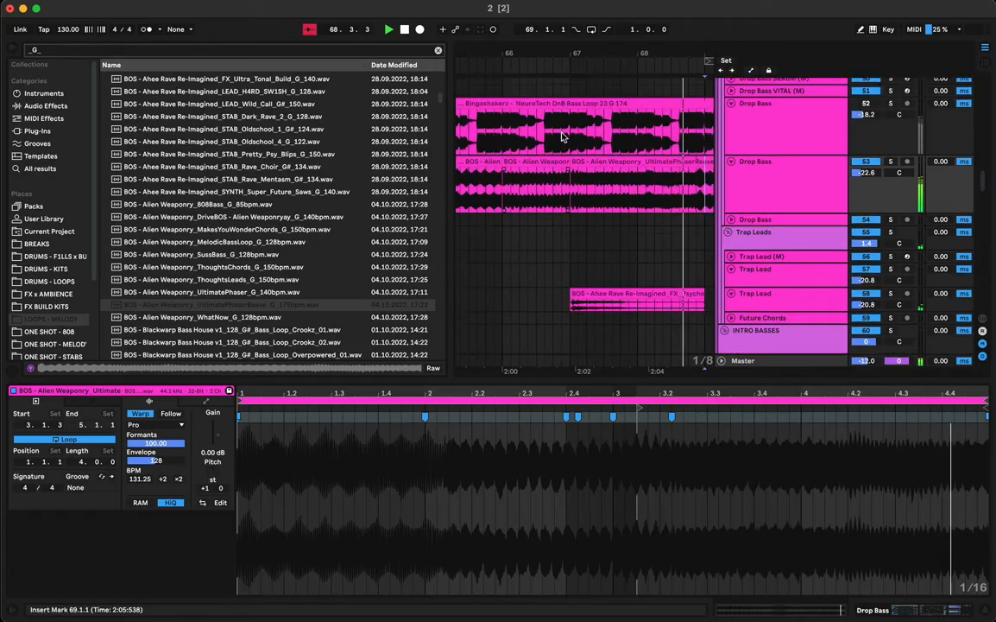
pyautogui.hscroll(2, 561, 137)
pyautogui.hscroll(-3, 634, 192)
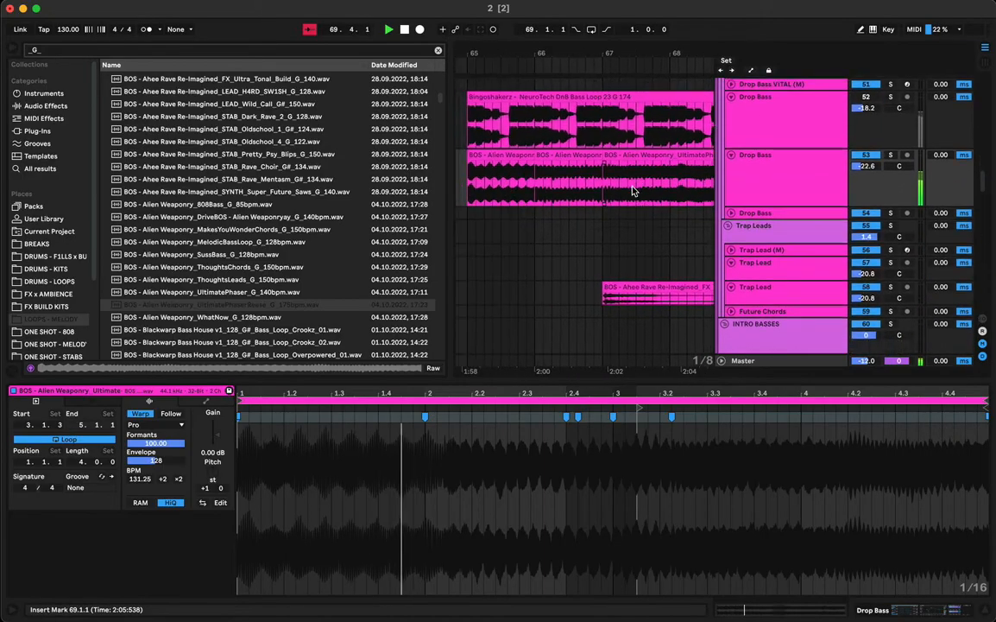
pyautogui.hscroll(-2, 634, 191)
pyautogui.click(557, 166)
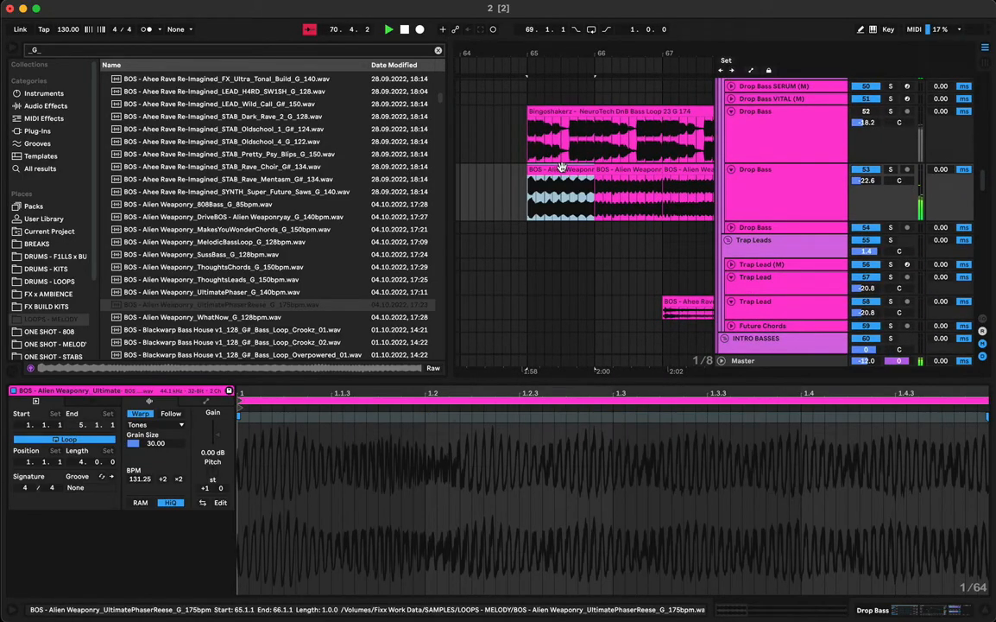
pyautogui.hscroll(2, 574, 170)
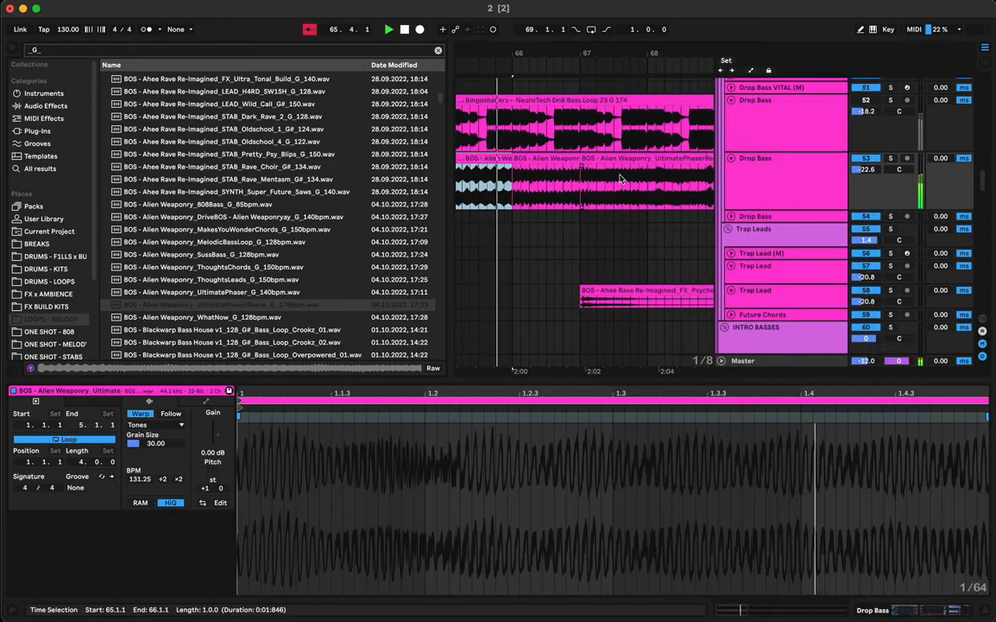
pyautogui.click(598, 171)
pyautogui.click(588, 162)
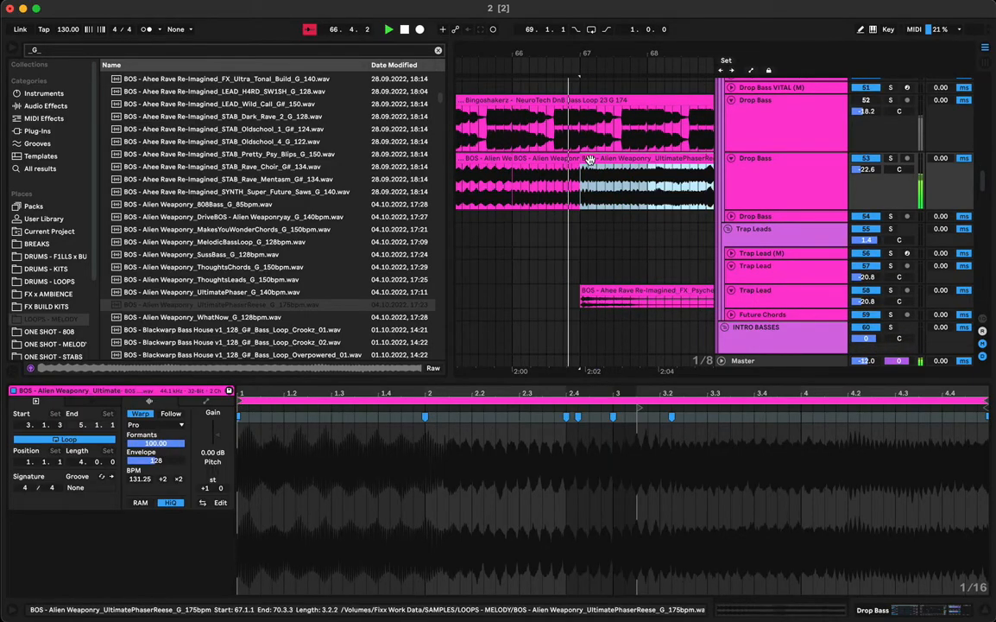
pyautogui.click(140, 413)
pyautogui.click(140, 413)
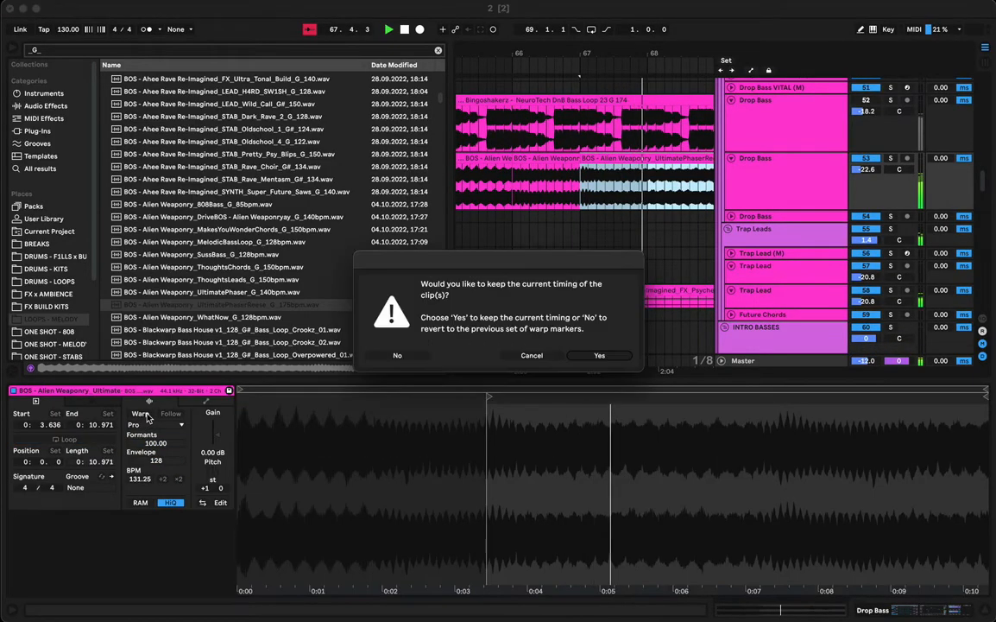
pyautogui.click(595, 356)
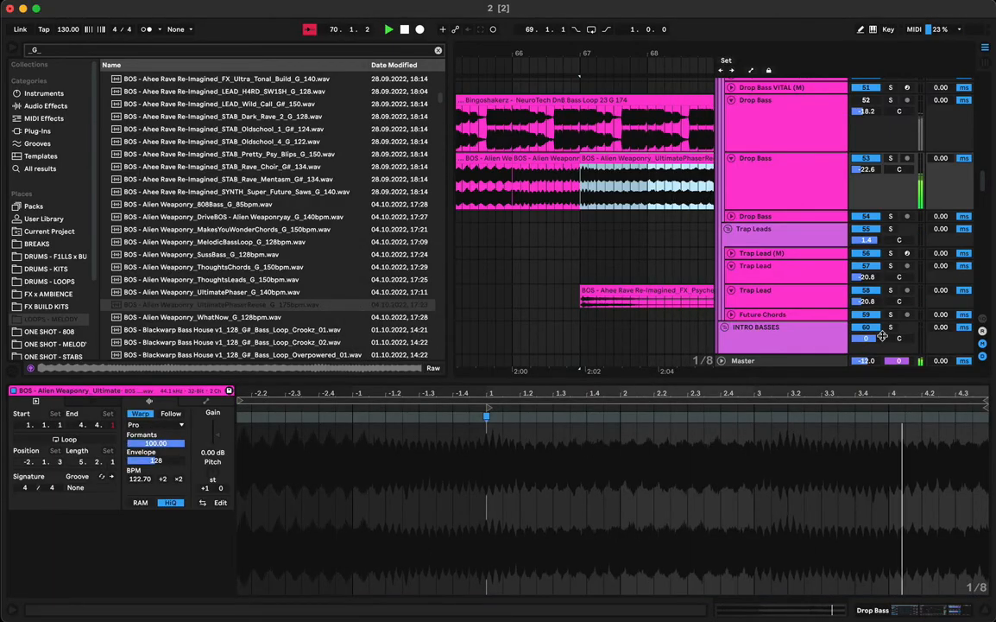
# Play the end of the last reese part around bars 69 and 70, and replay the opening part from bar 65
pyautogui.hscroll(5, 636, 216)
pyautogui.hscroll(-2, 635, 216)
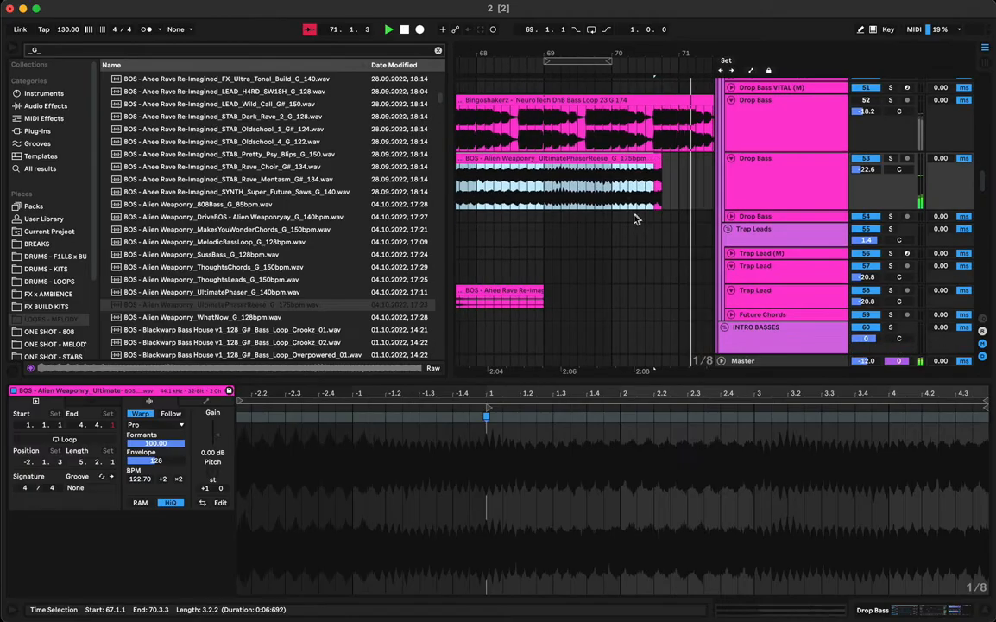
pyautogui.press('space')
pyautogui.click(544, 184)
pyautogui.press('space')
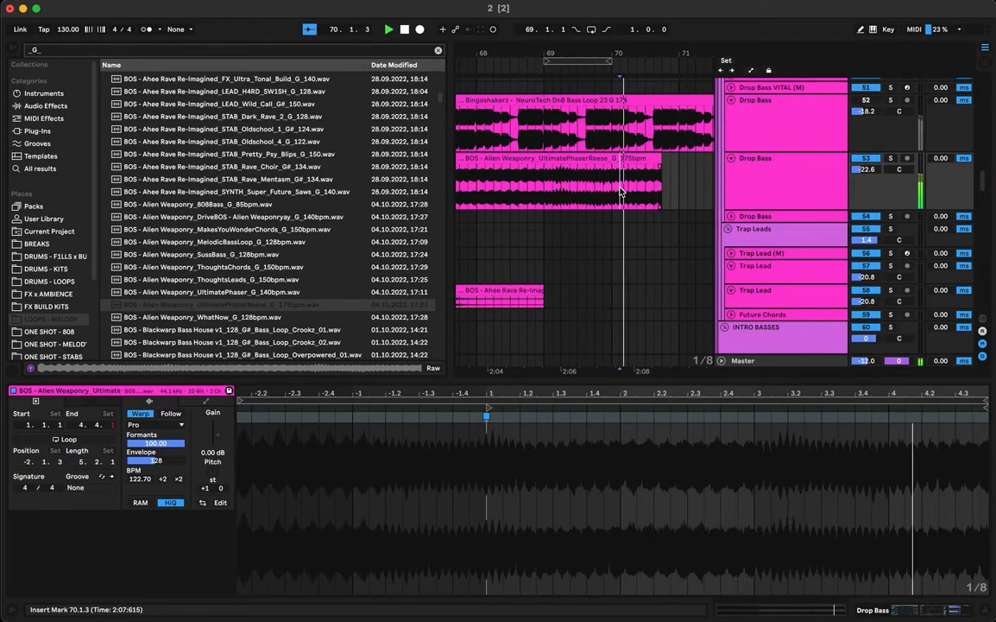
pyautogui.moveTo(620, 194); pyautogui.dragTo(656, 193)
pyautogui.hscroll(-5, 607, 193)
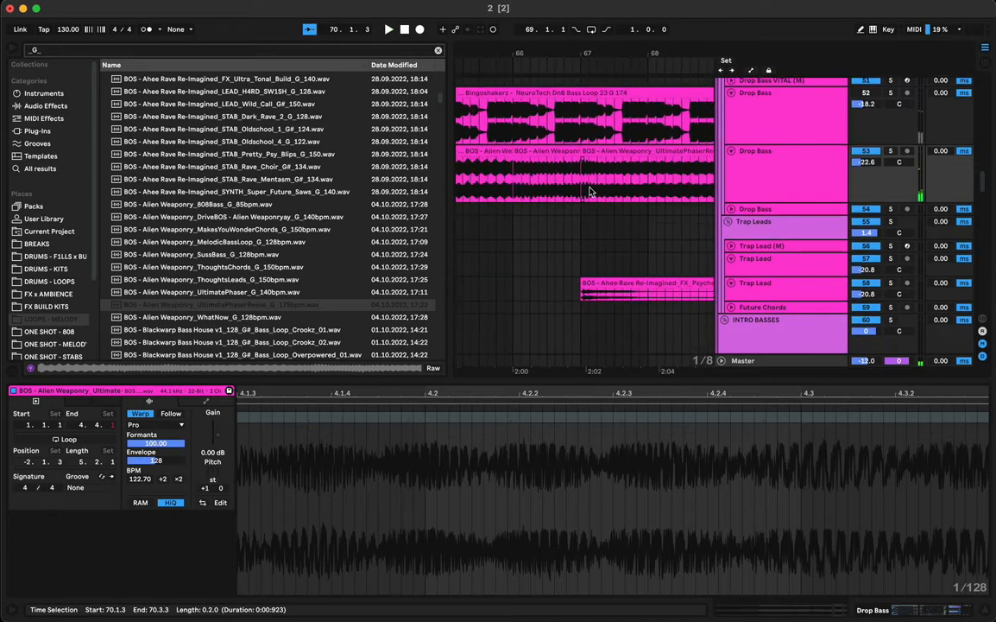
pyautogui.hscroll(-3, 522, 174)
pyautogui.click(560, 145)
pyautogui.press('space')
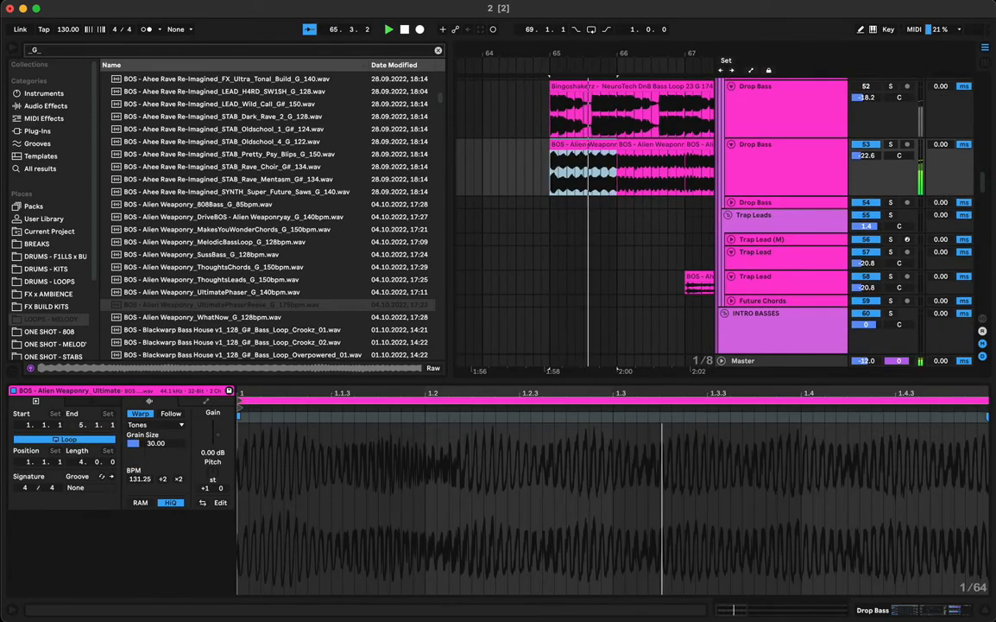
# Duplicate the two one-bar reese parts from bar 65 repeatedly until they reach bar 73, undoing the extra copy beyond it
pyautogui.moveTo(612, 47); pyautogui.dragTo(497, 19)
pyautogui.click(521, 146)
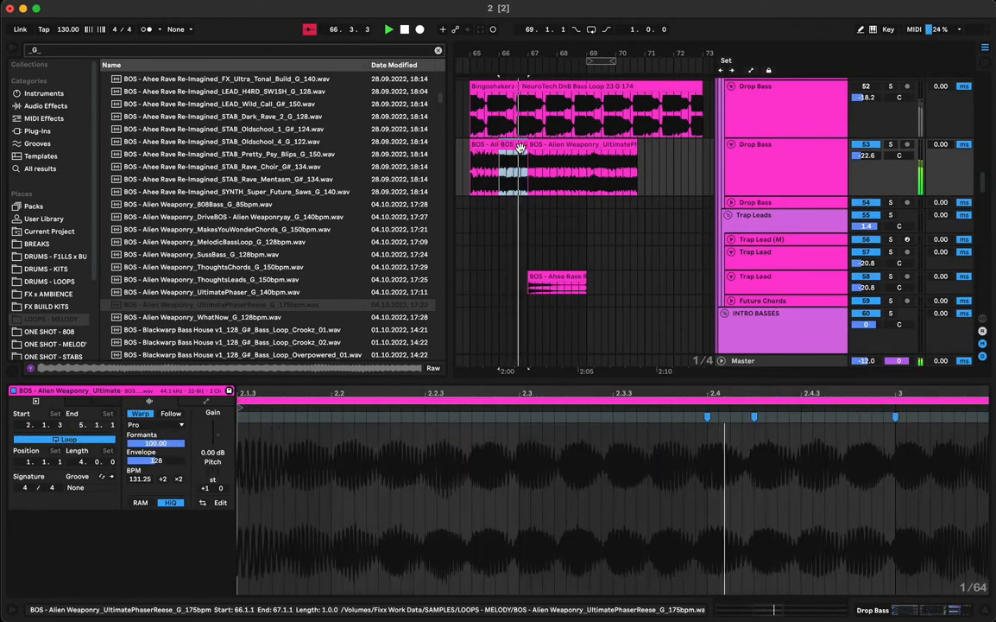
pyautogui.keyDown('shift'); pyautogui.click(493, 156); pyautogui.keyUp('shift')
pyautogui.keyDown('shift'); pyautogui.click(490, 145); pyautogui.keyUp('shift')
pyautogui.press('super+d')
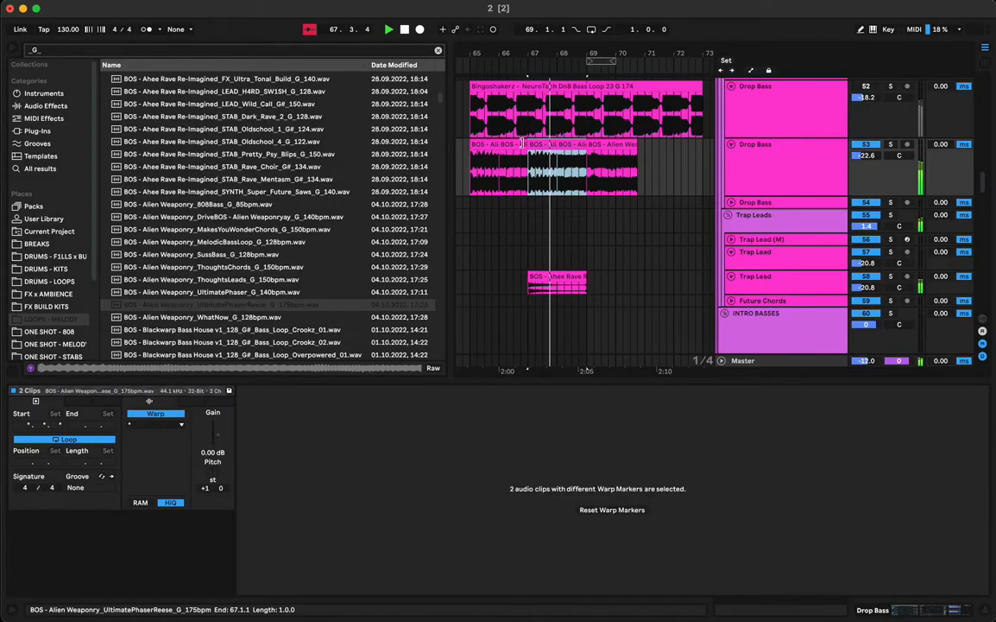
pyautogui.press('super+d')
pyautogui.press('super+d')
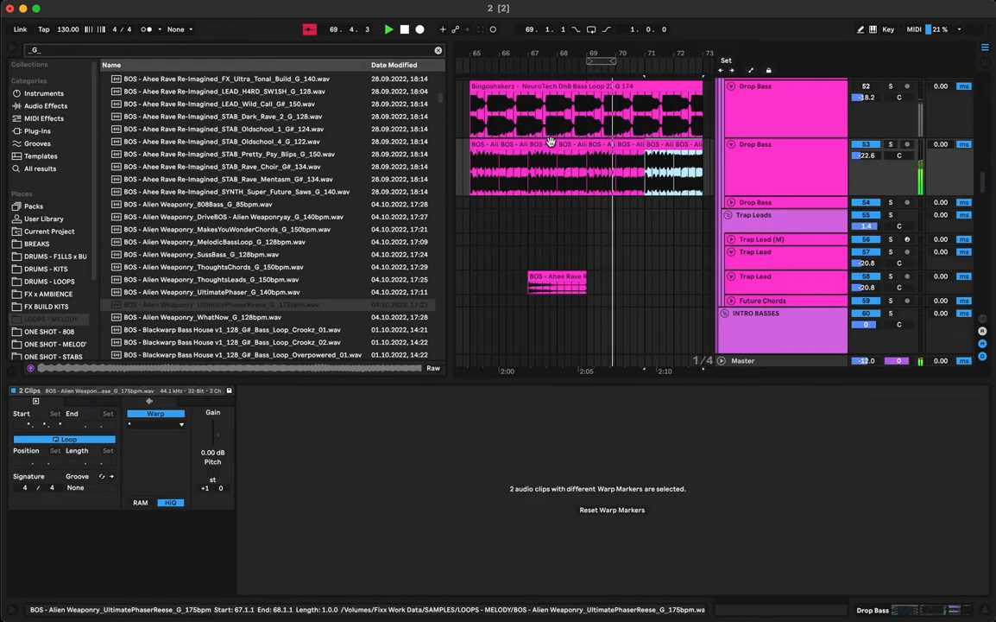
pyautogui.hscroll(5, 550, 140)
pyautogui.press('super+z')
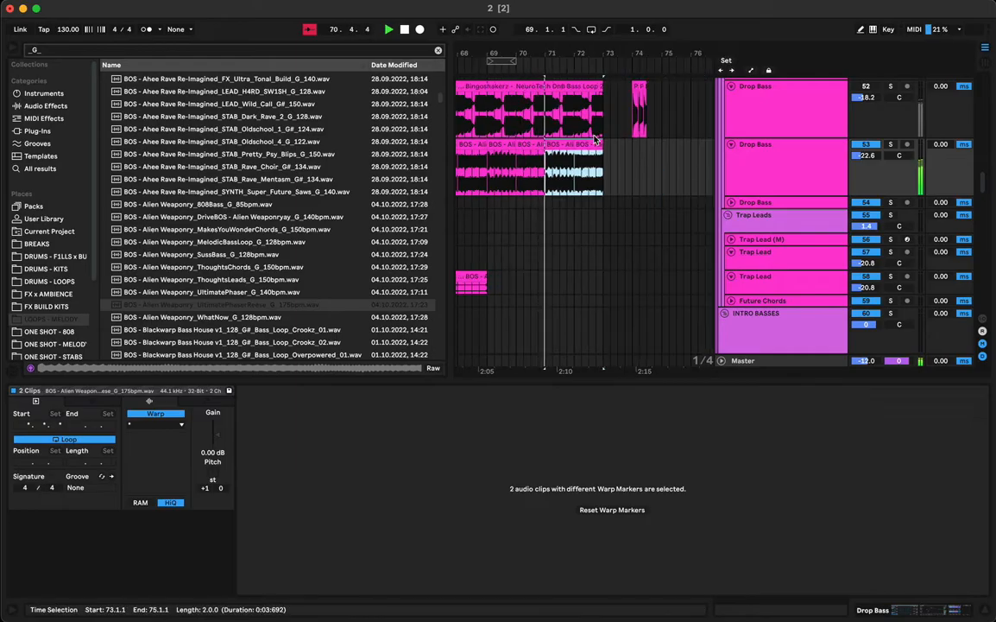
# Select and play all reese clips from bar 65 to 73, and move the Psychedelic Groan clip on Trap Lead to bar 65
pyautogui.hscroll(-6, 636, 140)
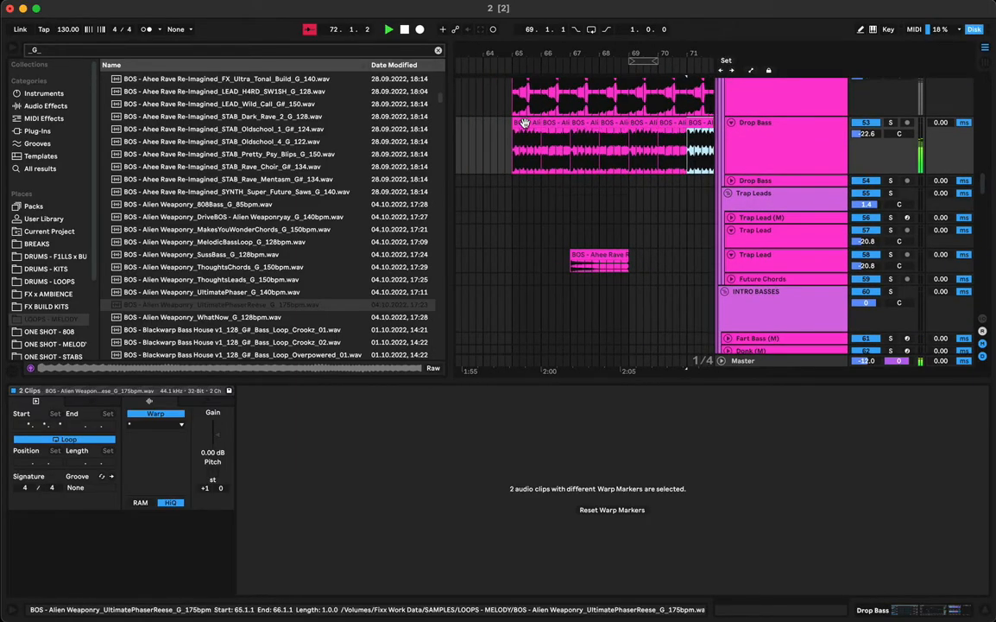
pyautogui.keyDown('shift'); pyautogui.click(525, 123); pyautogui.keyUp('shift')
pyautogui.moveTo(567, 52); pyautogui.dragTo(526, 17)
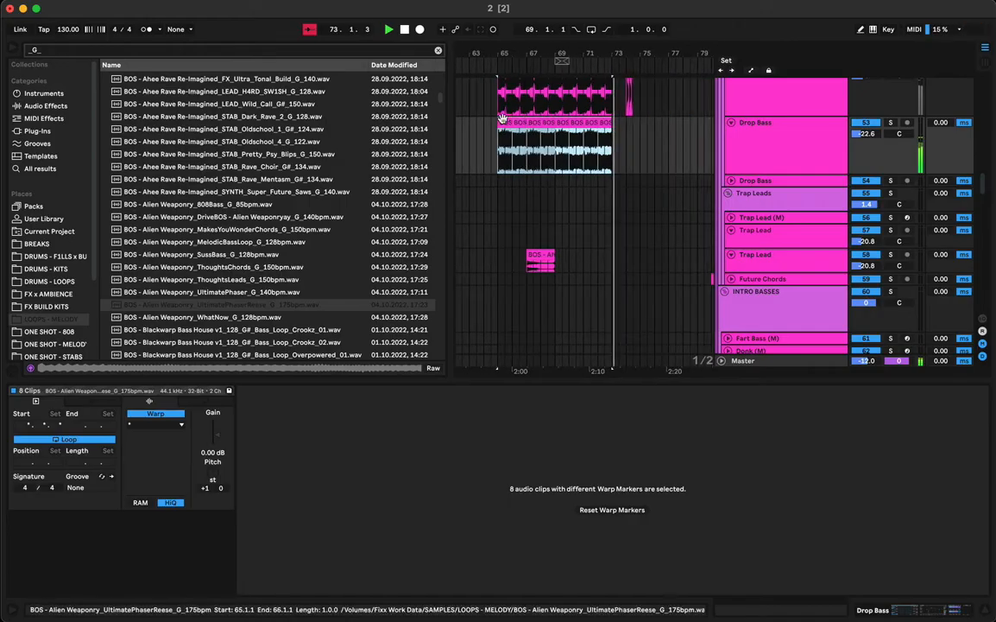
pyautogui.press('space')
pyautogui.press('space')
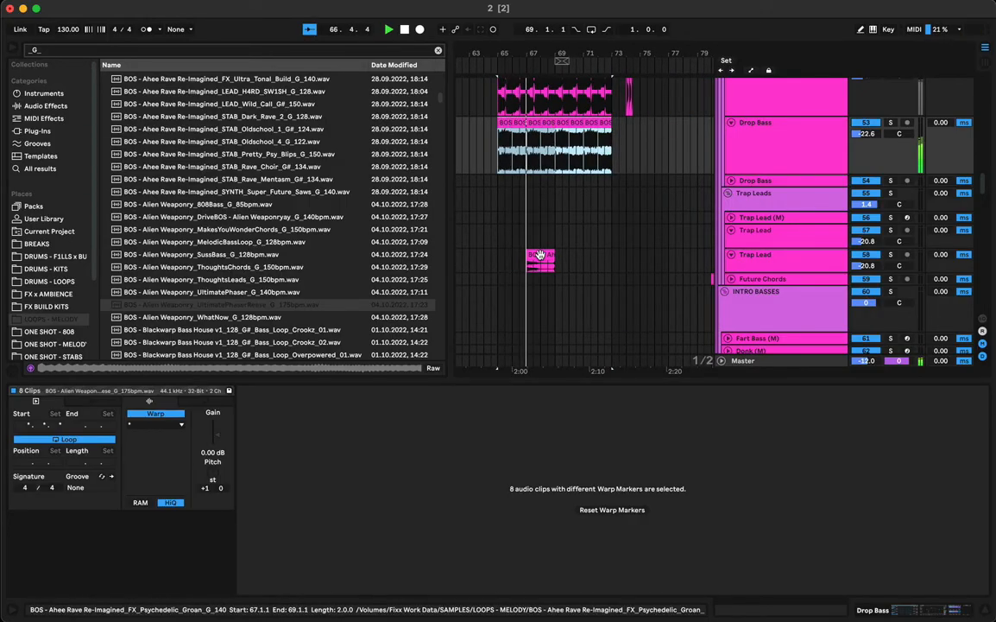
pyautogui.moveTo(539, 254); pyautogui.dragTo(508, 254)
pyautogui.press('space')
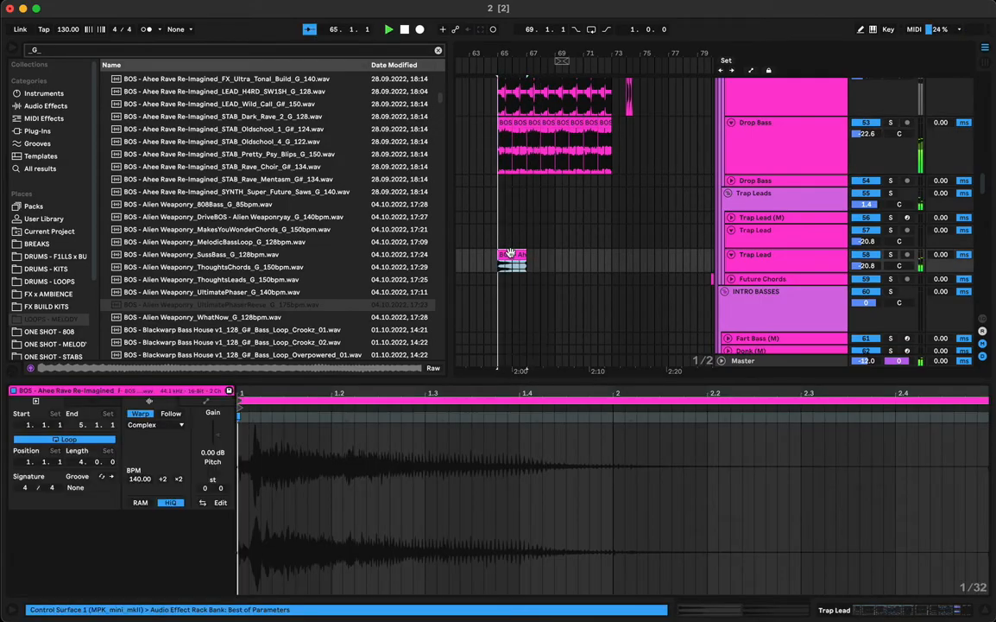
# Lower the gain of the Psychedelic Groan clip at bar 65 to -5.82 dB and duplicate its four-bar span to bar 69
pyautogui.press('space')
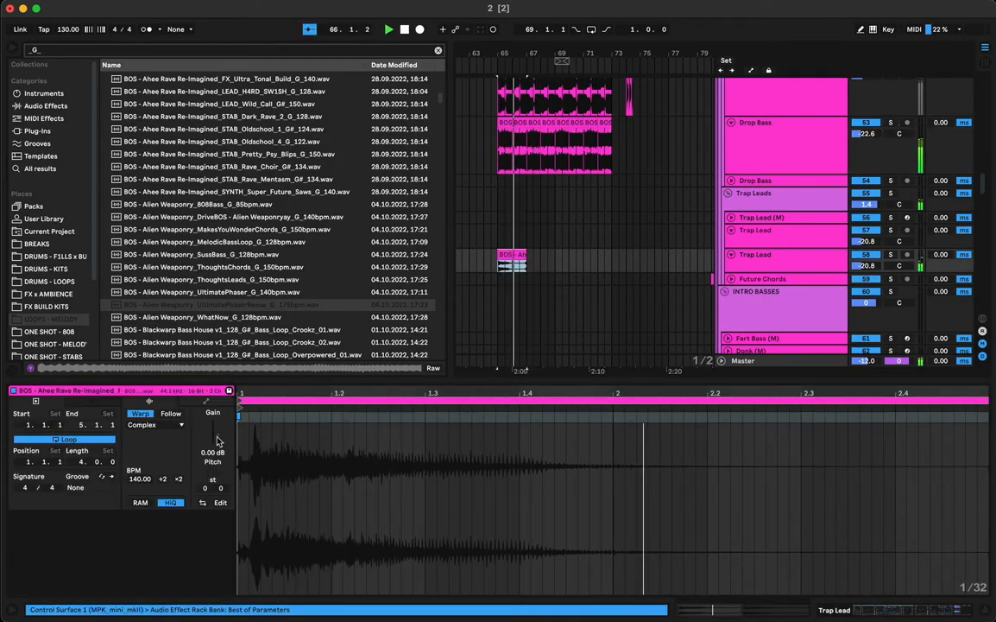
pyautogui.moveTo(217, 436); pyautogui.dragTo(218, 446)
pyautogui.press('space')
pyautogui.press('space')
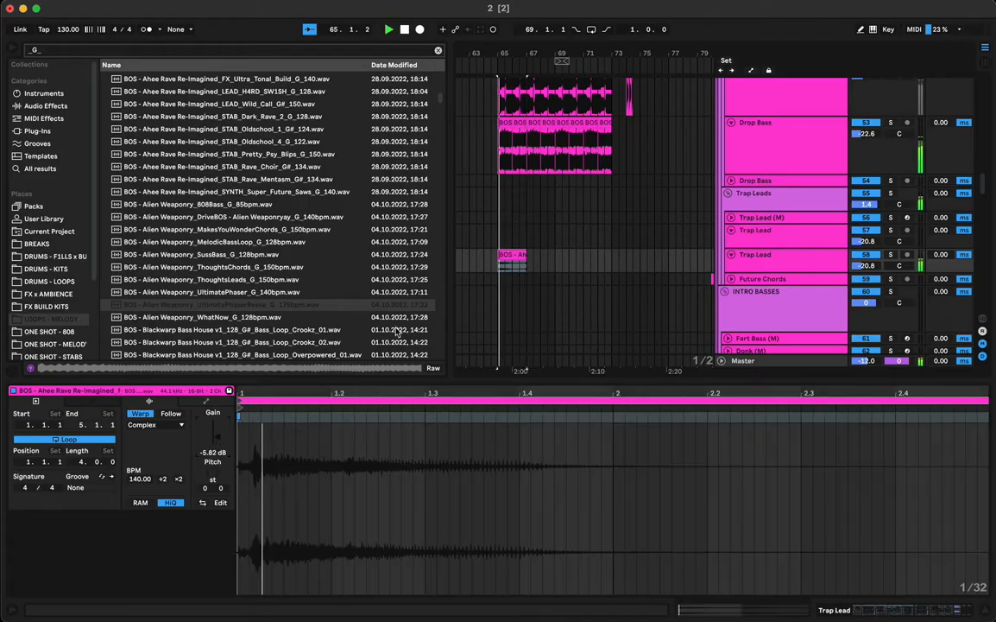
pyautogui.moveTo(556, 260); pyautogui.dragTo(502, 265)
pyautogui.press('super+d')
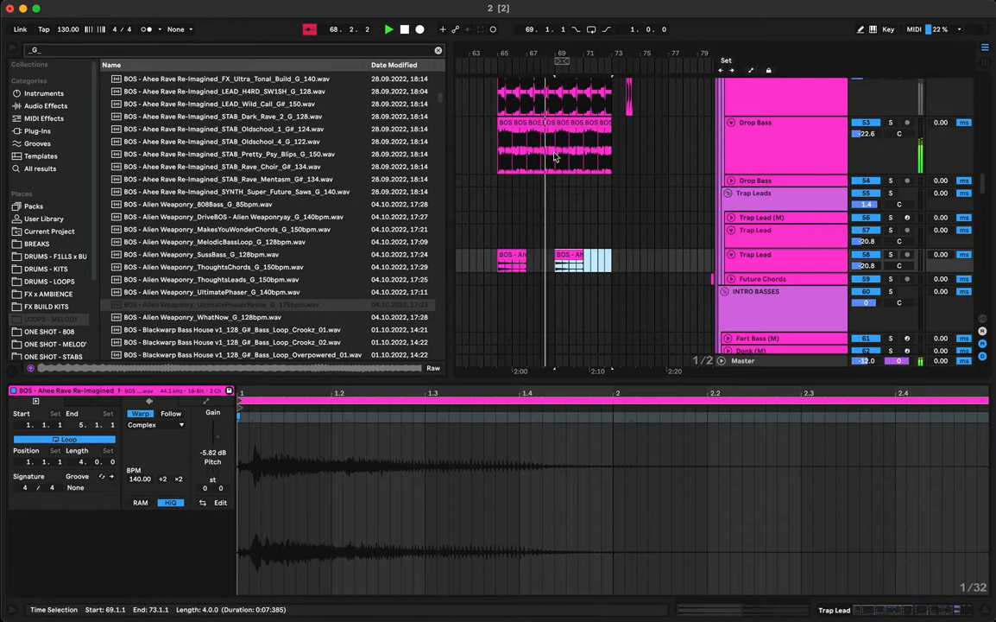
# Split the reese clip on the second Drop Bass track at 68.3 and play its second half
pyautogui.moveTo(551, 57); pyautogui.dragTo(570, 129)
pyautogui.press('space')
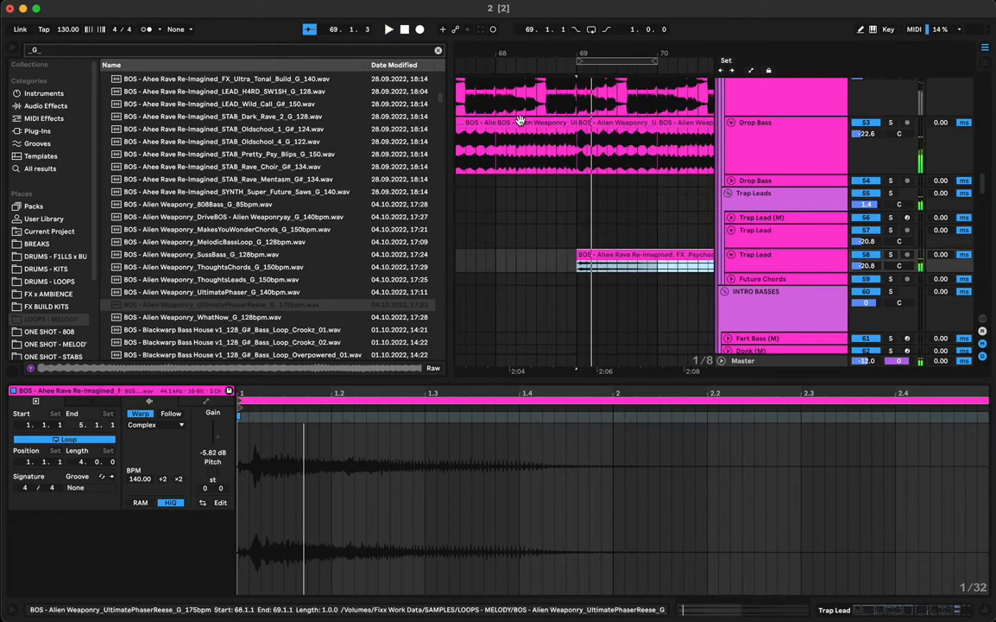
pyautogui.click(520, 122)
pyautogui.press('space')
pyautogui.press('space')
pyautogui.click(537, 161)
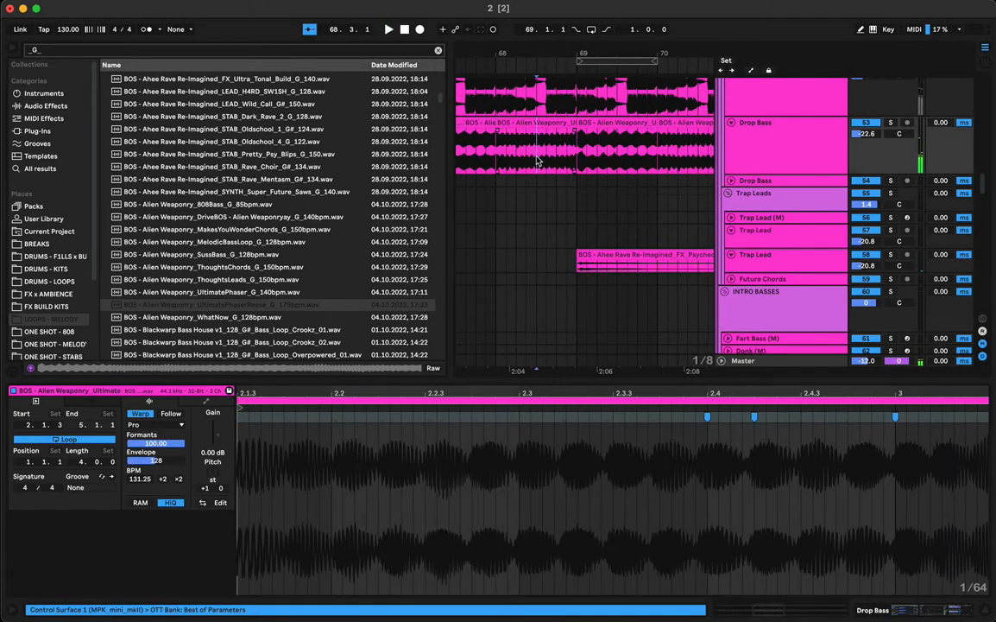
pyautogui.press('super+e')
pyautogui.click(554, 124)
pyautogui.press('space')
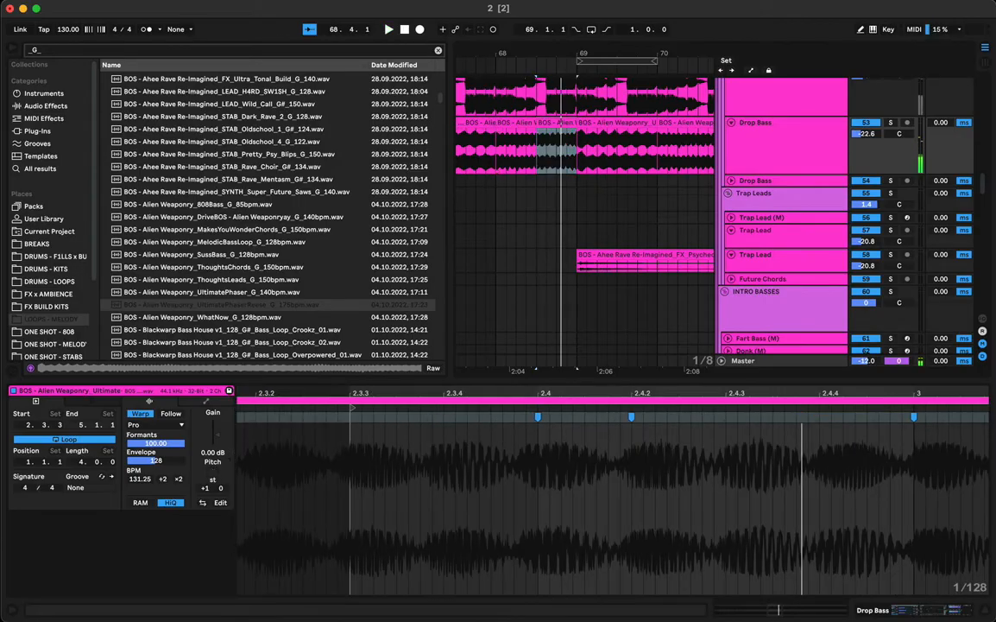
# Transpose the half-bar reese clip from 68.3 down to -6 semitones, auditioning the pitch during playback
pyautogui.moveTo(213, 477); pyautogui.dragTo(213, 491)
pyautogui.press('space')
pyautogui.press('space')
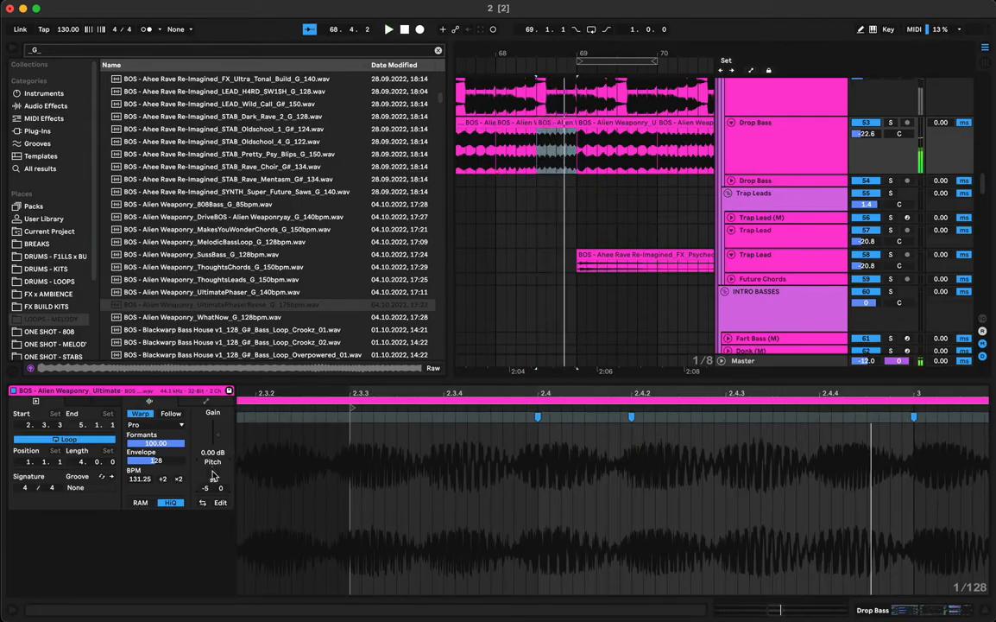
pyautogui.press('space')
pyautogui.press('space')
pyautogui.press('space')
pyautogui.press('space')
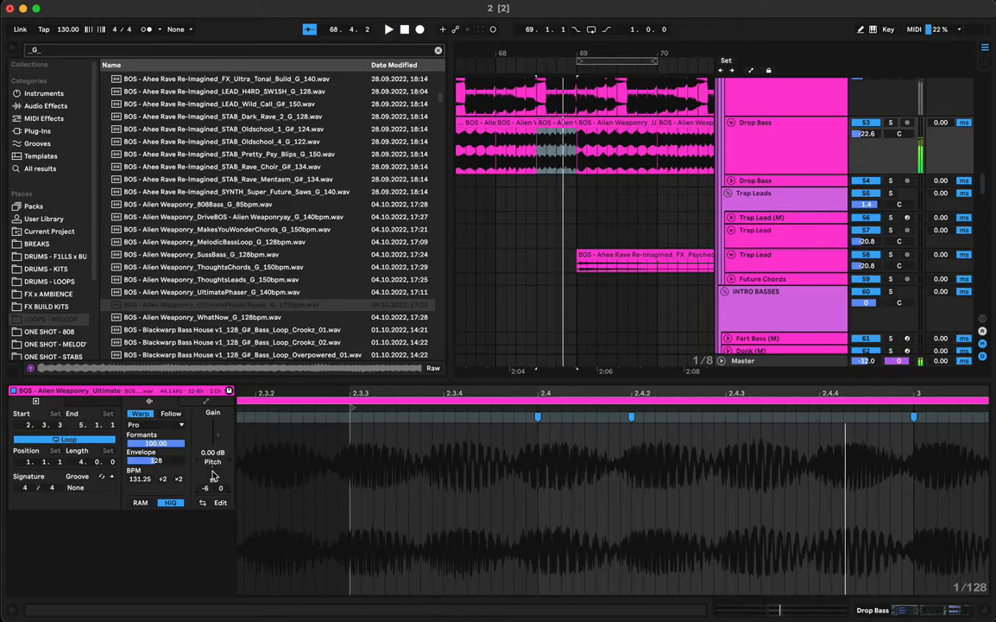
pyautogui.moveTo(213, 475); pyautogui.dragTo(217, 472)
pyautogui.press('space')
# Split the lowered reese clip at 68.4 and transpose its last beat to -7 semitones, playing it back to check
pyautogui.click(559, 158)
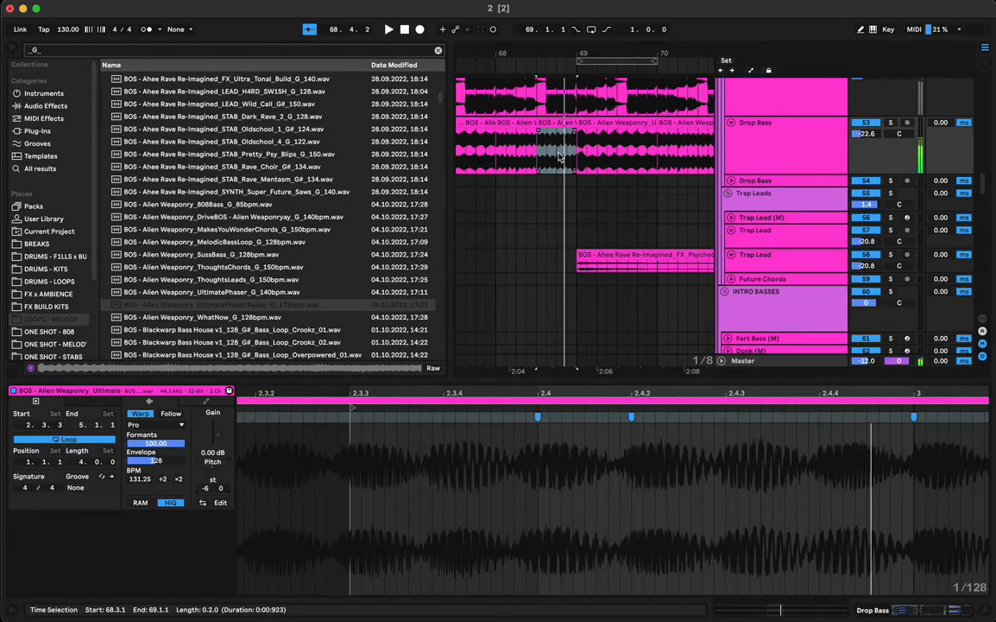
pyautogui.click(558, 158)
pyautogui.press('super+e')
pyautogui.click(568, 122)
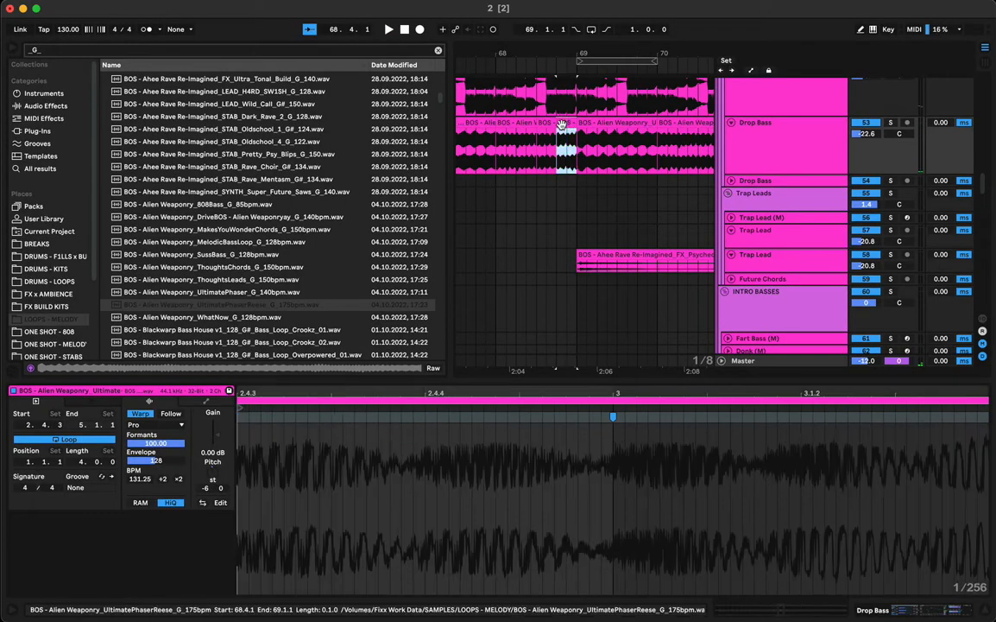
pyautogui.press('Down')
pyautogui.press('space')
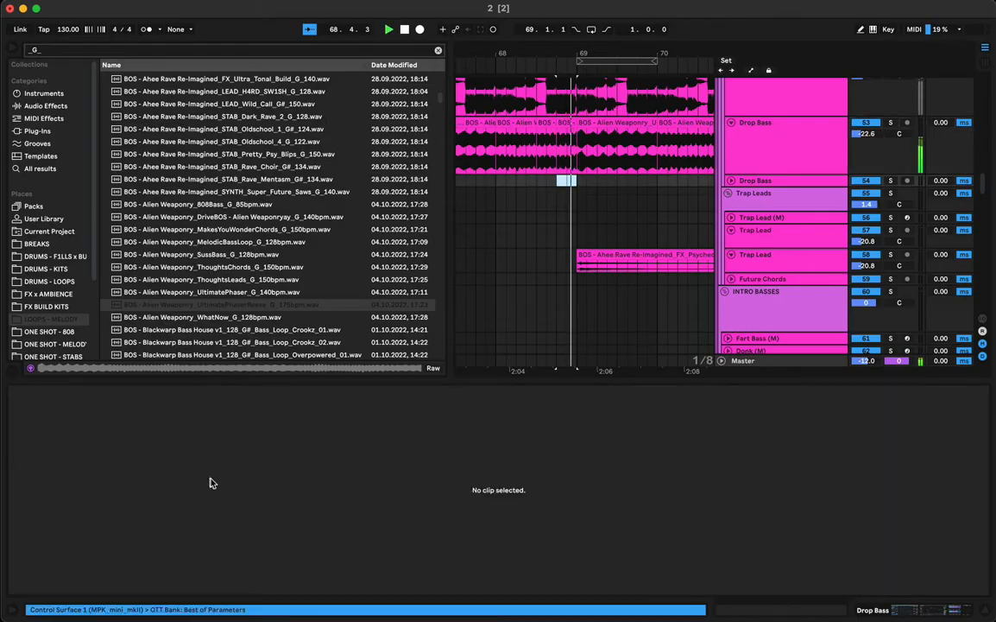
pyautogui.press('Up')
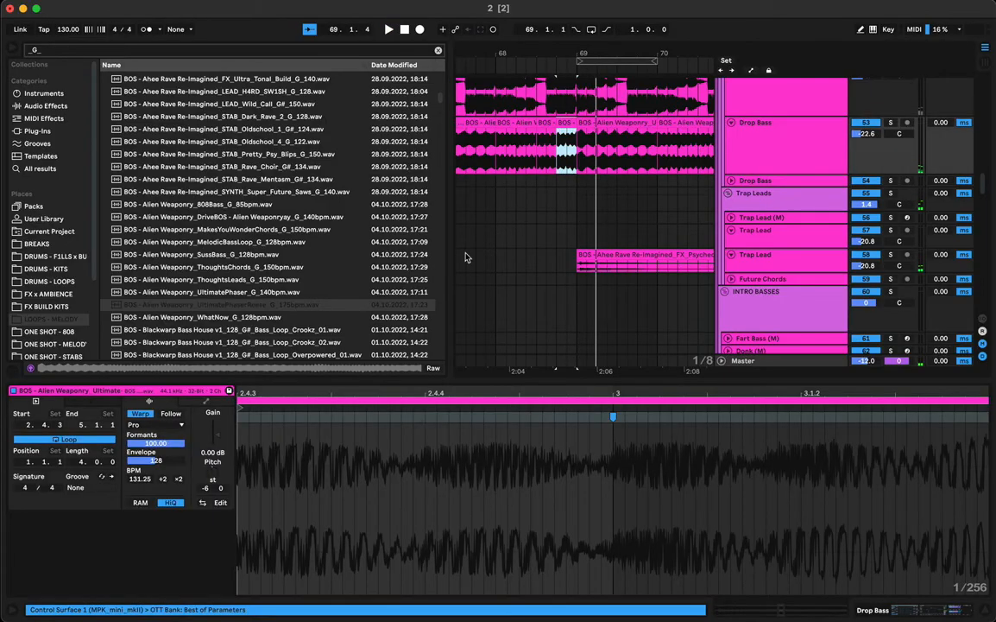
pyautogui.moveTo(216, 476); pyautogui.dragTo(216, 480)
pyautogui.press('space')
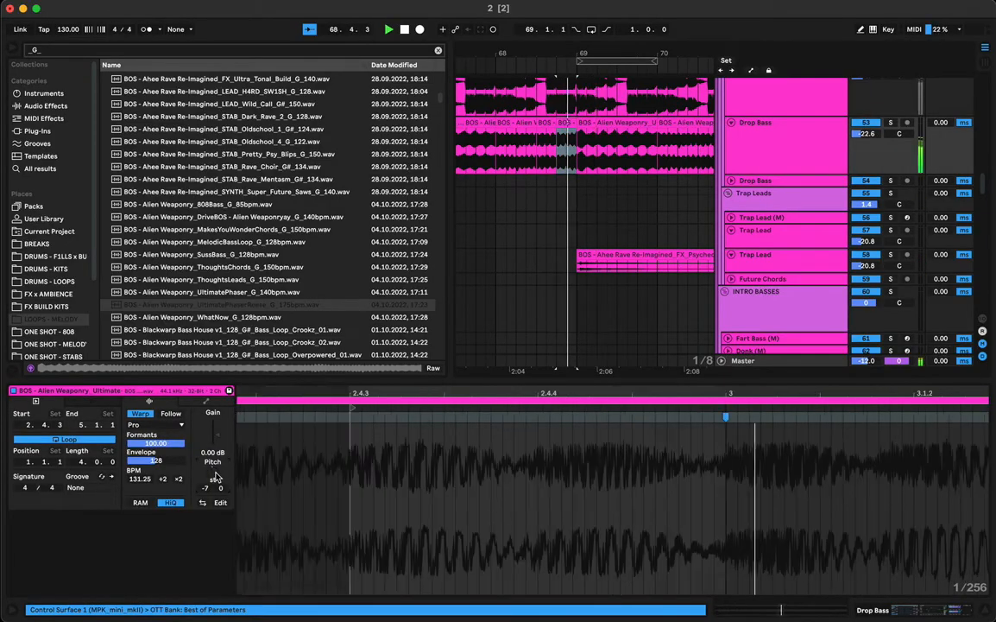
pyautogui.press('space')
pyautogui.press('space')
# Play the reese clips from bar 65 and duplicate the four-bar phrase from 65 to 69 over bars 69 to 73
pyautogui.moveTo(584, 51); pyautogui.dragTo(584, 48)
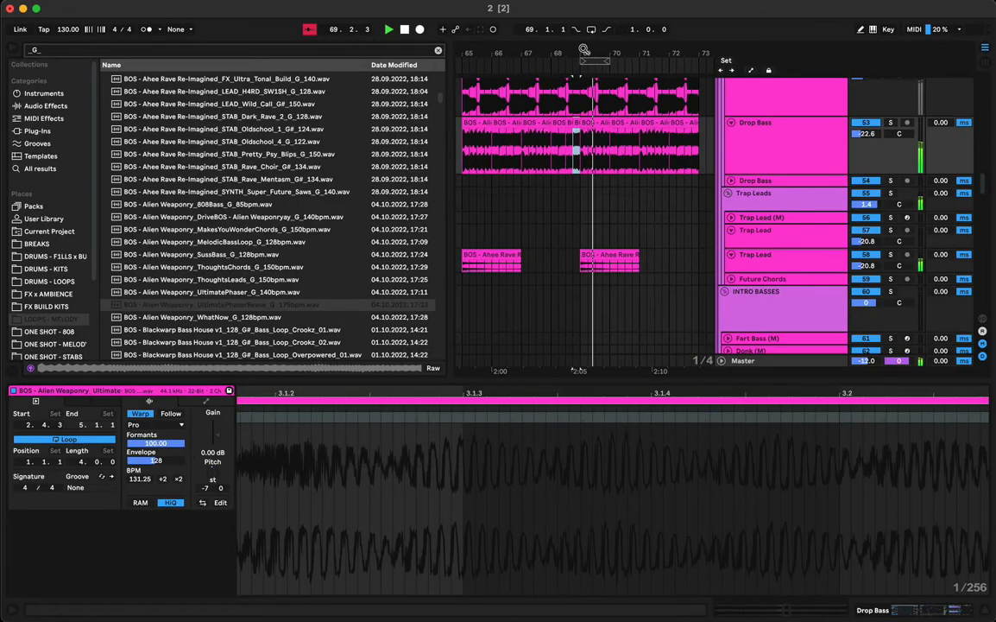
pyautogui.click(476, 126)
pyautogui.press('space')
pyautogui.press('space')
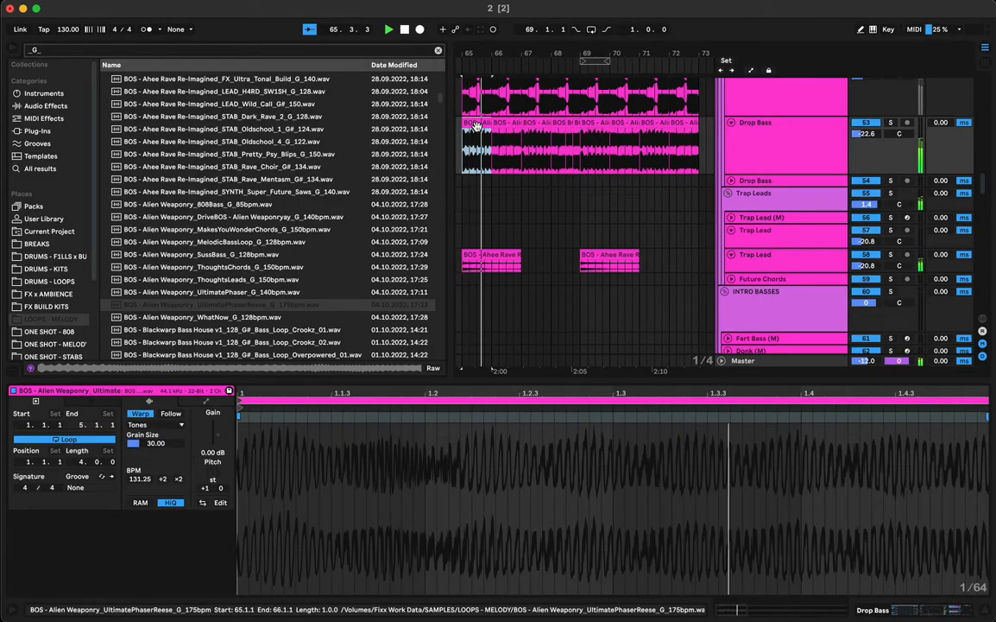
pyautogui.keyDown('shift'); pyautogui.click(576, 125); pyautogui.keyUp('shift')
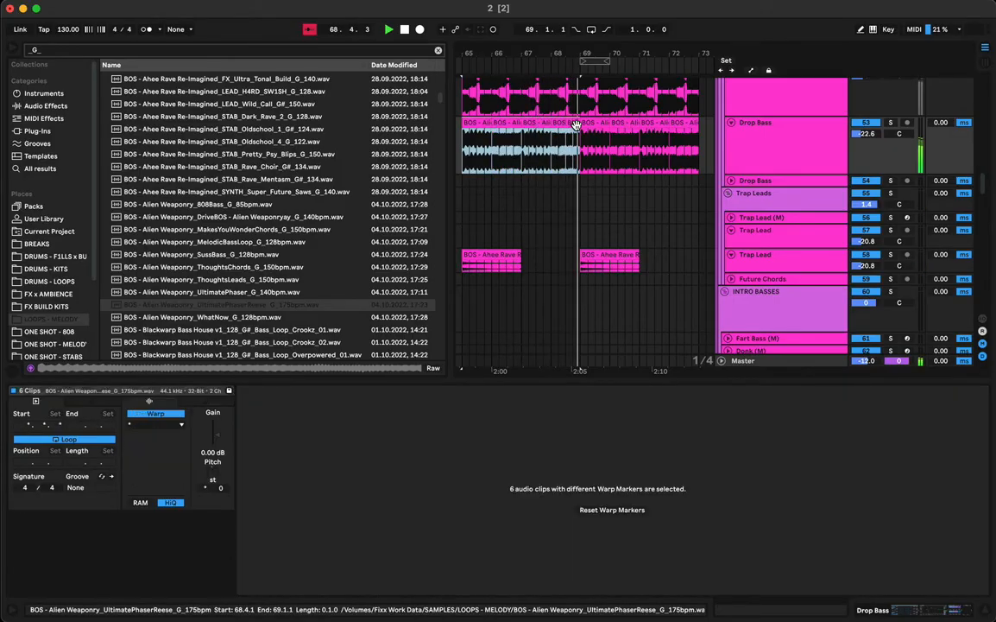
pyautogui.press('super+d')
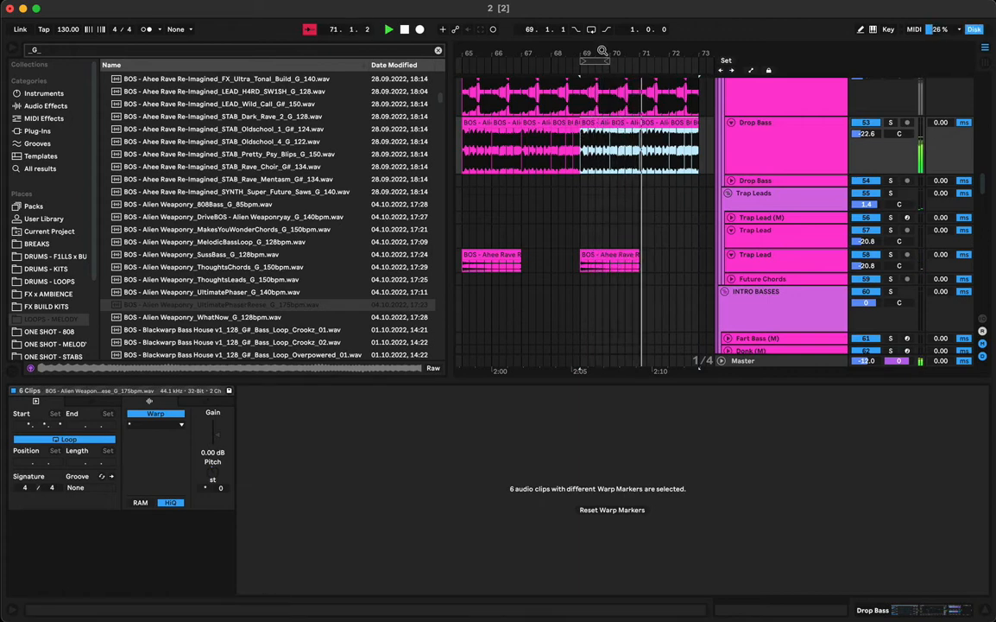
# Extend the selection to the reese and Psychedelic Groan clips from bar 65 to 73 and duplicate all of them to bar 73
pyautogui.moveTo(608, 51); pyautogui.dragTo(609, 48)
pyautogui.keyDown('shift'); pyautogui.click(554, 254); pyautogui.keyUp('shift')
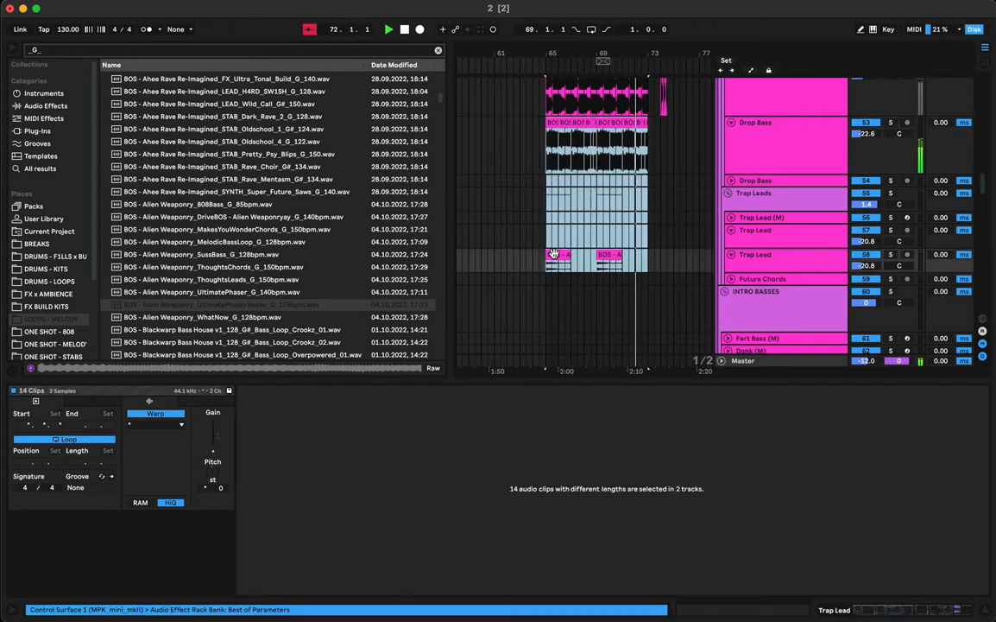
pyautogui.press('super+d')
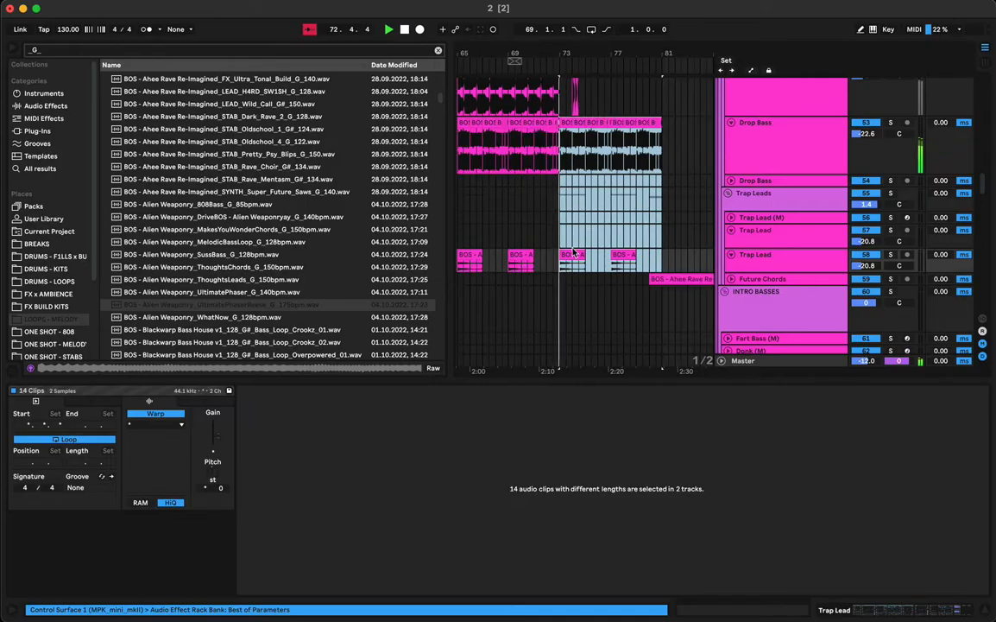
# Replay the drop from bar 65 and examine the clips on the first Drop Bass track up to about bar 73
pyautogui.hscroll(-5, 587, 177)
pyautogui.scroll(2, 587, 177)
pyautogui.click(642, 181)
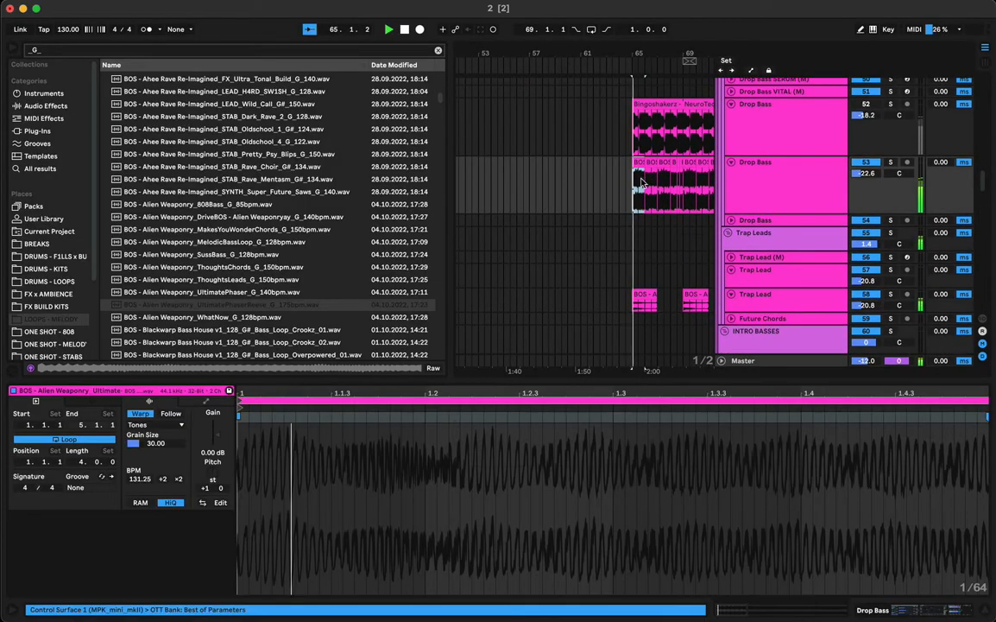
pyautogui.hscroll(3, 644, 182)
pyautogui.scroll(2, 645, 180)
pyautogui.moveTo(620, 50); pyautogui.dragTo(550, 28)
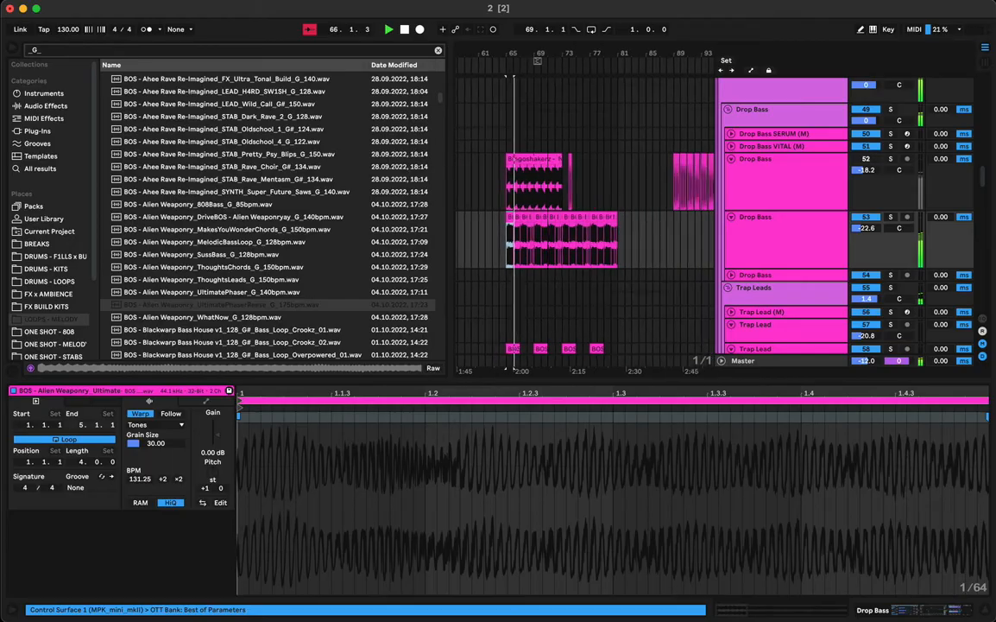
pyautogui.click(511, 132)
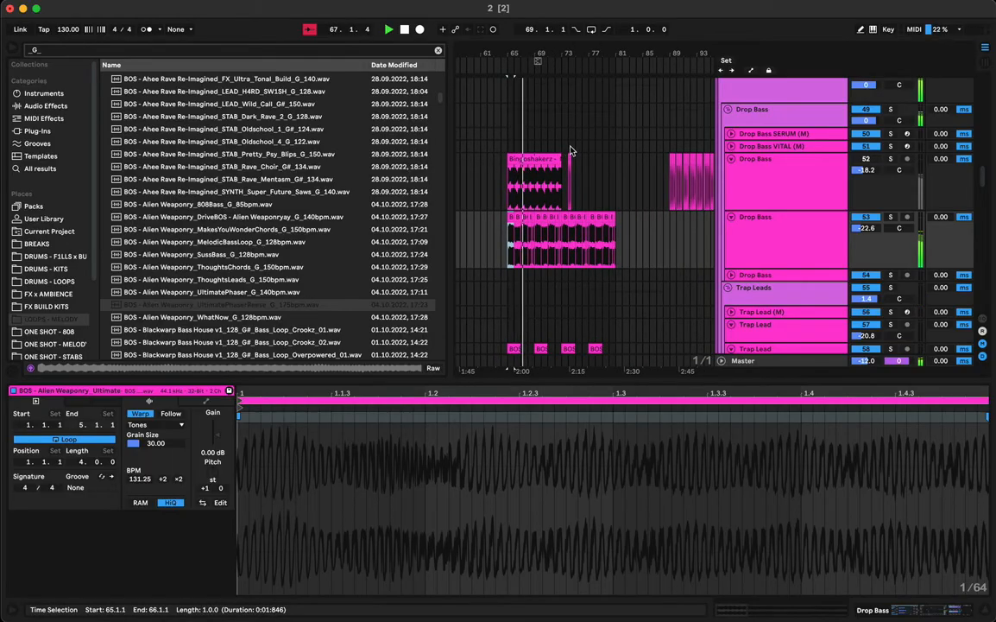
pyautogui.click(570, 183)
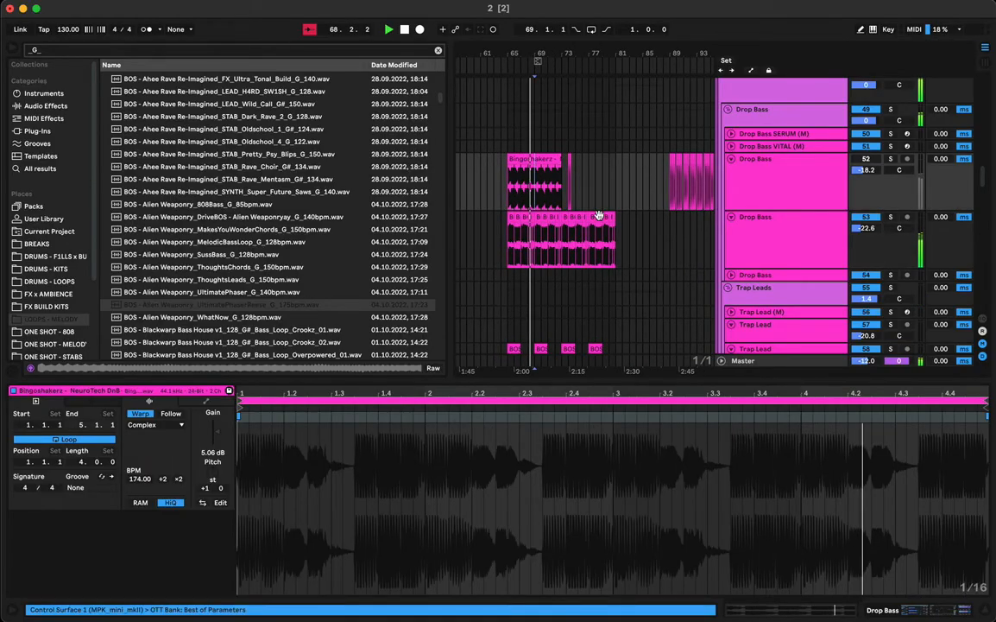
# Find the earlier bass loop at bar 17 on the second Drop Bass track and inspect its clip
pyautogui.hscroll(-10, 598, 216)
pyautogui.scroll(-1, 598, 216)
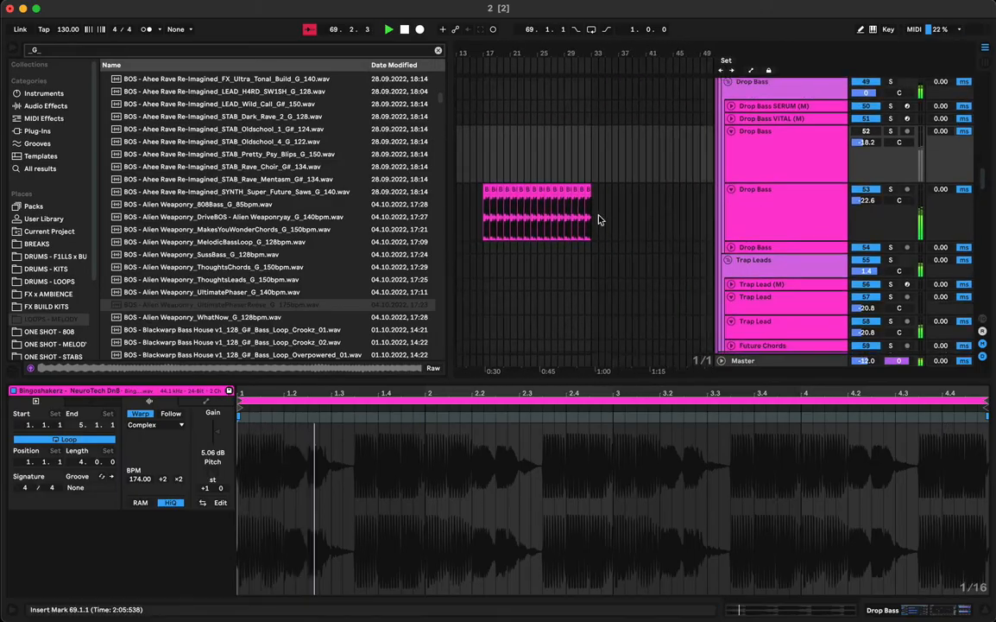
pyautogui.hscroll(10, 601, 219)
pyautogui.scroll(-1, 601, 219)
pyautogui.scroll(1, 601, 219)
pyautogui.hscroll(-10, 601, 220)
pyautogui.scroll(-1, 599, 219)
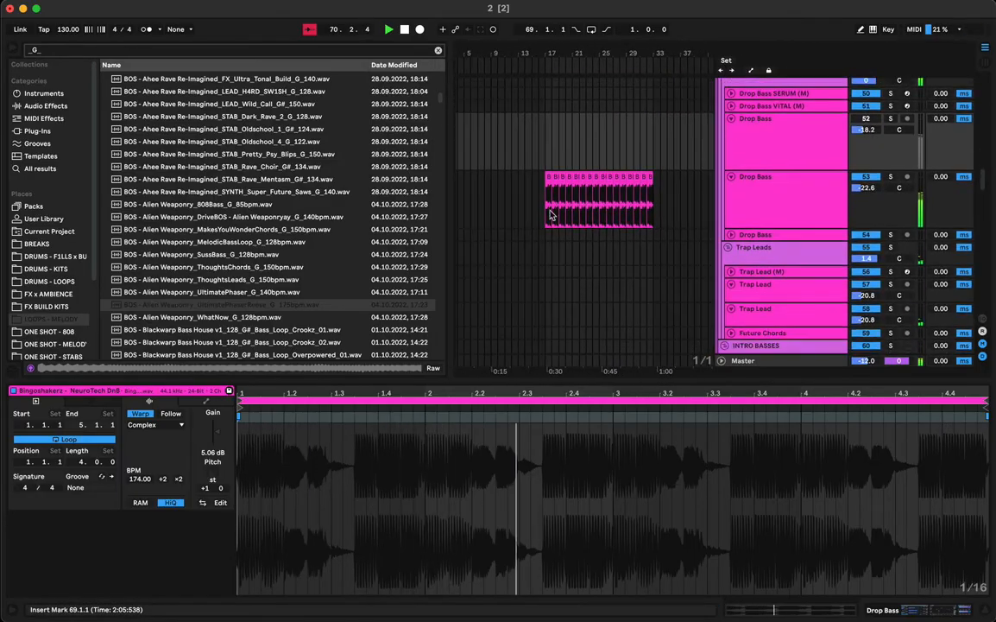
pyautogui.click(550, 215)
# Move all reese clips from bar 65 to 81 up to the first Drop Bass track, replacing its clips there, and activate that track
pyautogui.hscroll(10, 637, 245)
pyautogui.scroll(1, 636, 245)
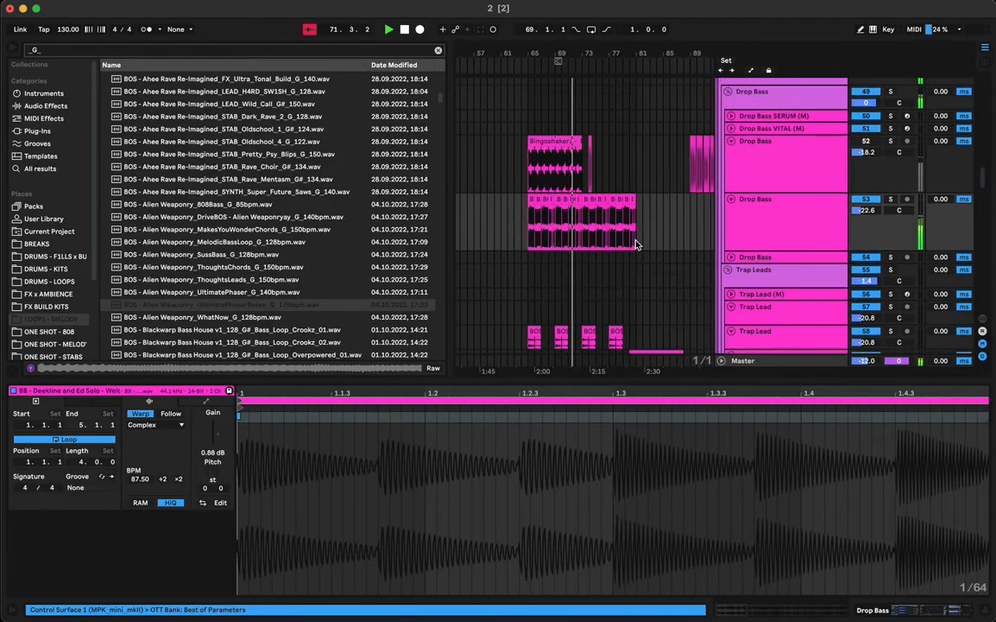
pyautogui.click(528, 222)
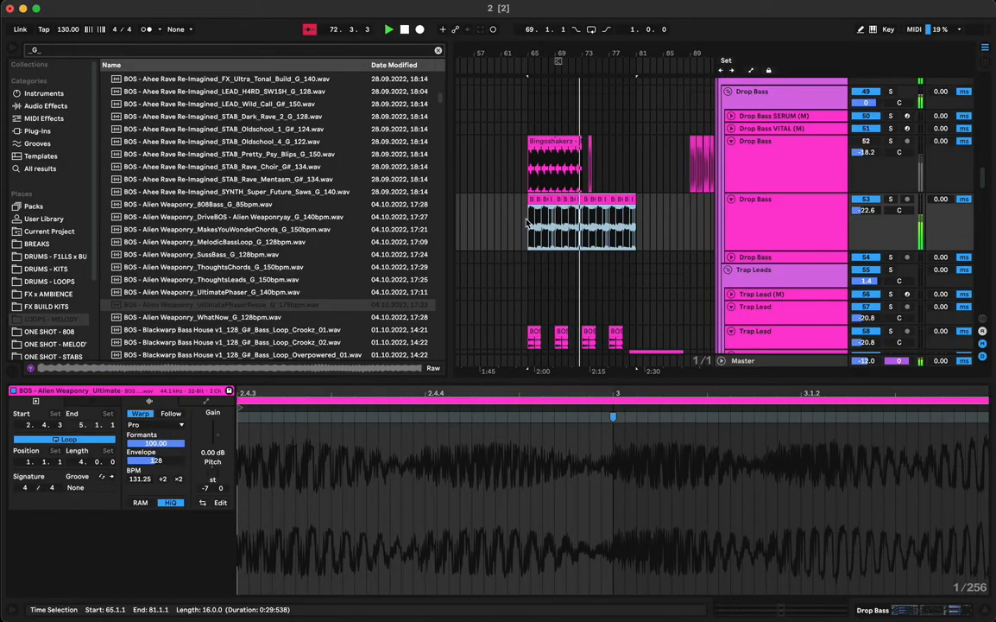
pyautogui.press('space')
pyautogui.moveTo(529, 200); pyautogui.dragTo(537, 185)
pyautogui.click(867, 142)
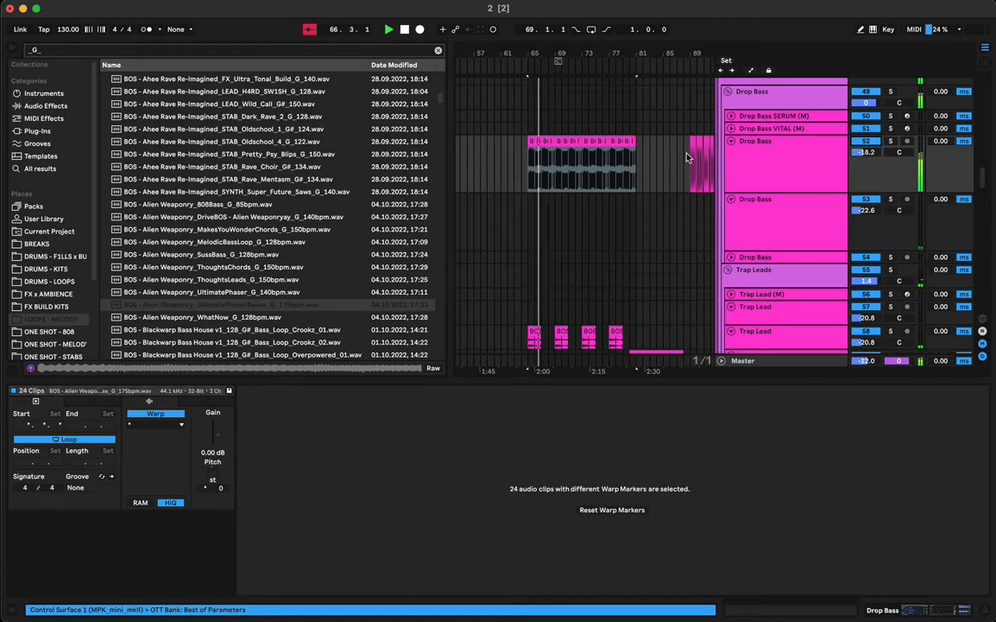
# In the first Drop Bass track's EQ Eight, set the low cut to 102 Hz and band 3 to 5.08 dB gain at 316 Hz
pyautogui.click(531, 142)
pyautogui.hotkey('shift', 'Tab')
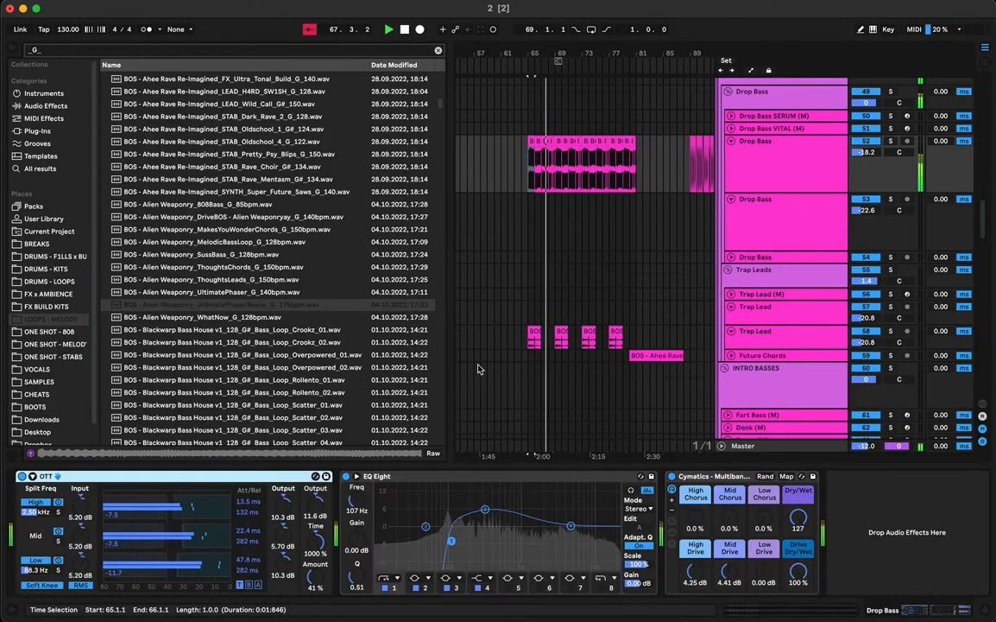
pyautogui.moveTo(451, 542); pyautogui.dragTo(451, 543)
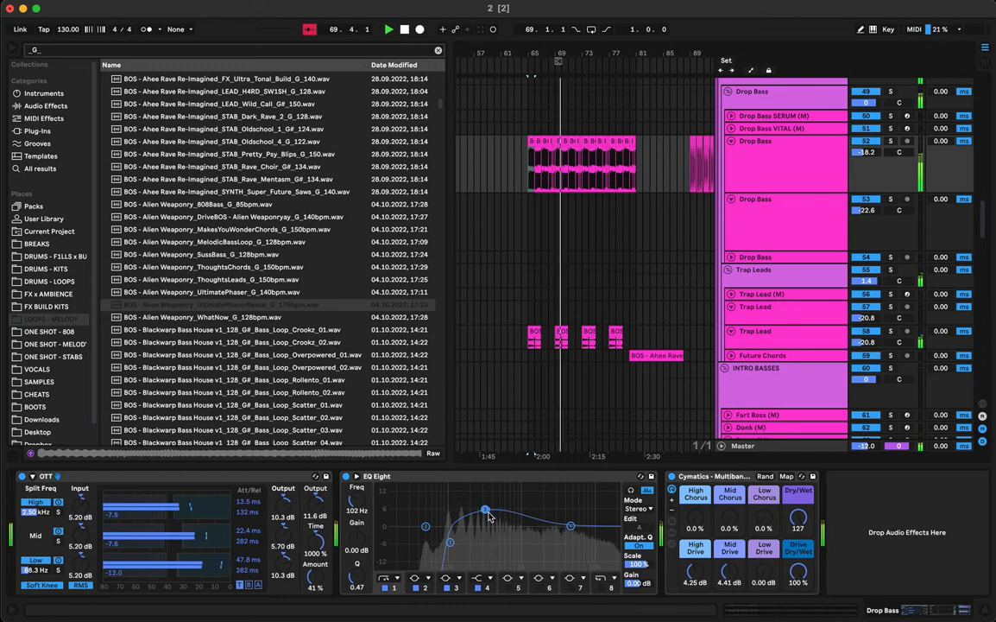
# Play the bass loop at bar 17 and set its track's OTT amount to 44% and Mid Chorus to 35%
pyautogui.hscroll(-10, 518, 310)
pyautogui.scroll(2, 518, 311)
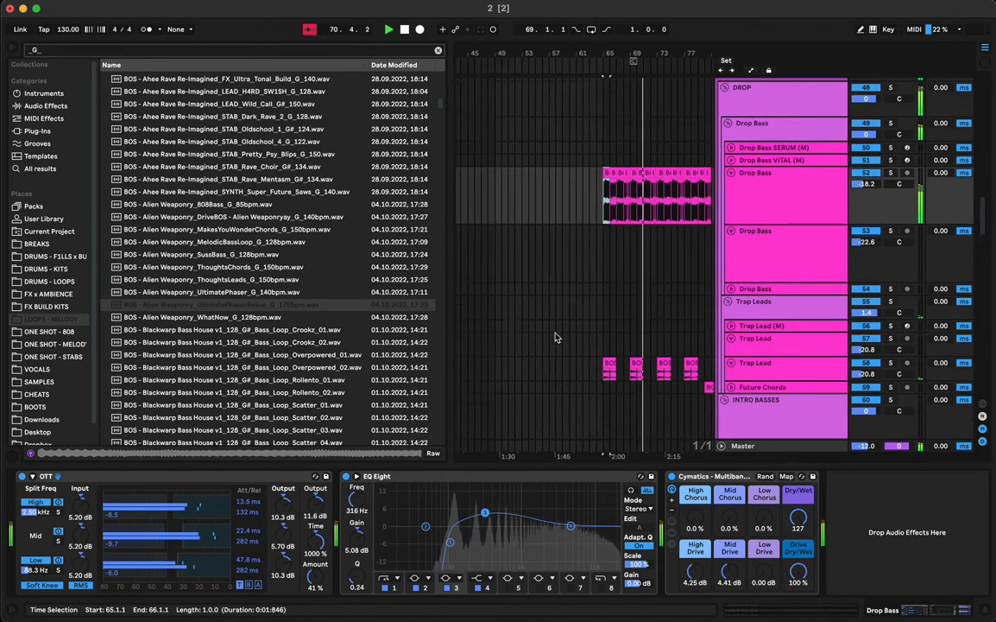
pyautogui.click(493, 257)
pyautogui.press('space')
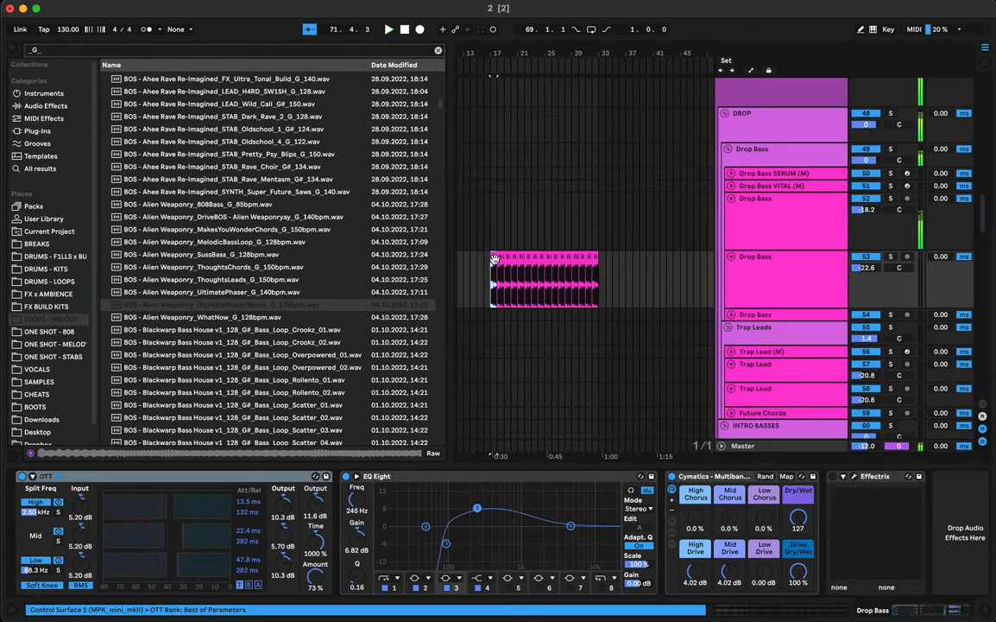
pyautogui.press('space')
pyautogui.moveTo(315, 576); pyautogui.dragTo(315, 600)
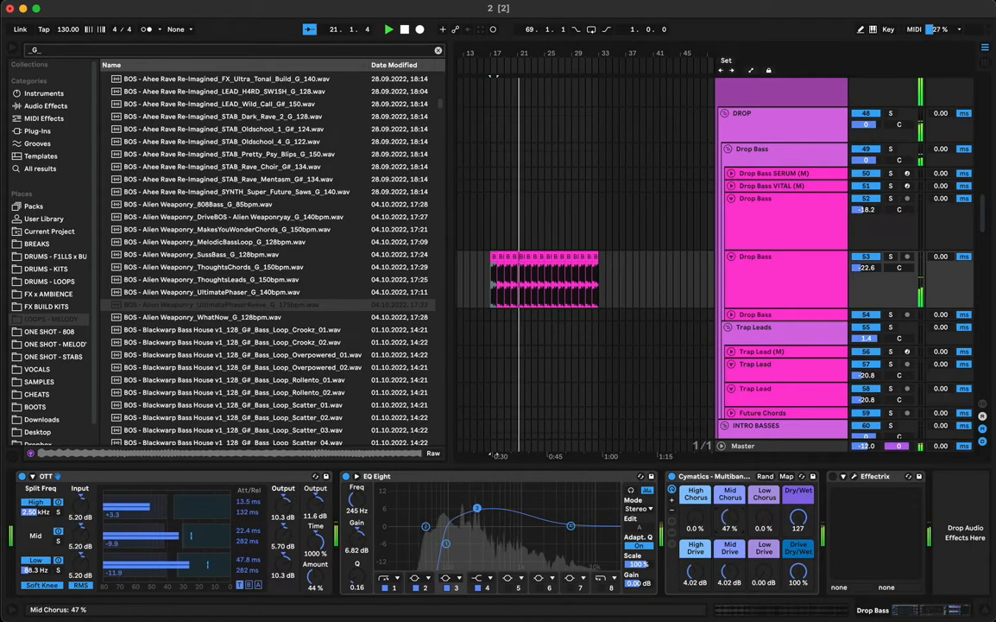
pyautogui.moveTo(730, 518); pyautogui.dragTo(730, 526)
# Play the reese clips from bar 65 on the first Drop Bass track
pyautogui.hscroll(10, 529, 299)
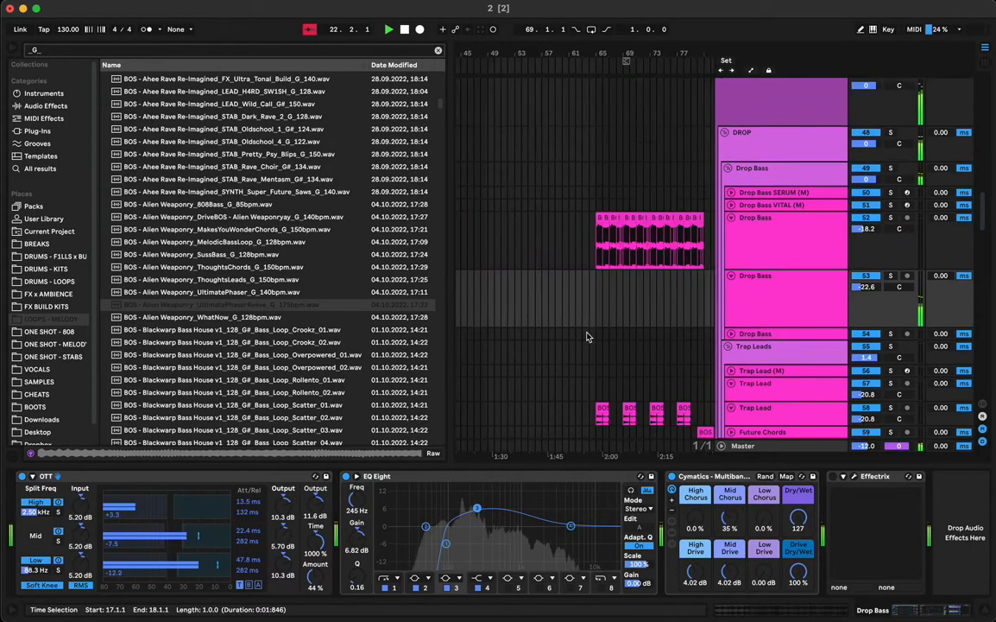
pyautogui.scroll(2, 528, 299)
pyautogui.hscroll(-2, 524, 300)
pyautogui.click(539, 249)
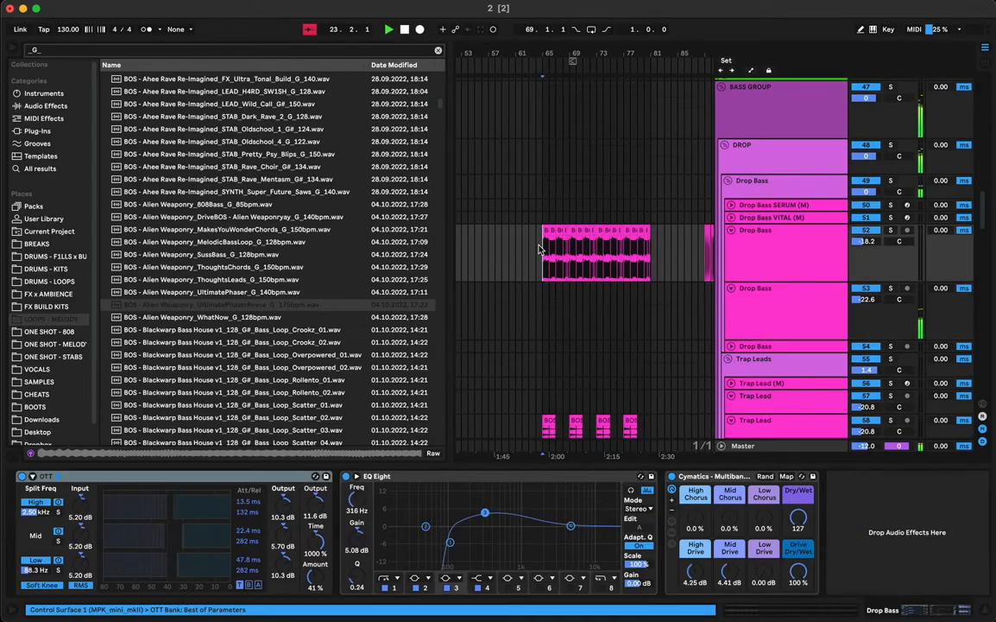
pyautogui.press('space')
pyautogui.press('space')
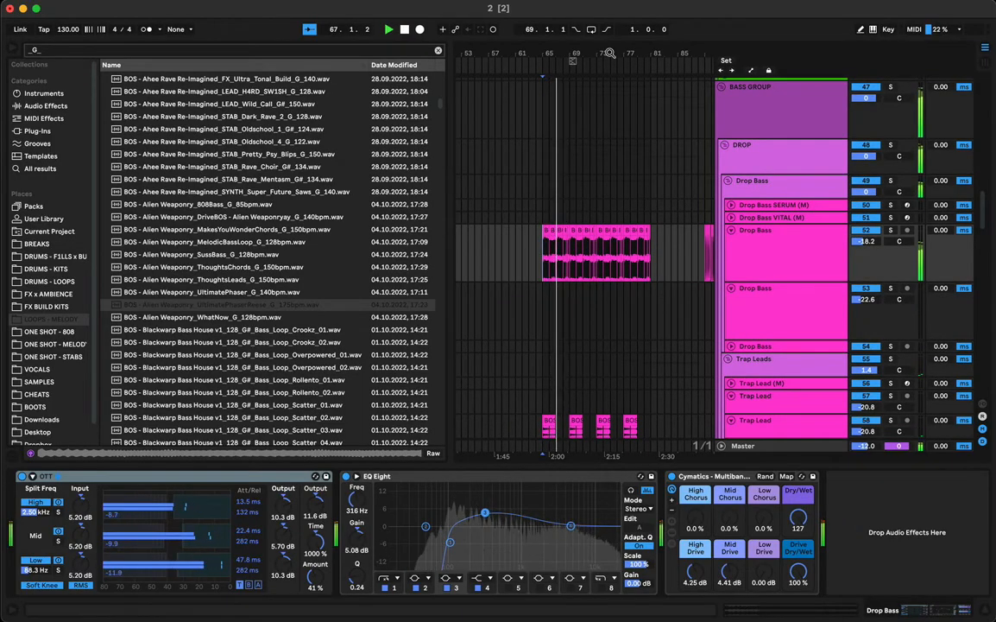
# Set the first Drop Bass track's volume to -20.0 dB in the mixer, then return to the arrangement
pyautogui.moveTo(610, 52); pyautogui.dragTo(610, 81)
pyautogui.click(506, 231)
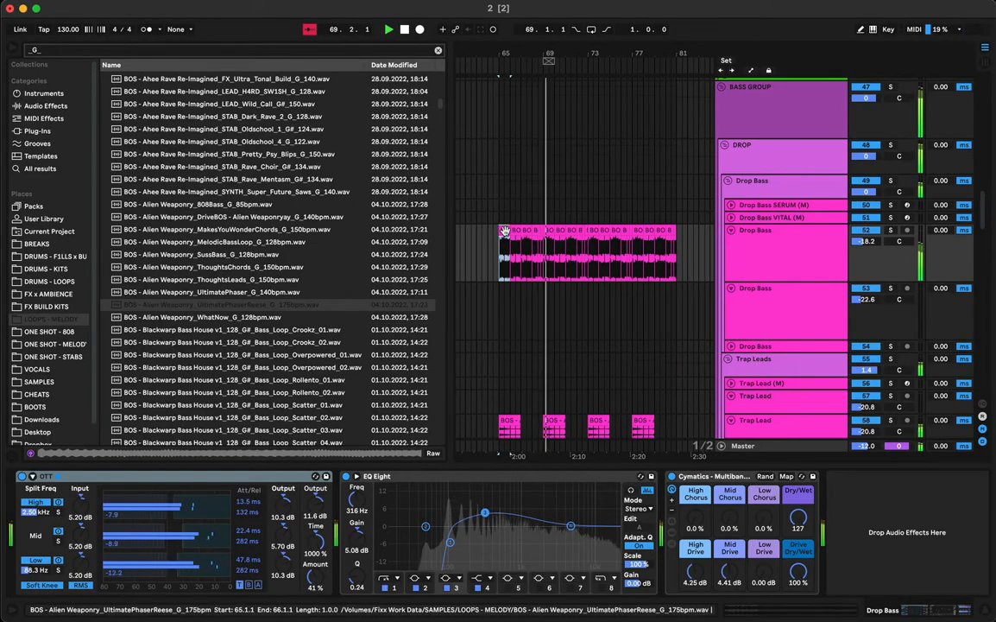
pyautogui.press('Tab')
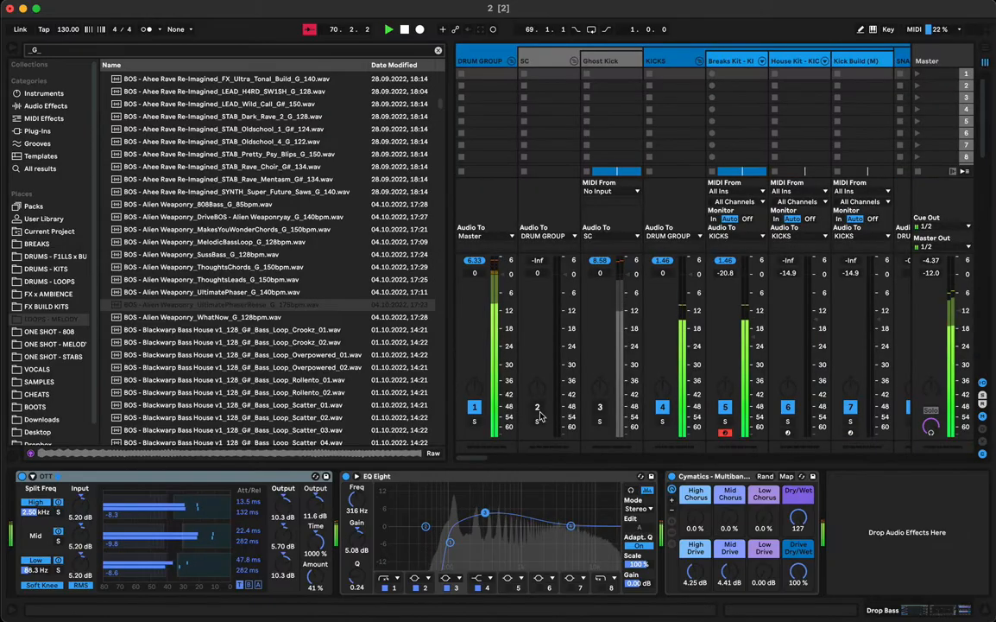
pyautogui.hscroll(3, 646, 364)
pyautogui.hscroll(13, 646, 365)
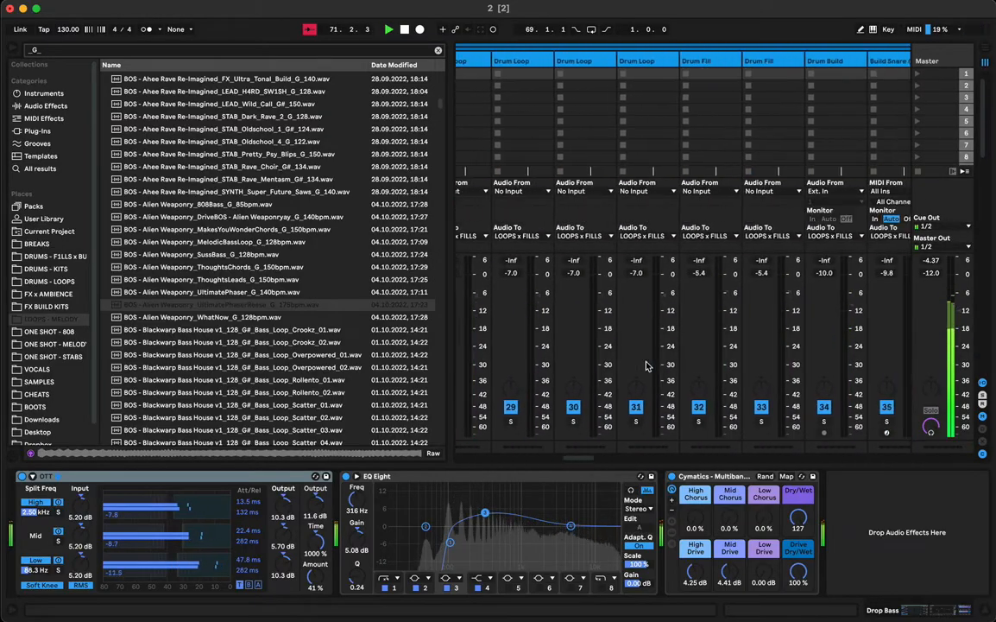
pyautogui.hscroll(-2, 645, 365)
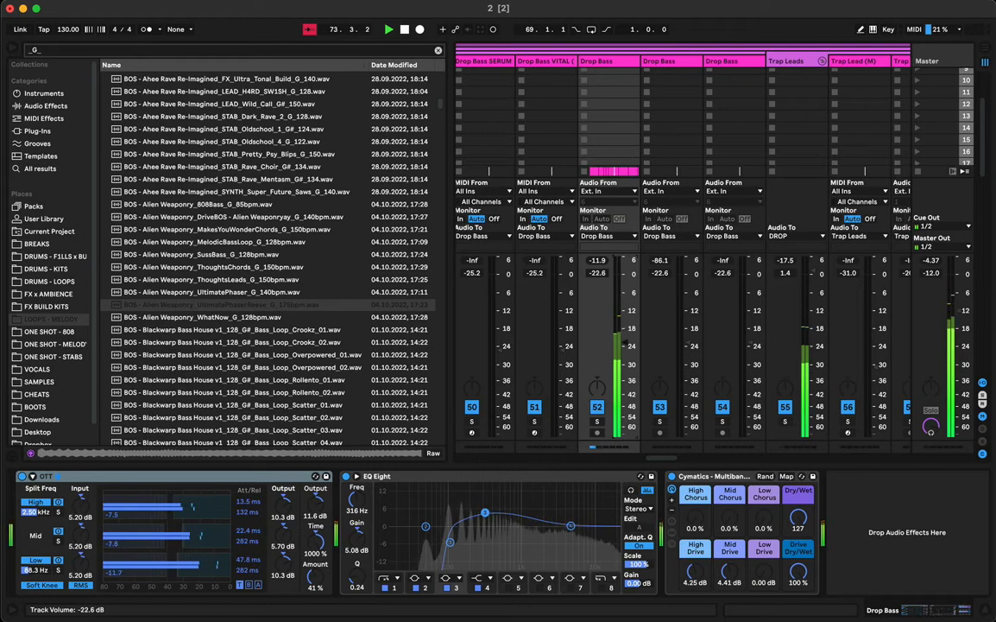
pyautogui.press('Tab')
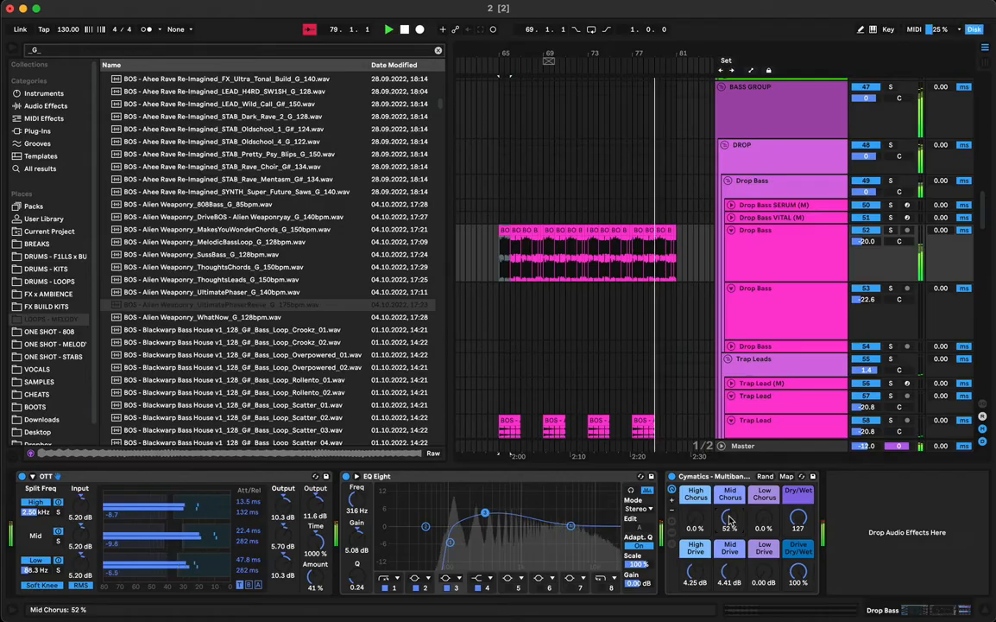
# Replay the reese from bar 65 and set the first Drop Bass track's Mid Chorus to 42%
pyautogui.click(504, 230)
pyautogui.press('space')
pyautogui.press('space')
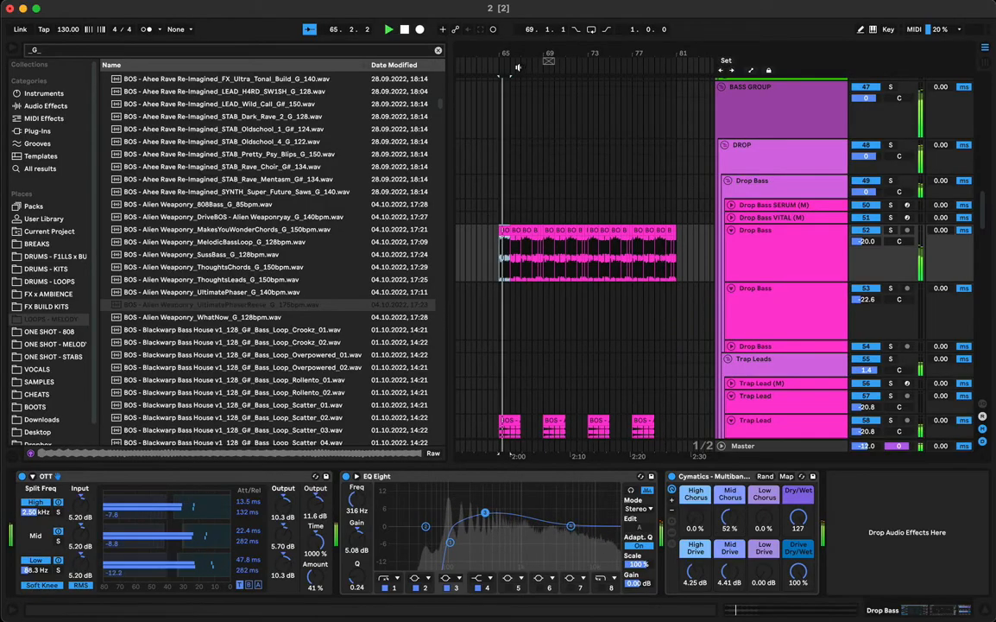
pyautogui.moveTo(516, 51); pyautogui.dragTo(520, 112)
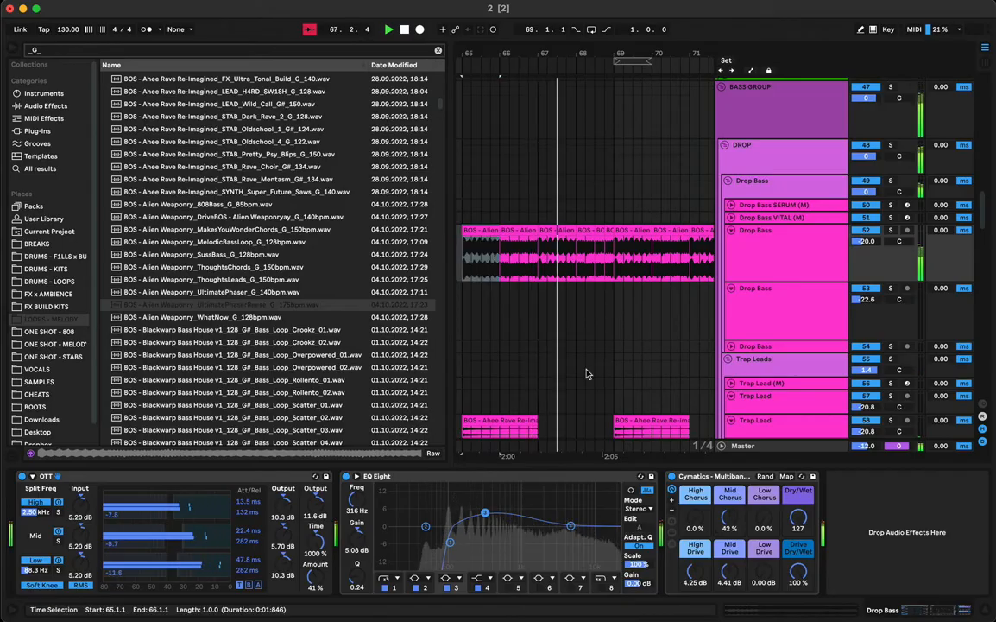
# Open the reese clip at bar 66 and place a warp marker at 3.1.4, discarding the one tried at 3.1.3
pyautogui.doubleClick(535, 240)
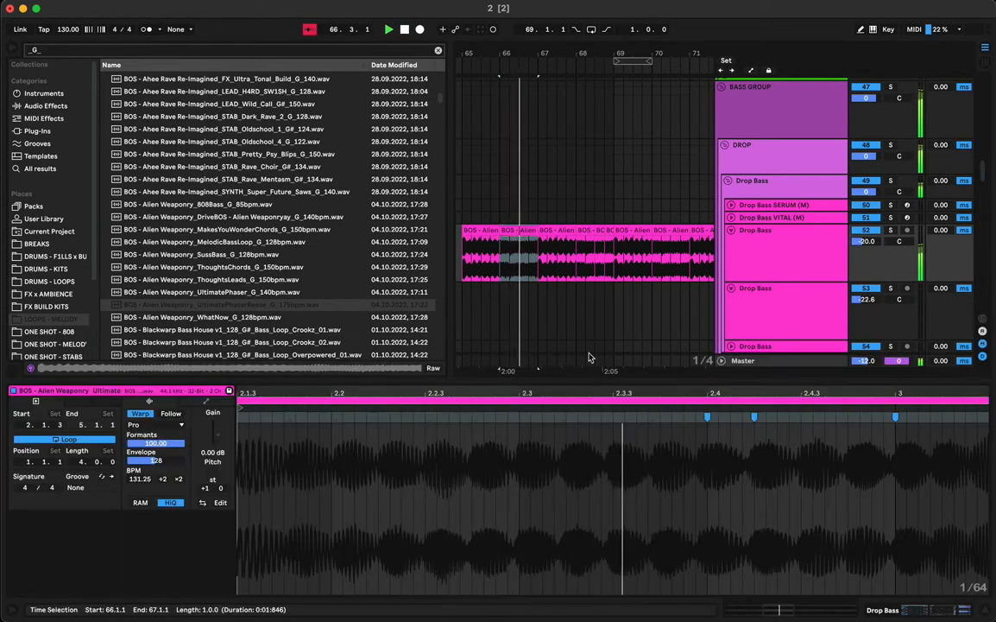
pyautogui.doubleClick(779, 418)
pyautogui.press('space')
pyautogui.press('space')
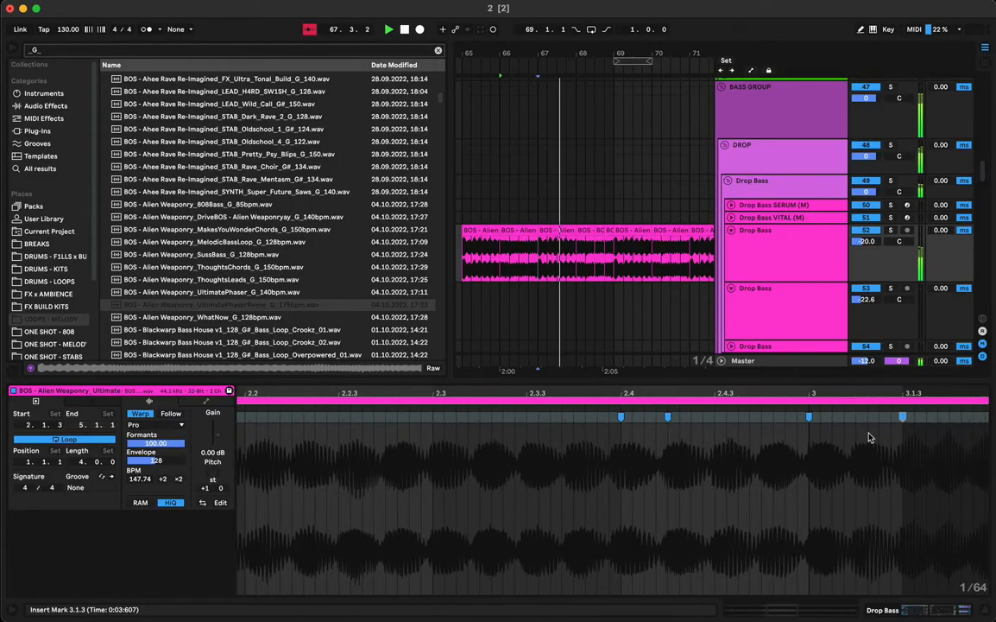
pyautogui.doubleClick(905, 418)
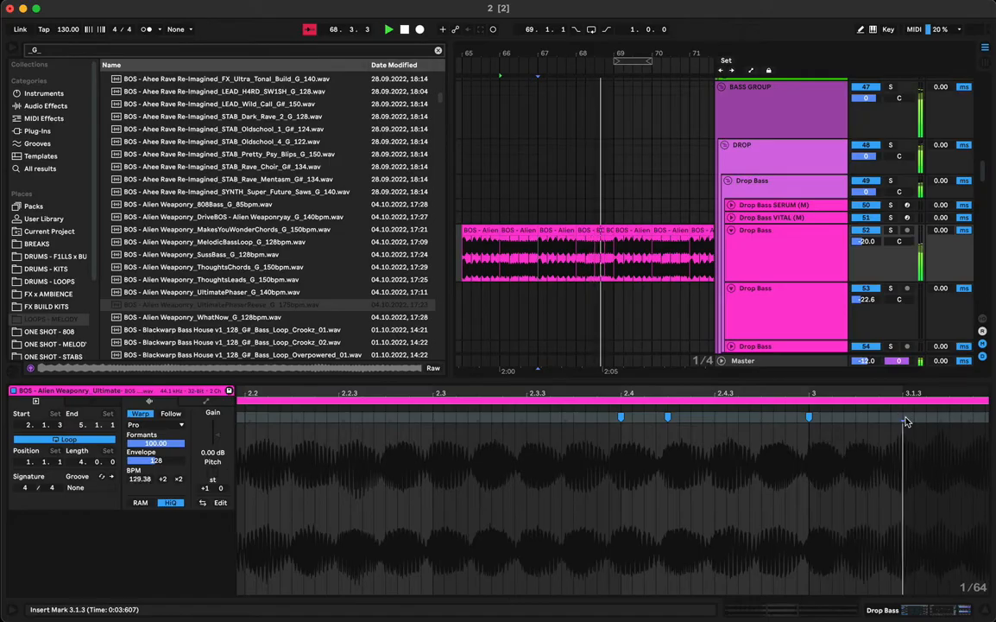
pyautogui.click(923, 423)
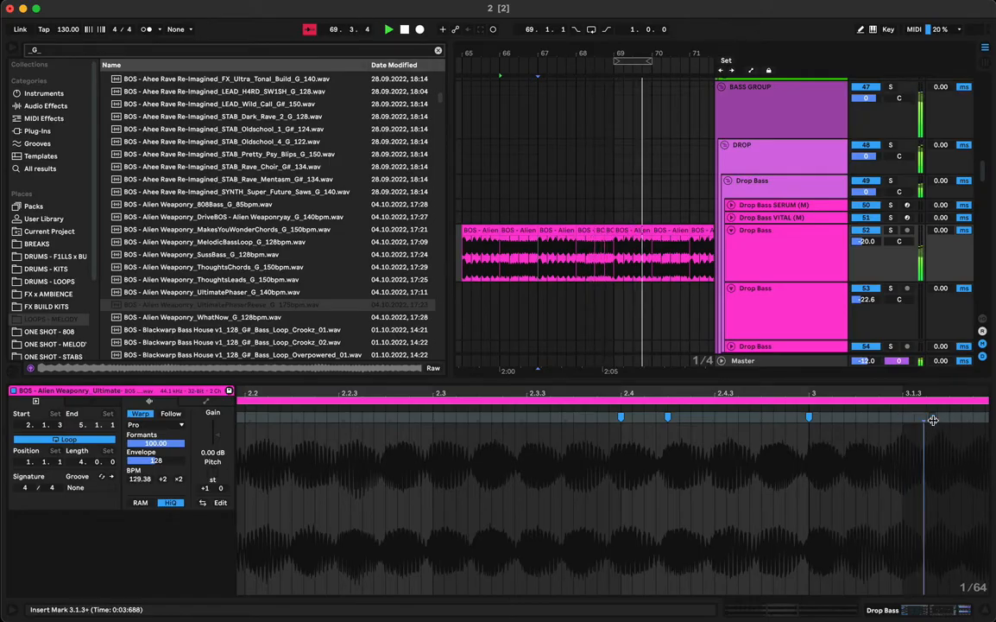
pyautogui.moveTo(922, 418); pyautogui.dragTo(948, 423)
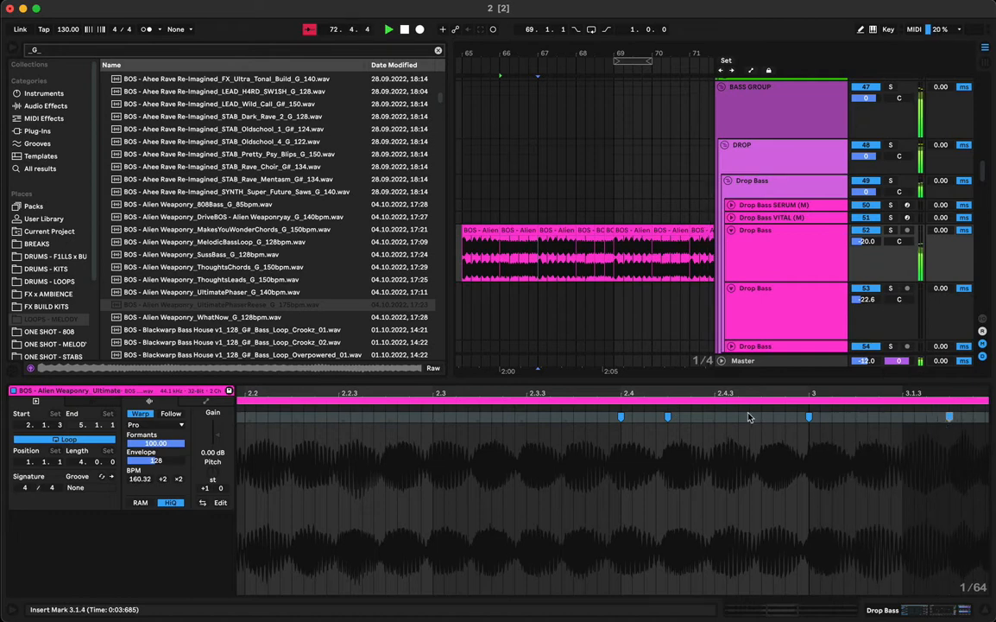
# Add a warp marker at 2.4.3 in the bar 66 reese clip and play the result
pyautogui.doubleClick(713, 420)
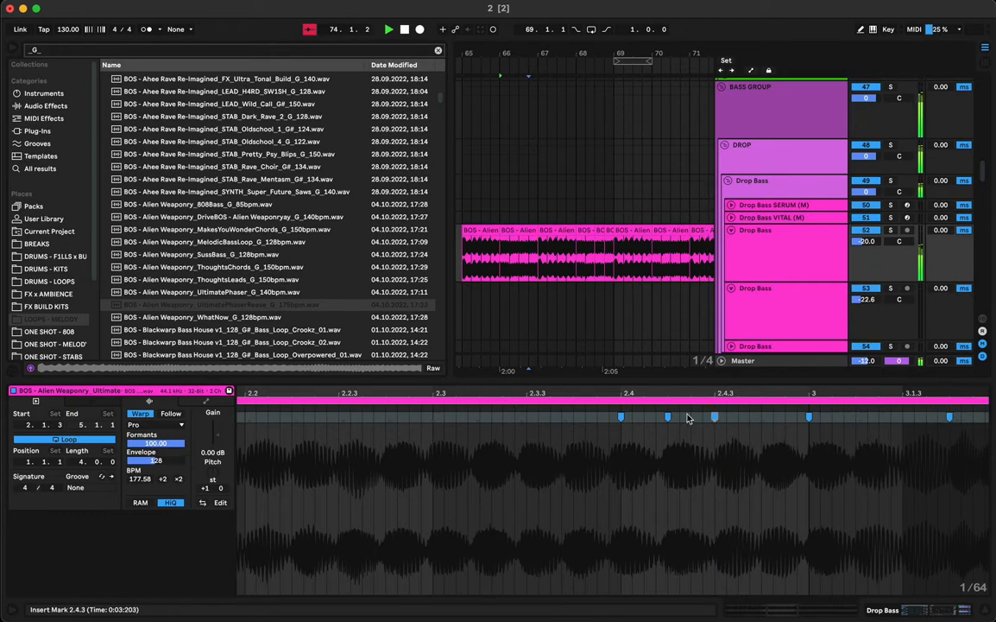
pyautogui.press('space')
pyautogui.press('space')
pyautogui.hscroll(-4, 678, 417)
pyautogui.hscroll(4, 760, 452)
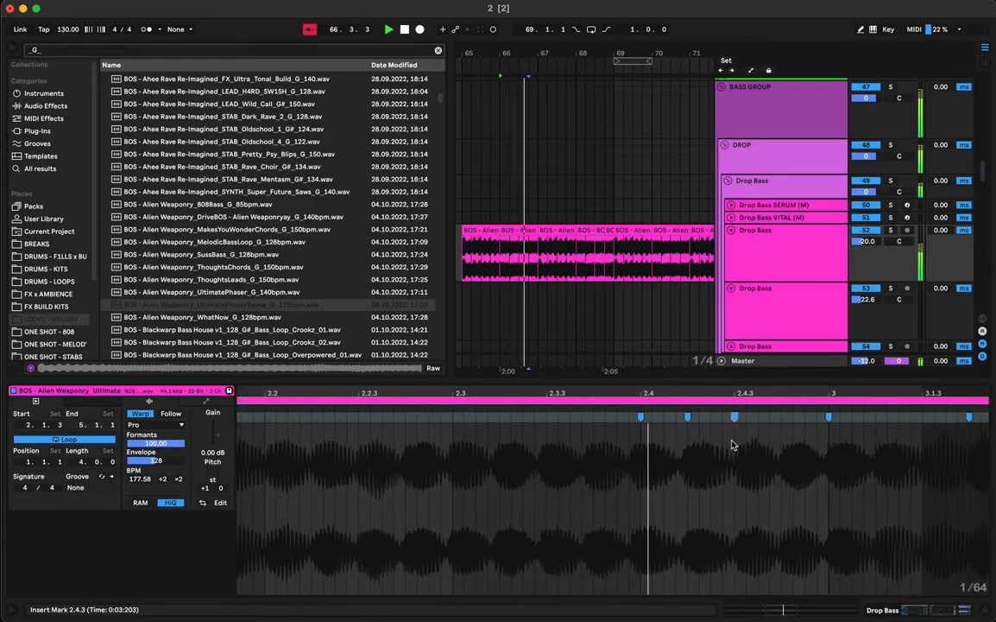
# Remove the warp marker at 2.4 from the bar 66 reese clip and listen again
pyautogui.click(689, 417)
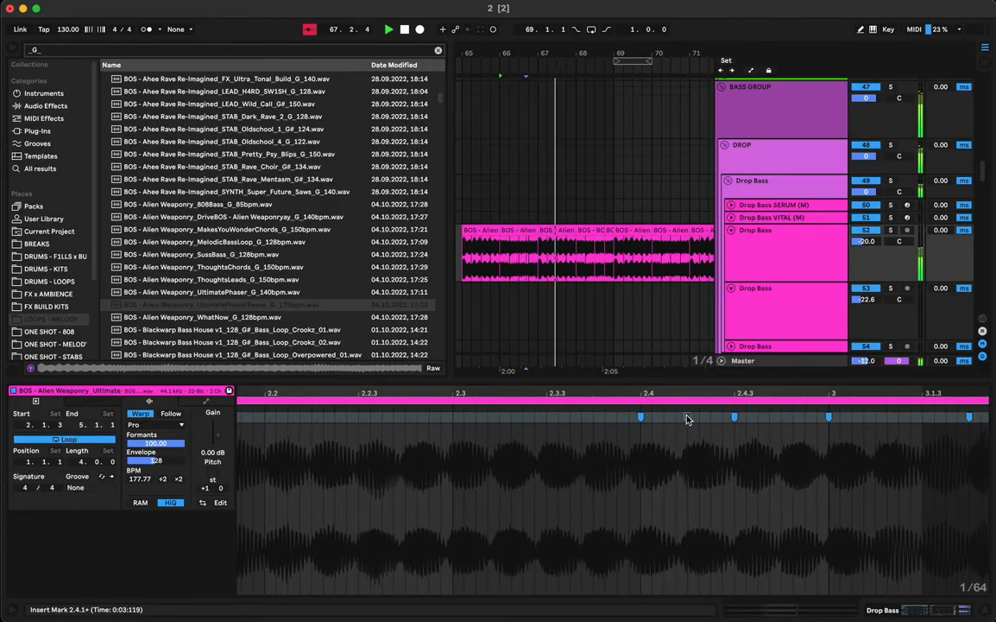
pyautogui.doubleClick(643, 417)
pyautogui.press('space')
pyautogui.press('space')
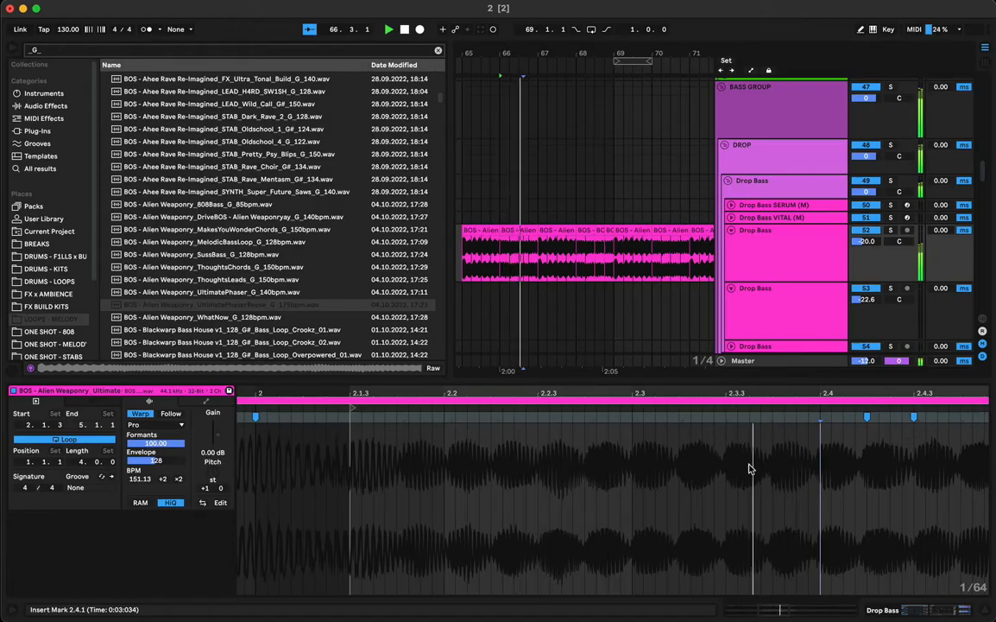
# Add a warp marker at 2.2 near the start of the bar 66 reese clip and reselect that clip
pyautogui.hscroll(-8, 434, 482)
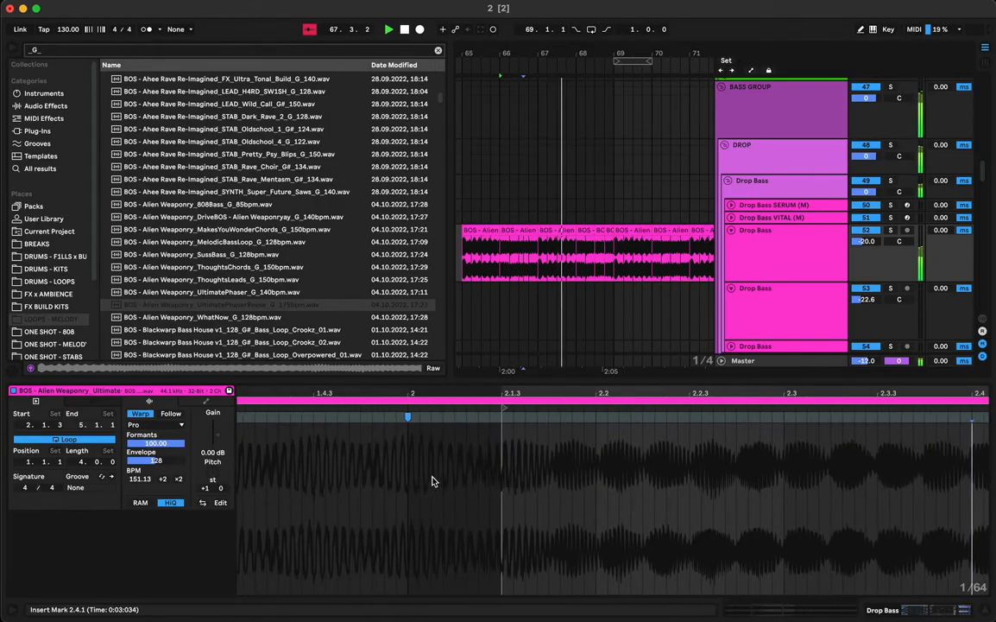
pyautogui.doubleClick(601, 418)
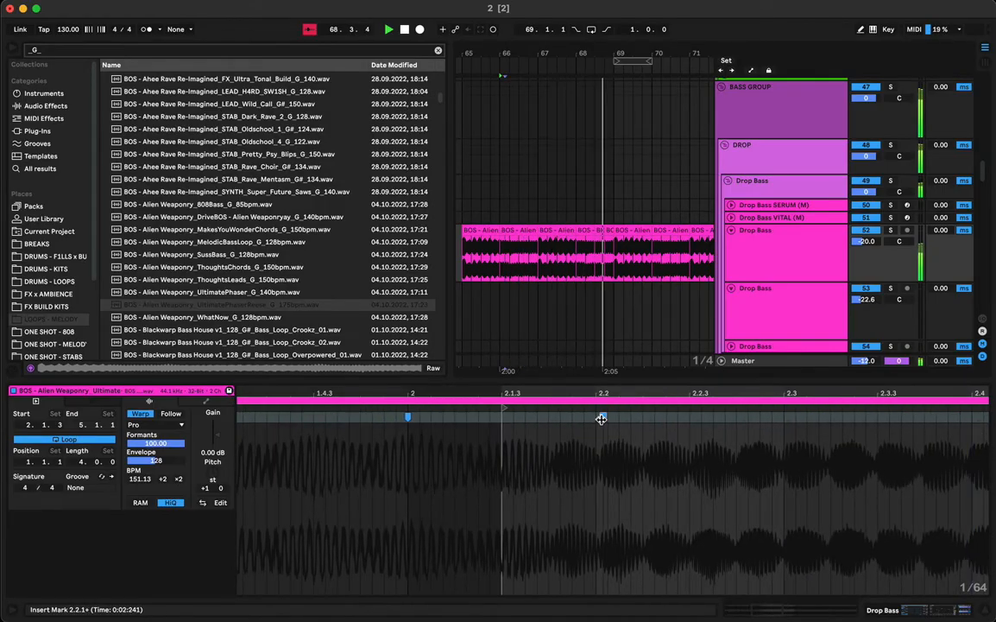
pyautogui.moveTo(601, 418); pyautogui.dragTo(595, 419)
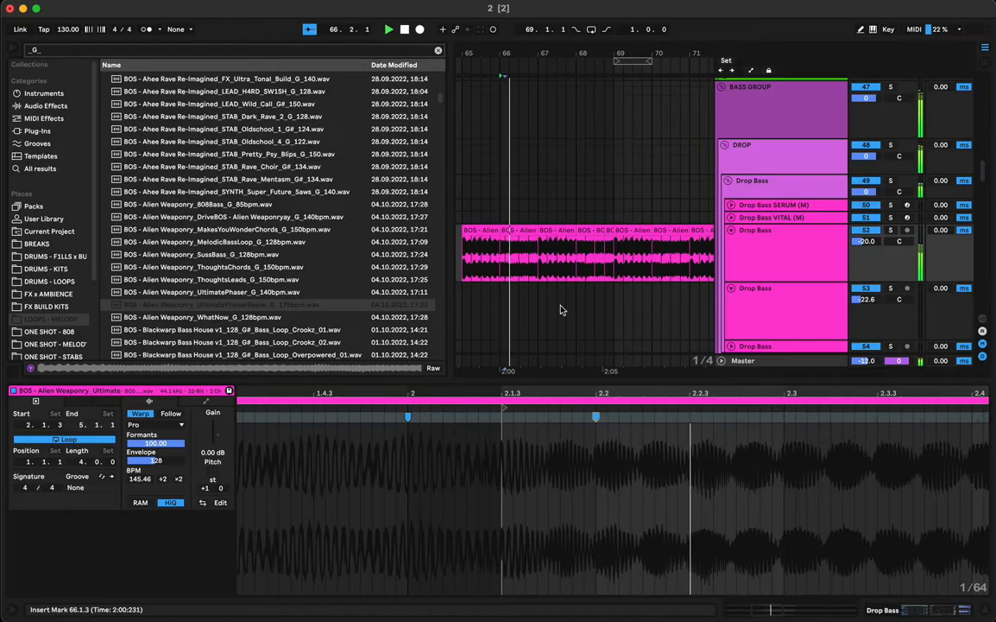
pyautogui.click(521, 230)
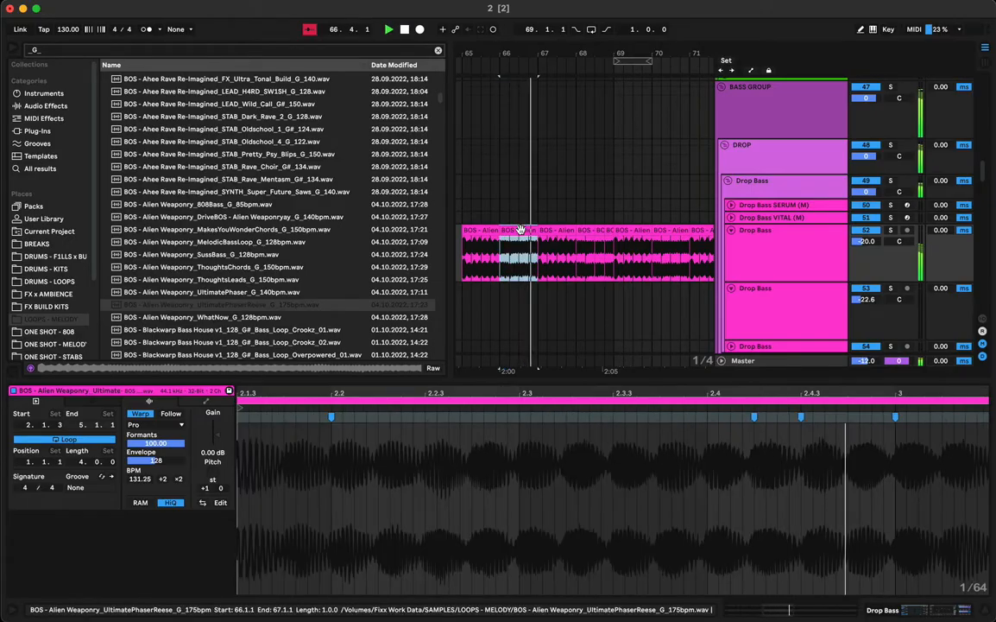
# Add a warp marker at 2.3 in the reese clip at bar 68 and play it back
pyautogui.click(583, 231)
pyautogui.hscroll(2, 587, 505)
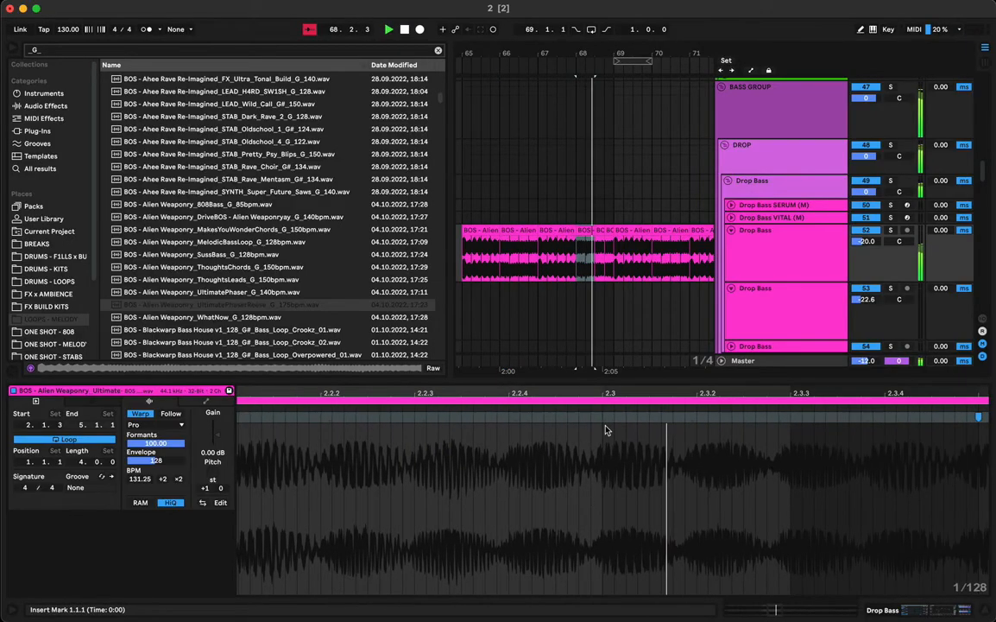
pyautogui.moveTo(598, 418); pyautogui.dragTo(604, 418)
pyautogui.press('space')
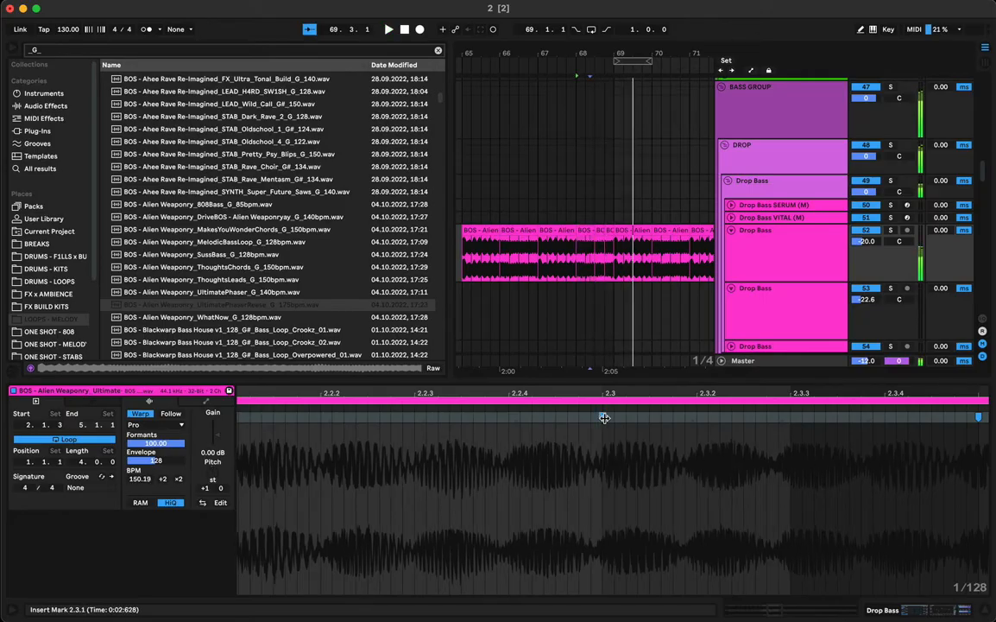
pyautogui.press('space')
# Add a warp marker at 2.3.3 at the end of the bar 68 reese clip and play it back
pyautogui.hscroll(2, 714, 442)
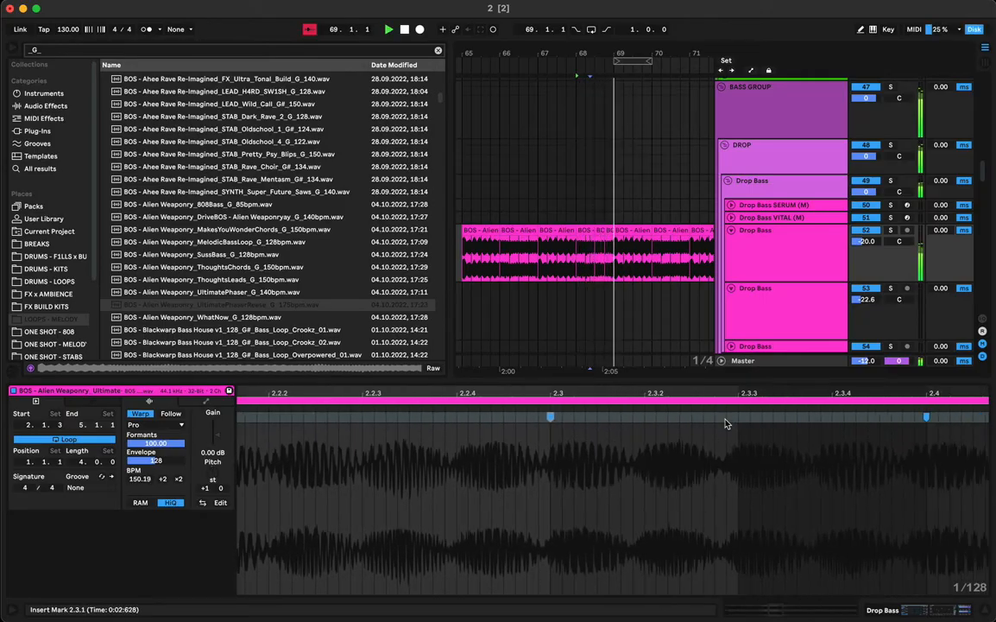
pyautogui.moveTo(729, 419); pyautogui.dragTo(740, 419)
pyautogui.press('space')
pyautogui.press('space')
pyautogui.hscroll(7, 753, 390)
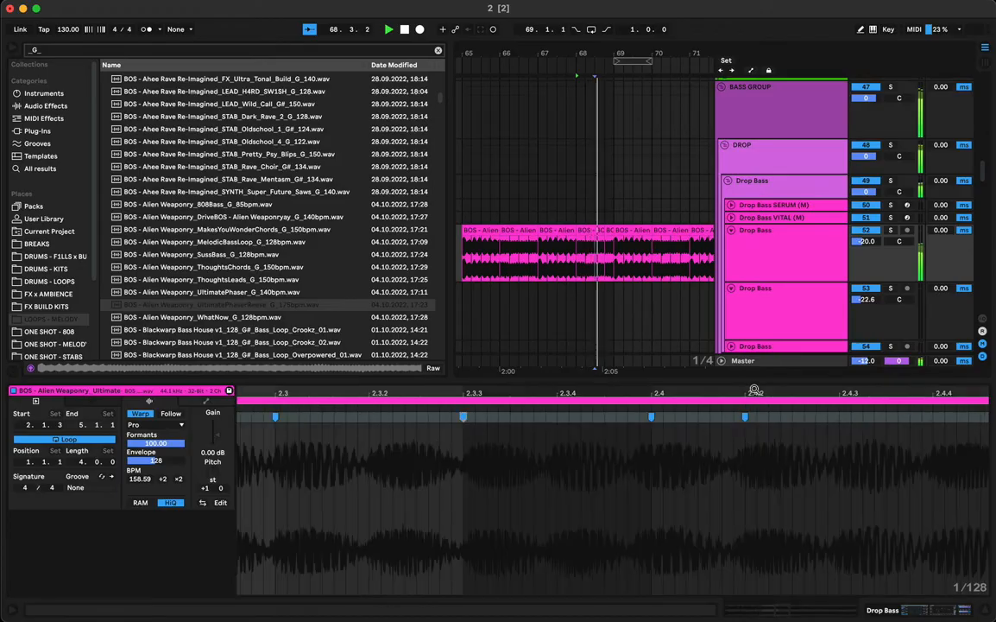
# In the short reese clip at 68.3, move the warp marker at 2.4 slightly later and check the playback
pyautogui.click(611, 231)
pyautogui.click(600, 230)
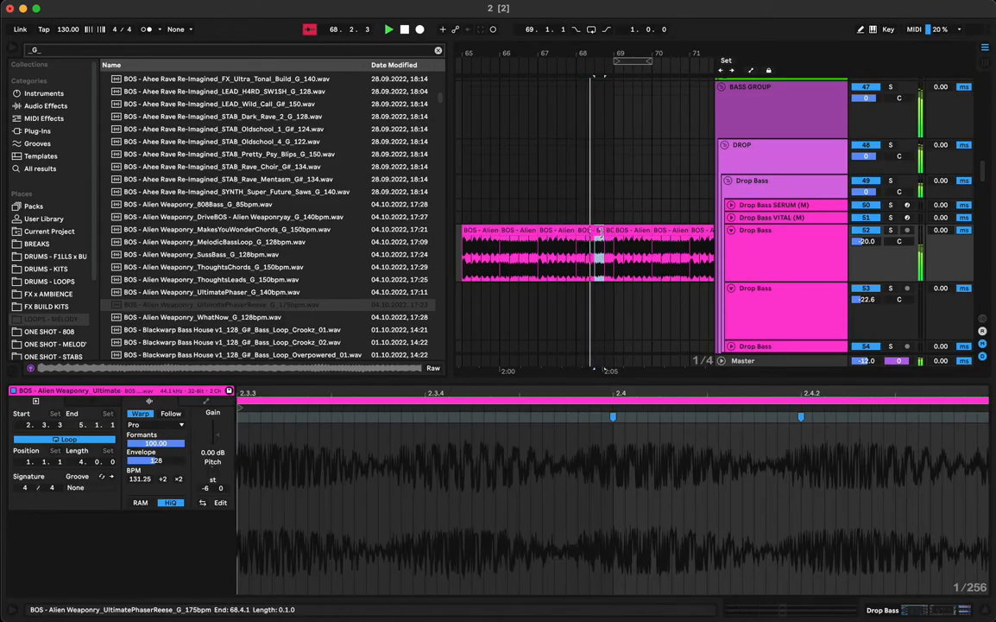
pyautogui.moveTo(610, 418); pyautogui.dragTo(664, 418)
pyautogui.press('space')
pyautogui.hscroll(2, 782, 448)
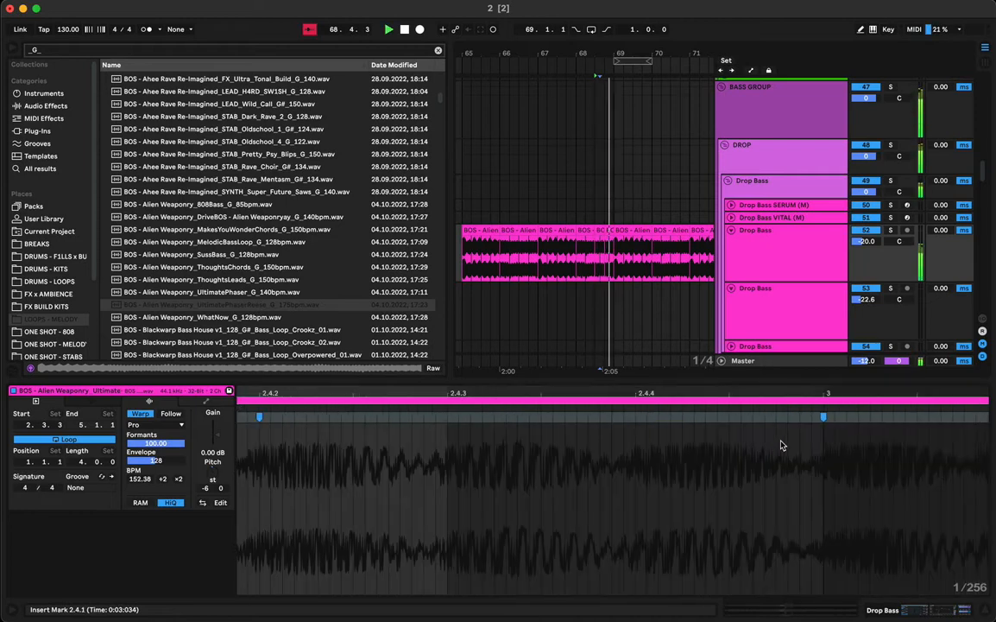
pyautogui.press('space')
# In the reese clip at 68.3, remove the warp marker at 2.4.2 and add one at 2.4.3
pyautogui.hscroll(-4, 673, 444)
pyautogui.moveTo(519, 419); pyautogui.dragTo(523, 423)
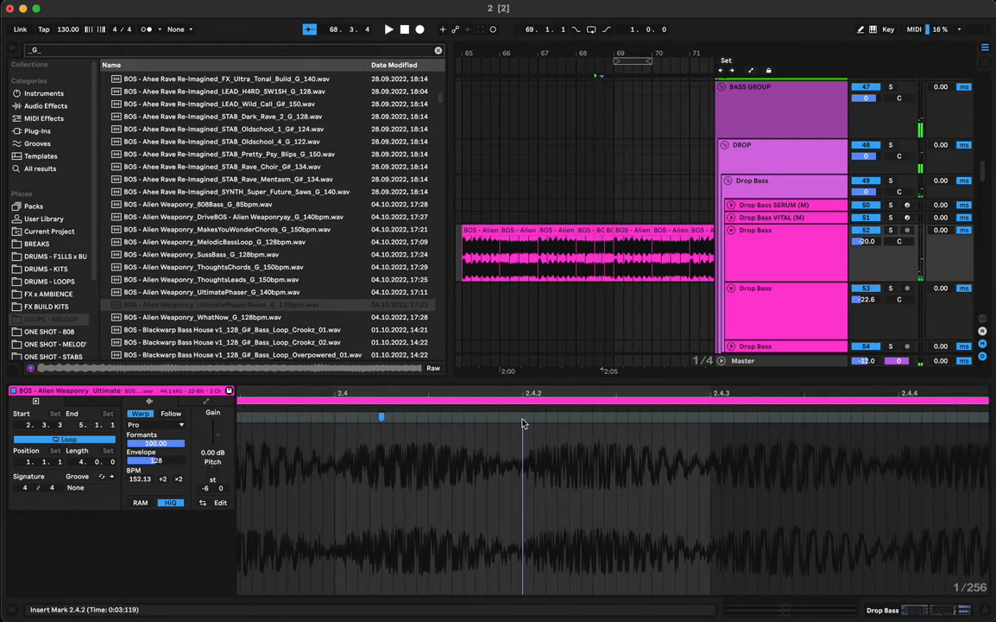
pyautogui.doubleClick(700, 422)
pyautogui.moveTo(700, 422); pyautogui.dragTo(713, 422)
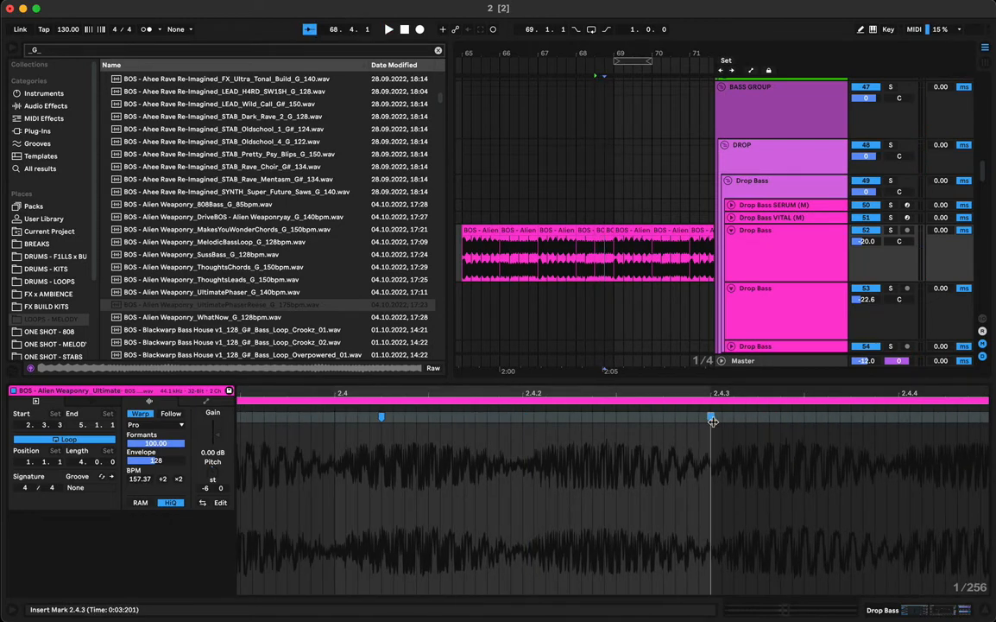
pyautogui.hscroll(3, 714, 424)
pyautogui.press('space')
# In the last short reese clip before bar 69, shift the warp marker at 3 to just after the beat, checking by ear
pyautogui.click(609, 254)
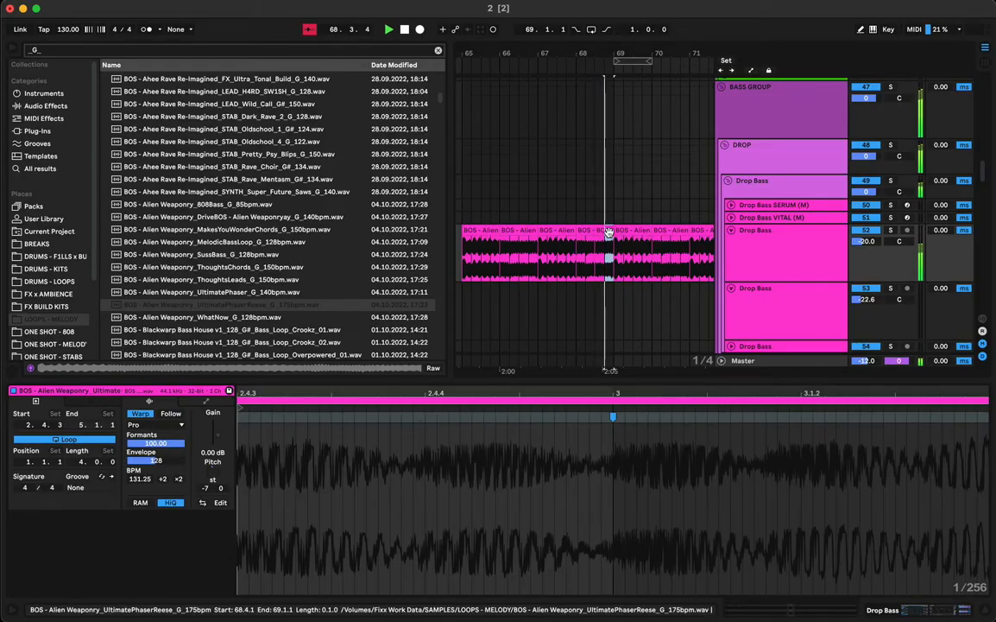
pyautogui.moveTo(619, 418); pyautogui.dragTo(644, 418)
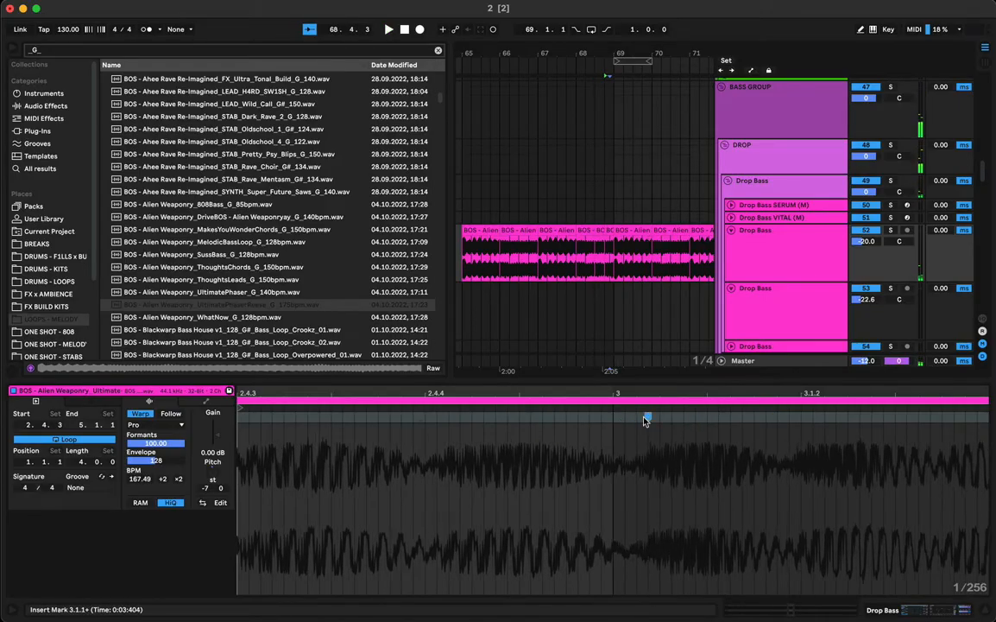
pyautogui.press('space')
pyautogui.press('space')
pyautogui.hscroll(-3, 644, 419)
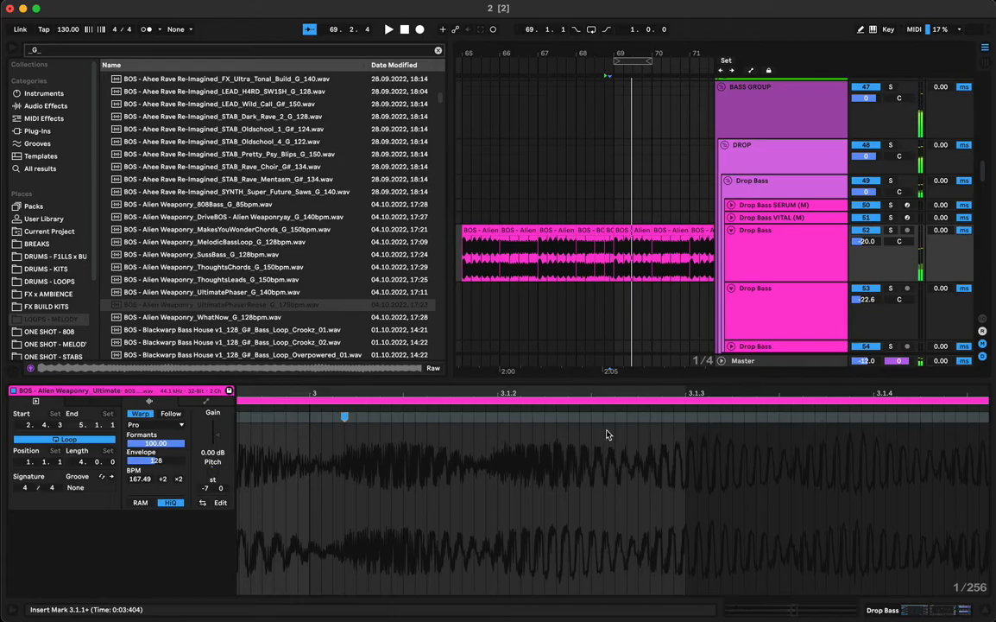
pyautogui.press('space')
pyautogui.press('space')
pyautogui.moveTo(759, 415); pyautogui.dragTo(738, 416)
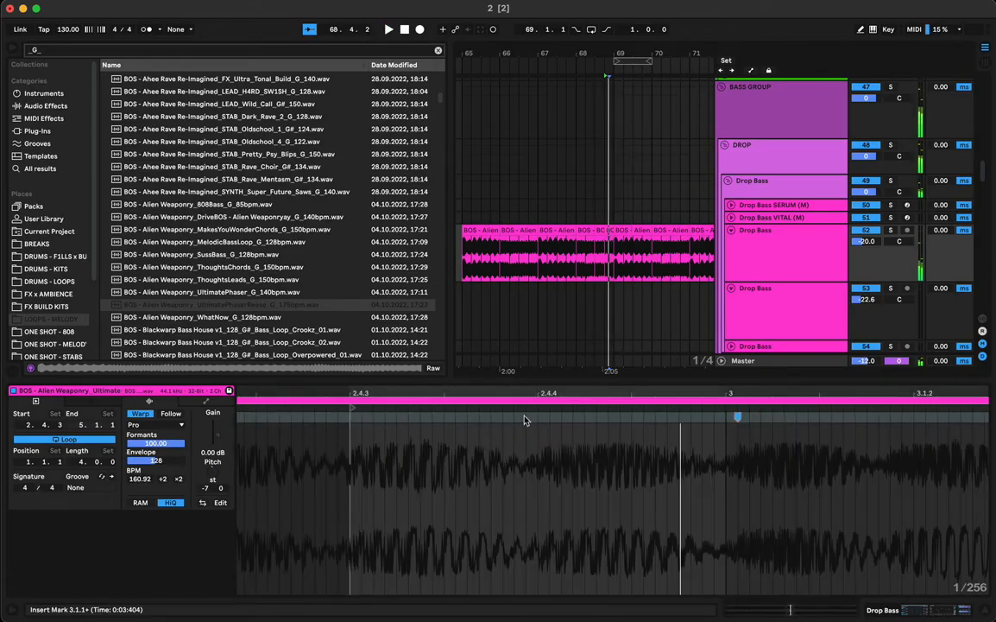
# Add a warp marker at 2.4.4 in the short reese clip before bar 69, nudge the audio slightly later and play it back
pyautogui.doubleClick(525, 417)
pyautogui.moveTo(525, 416); pyautogui.dragTo(538, 416)
pyautogui.press('space')
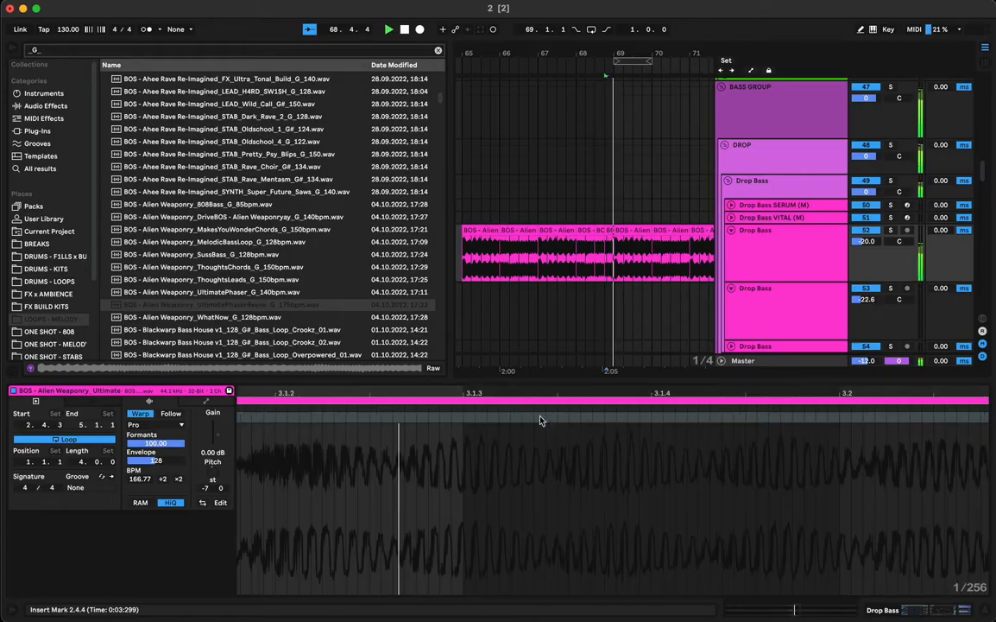
# Add a warp marker at 3.1.3, at the end of the short reese clip before bar 69, and check the playback
pyautogui.click(593, 269)
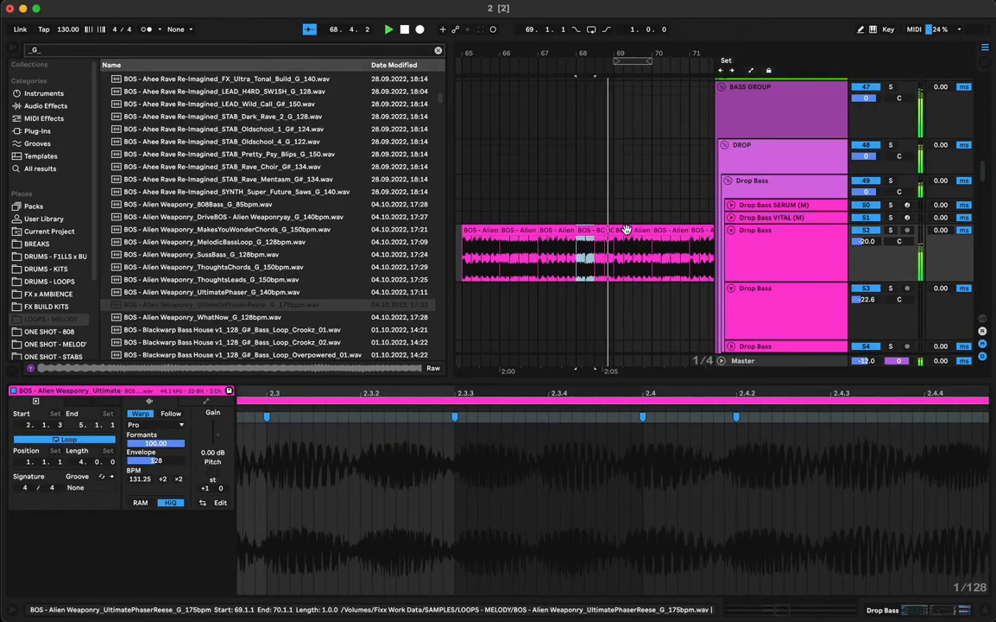
pyautogui.click(610, 230)
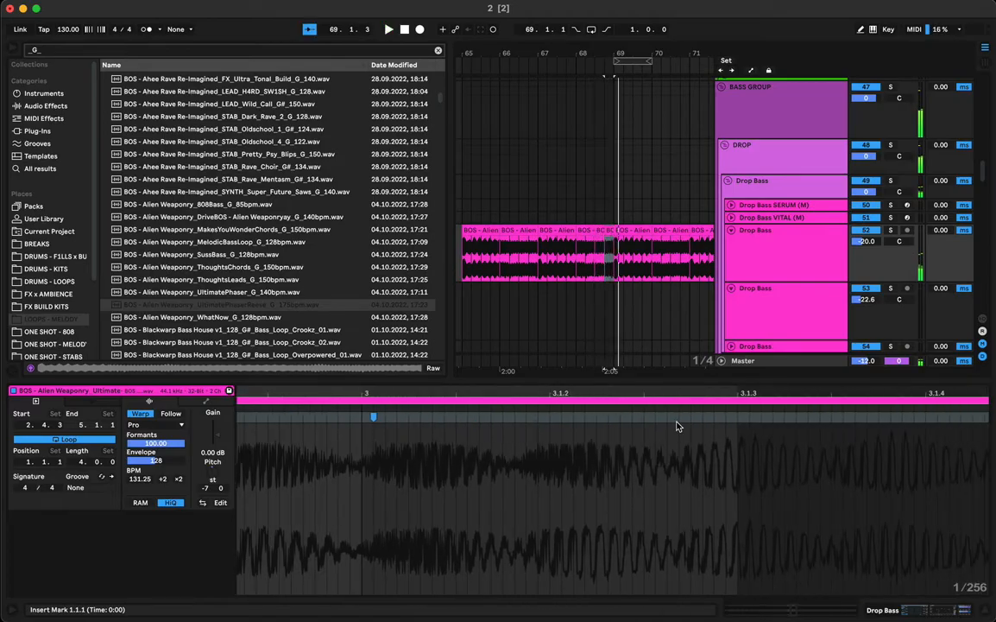
pyautogui.moveTo(677, 420); pyautogui.dragTo(732, 421)
pyautogui.press('space')
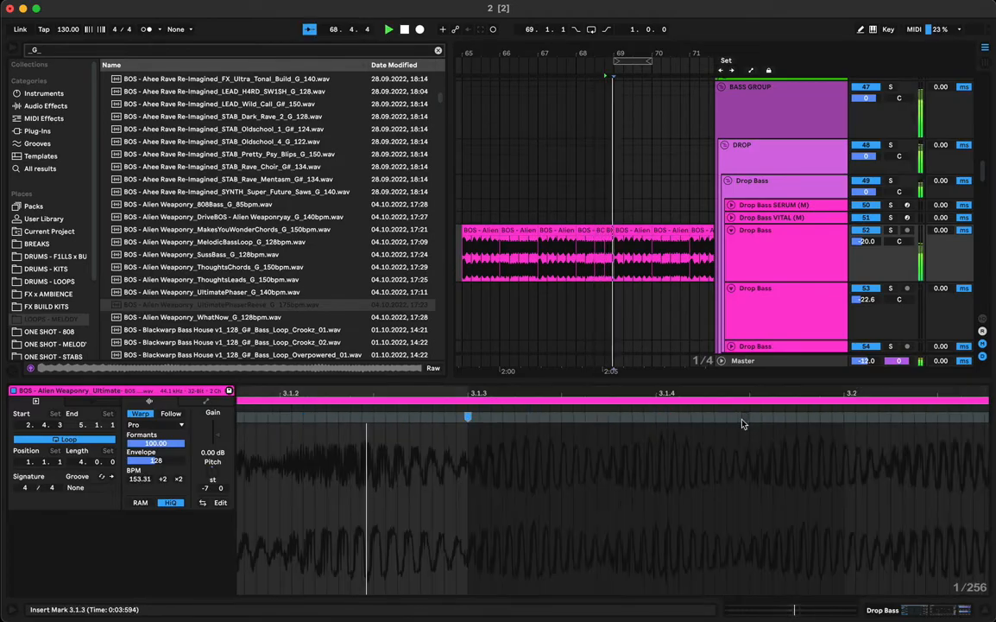
# Duplicate the six reese clips in bars 65 to 69 until they reach bar 81, and select the whole run
pyautogui.click(610, 228)
pyautogui.click(610, 232)
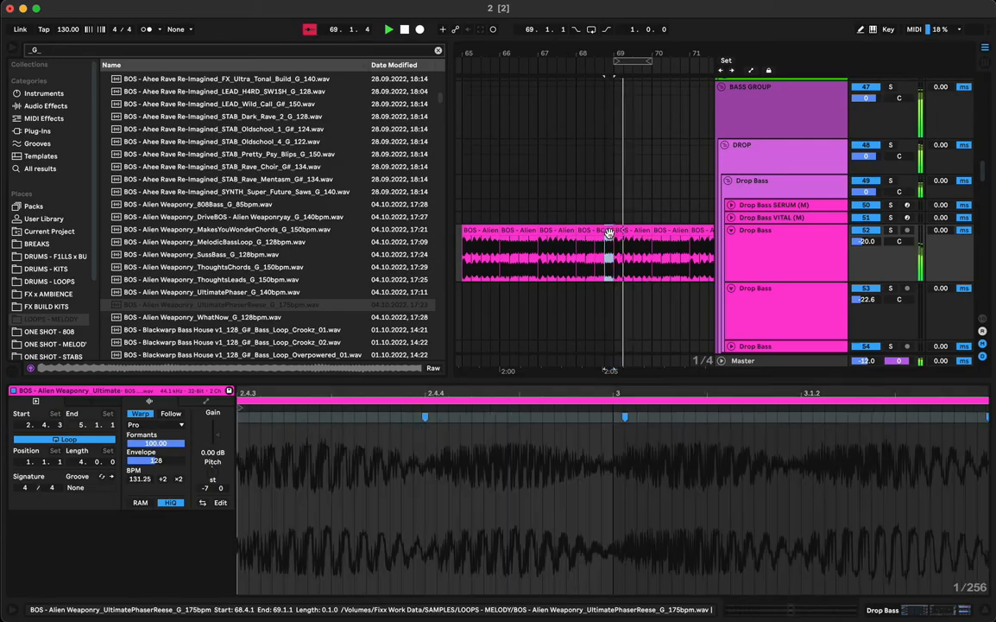
pyautogui.keyDown('shift'); pyautogui.click(482, 231); pyautogui.keyUp('shift')
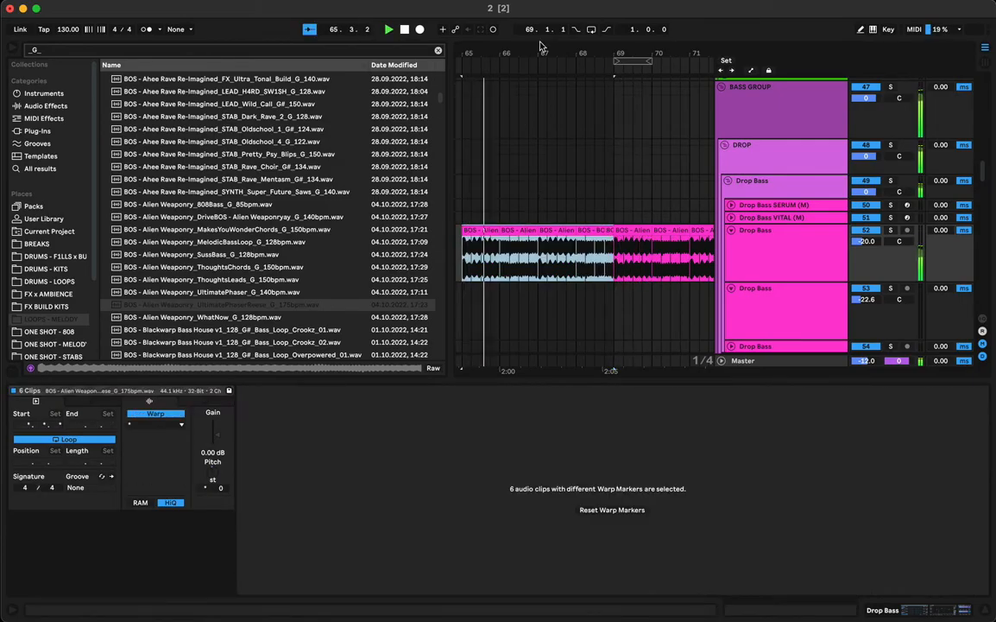
pyautogui.moveTo(537, 52); pyautogui.dragTo(537, 33)
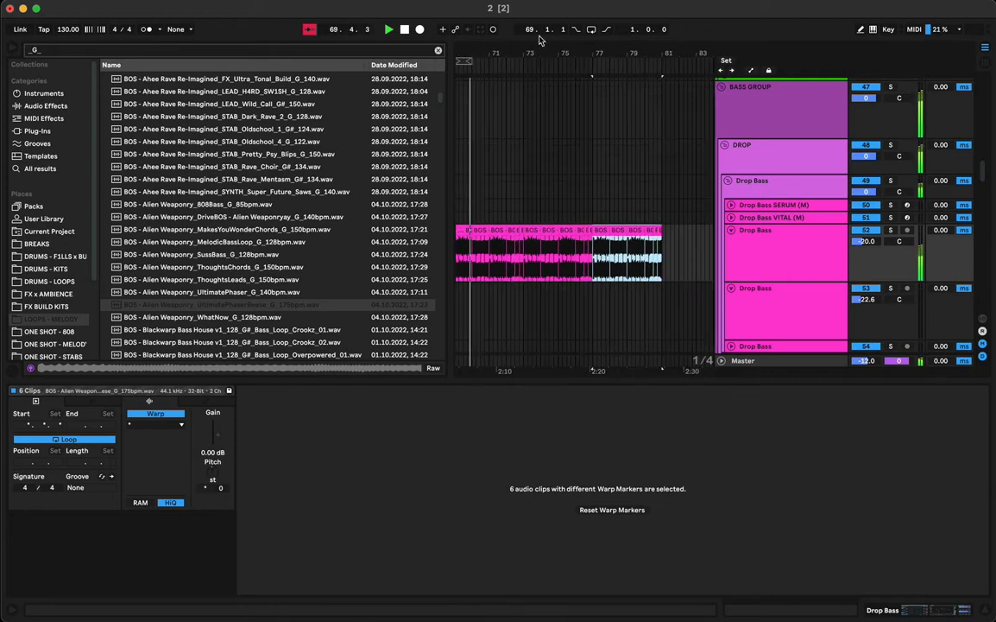
pyautogui.moveTo(565, 51); pyautogui.dragTo(606, 47)
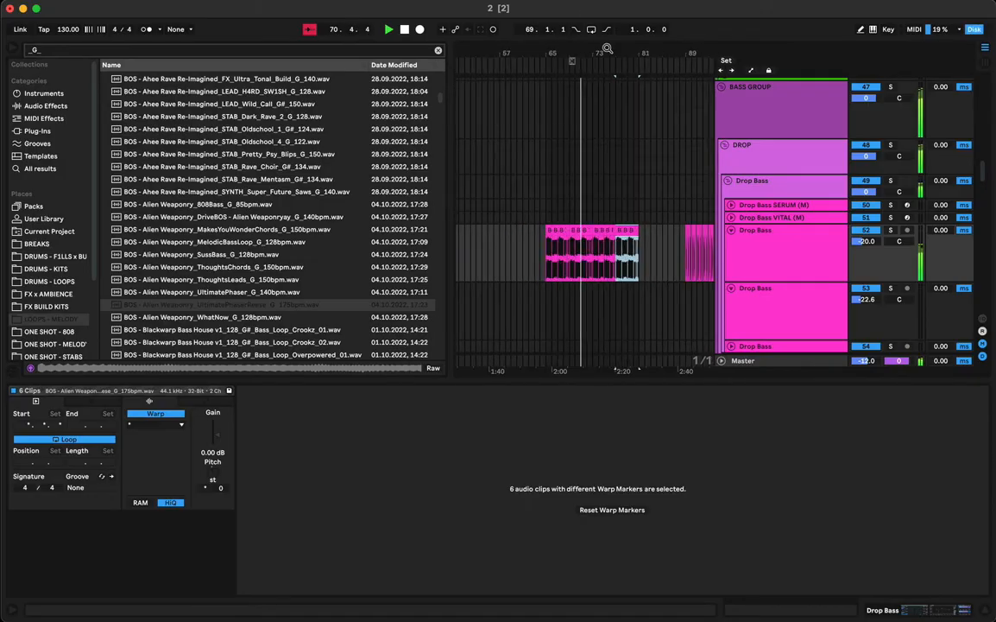
pyautogui.keyDown('shift'); pyautogui.click(548, 233); pyautogui.keyUp('shift')
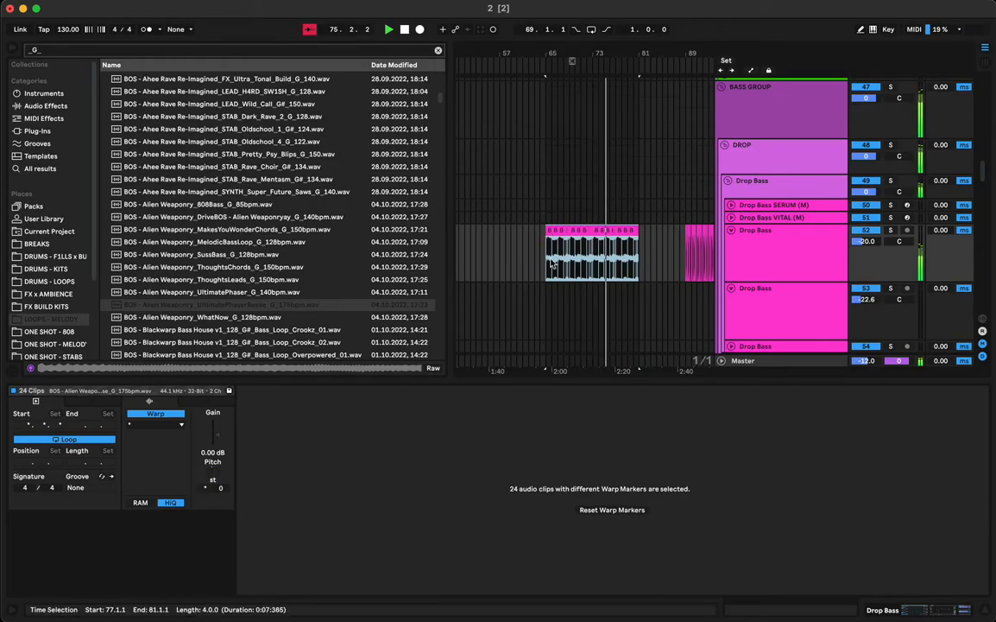
# Play the drop from bar 65 to compare the 808 pattern with the reese bass
pyautogui.scroll(10, 553, 259)
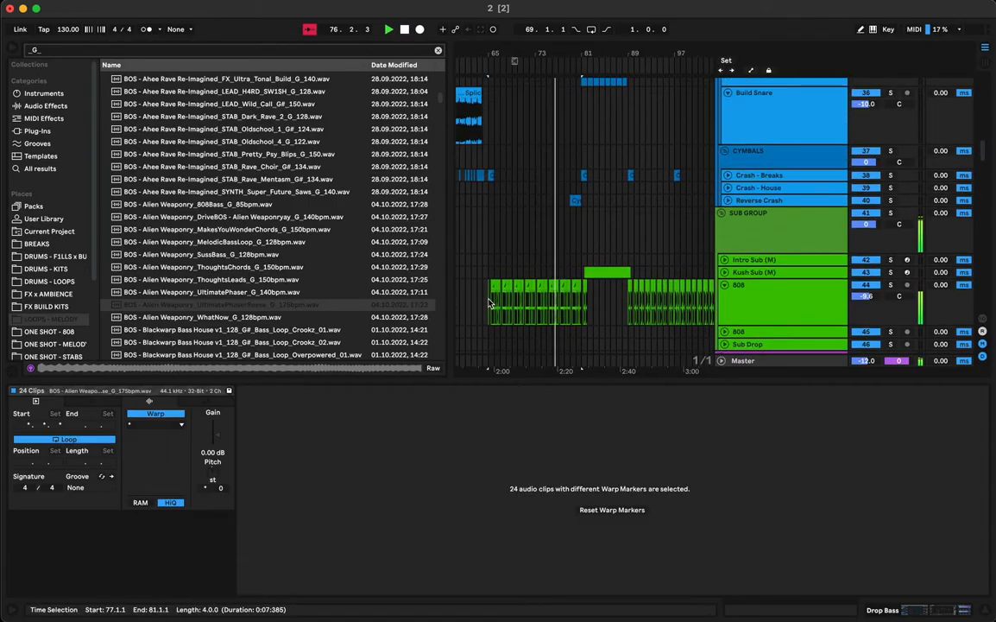
pyautogui.click(489, 302)
pyautogui.moveTo(546, 54); pyautogui.dragTo(550, 95)
pyautogui.hscroll(-3, 551, 223)
pyautogui.scroll(-1, 551, 223)
pyautogui.scroll(-2, 548, 225)
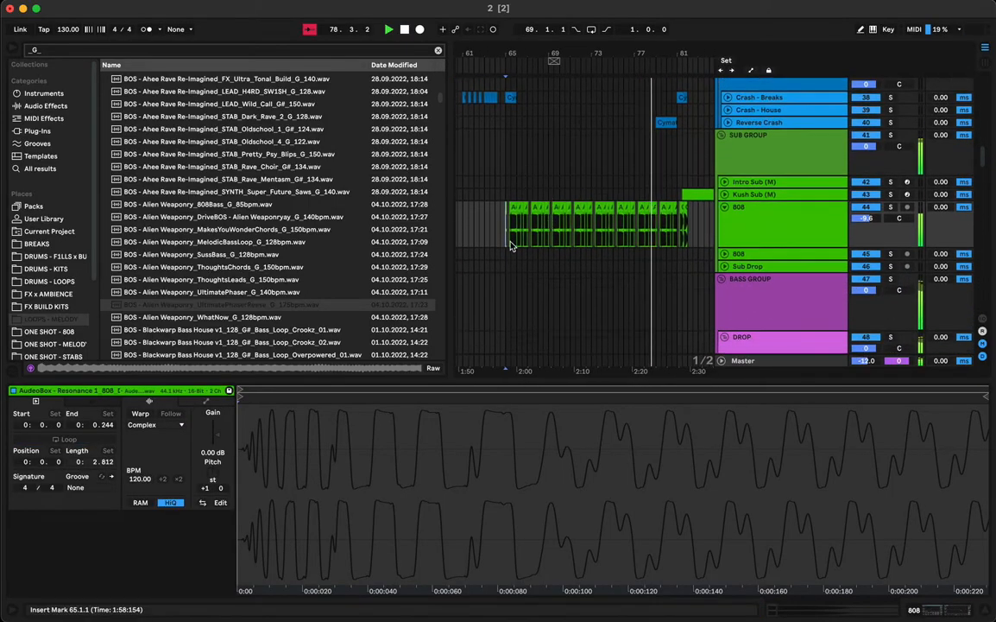
pyautogui.click(507, 234)
pyautogui.press('space')
pyautogui.press('space')
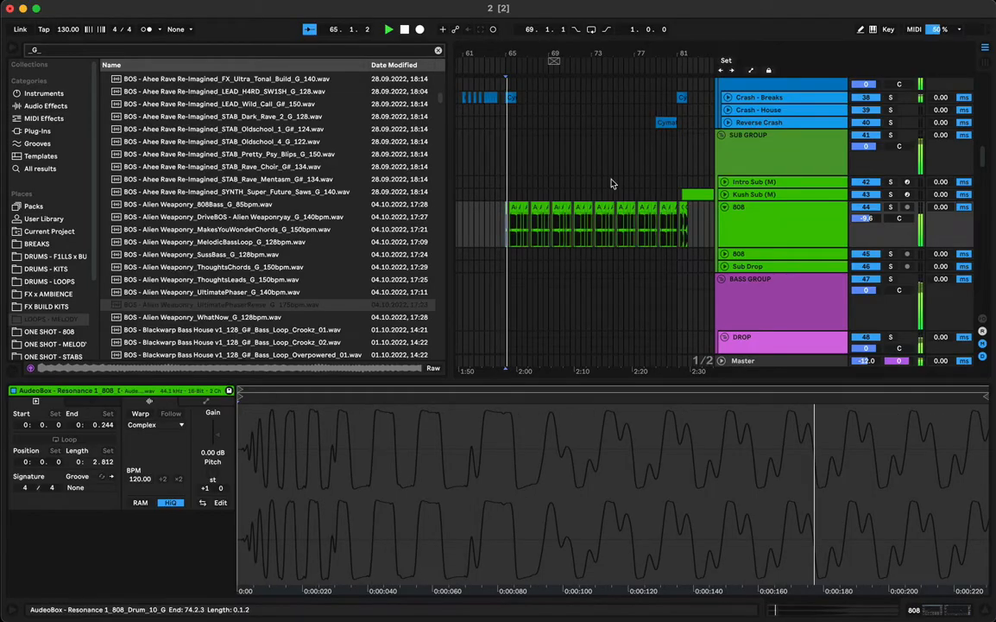
# Transpose the 808 clip at 68.3.3 to -4 semitones, checking the pitch by ear
pyautogui.moveTo(620, 51); pyautogui.dragTo(620, 91)
pyautogui.scroll(-1, 605, 206)
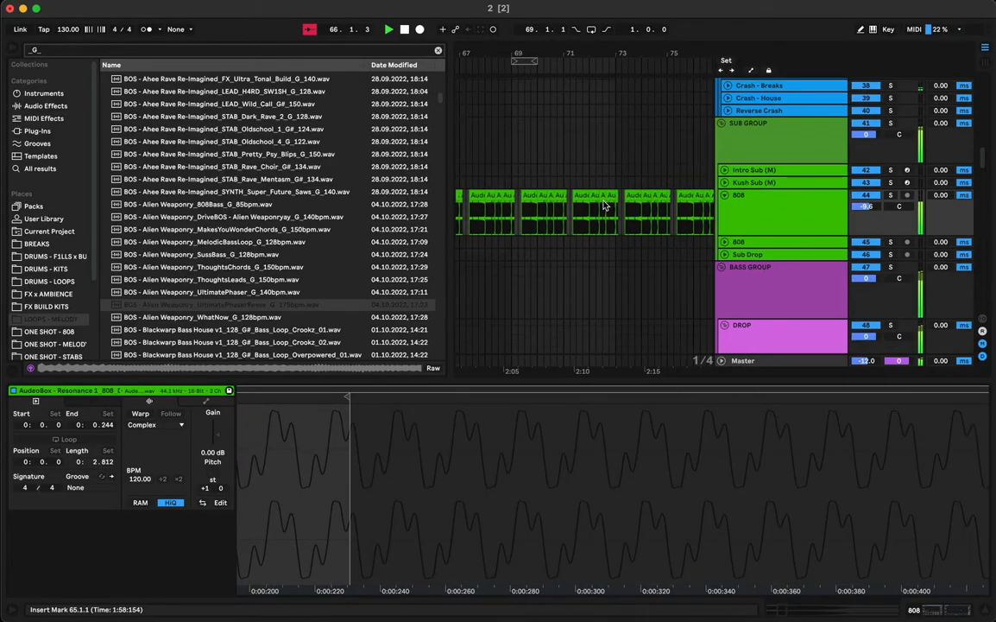
pyautogui.hscroll(-3, 604, 205)
pyautogui.hscroll(2, 596, 201)
pyautogui.moveTo(523, 61); pyautogui.dragTo(523, 104)
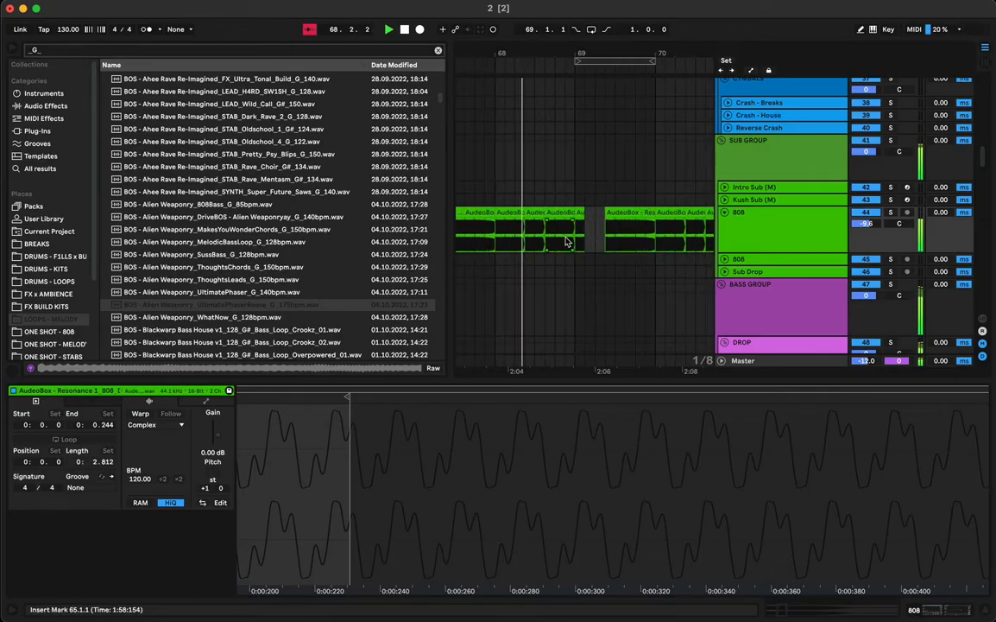
pyautogui.click(560, 212)
pyautogui.press('space')
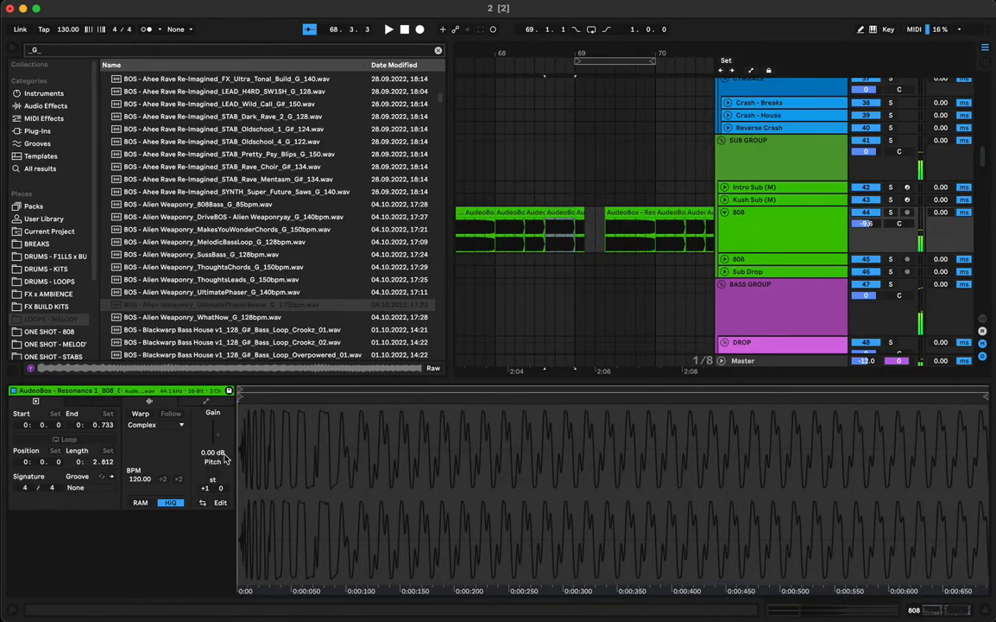
pyautogui.moveTo(212, 476); pyautogui.dragTo(212, 492)
pyautogui.press('space')
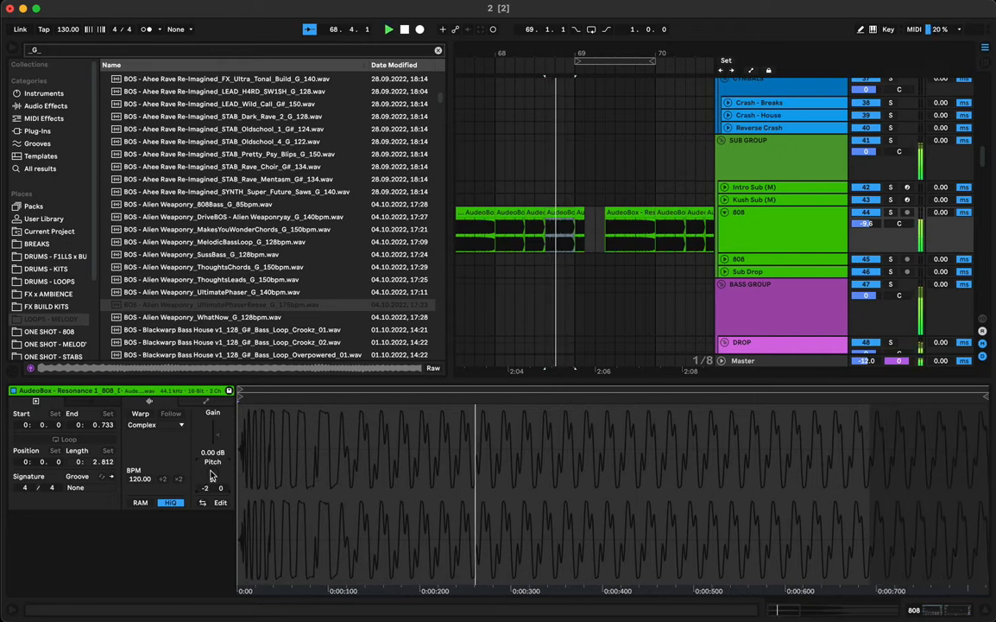
pyautogui.press('space')
pyautogui.press('Down')
pyautogui.press('space')
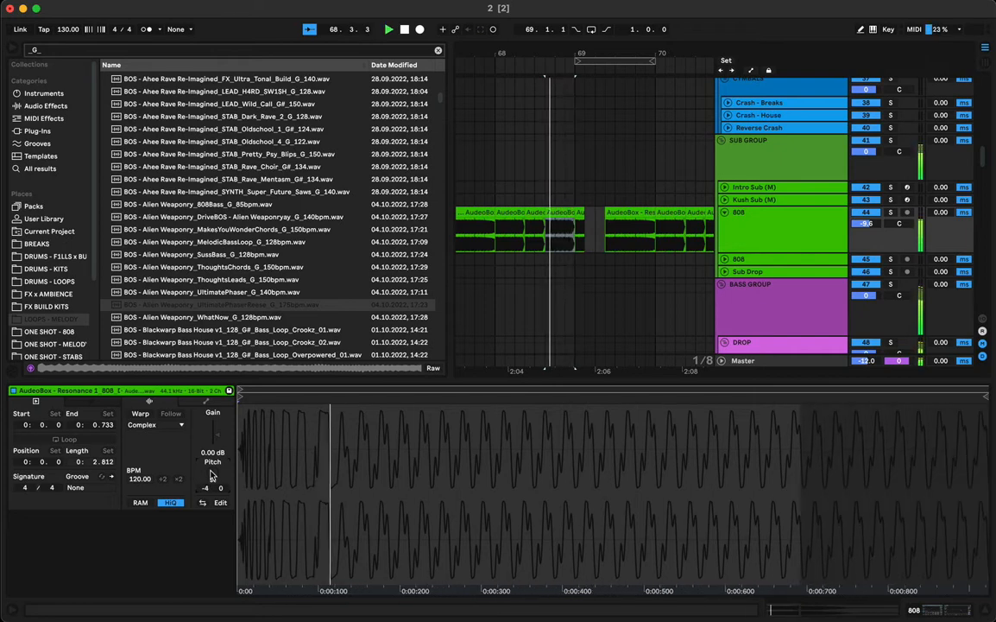
pyautogui.press('space')
pyautogui.press('space')
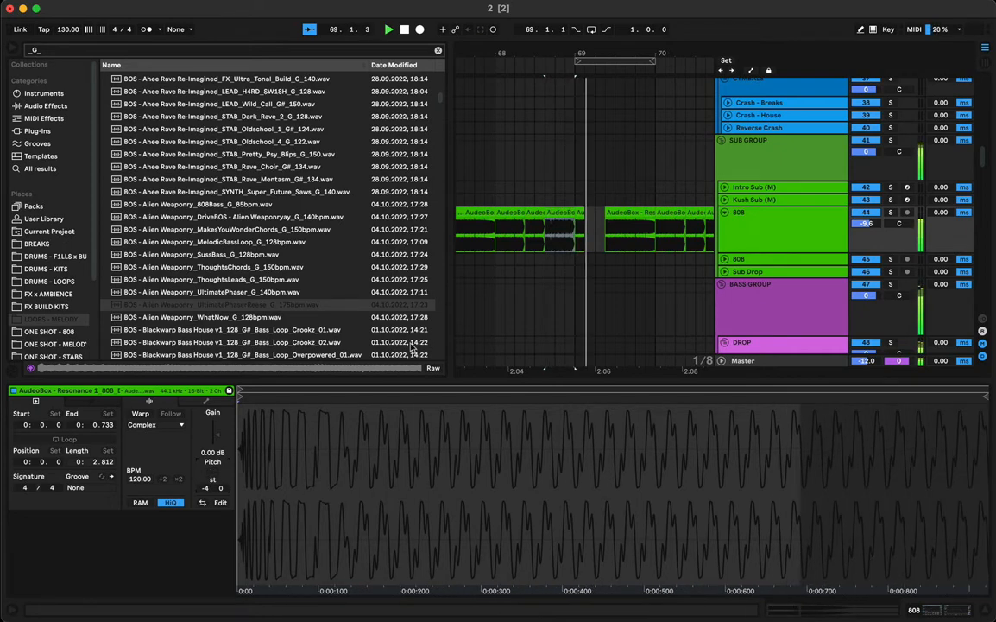
# Audition the 808 clips from bar 68 in the mix, and briefly solo the 808 track to hear the lowered note
pyautogui.press('space')
pyautogui.click(500, 214)
pyautogui.press('space')
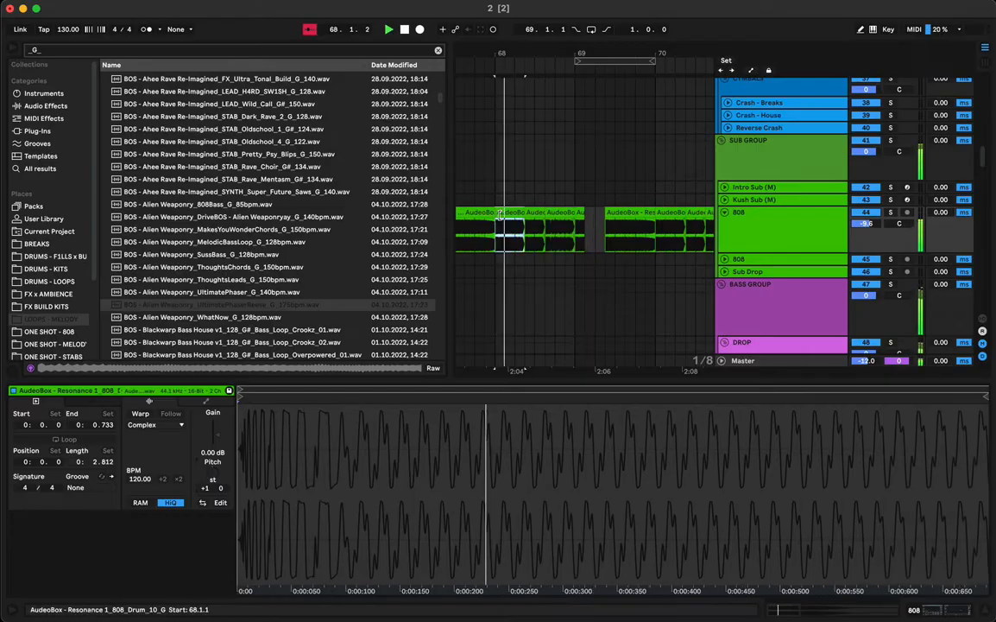
pyautogui.press('space')
pyautogui.press('space')
pyautogui.click(552, 213)
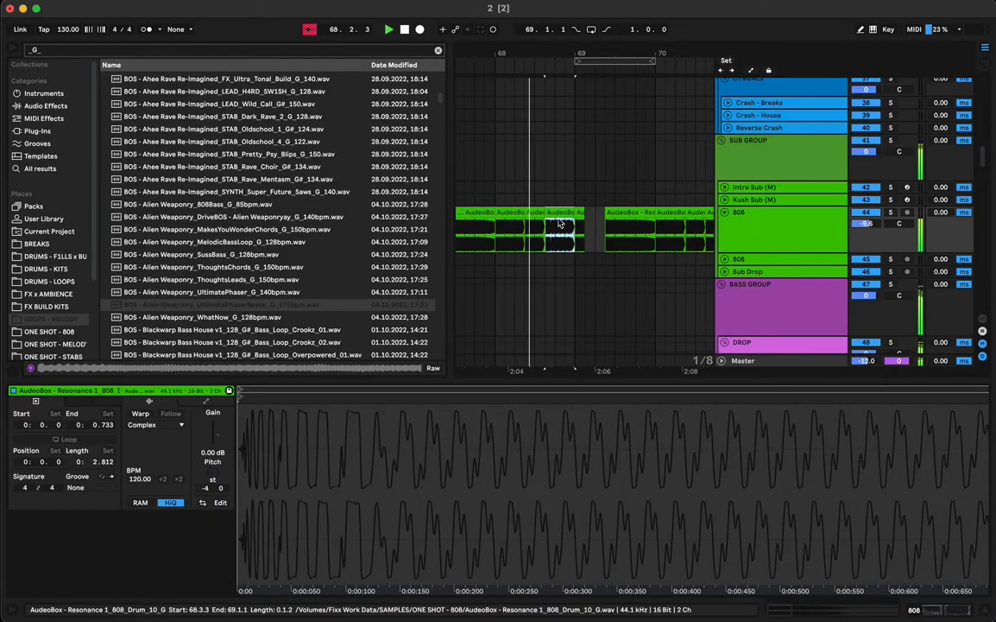
pyautogui.press('space')
pyautogui.press('s')
pyautogui.press('space')
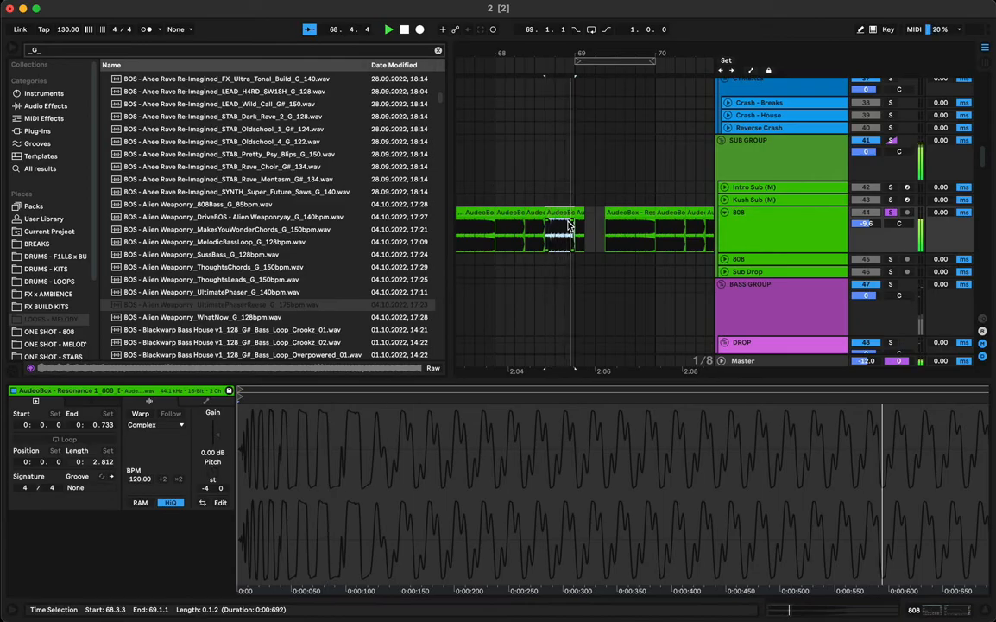
pyautogui.press('s')
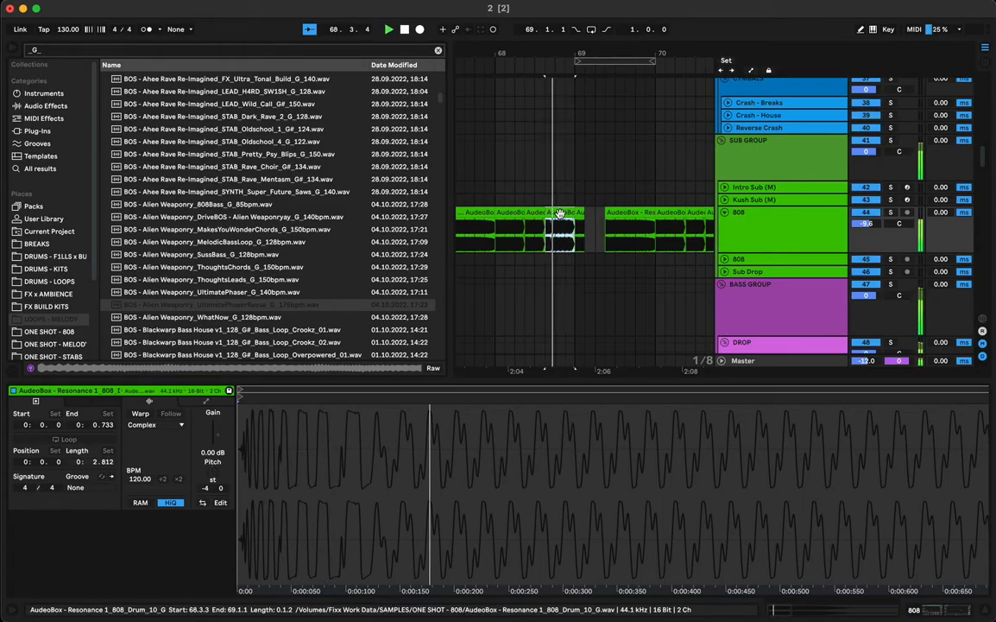
# Enable warping on the 808 clip at 68.3.3 and set its warp mode to Tones
pyautogui.press('space')
pyautogui.click(142, 414)
pyautogui.click(148, 424)
pyautogui.click(150, 447)
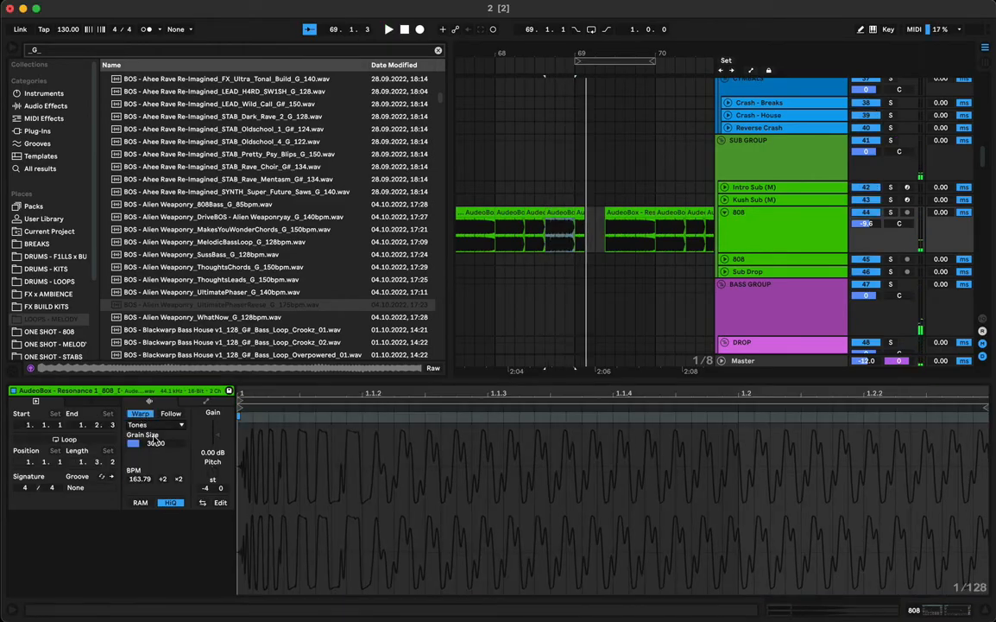
# Shape the 808 clip's transposition envelope to start at +1 st and glide to 0 just after 1.1.4, and play it back
pyautogui.click(206, 402)
pyautogui.press('space')
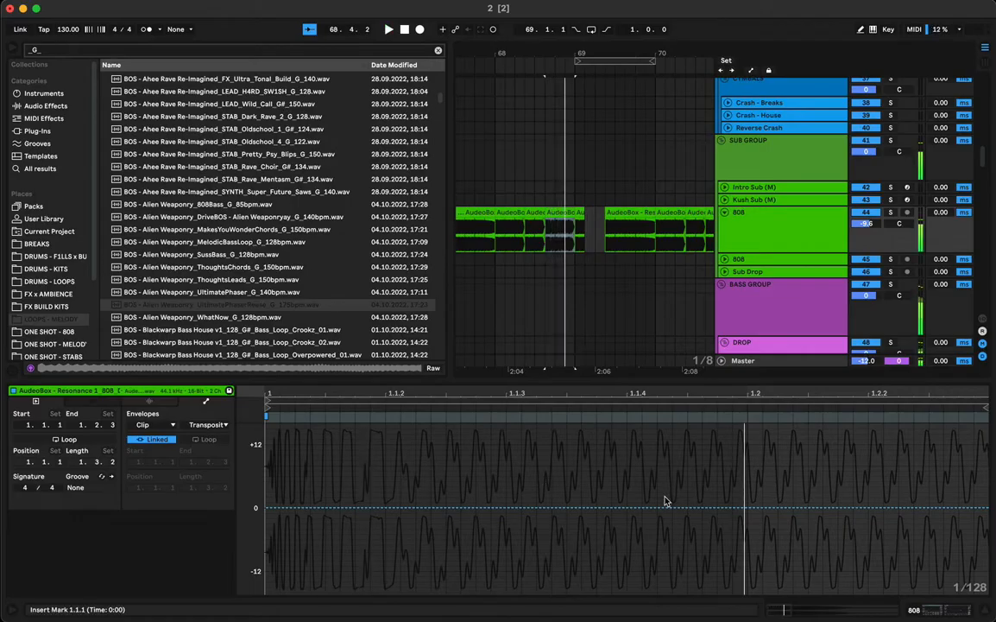
pyautogui.moveTo(273, 507); pyautogui.dragTo(274, 502)
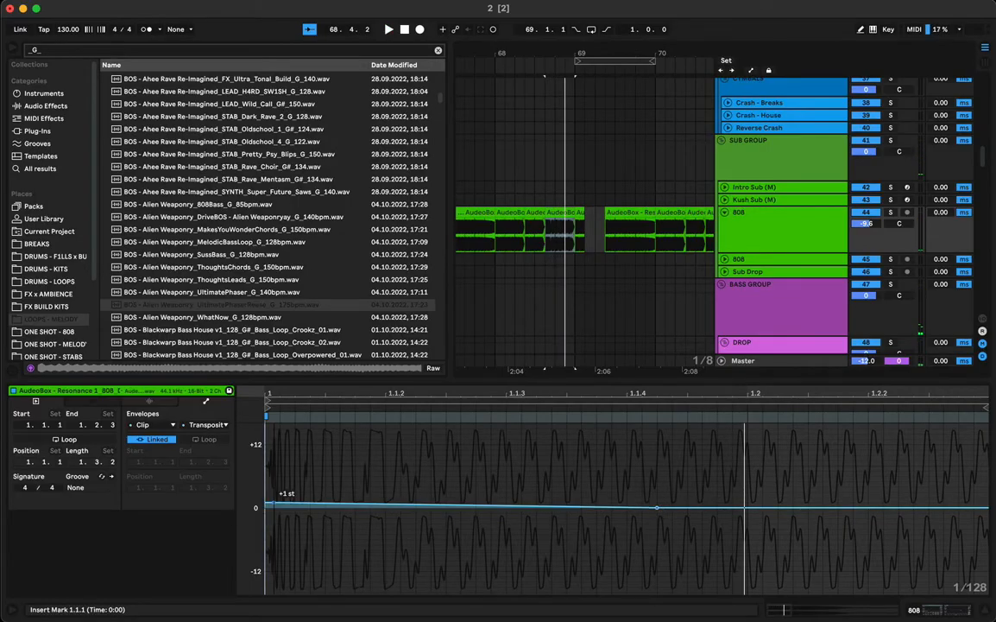
pyautogui.press('space')
pyautogui.press('space')
pyautogui.press('space')
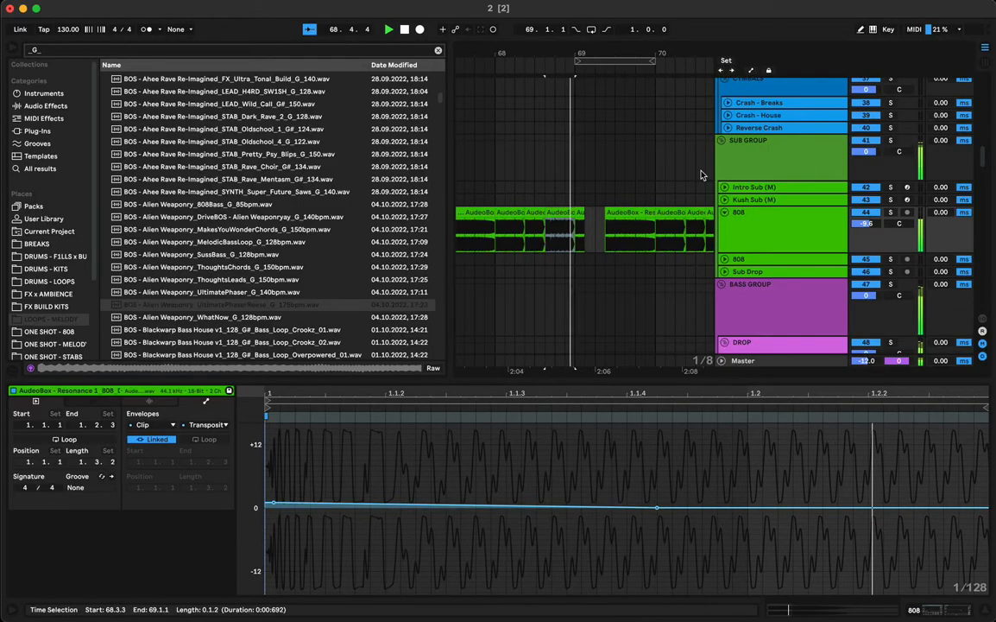
# Hide the browser and duplicate the 808 section from 65.1.1 to 69.1.1 three times, replacing the pattern up to bar 81
pyautogui.moveTo(598, 52); pyautogui.dragTo(599, 25)
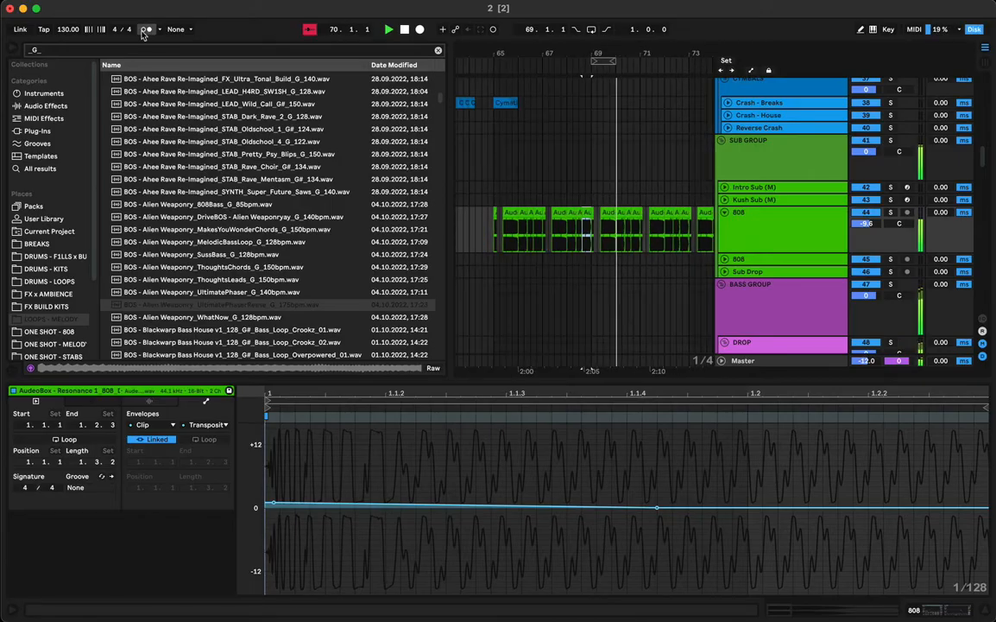
pyautogui.click(13, 50)
pyautogui.hscroll(-3, 331, 183)
pyautogui.hscroll(-3, 330, 186)
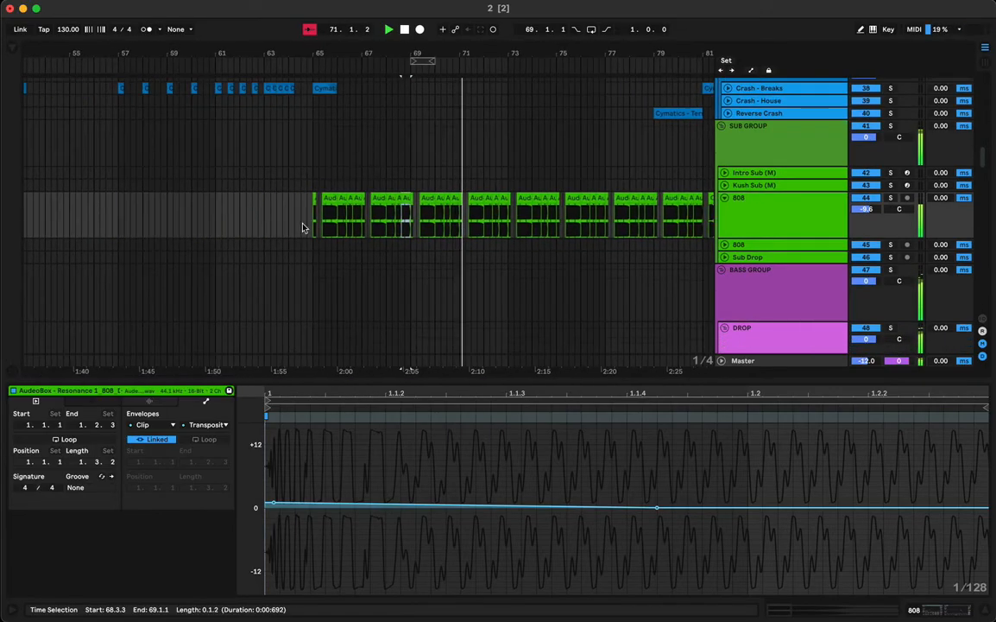
pyautogui.moveTo(312, 207); pyautogui.dragTo(410, 219)
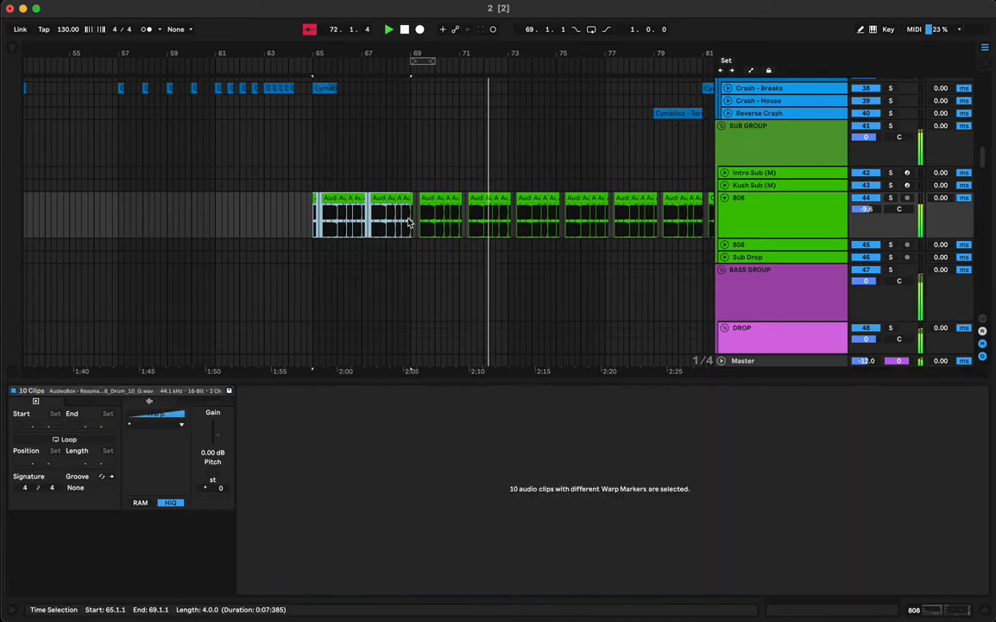
pyautogui.press('super+d')
pyautogui.press('super+d')
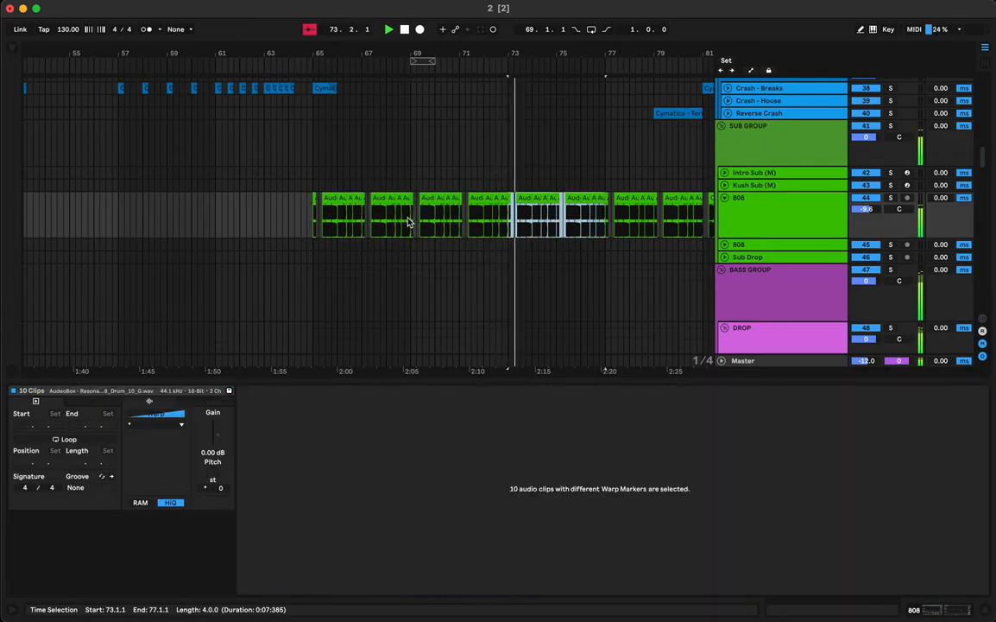
pyautogui.press('super+d')
pyautogui.hscroll(5, 409, 222)
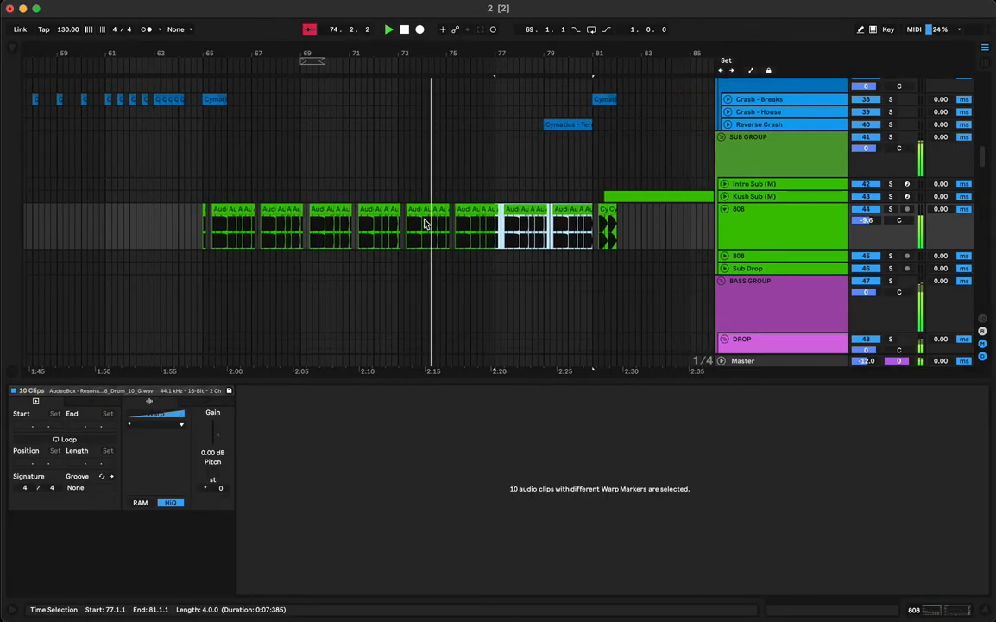
# Hide the clip detail view and look over the drum and cymbal tracks around the drop at bar 65
pyautogui.click(206, 233)
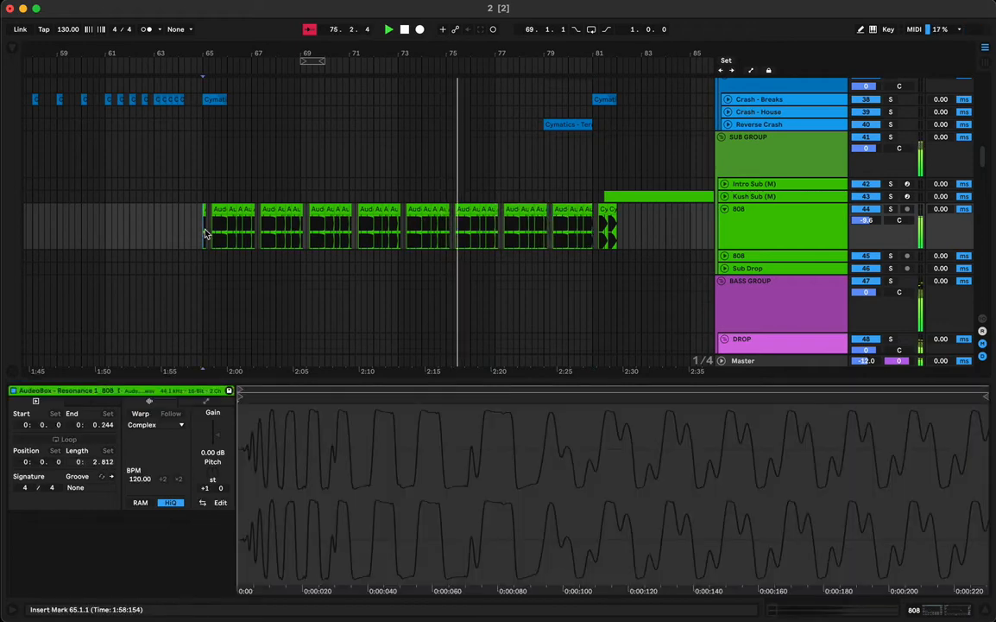
pyautogui.doubleClick(297, 381)
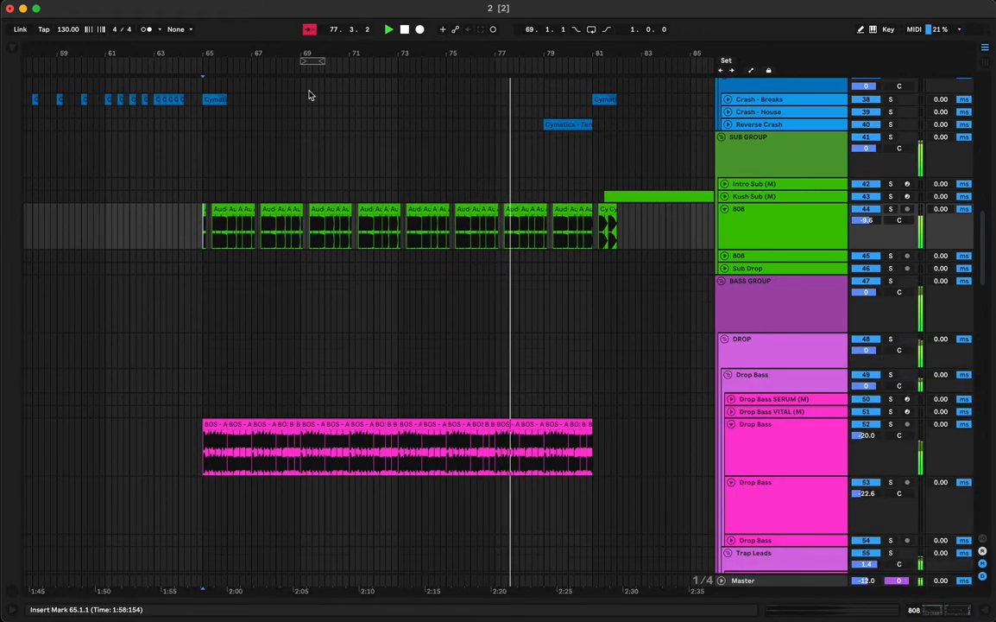
pyautogui.moveTo(327, 52); pyautogui.dragTo(328, 17)
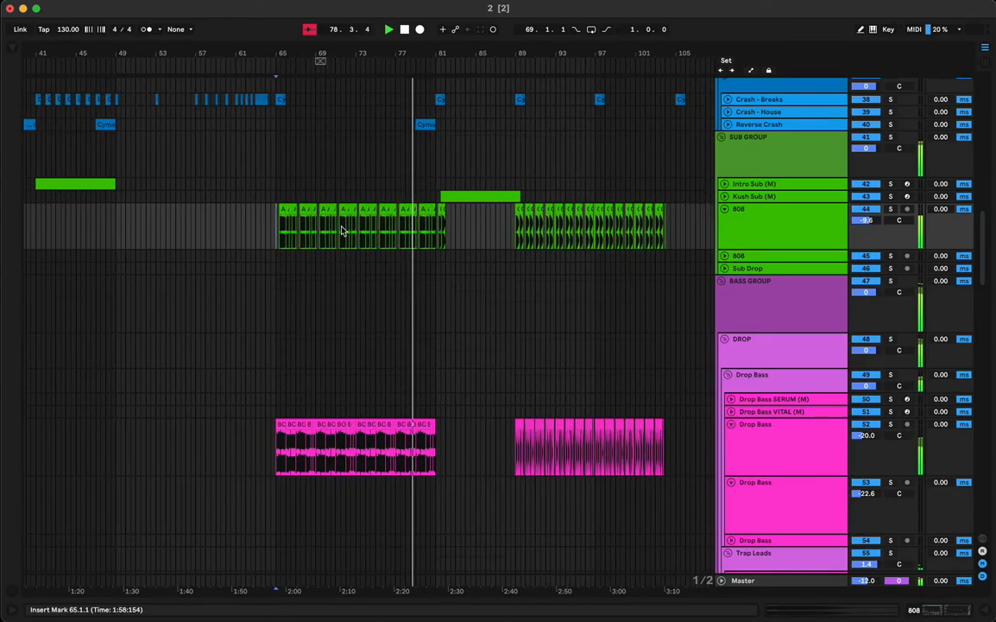
pyautogui.scroll(6, 341, 228)
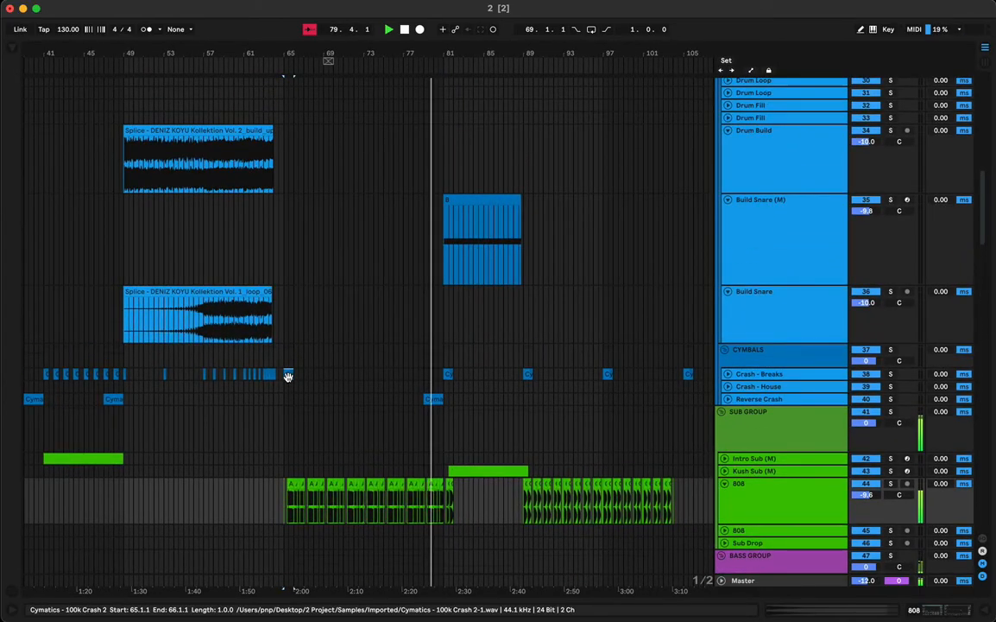
# Copy the crash clip at bar 65 to bar 73 on the Crash - Breaks track and play the drop from bar 65
pyautogui.click(288, 376)
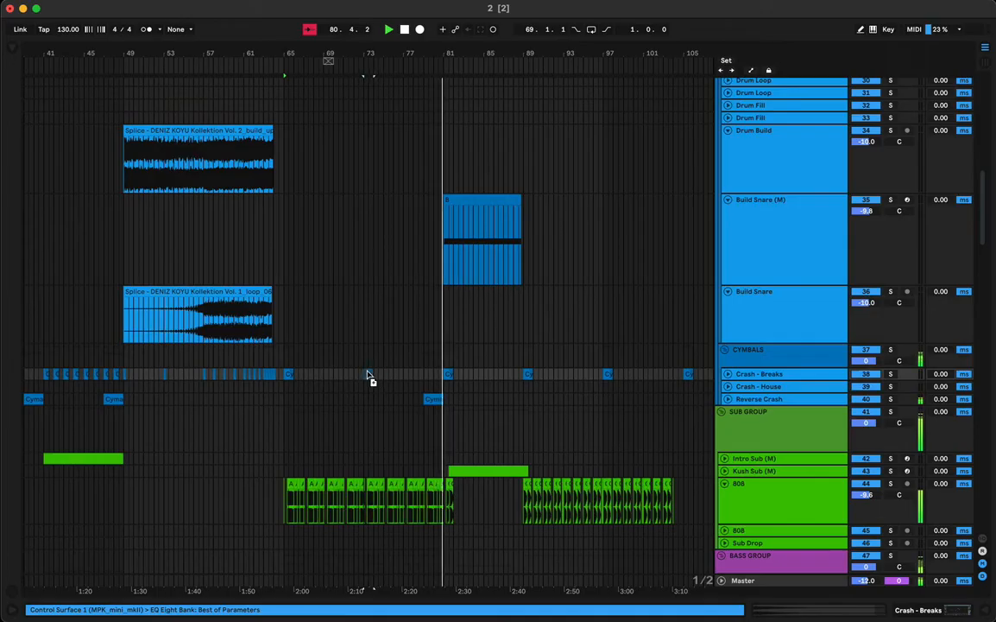
pyautogui.click(296, 378)
pyautogui.scroll(-4, 363, 381)
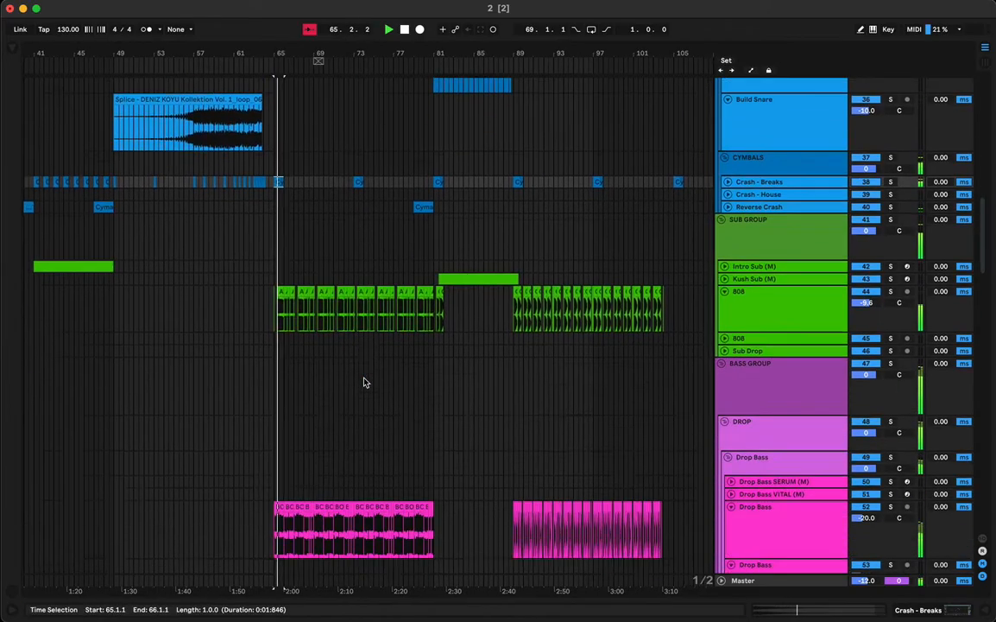
# Move the Super Future Saws clip on the Future Chords track to bar 72 and audition it soloed with its end at 76.3.1
pyautogui.scroll(-8, 364, 383)
pyautogui.hscroll(3, 365, 383)
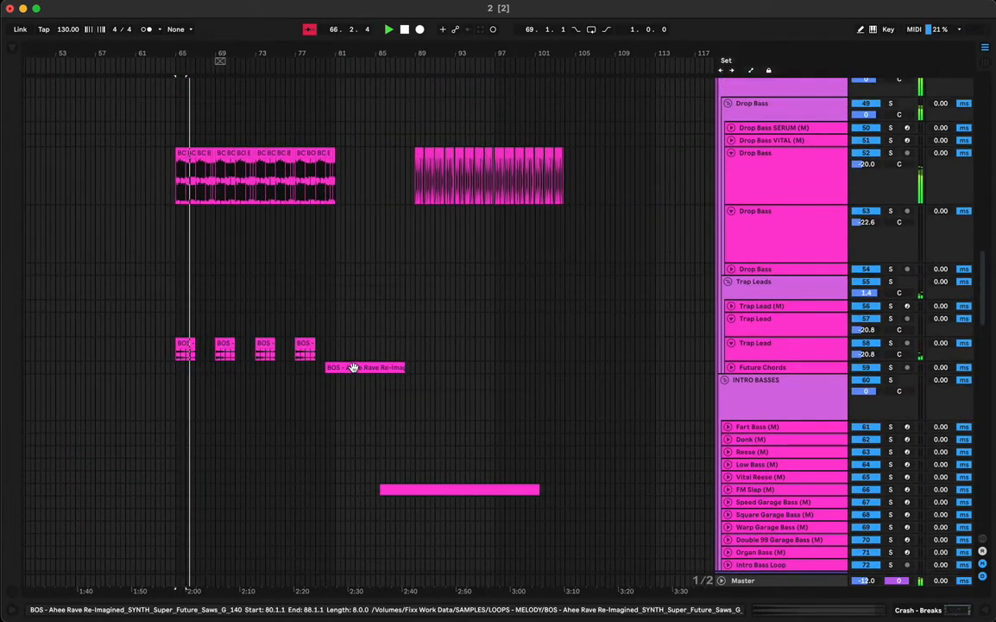
pyautogui.hscroll(-4, 353, 368)
pyautogui.moveTo(506, 365); pyautogui.dragTo(391, 364)
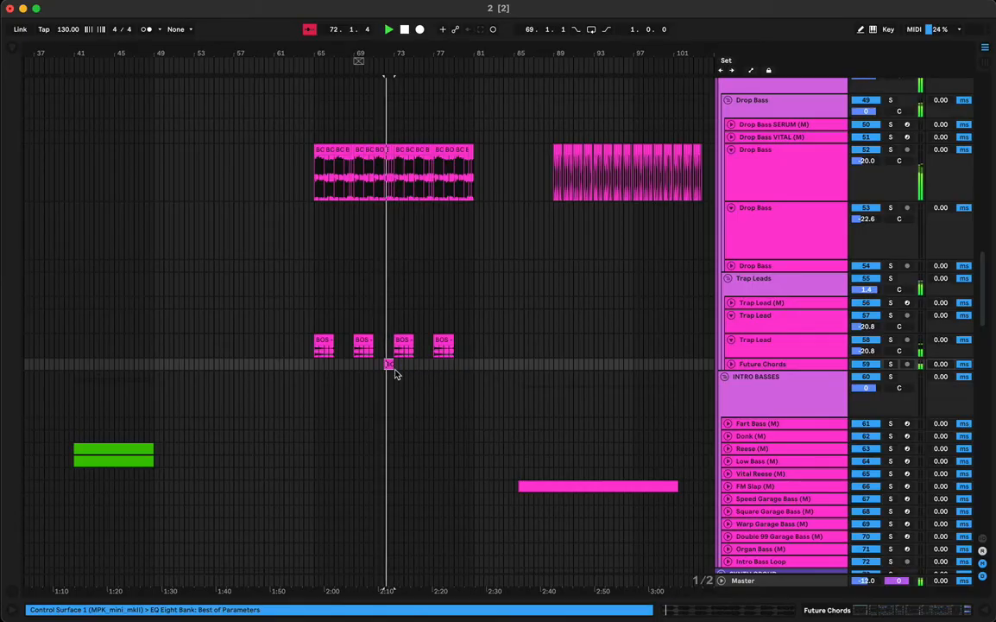
pyautogui.click(391, 366)
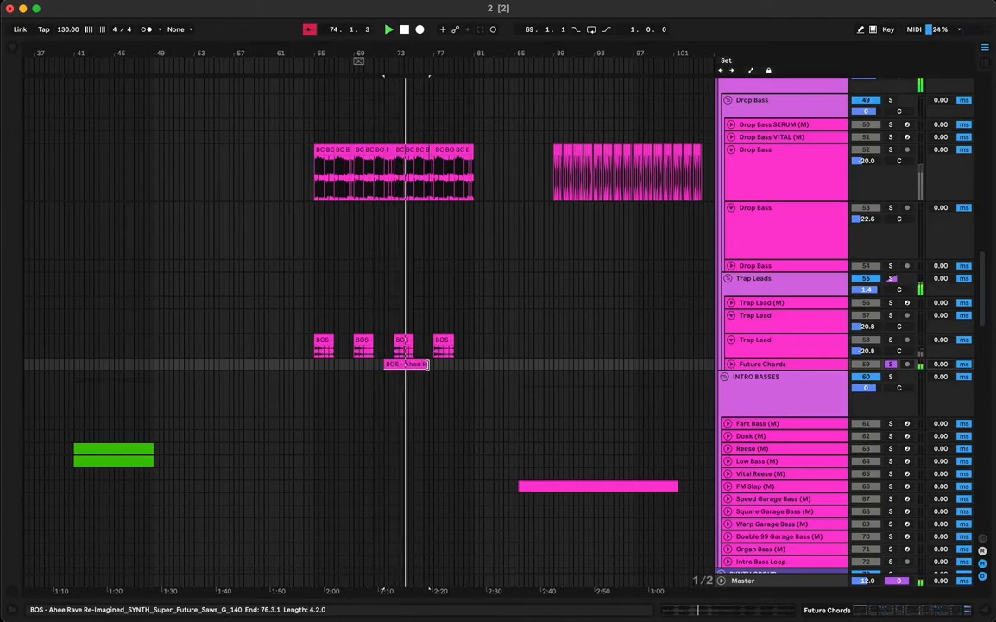
# Unfold the Future Chords track, cut the saws clip to its part from 75.1.1, and fit it into bar 72 as a one-bar clip
pyautogui.click(732, 364)
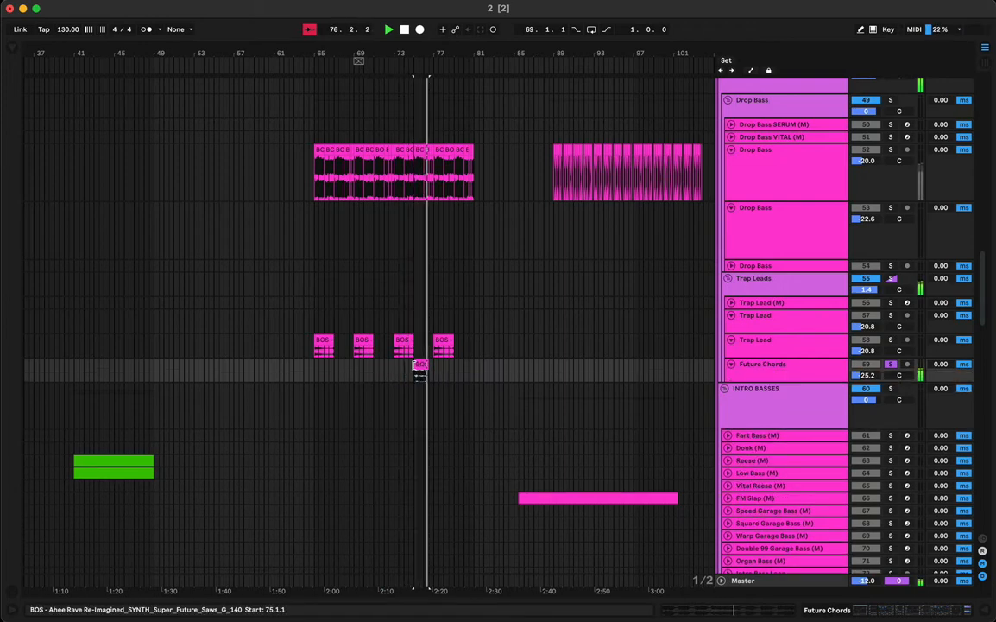
pyautogui.moveTo(420, 367); pyautogui.dragTo(399, 370)
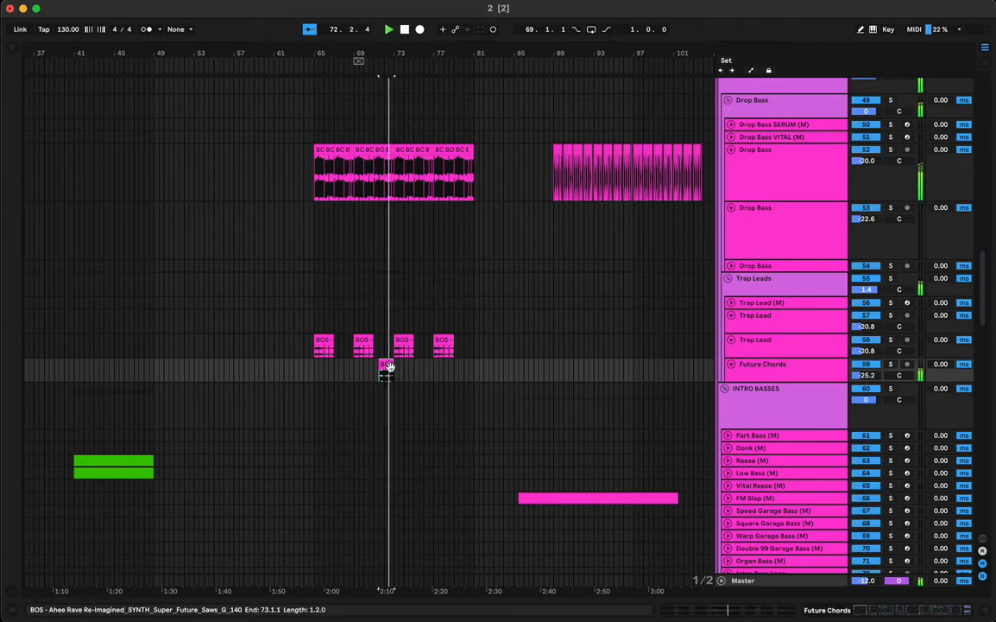
pyautogui.moveTo(388, 365); pyautogui.dragTo(400, 370)
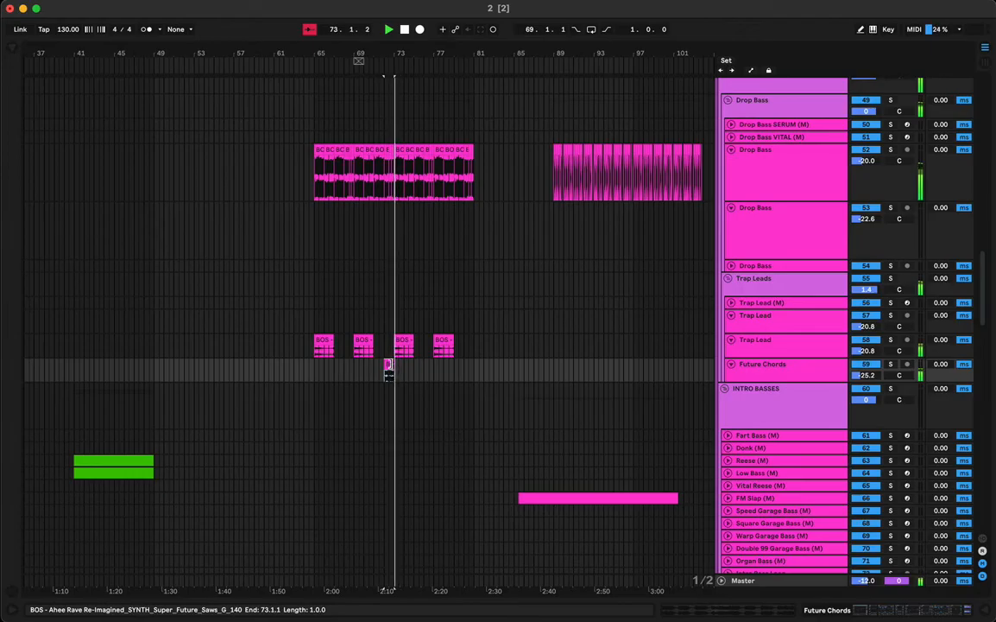
# Try other portions of the saws clip from bar 72, leaving a half-bar piece from 72.3.1 to 73.1.1
pyautogui.moveTo(397, 366); pyautogui.dragTo(426, 369)
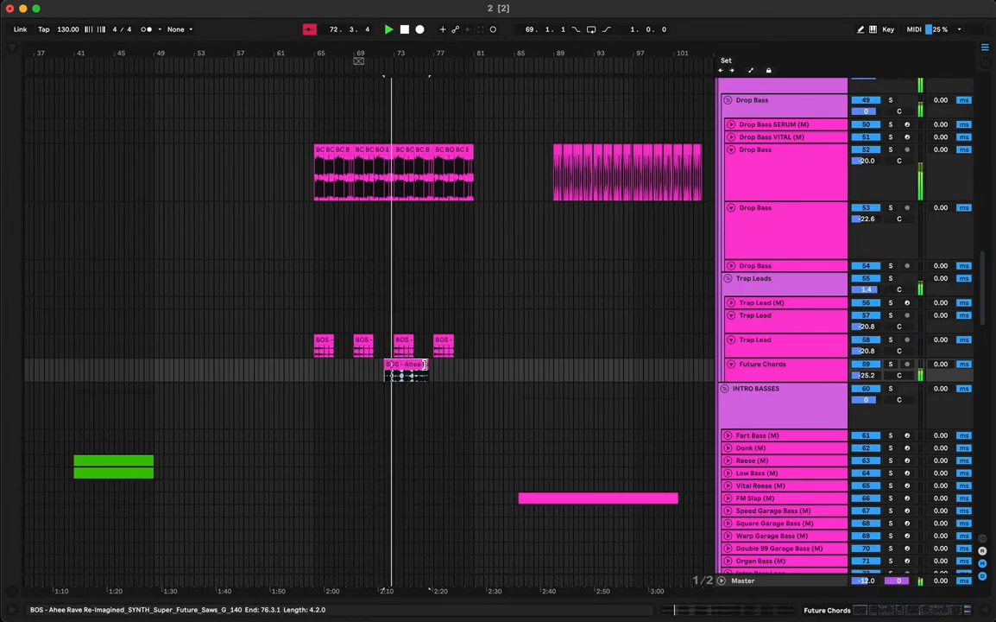
pyautogui.click(390, 367)
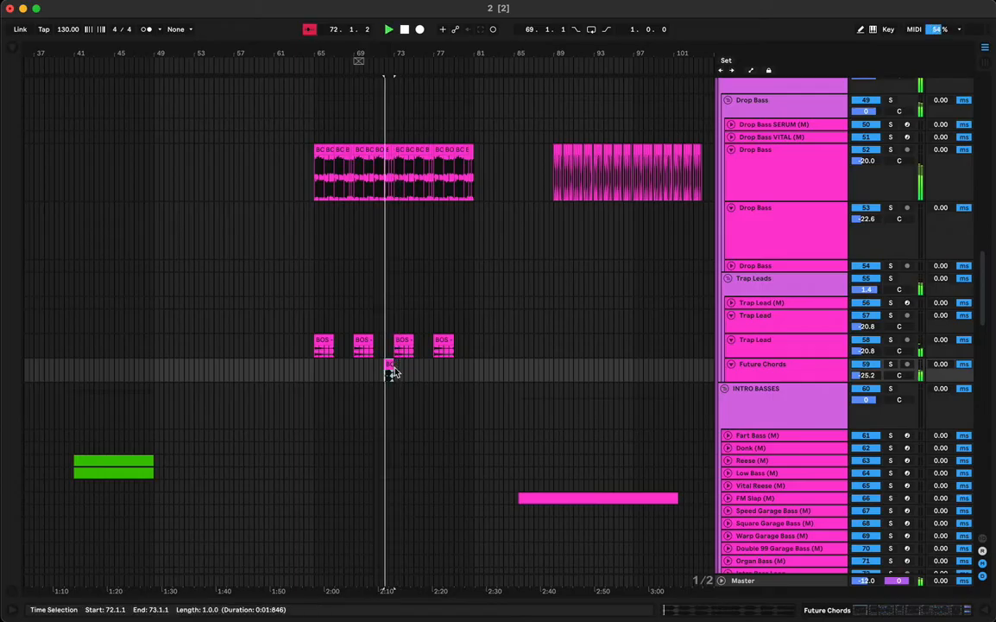
pyautogui.moveTo(390, 366); pyautogui.dragTo(394, 371)
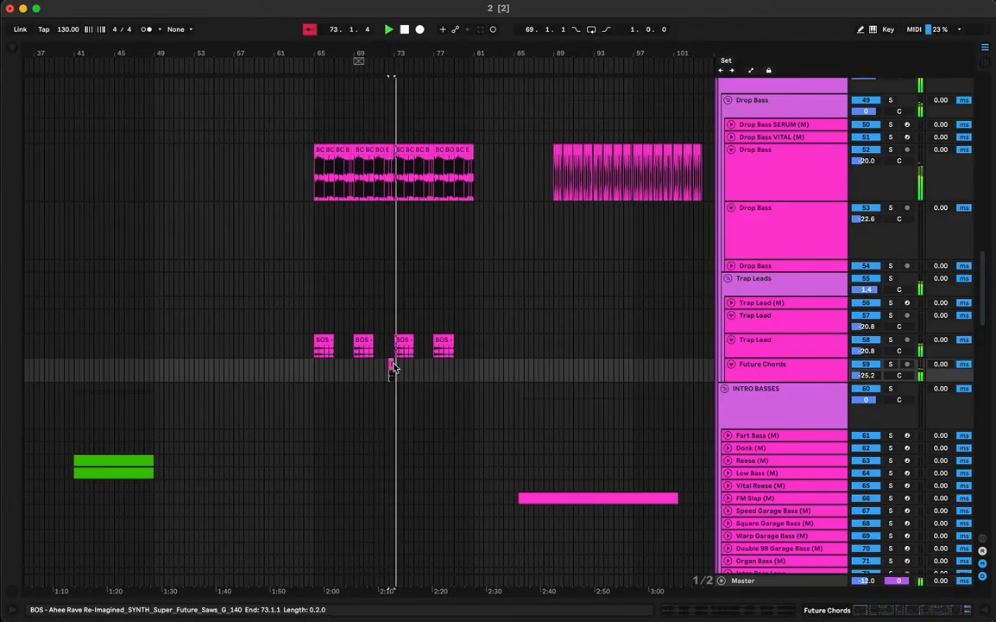
# Play the drop from bars 72 and 65, and shift the saws clip to start at 72.1.1
pyautogui.click(385, 372)
pyautogui.press('space')
pyautogui.press('space')
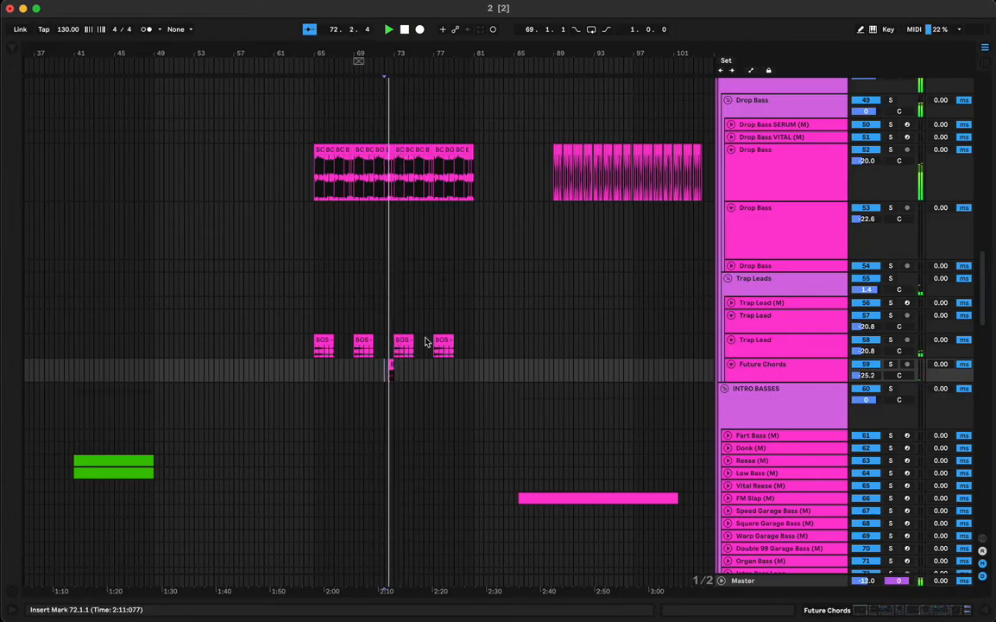
pyautogui.click(316, 373)
pyautogui.press('space')
pyautogui.press('space')
pyautogui.click(391, 366)
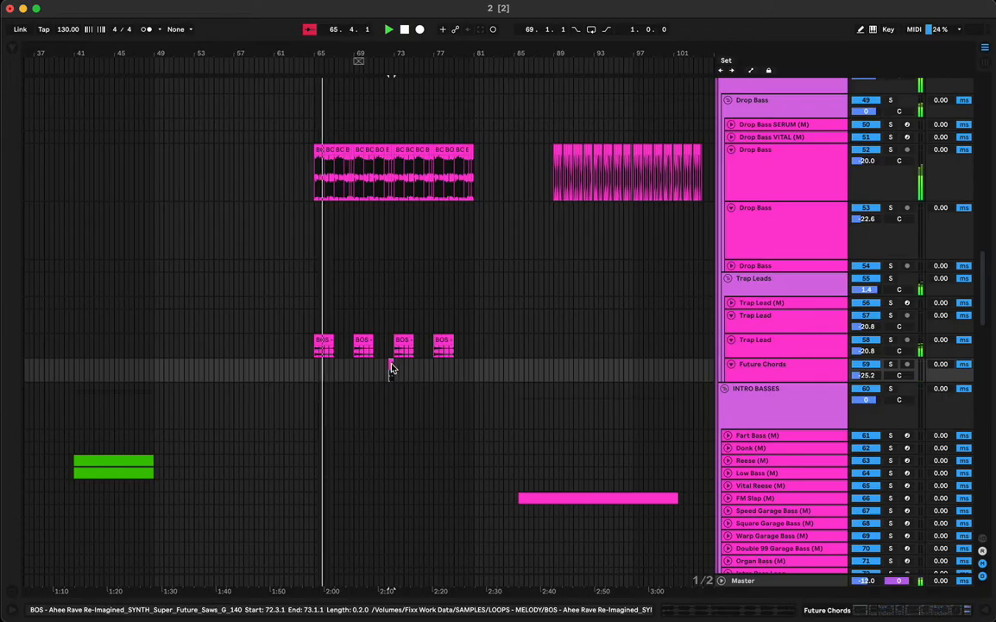
pyautogui.moveTo(391, 365); pyautogui.dragTo(386, 365)
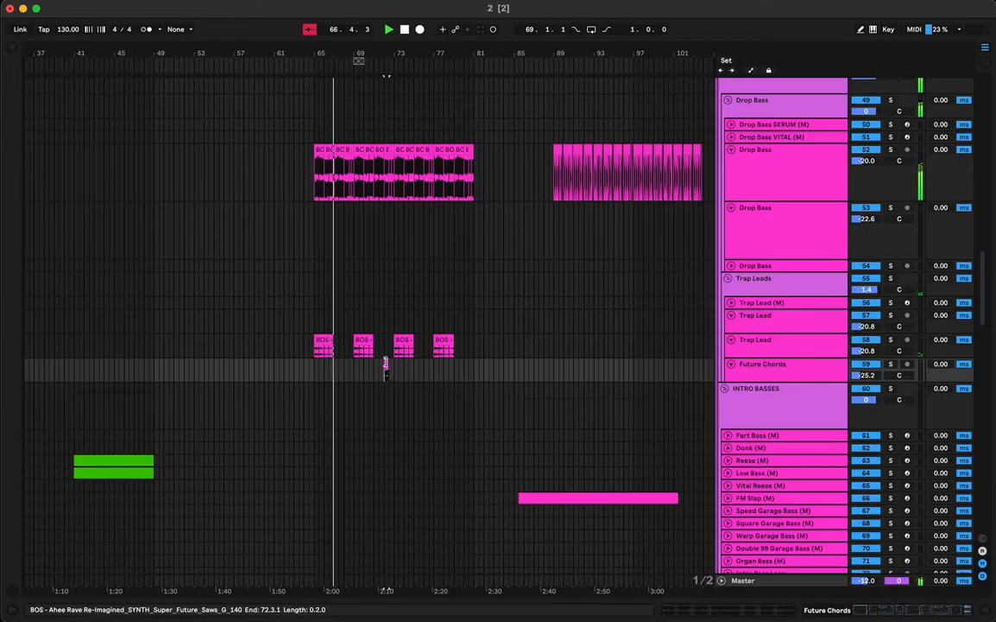
# Delete the Drop Bass audio from 72.1.1 to 73.1.1 and play the gap with the saws clip filling bar 72
pyautogui.scroll(3, 390, 249)
pyautogui.click(391, 268)
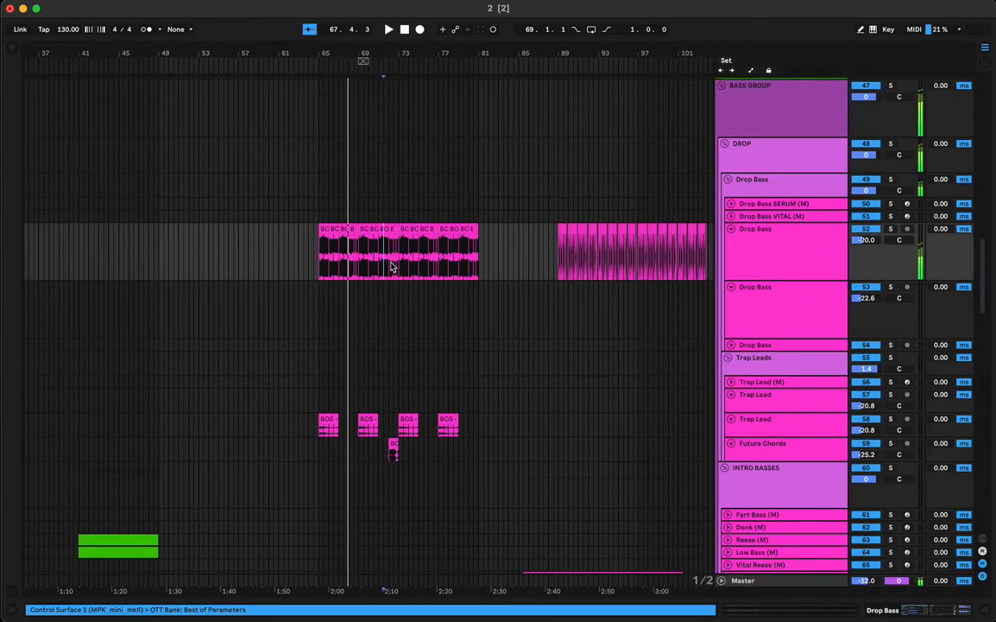
pyautogui.click(390, 254)
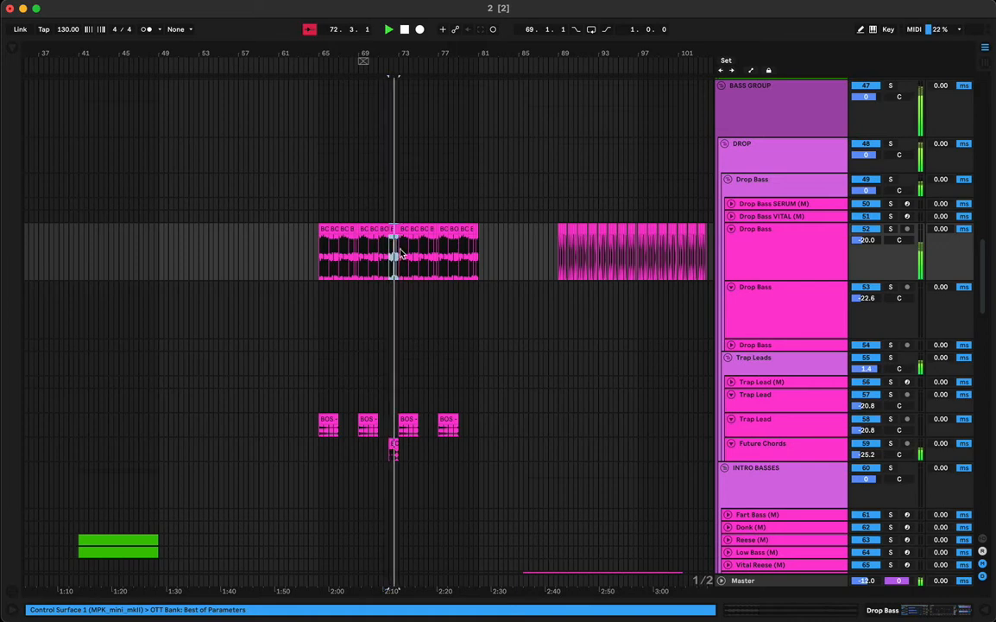
pyautogui.click(399, 259)
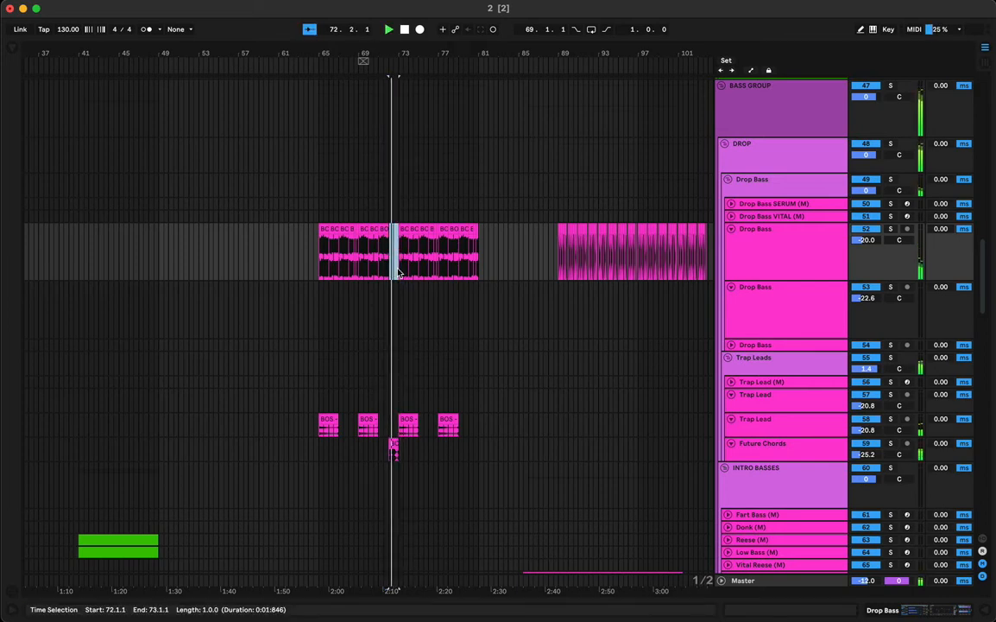
pyautogui.press('Delete')
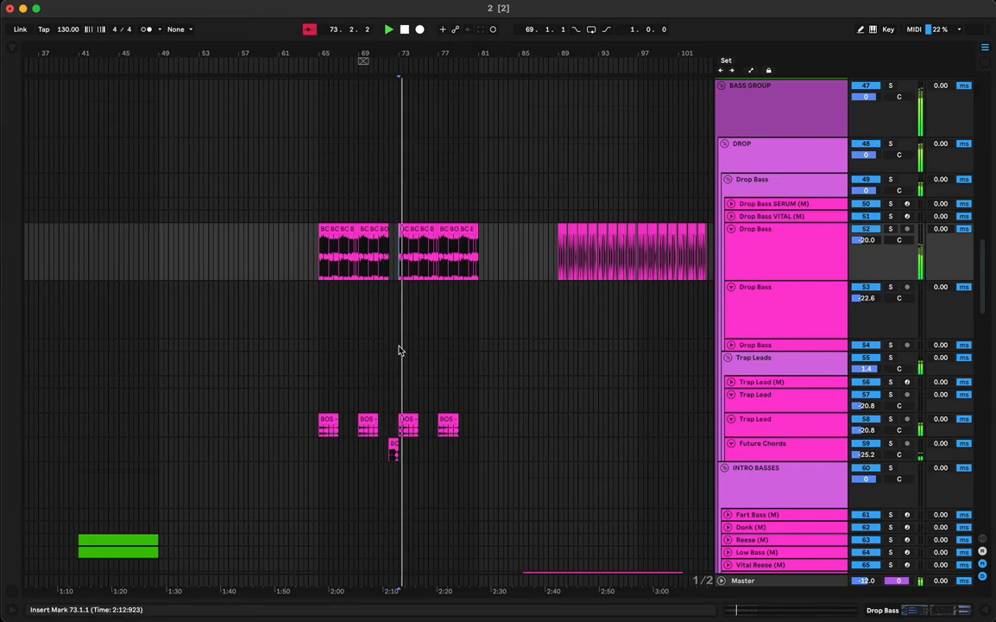
pyautogui.press('space')
pyautogui.press('space')
# Audition the saws clip in bar 72 and duplicate its first half, 72.1.1 to 72.3.1, over the second half of the bar
pyautogui.click(392, 447)
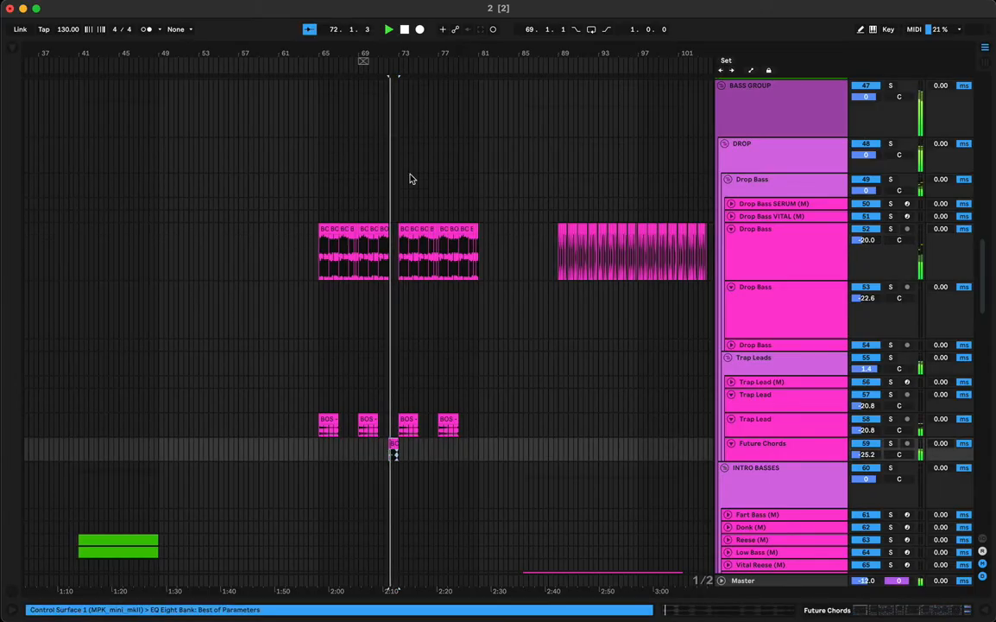
pyautogui.moveTo(401, 59); pyautogui.dragTo(404, 138)
pyautogui.press('space')
pyautogui.press('space')
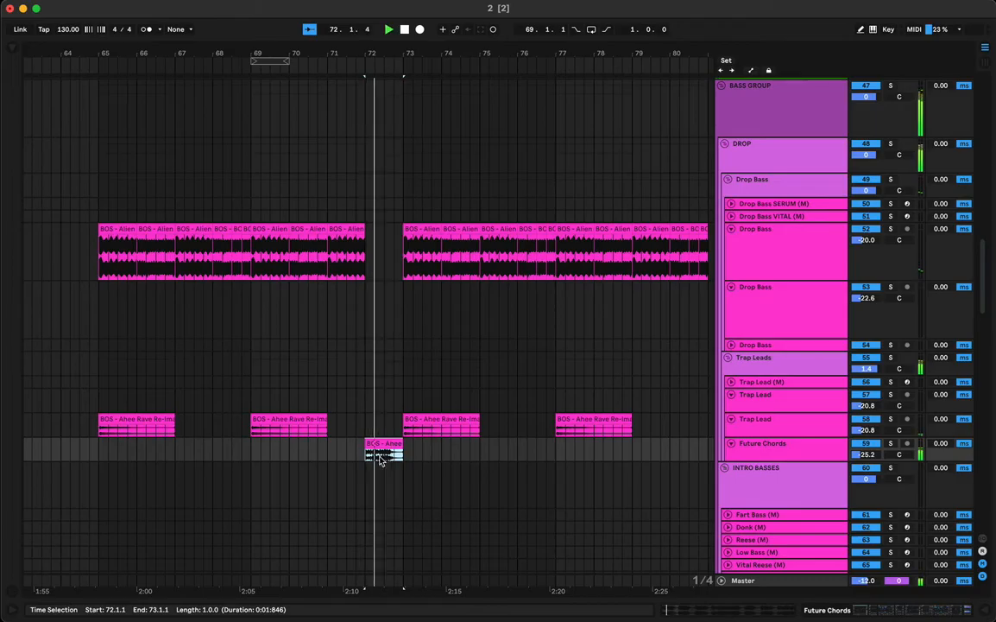
pyautogui.press('space')
pyautogui.press('space')
pyautogui.moveTo(367, 455); pyautogui.dragTo(383, 456)
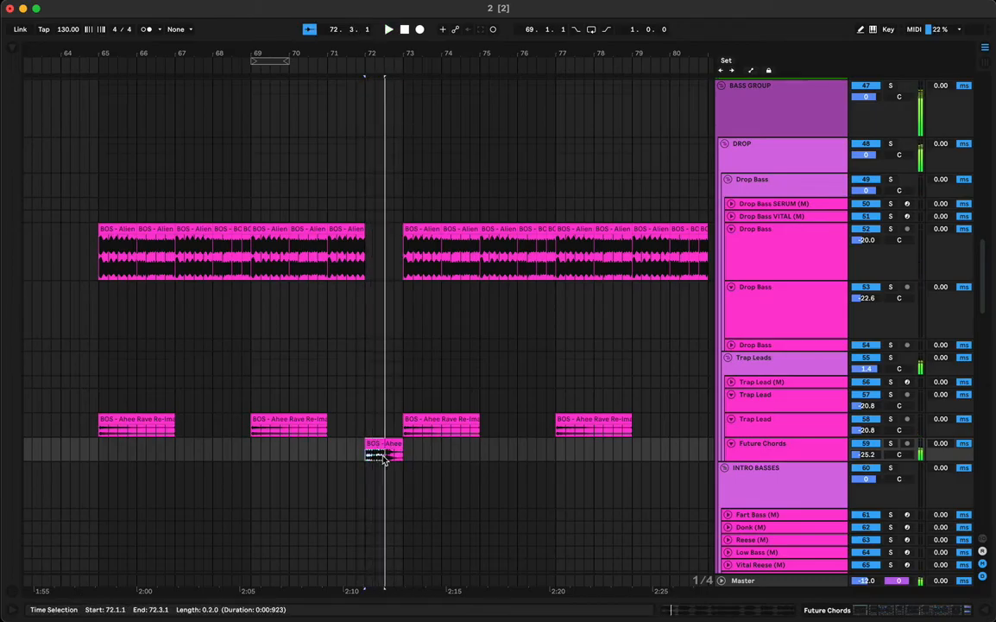
pyautogui.press('space')
pyautogui.press('space')
pyautogui.press('super+d')
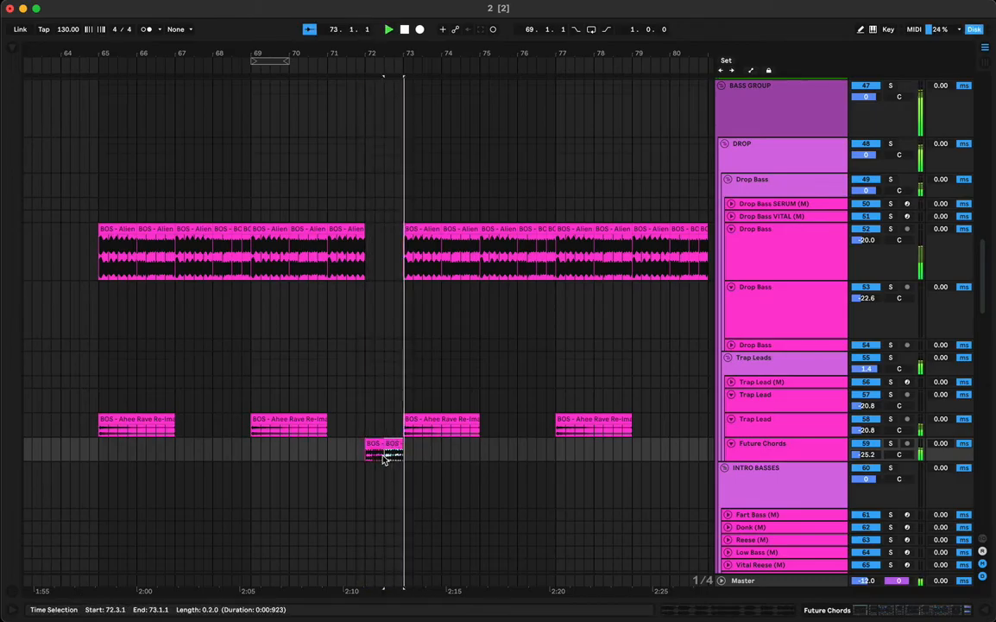
# Play the drop from bar 65 and, on Drop Bass, set Mid Chorus to 31% and EQ Eight band 4 to 2.20 kHz at 2.60 dB
pyautogui.click(118, 256)
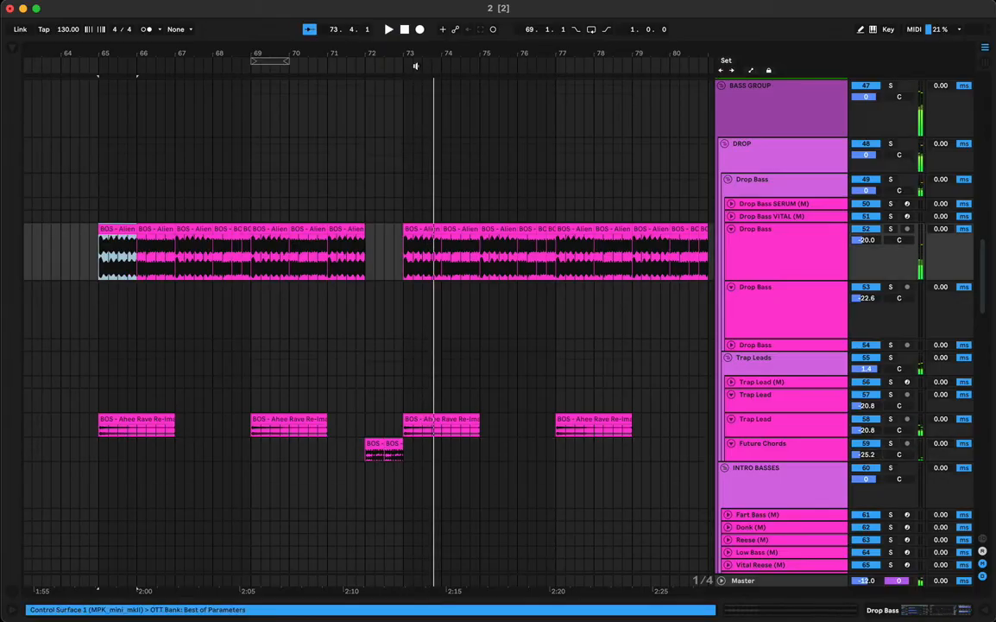
pyautogui.press('space')
pyautogui.moveTo(414, 52); pyautogui.dragTo(415, 30)
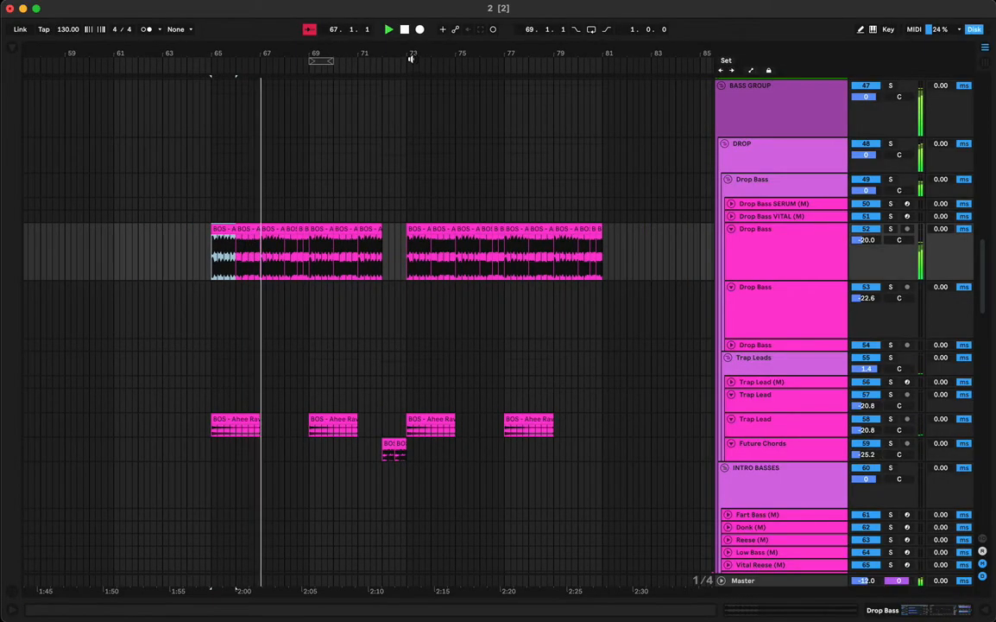
pyautogui.hotkey('shift', 'Tab')
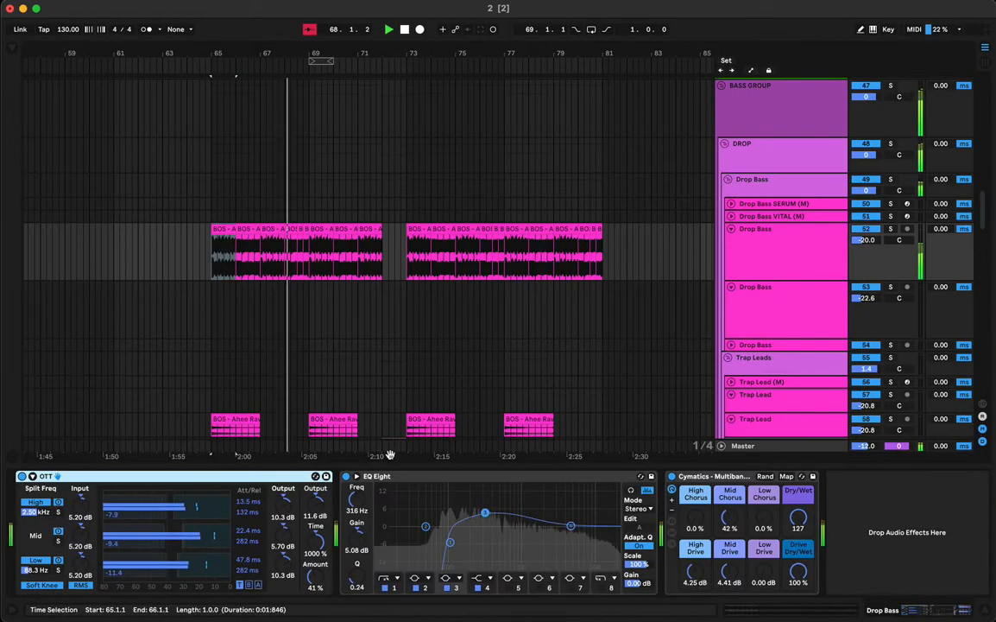
pyautogui.moveTo(730, 517); pyautogui.dragTo(730, 533)
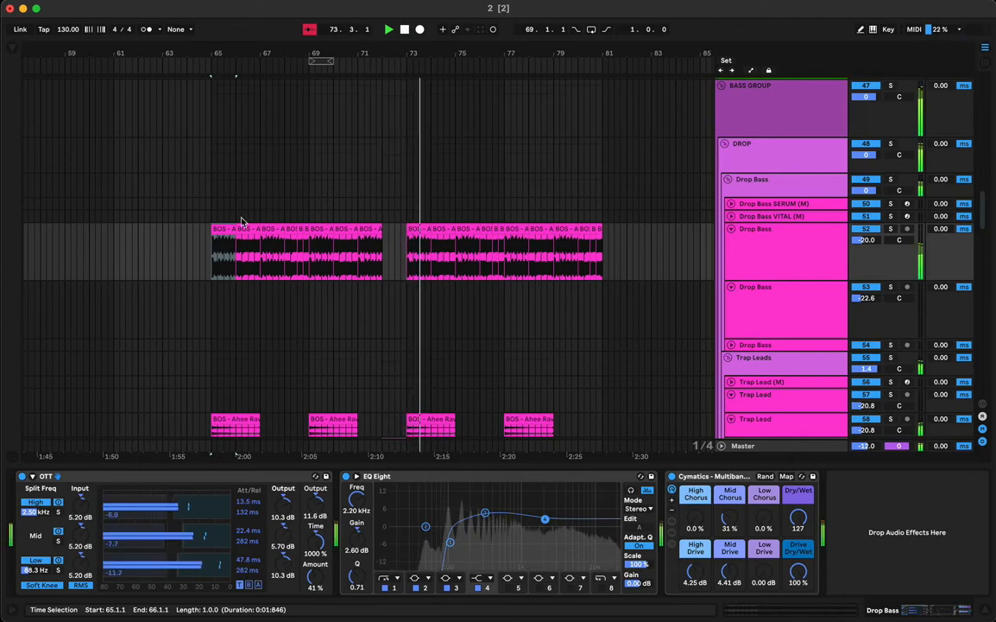
# Look through the effects chain on the Future Chords track, from its EQ Eight to the multiband effect at the end
pyautogui.scroll(-3, 408, 260)
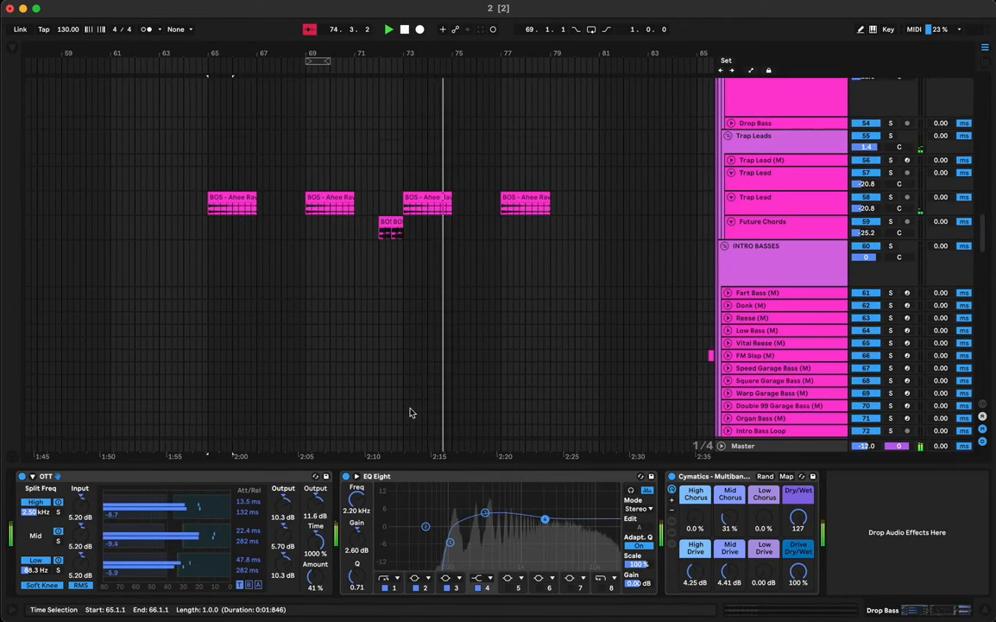
pyautogui.doubleClick(411, 467)
pyautogui.doubleClick(386, 222)
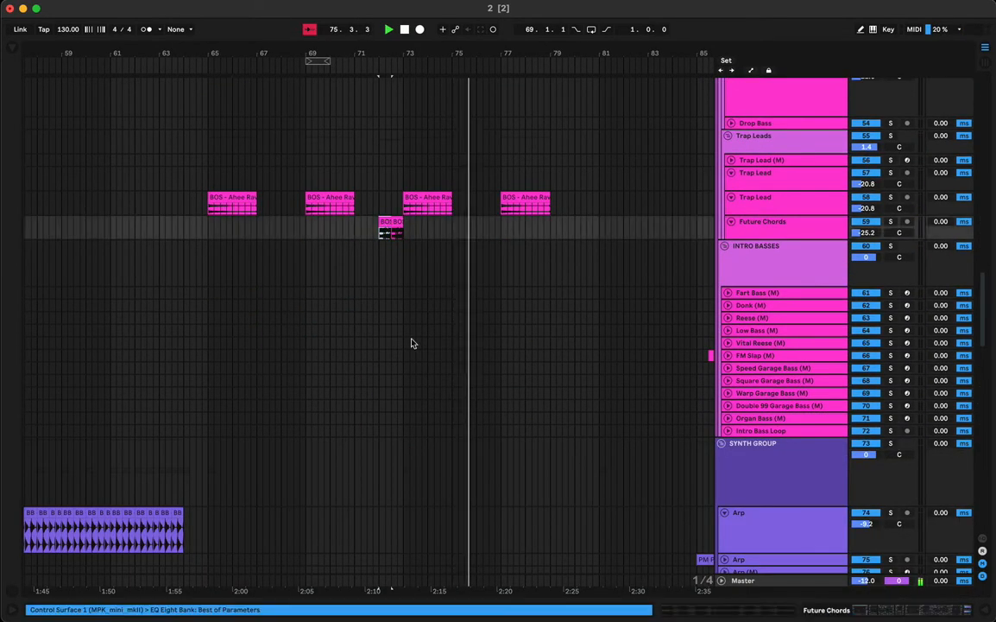
pyautogui.hscroll(5, 543, 568)
pyautogui.hotkey('shift', 'Tab')
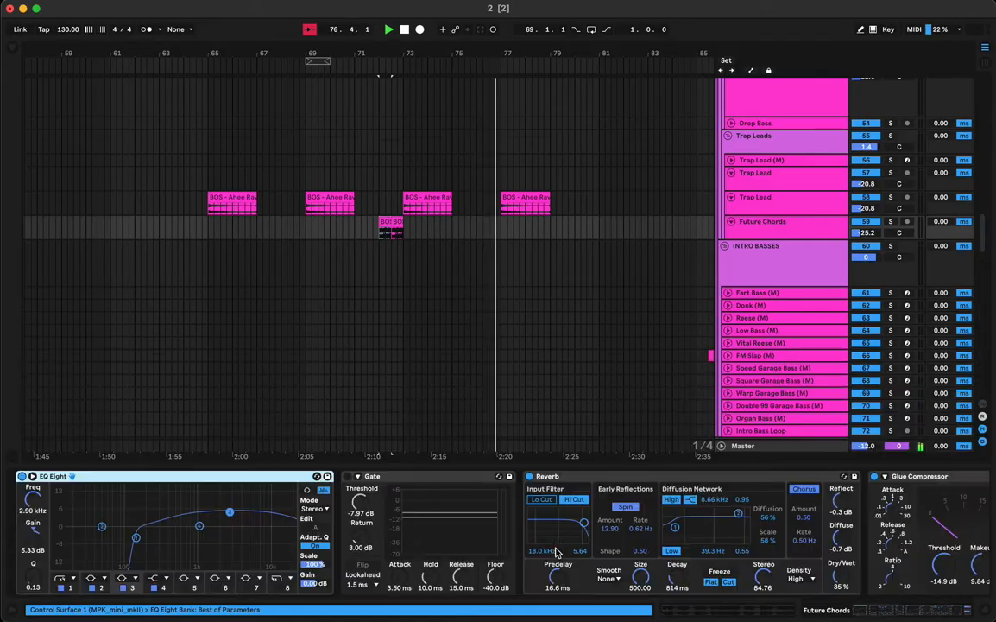
pyautogui.hscroll(3, 691, 546)
pyautogui.hscroll(6, 740, 540)
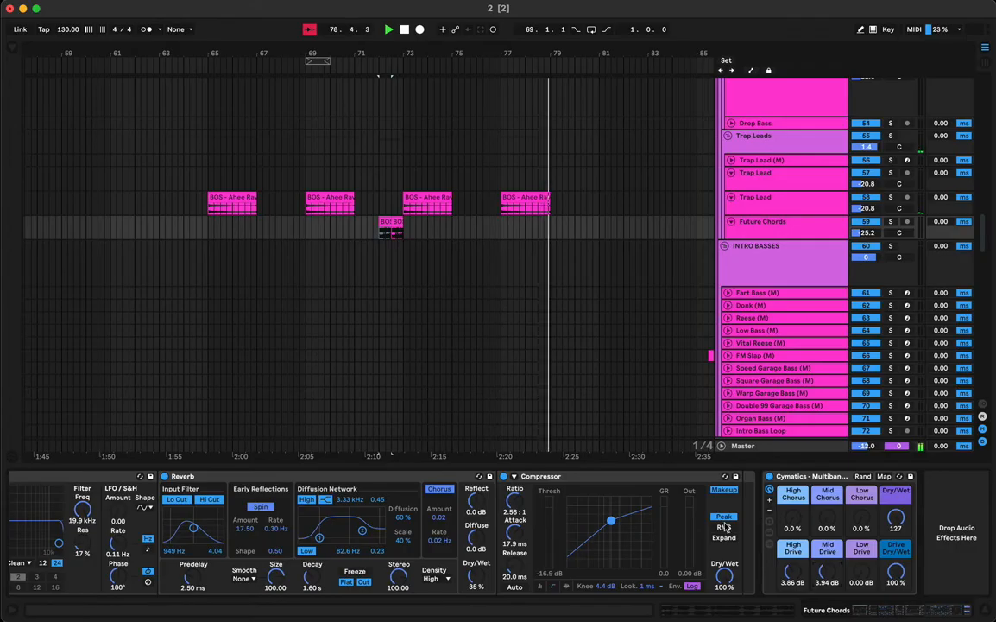
pyautogui.hscroll(-8, 726, 527)
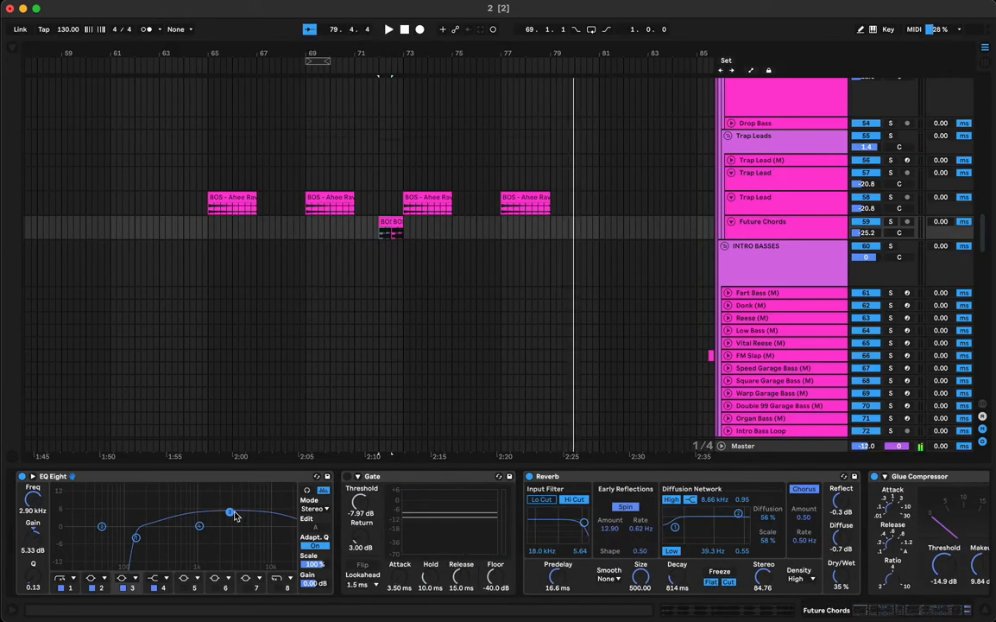
# Reshape the Future Chords EQ Eight during playback, with the low cut at 89.9 Hz and the wide boost at 1.44 kHz, 7.07 dB
pyautogui.moveTo(235, 515); pyautogui.dragTo(213, 511)
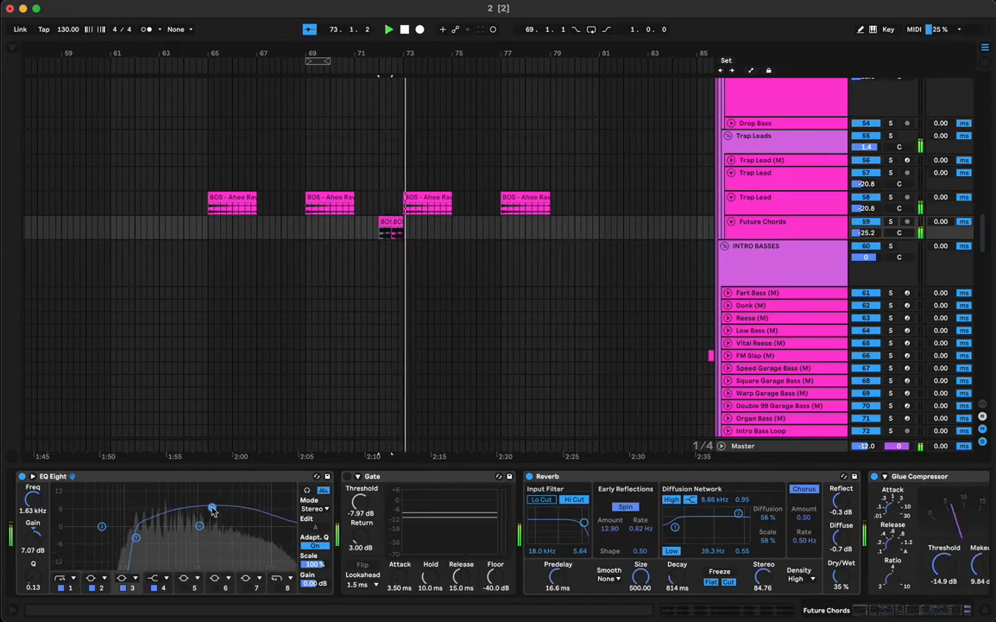
pyautogui.moveTo(136, 539); pyautogui.dragTo(122, 539)
pyautogui.press('space')
pyautogui.press('space')
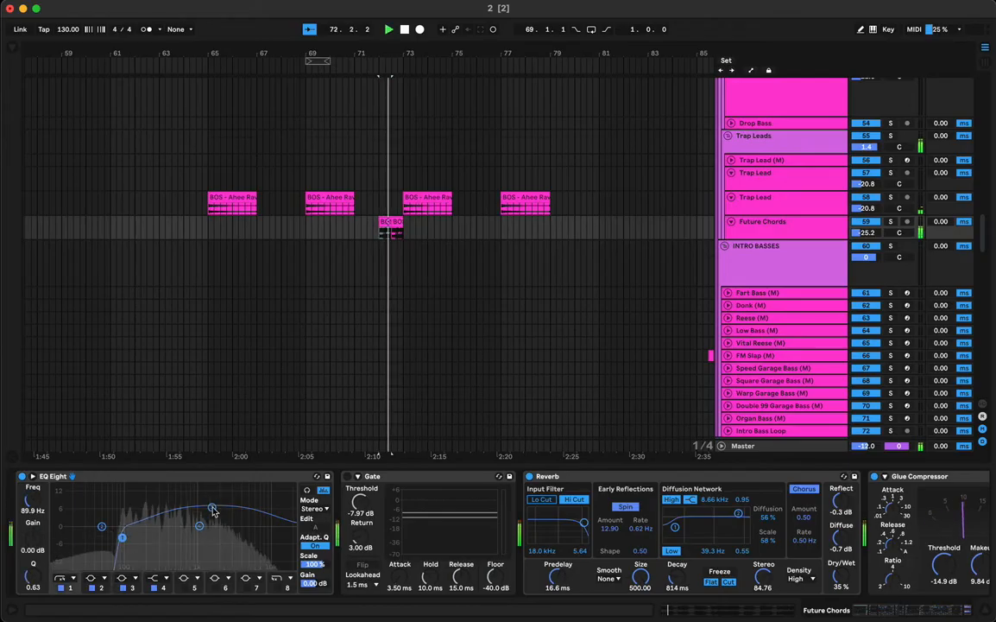
pyautogui.moveTo(214, 511); pyautogui.dragTo(209, 510)
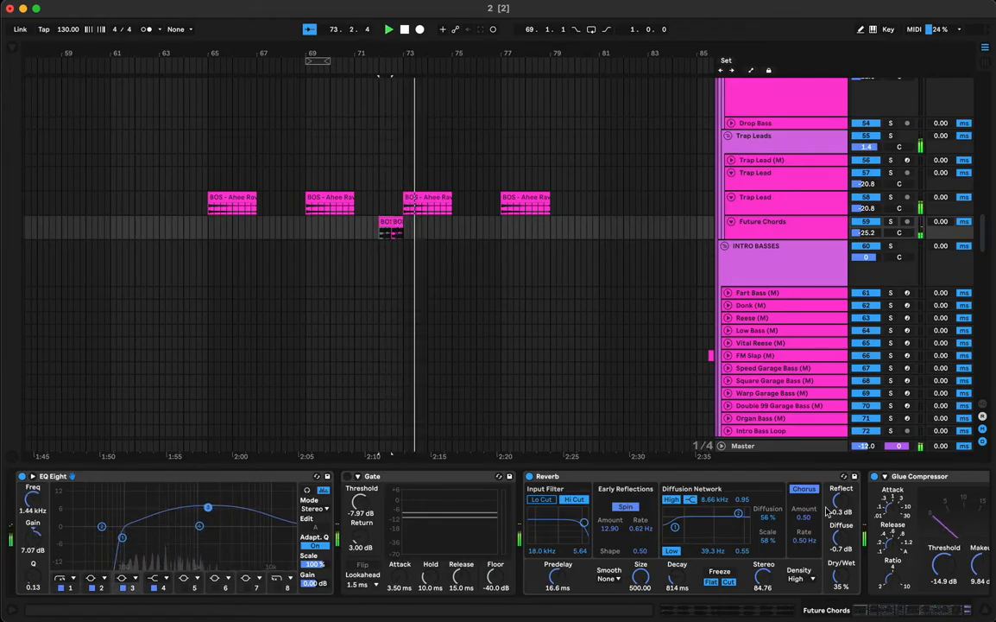
pyautogui.hscroll(10, 827, 511)
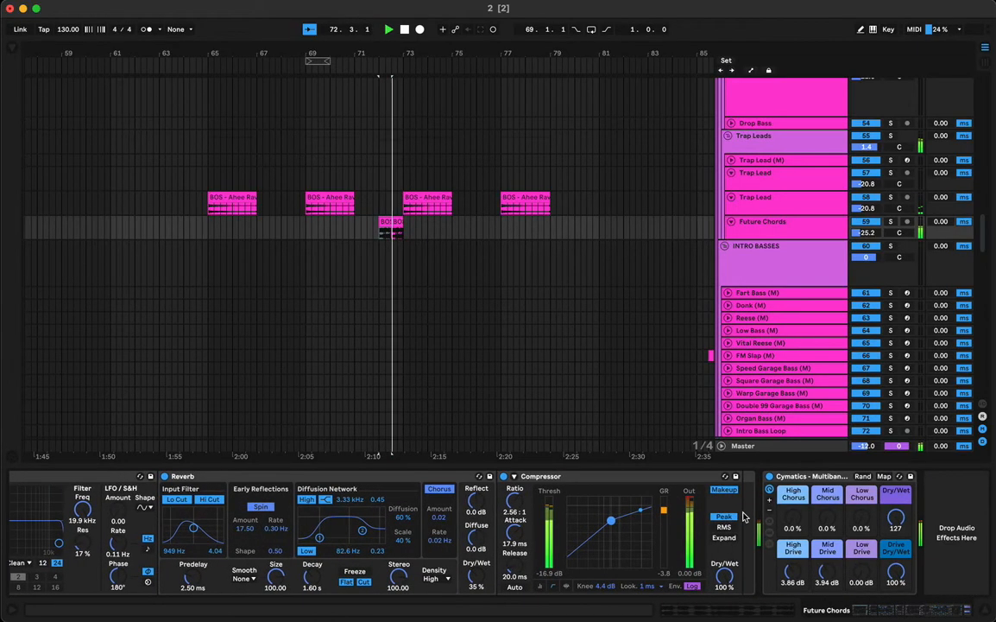
# On the Future Chords multiband effect, set High Drive to 4.41 dB and Mid Drive to 4.80 dB during playback
pyautogui.press('space')
pyautogui.press('space')
pyautogui.moveTo(827, 572); pyautogui.dragTo(793, 566)
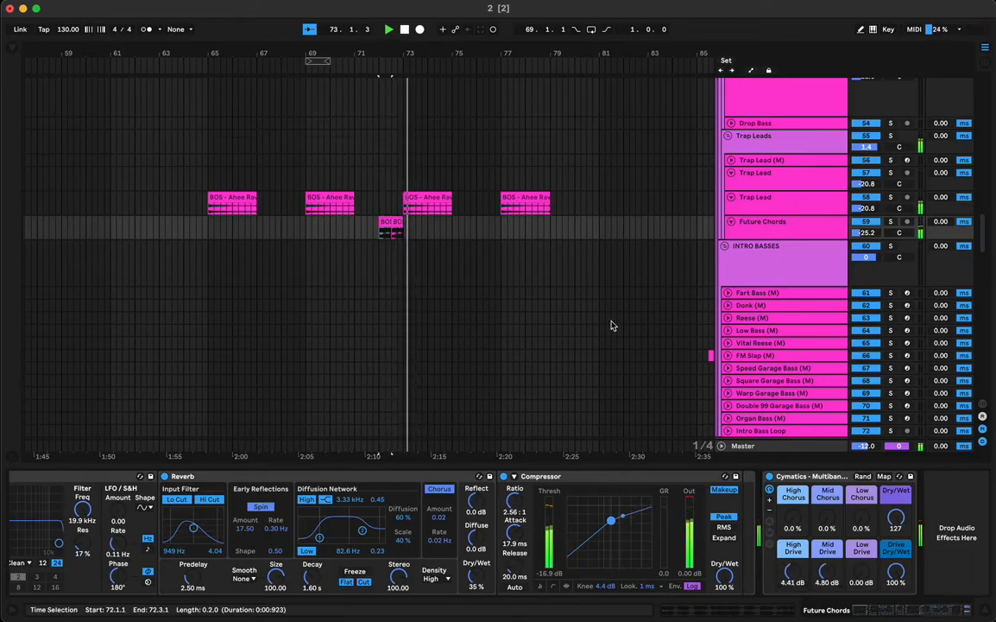
# Transpose the 808 clip at 72.1.1 to -3 semitones, replaying it to judge the pitch
pyautogui.moveTo(382, 50); pyautogui.dragTo(387, 51)
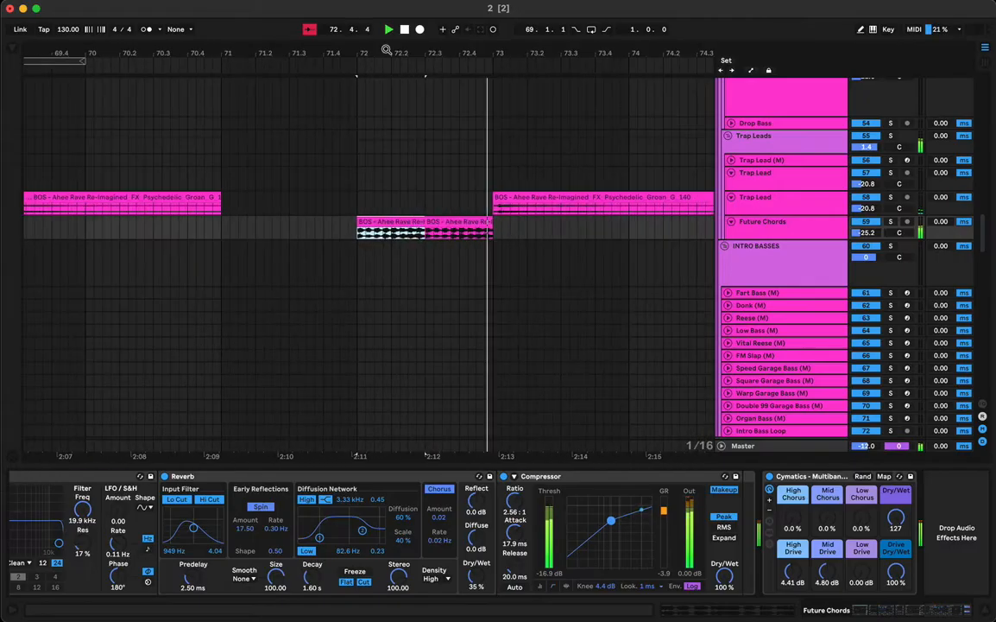
pyautogui.scroll(10, 412, 229)
pyautogui.press('space')
pyautogui.scroll(5, 411, 229)
pyautogui.press('space')
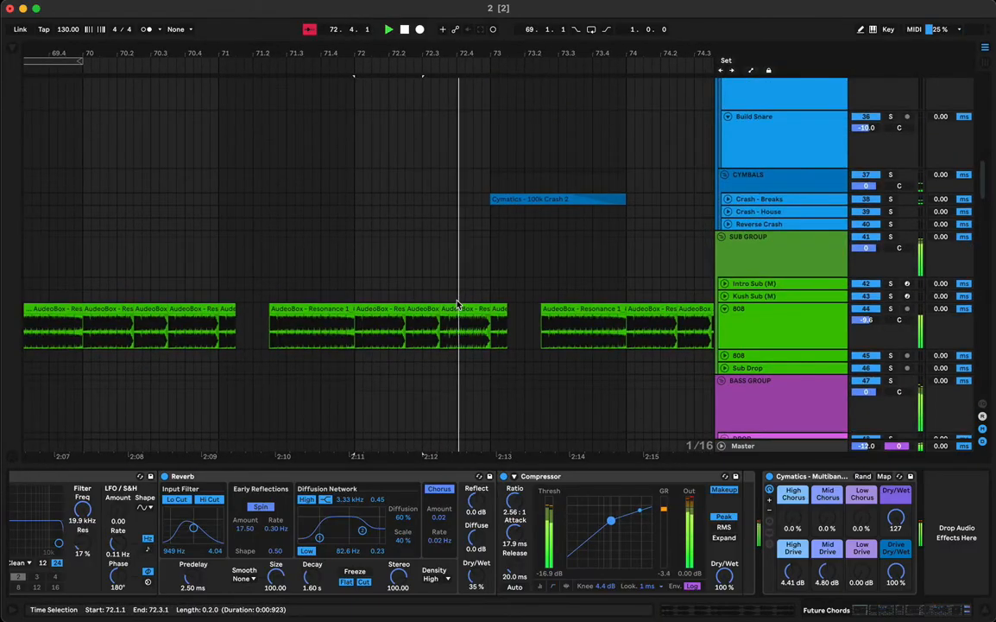
pyautogui.click(377, 306)
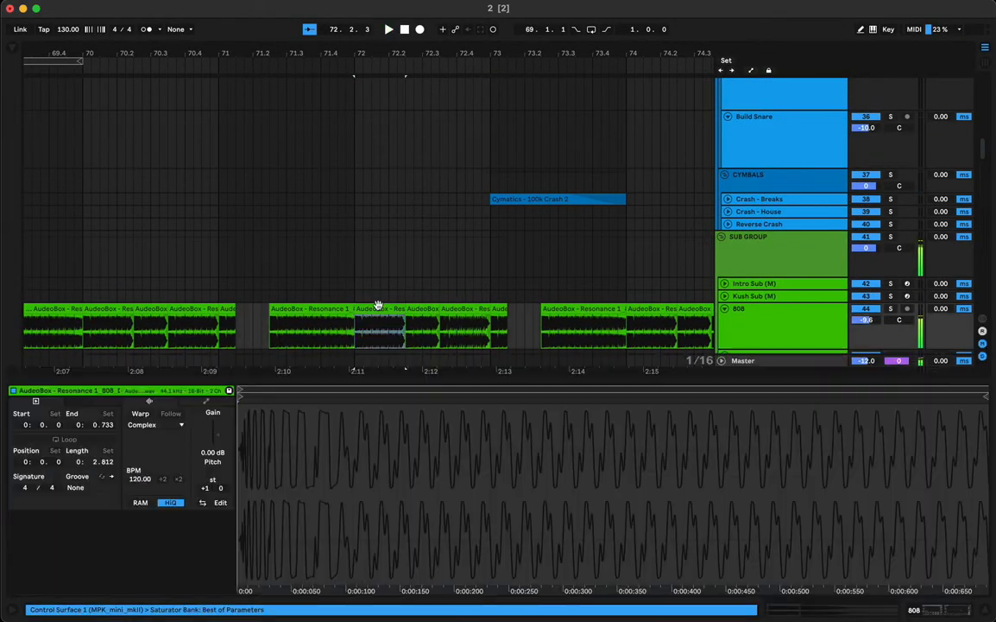
pyautogui.press('Down')
pyautogui.press('Down')
pyautogui.press('Down')
pyautogui.press('Down')
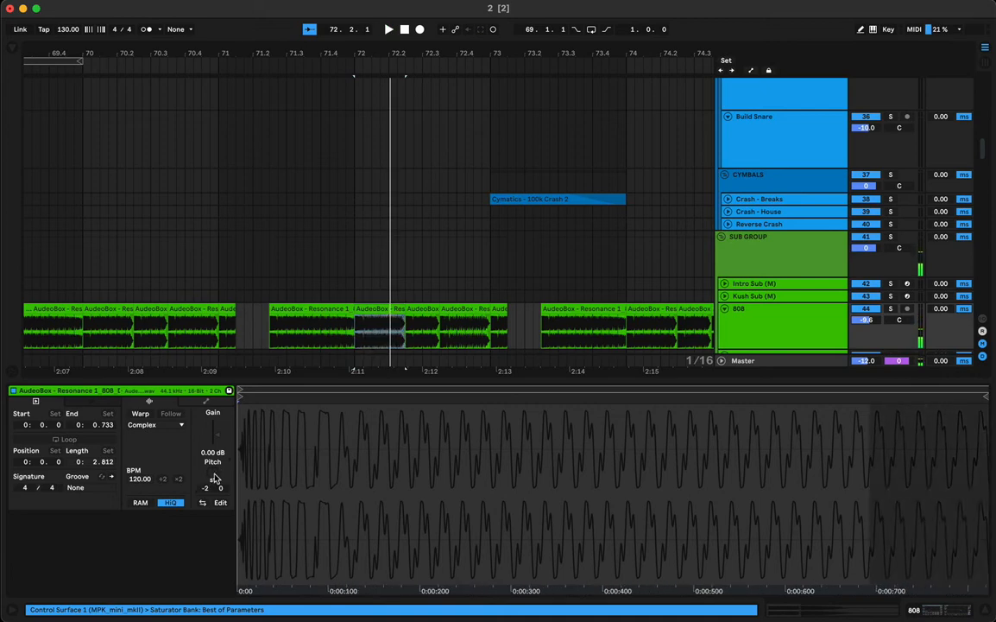
pyautogui.press('space')
pyautogui.press('space')
pyautogui.press('Down')
pyautogui.press('space')
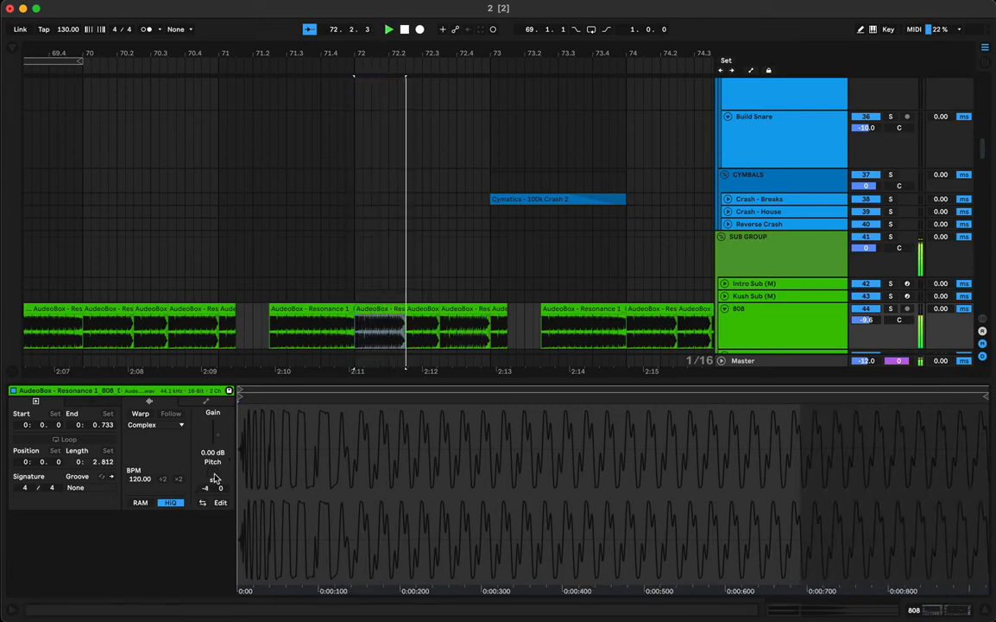
pyautogui.press('Up')
pyautogui.press('space')
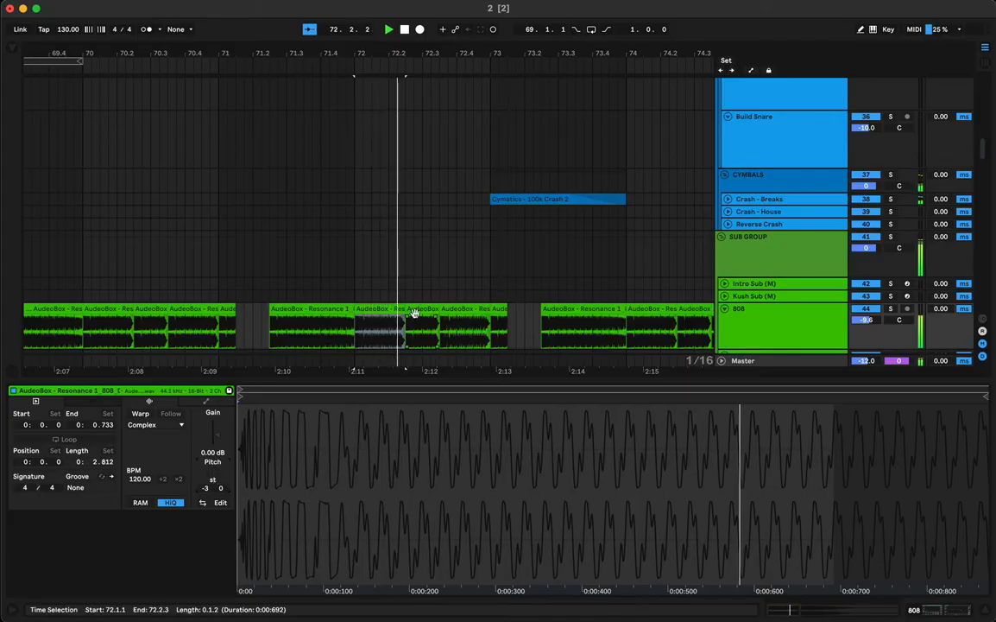
# Audition the 808 line in bar 72 repeatedly from 72.1.1 to check its pitch and timing
pyautogui.press('space')
pyautogui.press('space')
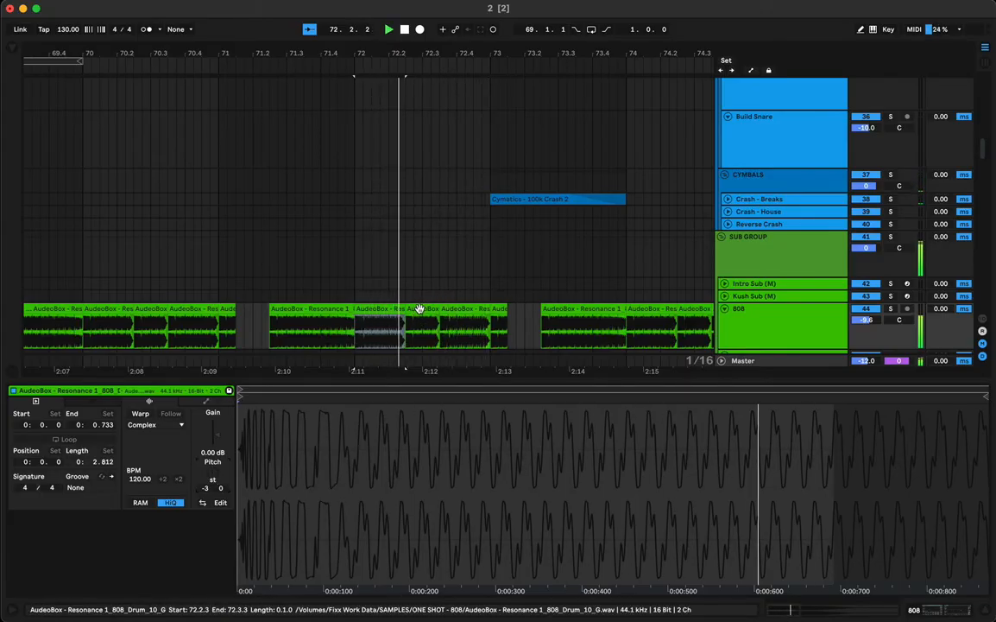
pyautogui.press('space')
pyautogui.press('space')
pyautogui.press('space')
pyautogui.moveTo(371, 309); pyautogui.dragTo(440, 309)
pyautogui.click(378, 309)
pyautogui.press('space')
pyautogui.click(363, 311)
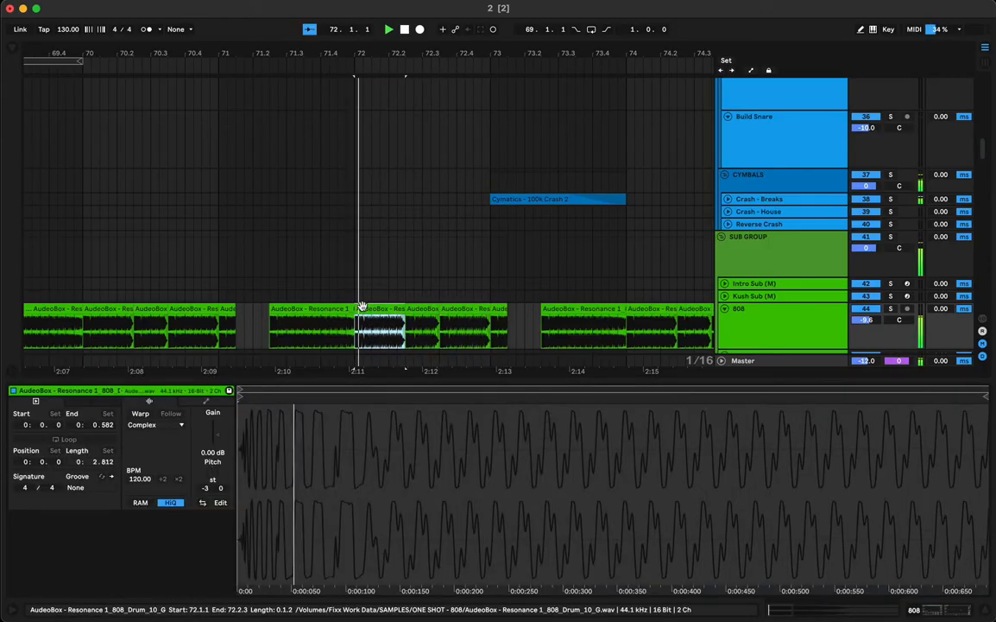
# Move the -4 semitone 808 clip in bar 72 earlier so that it spans 72.2.3 to 72.4.1
pyautogui.click(449, 316)
pyautogui.press('space')
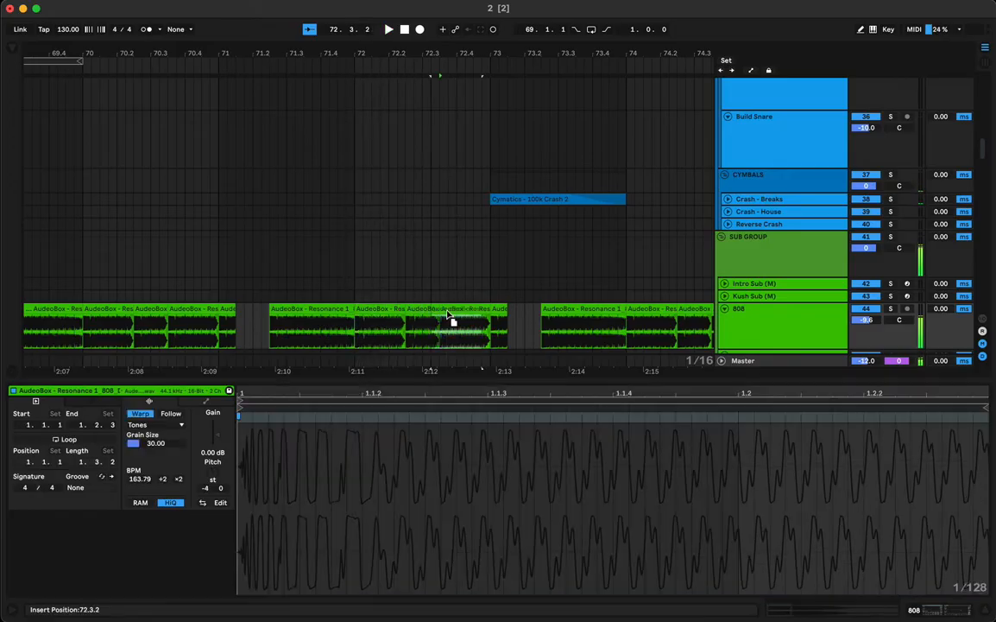
pyautogui.press('space')
pyautogui.moveTo(426, 321); pyautogui.dragTo(424, 325)
# Play bar 72 from the start to check the rhythm of the repositioned 808 clip
pyautogui.press('space')
pyautogui.press('space')
pyautogui.click(375, 309)
pyautogui.press('space')
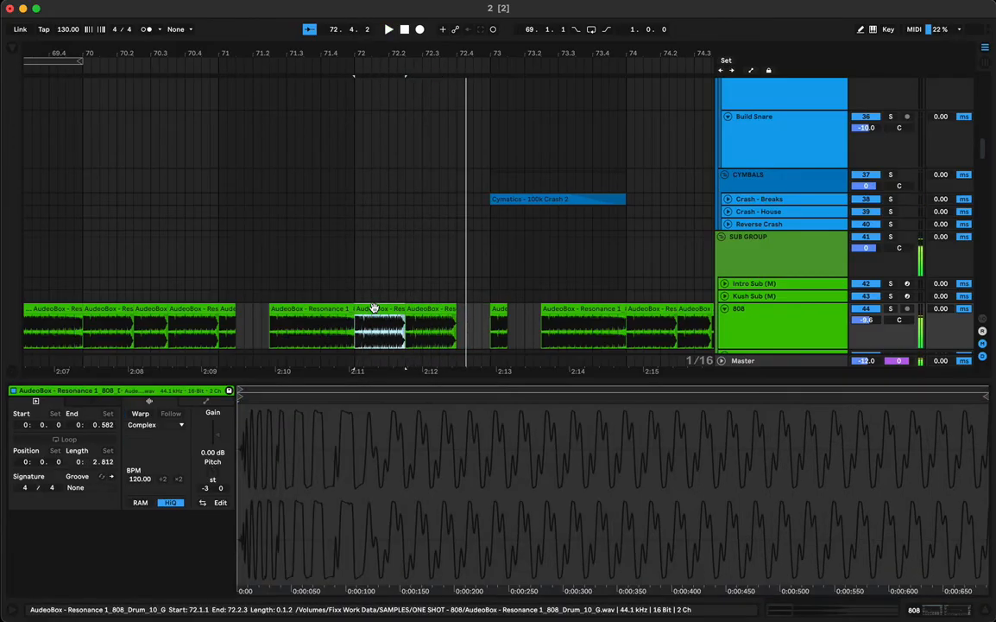
pyautogui.press('space')
pyautogui.click(454, 309)
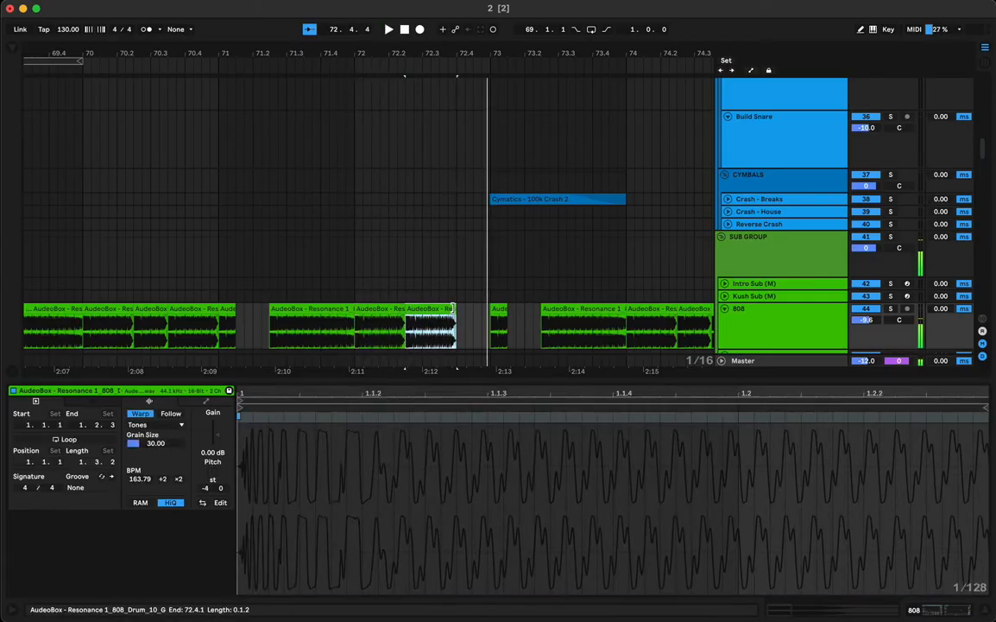
pyautogui.click(385, 308)
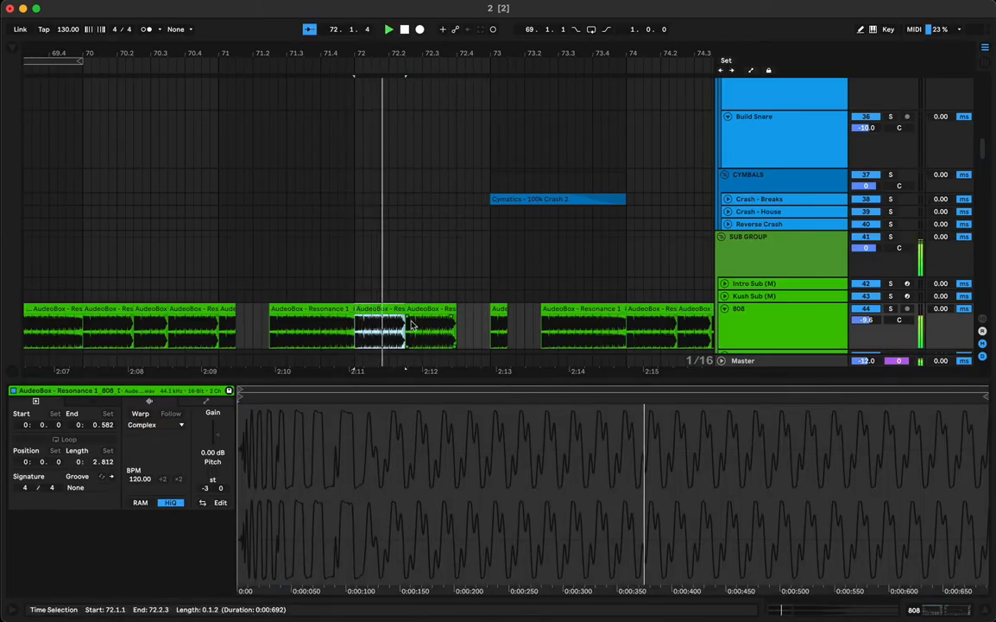
pyautogui.press('space')
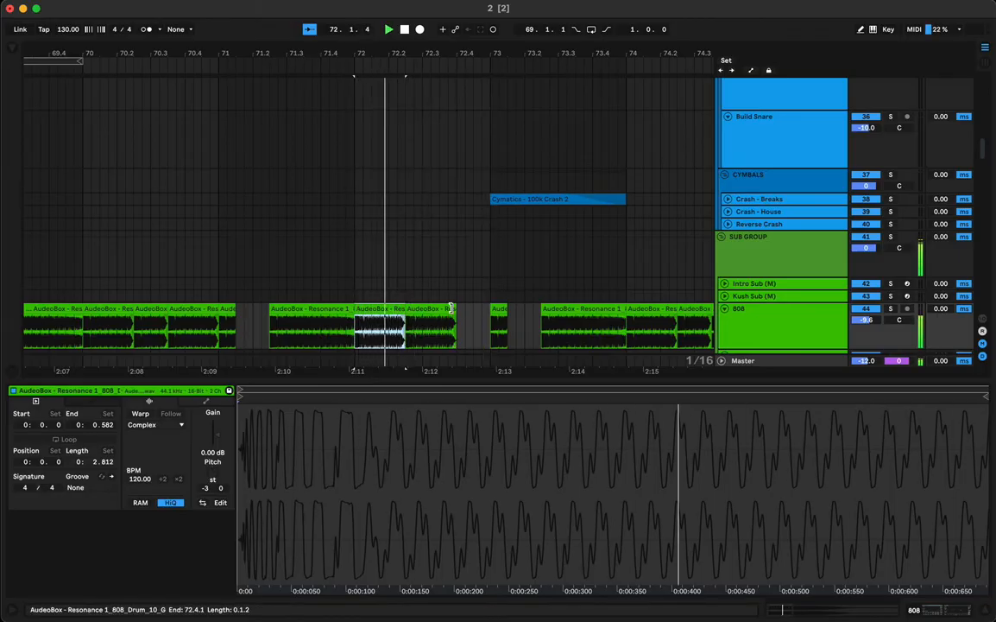
pyautogui.press('space')
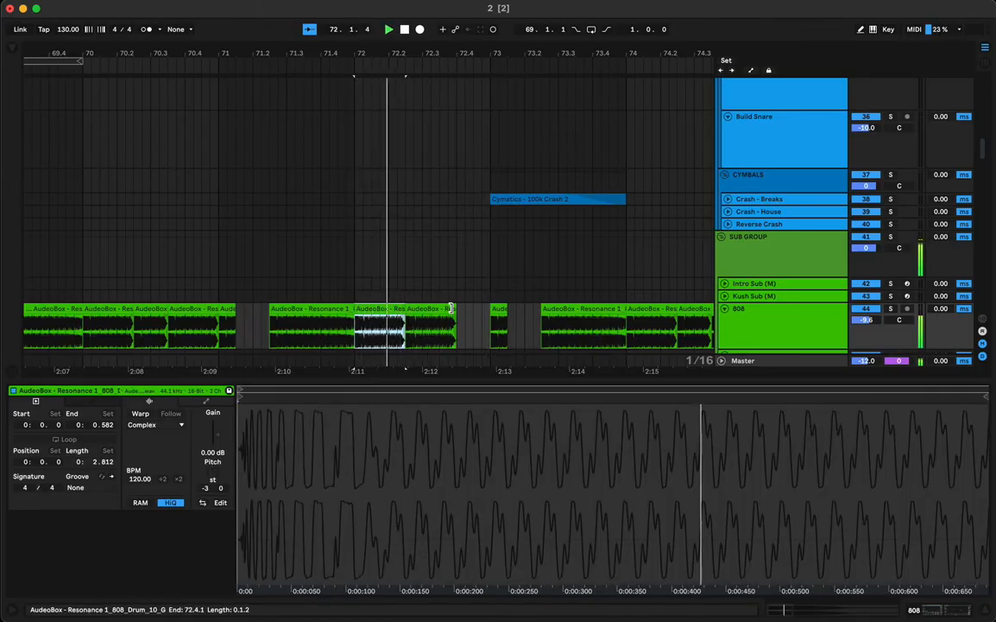
pyautogui.press('space')
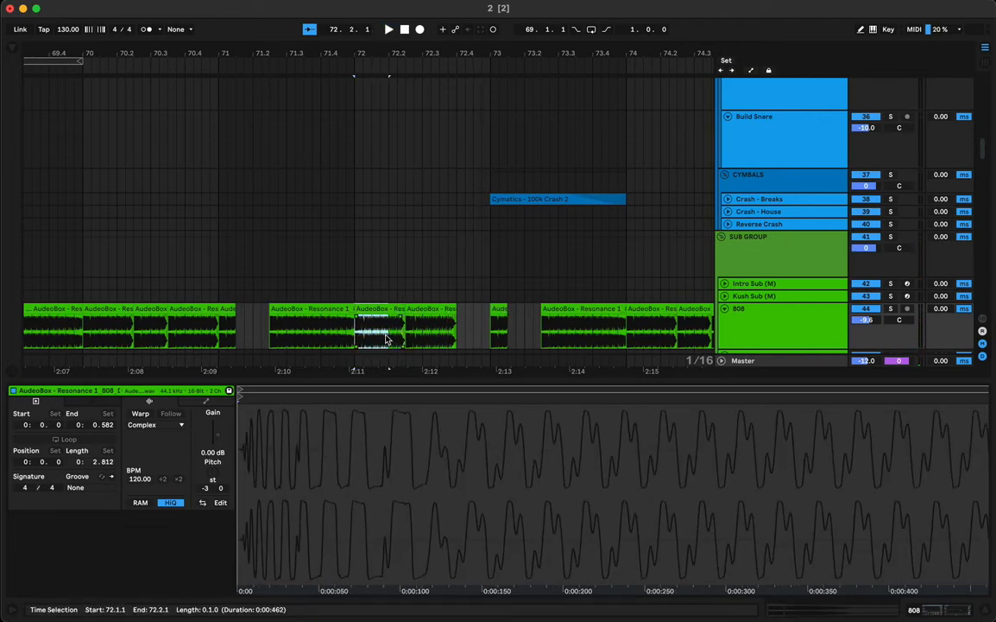
# Copy the first beat of bar 72's 808 to 72.4.1, transpose the copy to +8 semitones and play the bar
pyautogui.click(474, 311)
pyautogui.moveTo(475, 311); pyautogui.dragTo(475, 311)
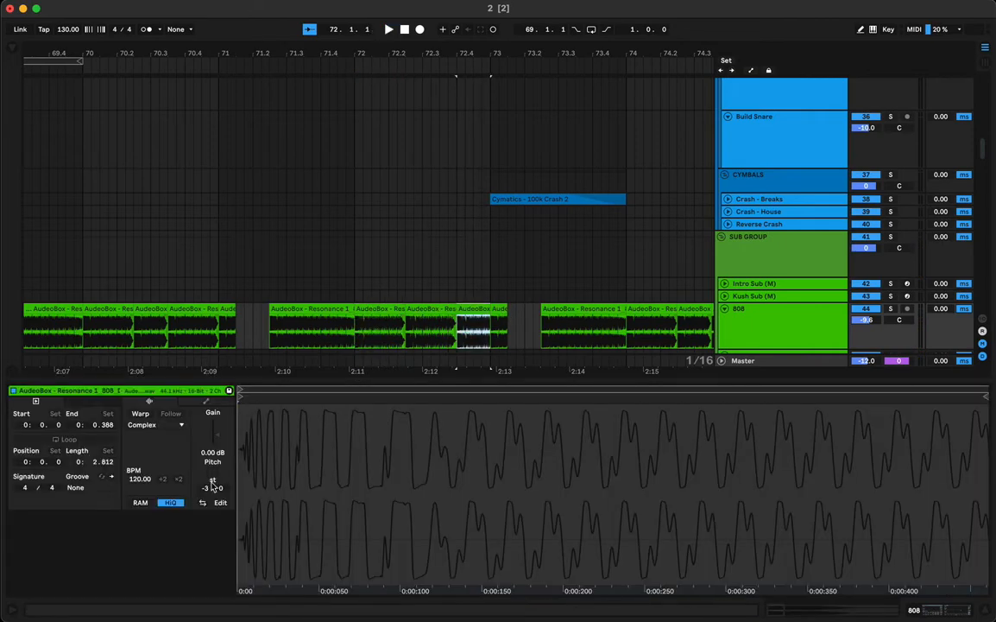
pyautogui.moveTo(206, 488); pyautogui.dragTo(205, 483)
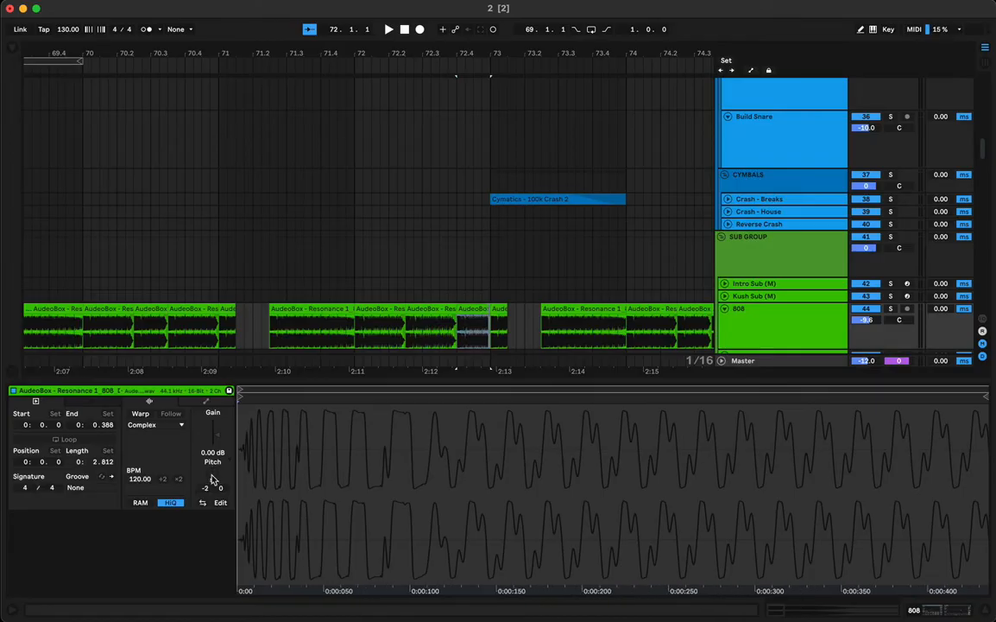
pyautogui.scroll(-2, 218, 481)
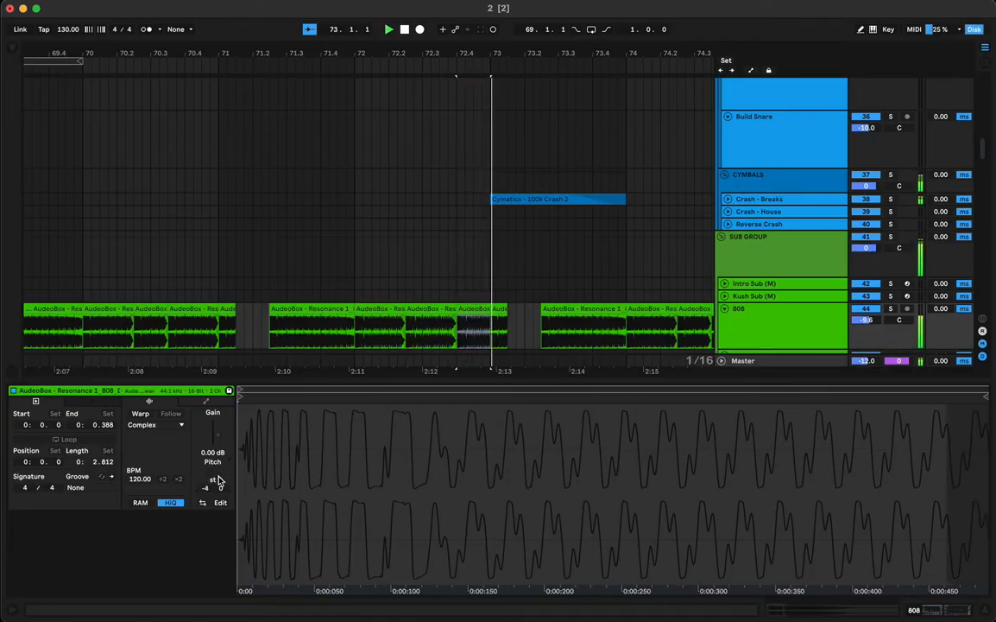
pyautogui.scroll(12, 219, 481)
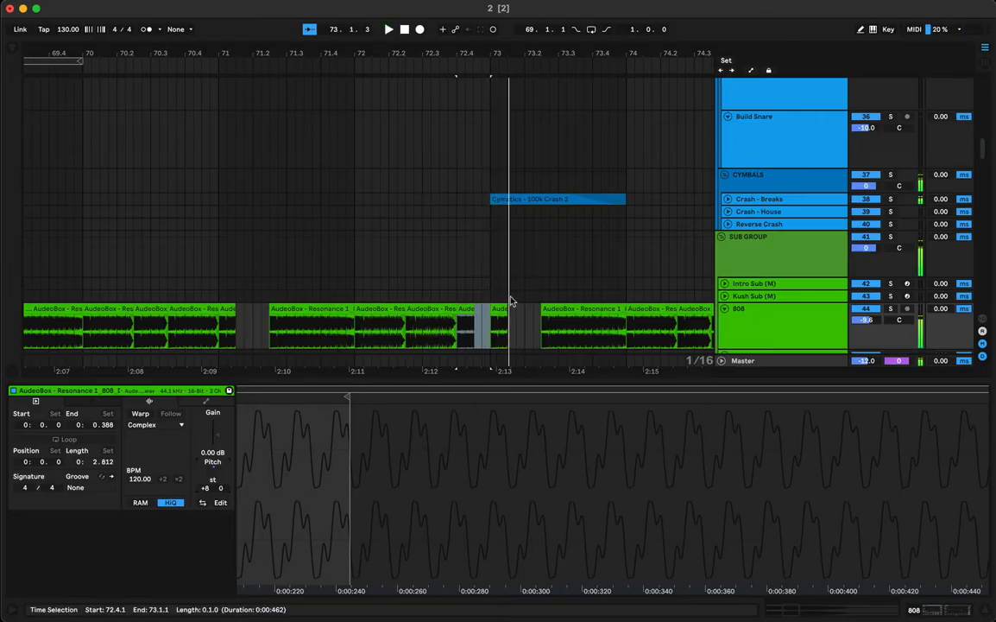
pyautogui.click(470, 308)
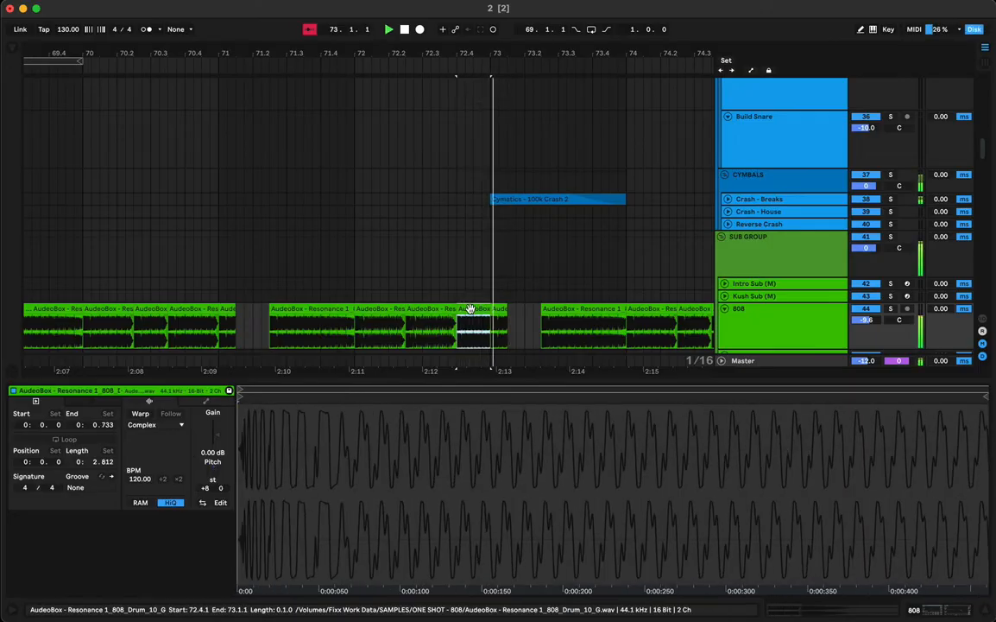
pyautogui.click(384, 308)
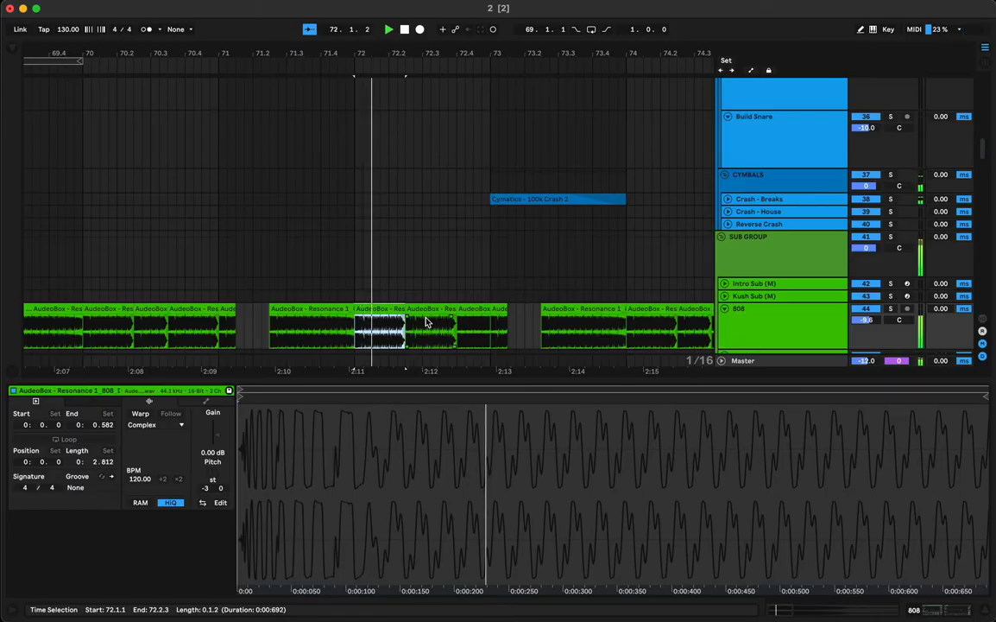
pyautogui.press('space')
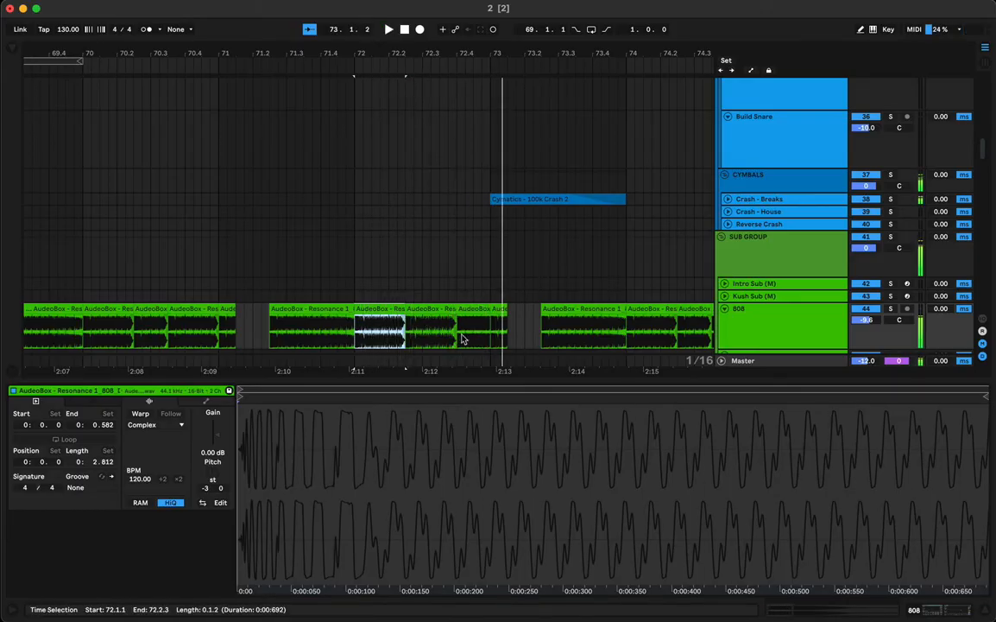
# Divide the 808 copy at 72.4.1 into retriggered hits: sixteenths at 72.4.1 and 72.4.2, and an eighth at 72.4.3
pyautogui.click(460, 334)
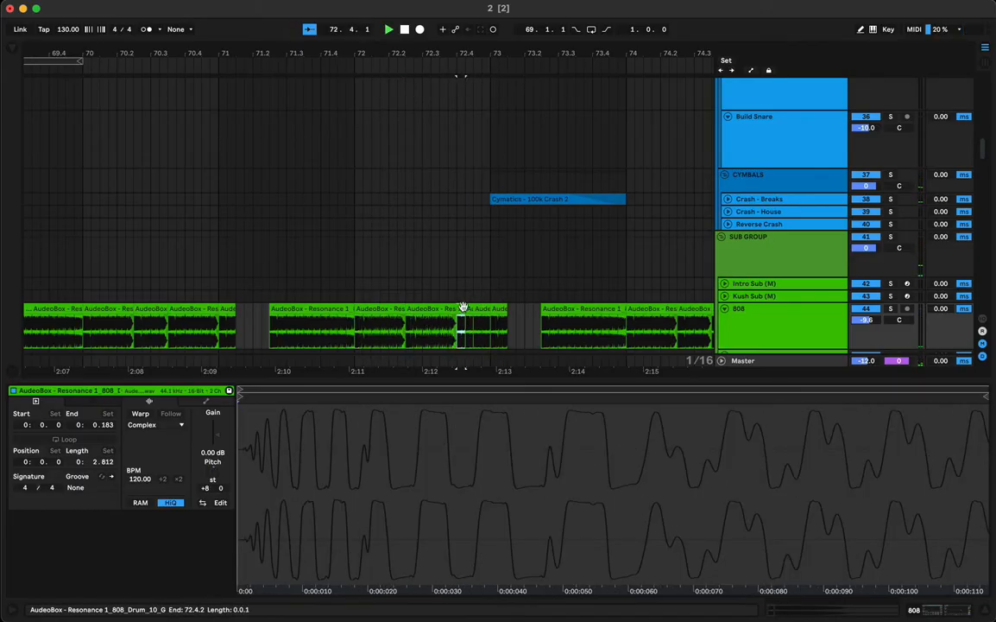
pyautogui.press('space')
pyautogui.press('space')
pyautogui.press('space')
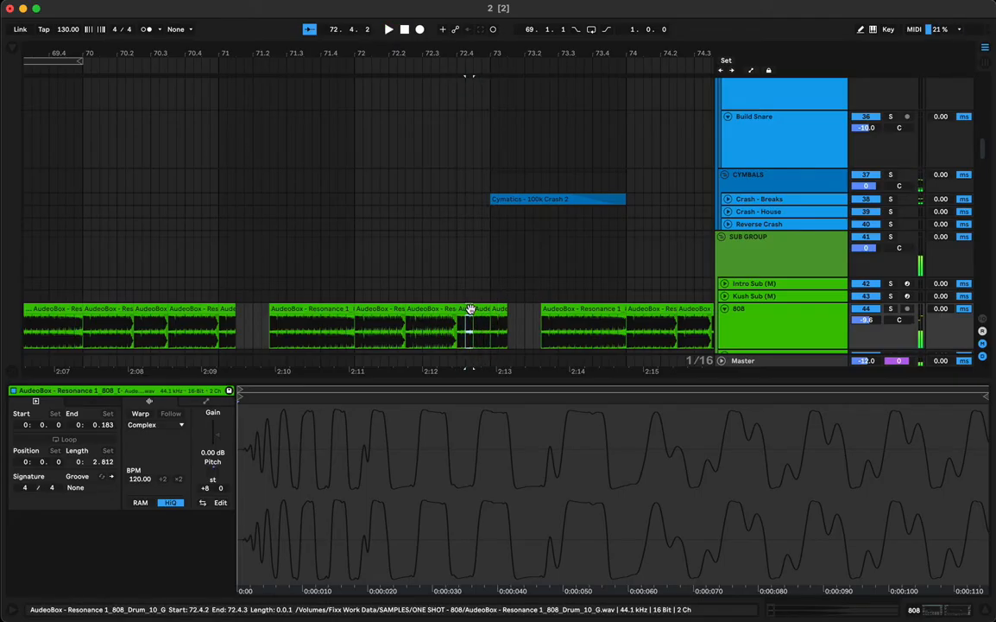
pyautogui.press('super+d')
pyautogui.moveTo(480, 309); pyautogui.dragTo(486, 310)
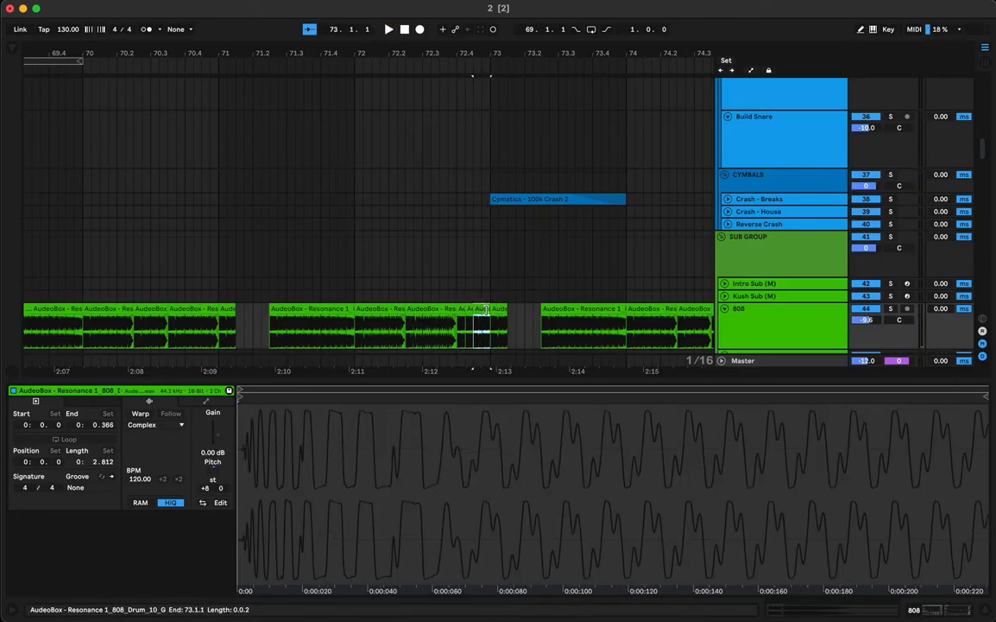
# Transpose the 808 hit at 72.4.3 to -4 semitones and play it back
pyautogui.moveTo(212, 476); pyautogui.dragTo(213, 497)
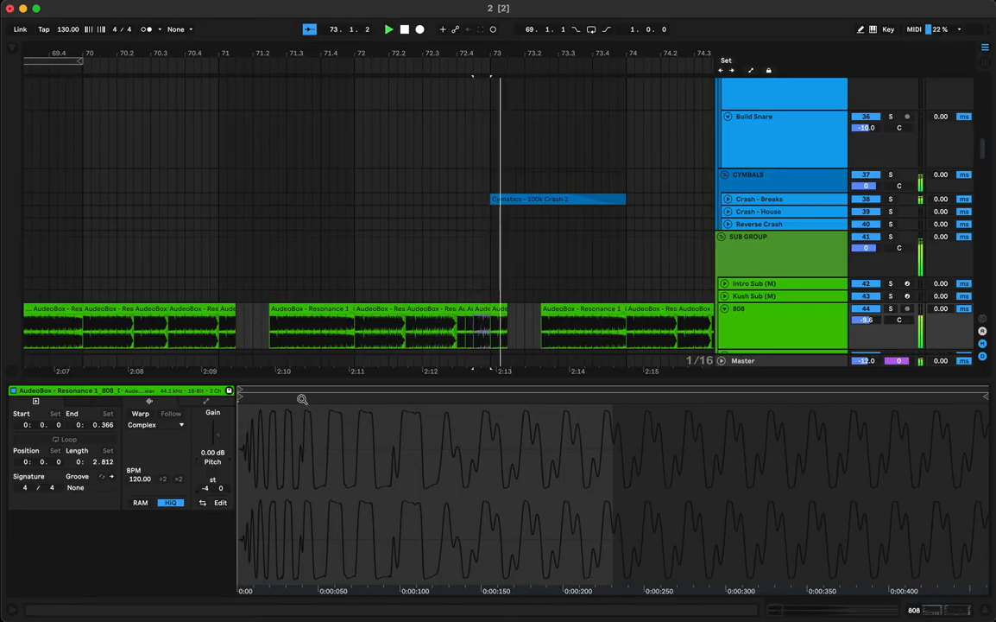
pyautogui.click(447, 297)
pyautogui.press('space')
pyautogui.press('space')
# Play bar 72 from 72.1.1 several times to review the complete 808 fill
pyautogui.click(359, 310)
pyautogui.press('space')
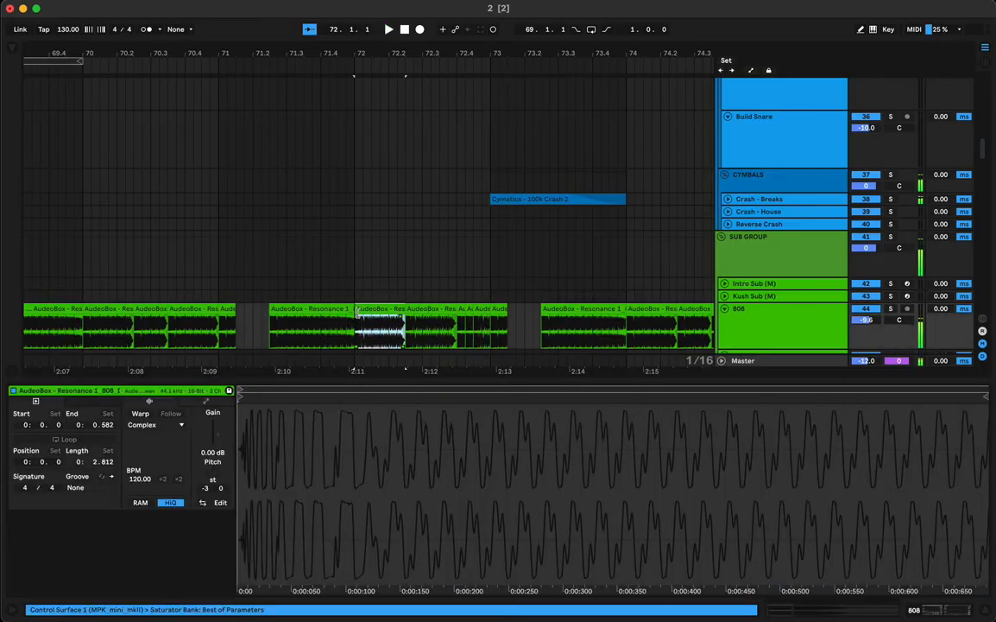
pyautogui.press('space')
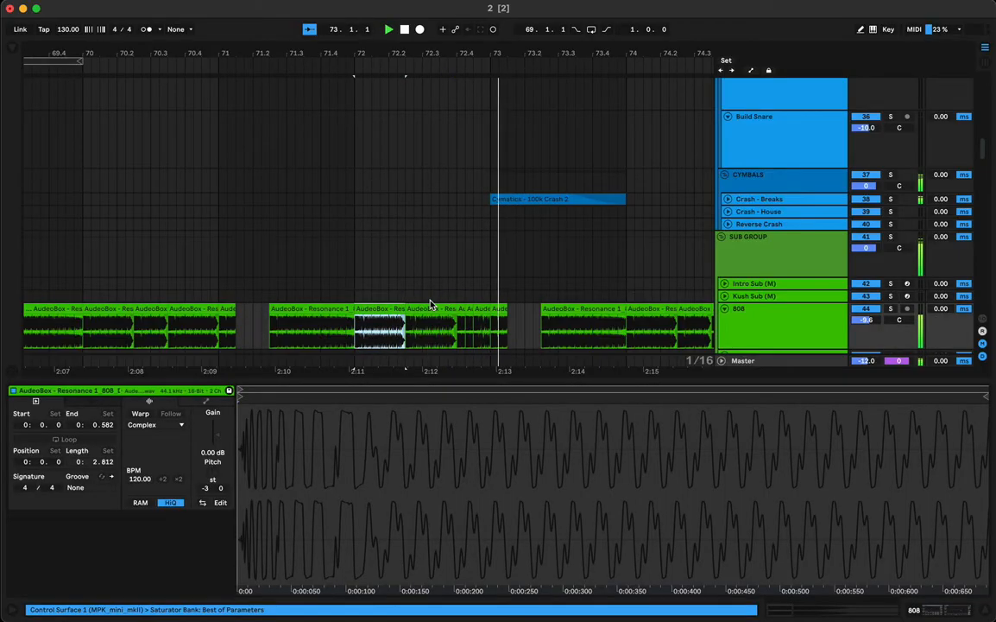
pyautogui.press('space')
pyautogui.press('space')
pyautogui.click(453, 318)
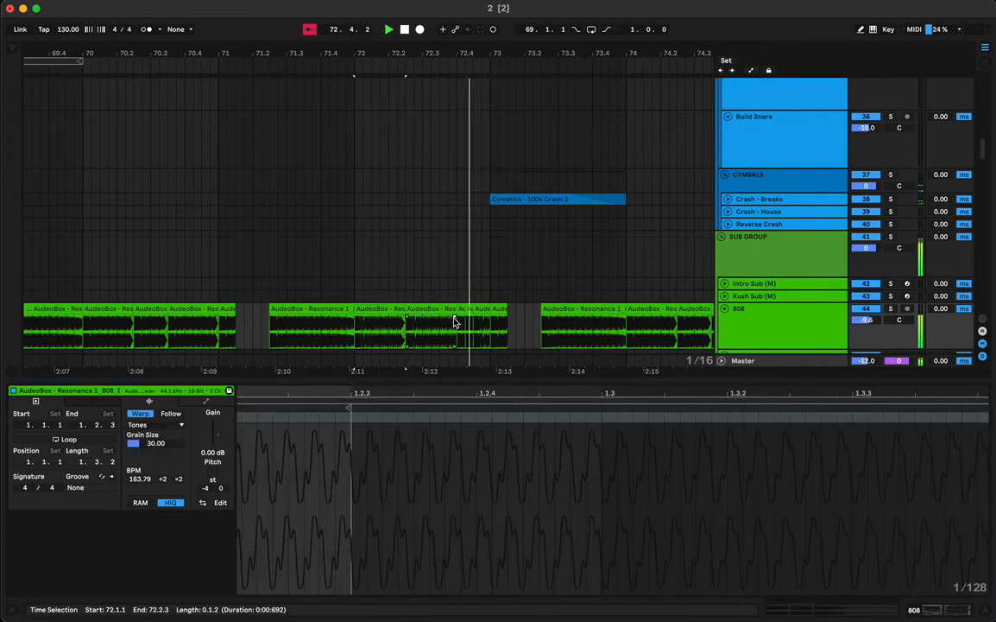
pyautogui.click(367, 313)
pyautogui.press('space')
pyautogui.press('space')
# Play the drop from 64.4.1 and copy the last Girly Vox clip before the drop to 72.1.1
pyautogui.moveTo(416, 52); pyautogui.dragTo(416, 7)
pyautogui.click(224, 336)
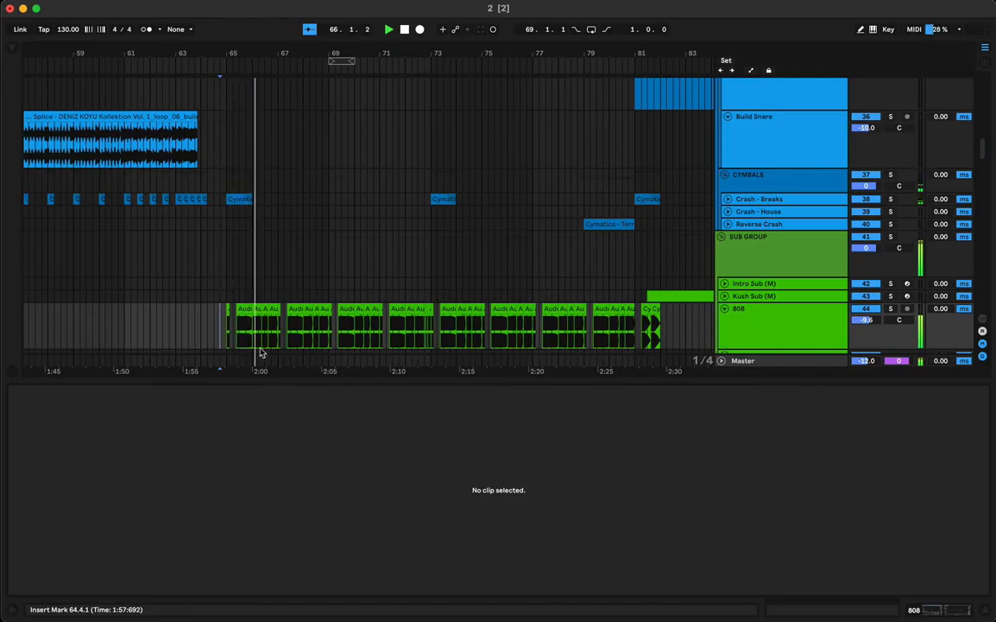
pyautogui.scroll(-20, 355, 291)
pyautogui.hscroll(-2, 356, 291)
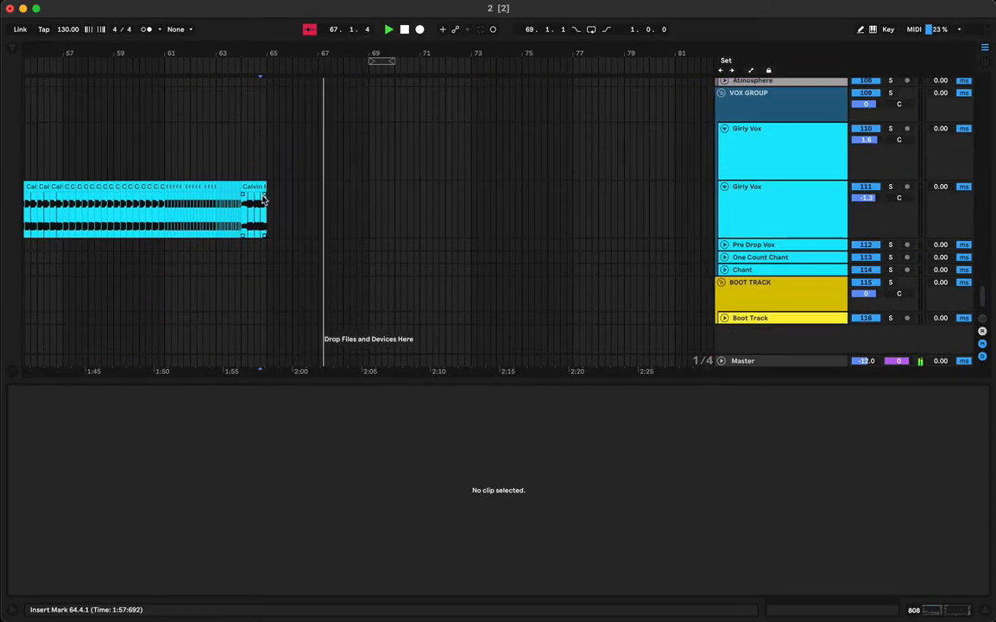
pyautogui.moveTo(264, 199); pyautogui.dragTo(458, 191)
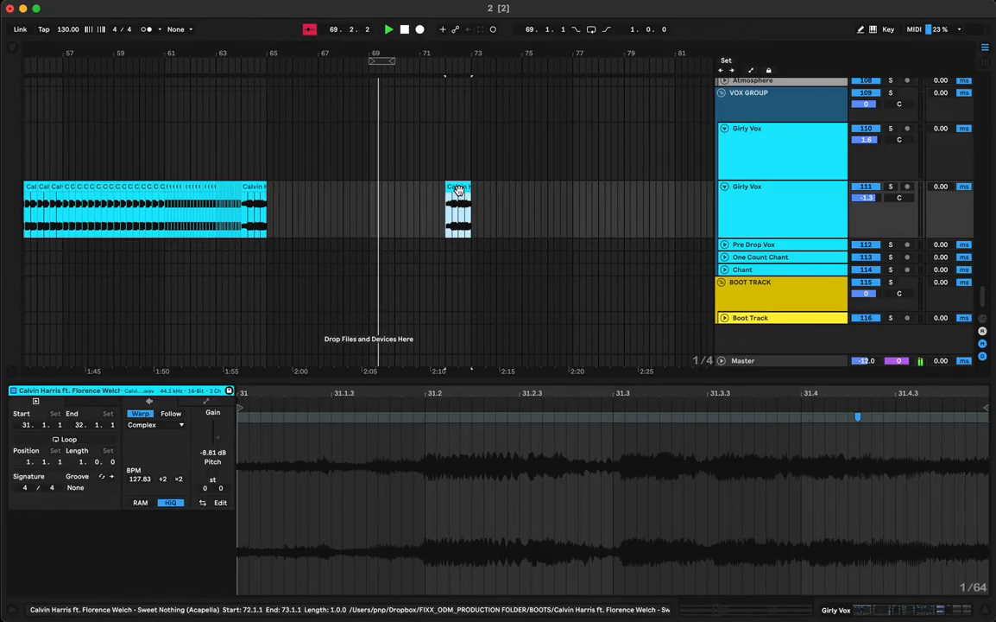
pyautogui.scroll(10, 509, 228)
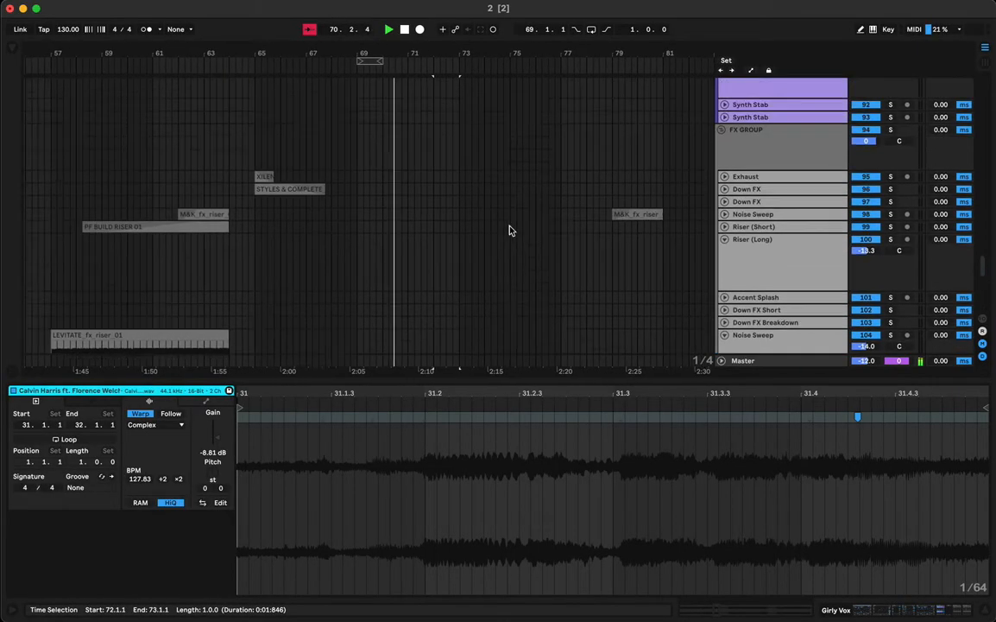
pyautogui.scroll(-10, 509, 231)
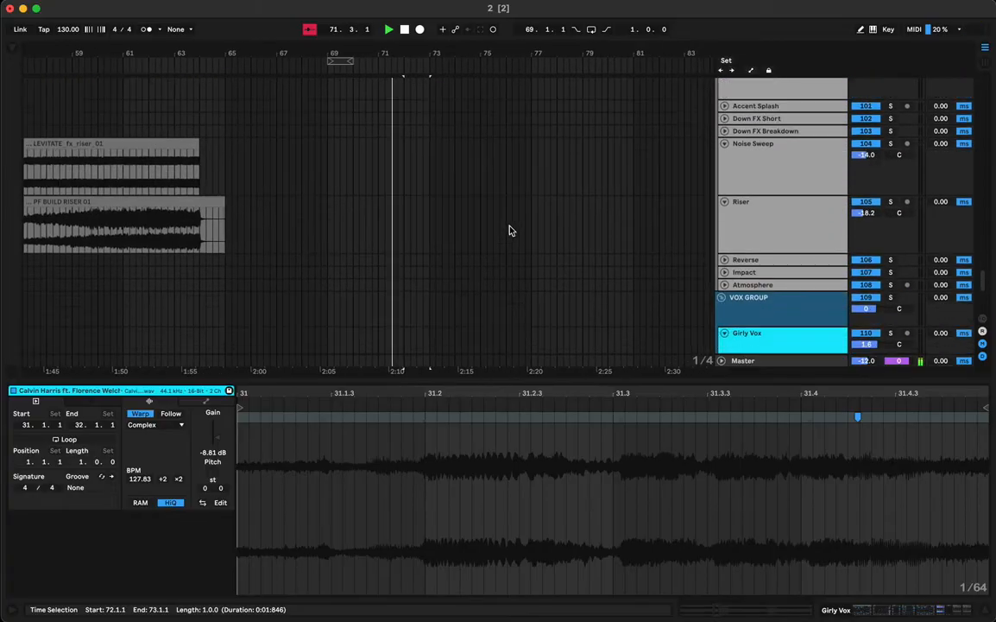
# Play through the second half of the drop while reviewing the vocal, chord, bass and drum group tracks
pyautogui.scroll(-1, 510, 230)
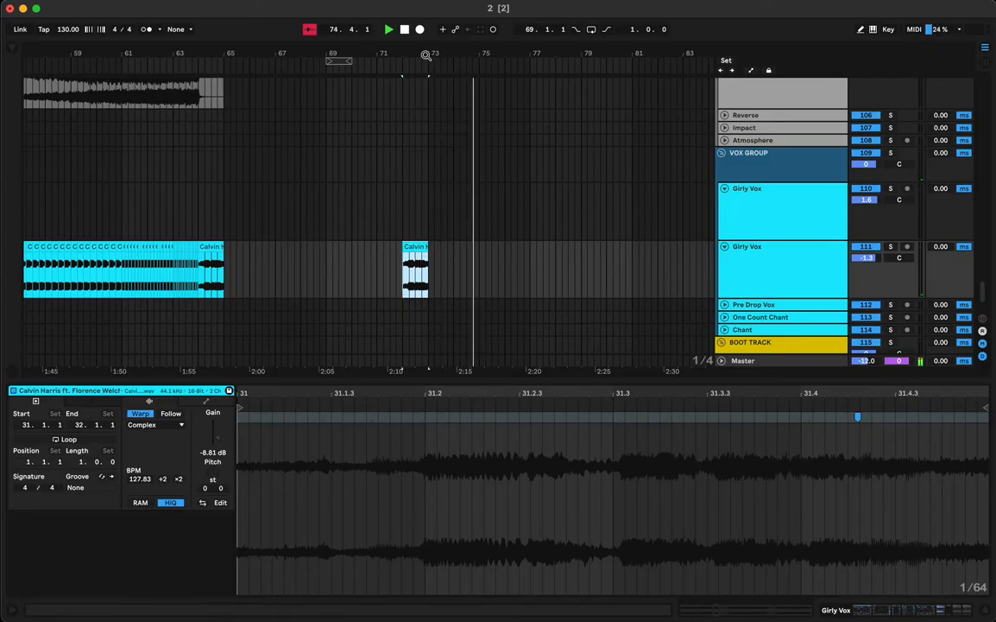
pyautogui.click(409, 228)
pyautogui.scroll(10, 417, 233)
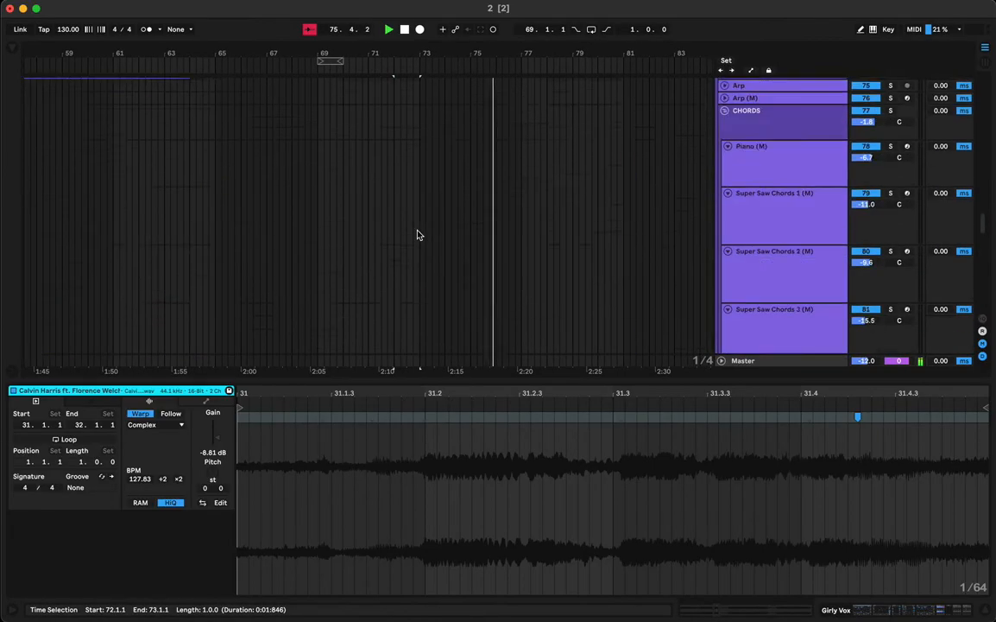
pyautogui.scroll(4, 416, 233)
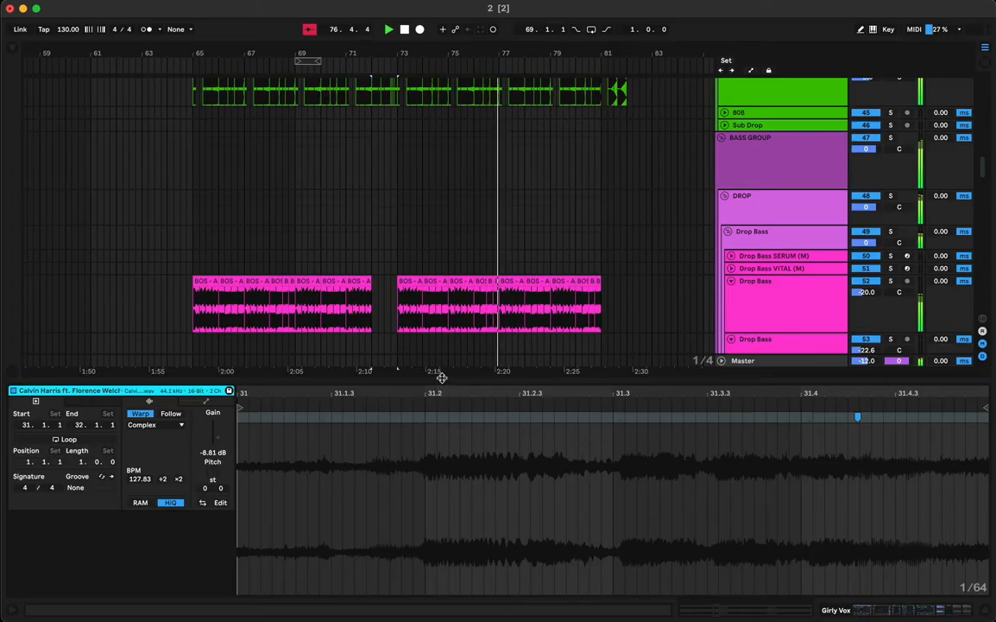
pyautogui.press('super+alt+l')
pyautogui.click(208, 282)
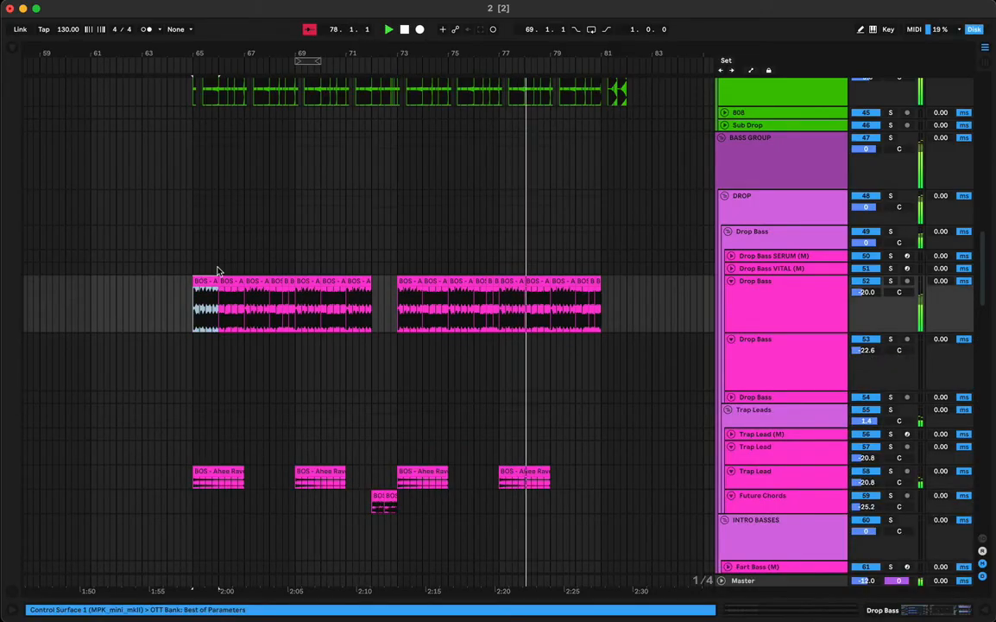
pyautogui.click(191, 233)
pyautogui.scroll(15, 256, 300)
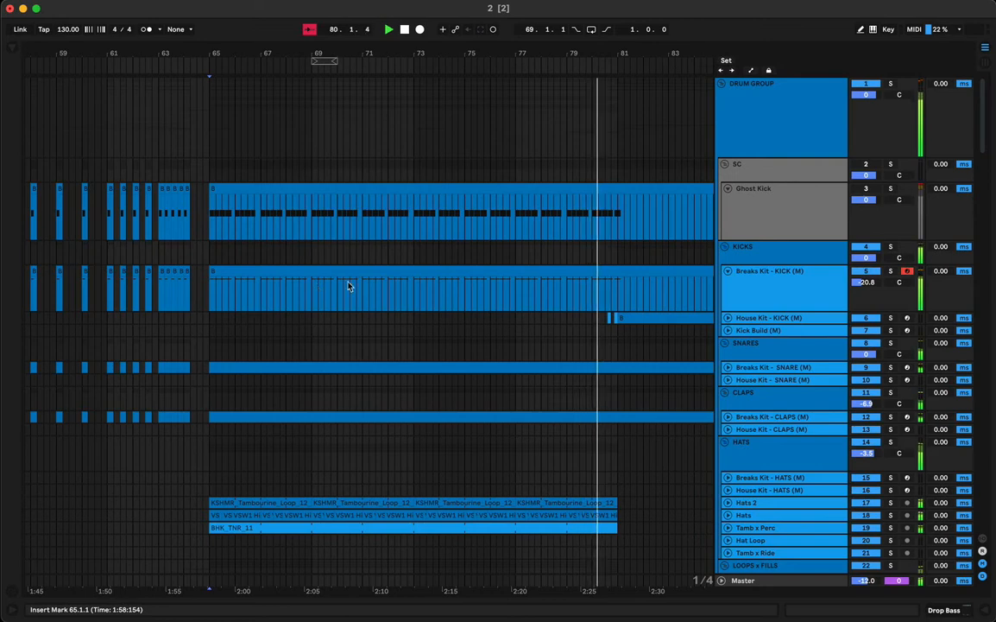
# Delete the short House Kit - KICK clips just before bar 81 and play the drop from 65.1.1
pyautogui.press('space')
pyautogui.click(611, 319)
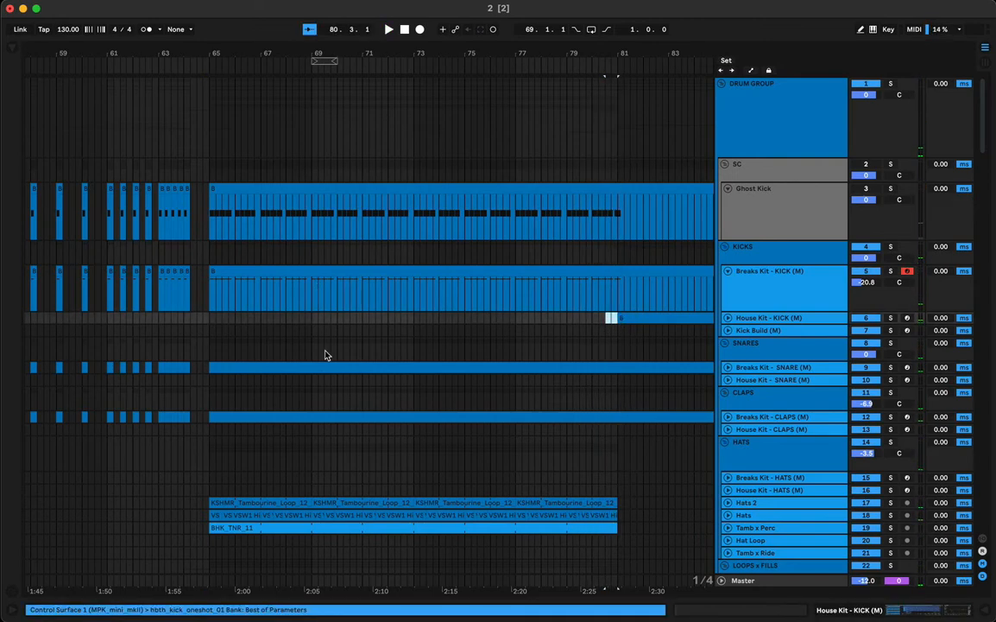
pyautogui.doubleClick(215, 319)
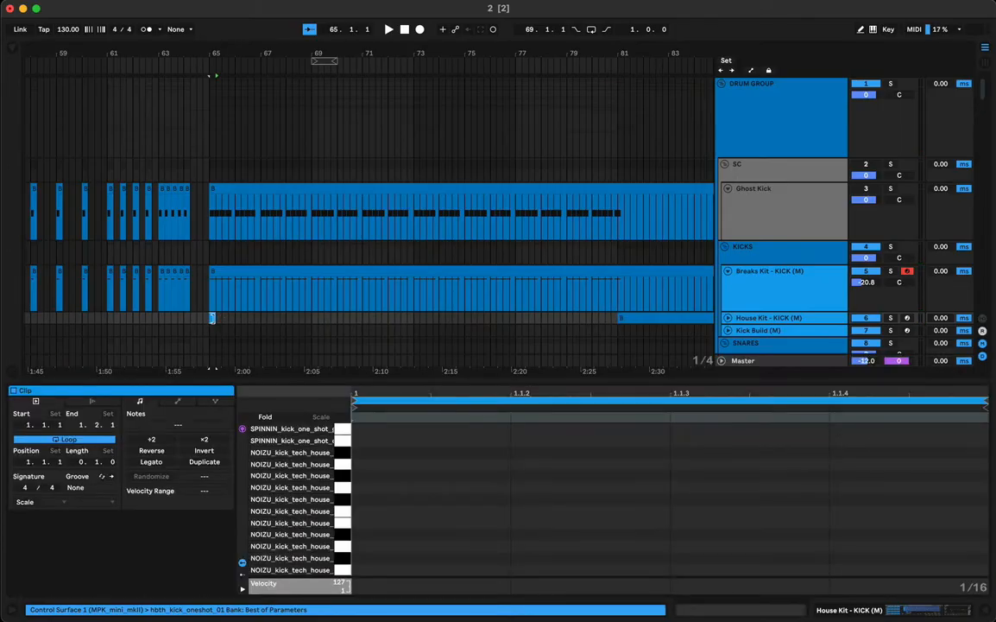
pyautogui.press('Delete')
pyautogui.click(210, 317)
pyautogui.press('space')
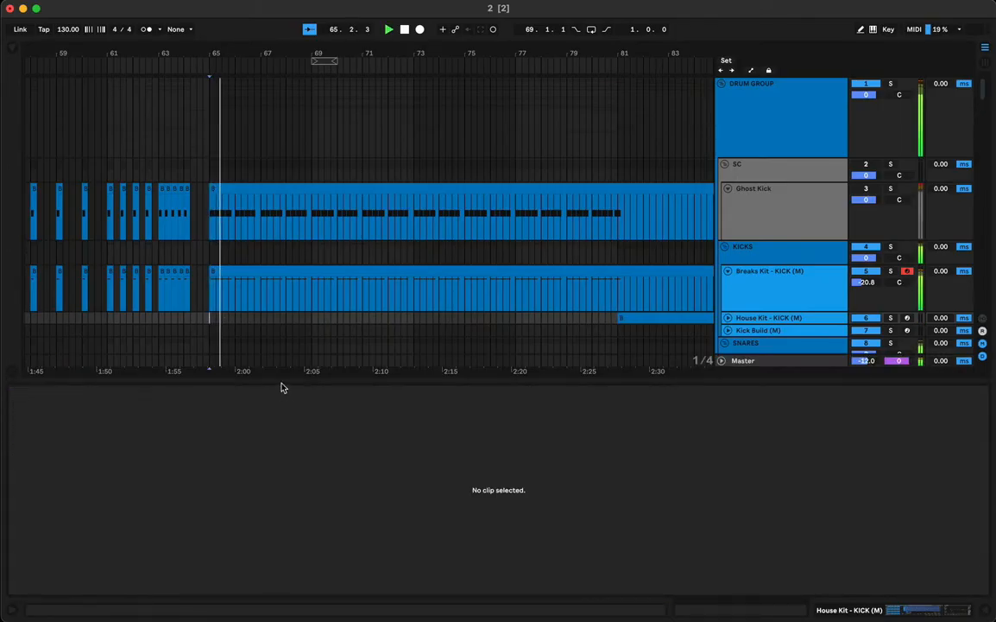
# Search the BREAKS folder for "booty" and preview BREAKZ_FAMOUS BOOTY_16.wav
pyautogui.doubleClick(283, 380)
pyautogui.scroll(-5, 345, 404)
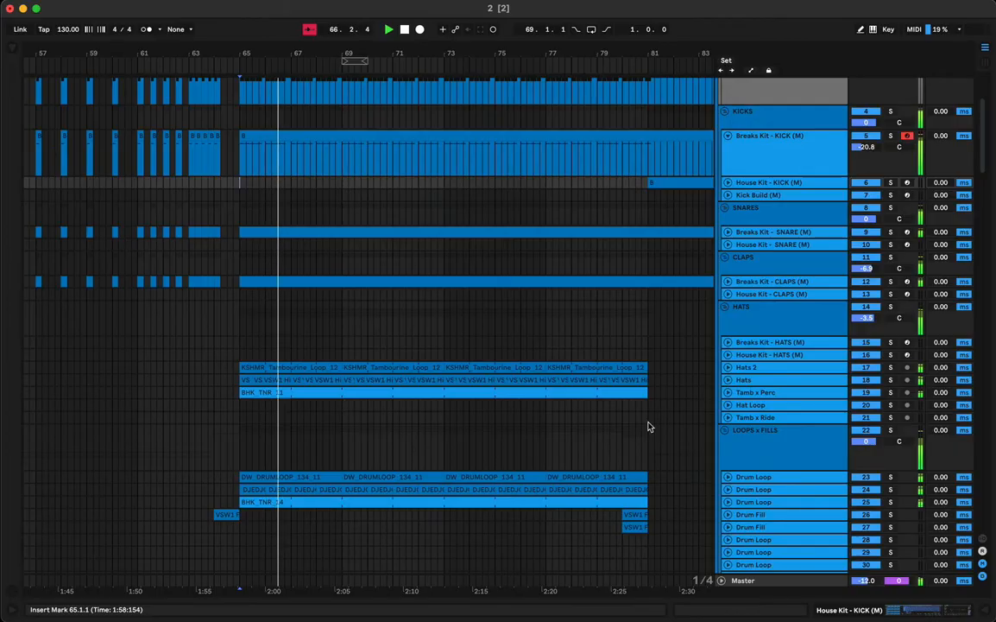
pyautogui.scroll(-4, 639, 384)
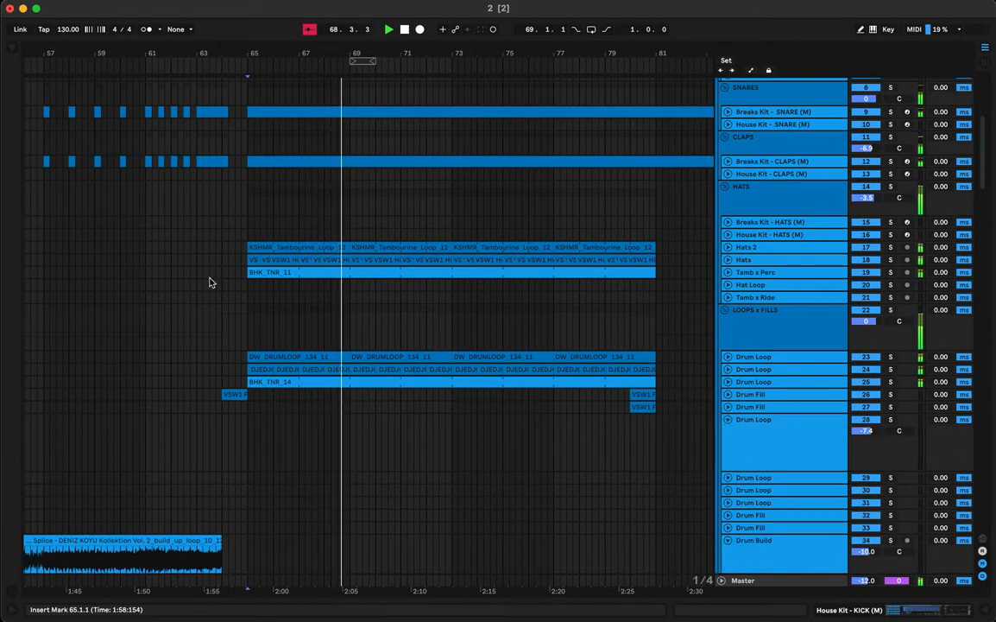
pyautogui.click(15, 51)
pyautogui.click(64, 54)
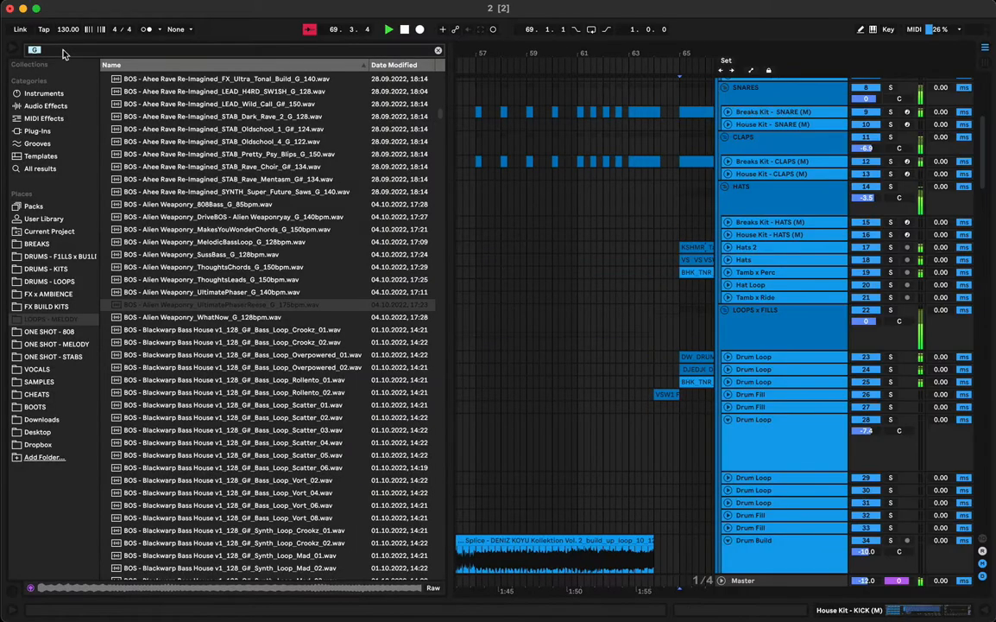
pyautogui.write('booty')
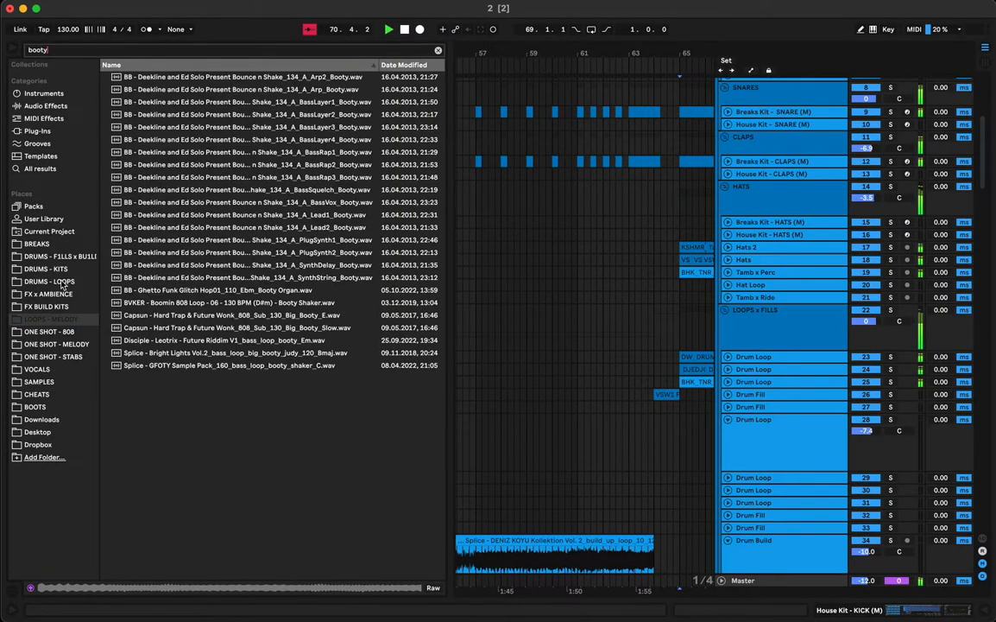
pyautogui.click(54, 246)
pyautogui.click(177, 293)
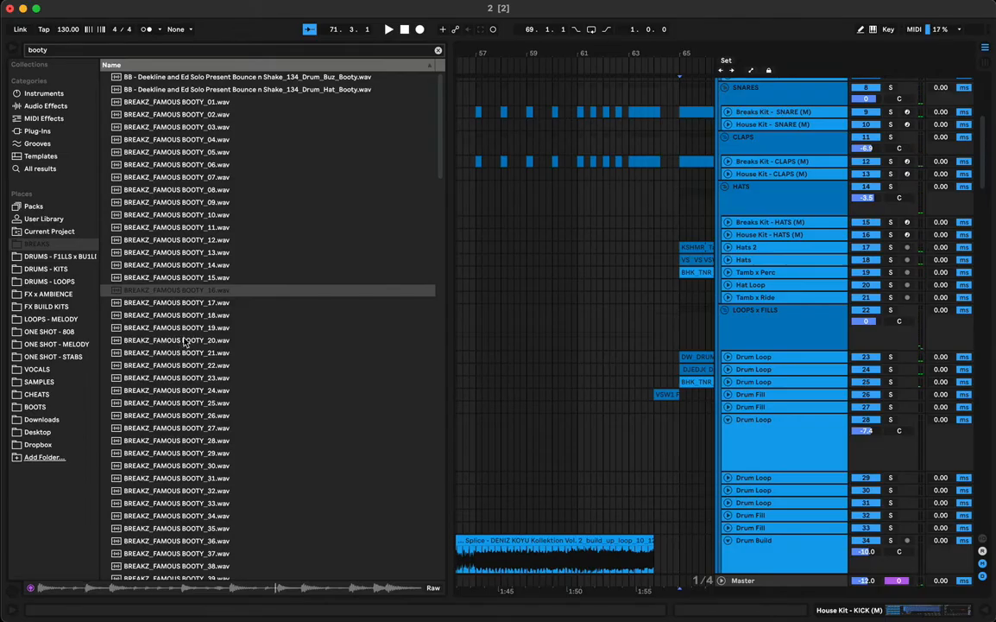
# Add BREAKZ_FAMOUS BOOTY_16 to Drum Loop track 28 and arrange it from bar 73 to bar 81 during playback
pyautogui.hscroll(5, 471, 327)
pyautogui.scroll(-2, 470, 327)
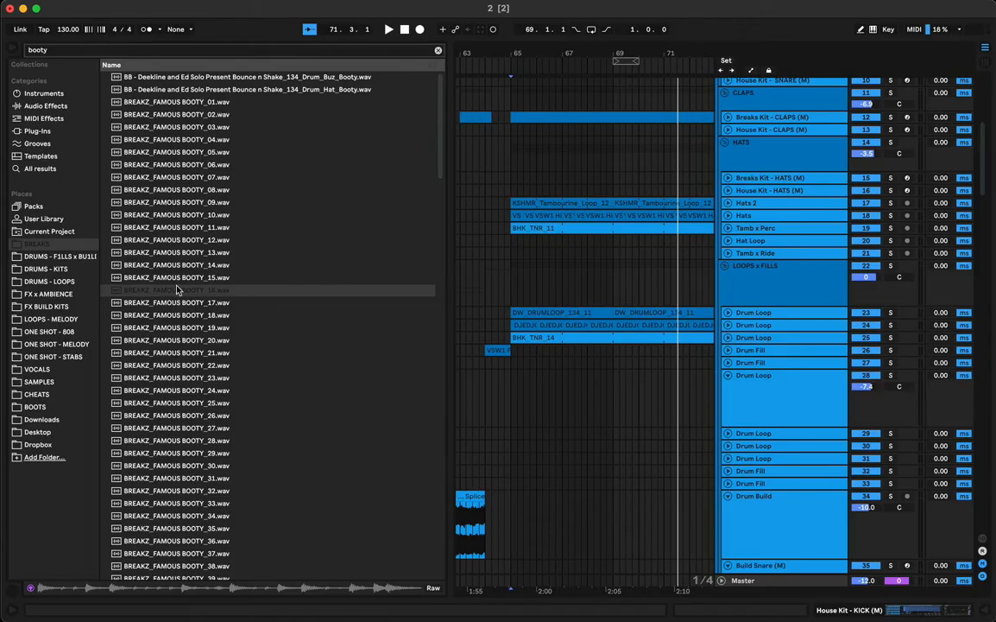
pyautogui.moveTo(178, 291); pyautogui.dragTo(612, 380)
pyautogui.press('space')
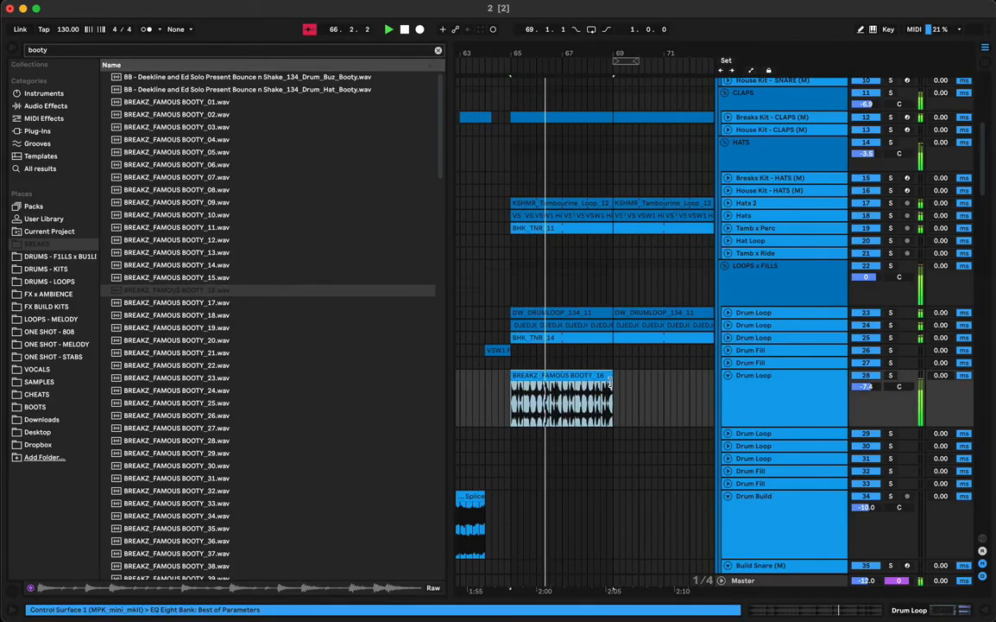
pyautogui.moveTo(567, 50); pyautogui.dragTo(506, 13)
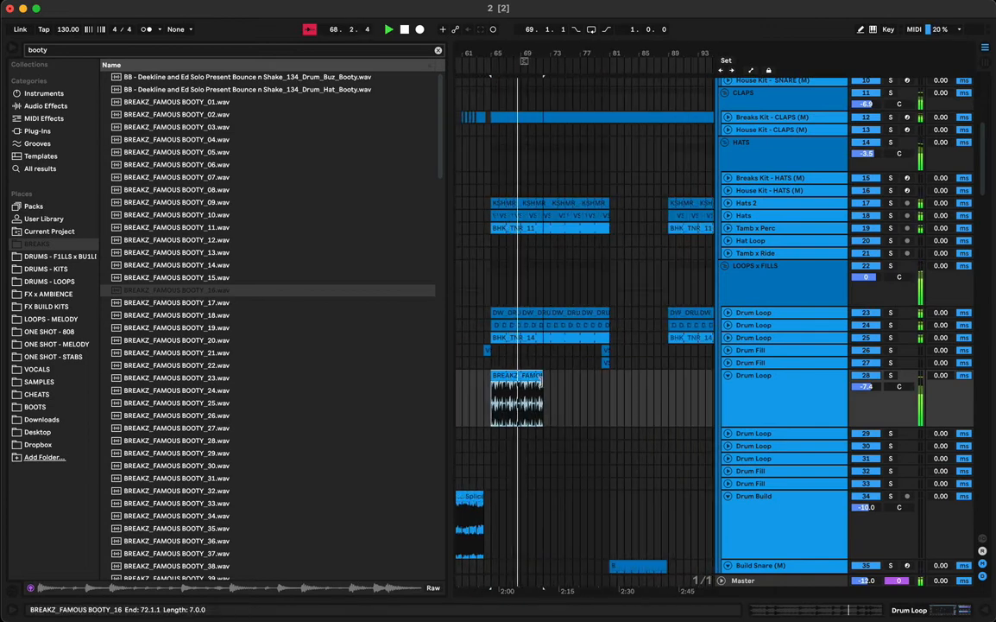
pyautogui.hotkey('ctrl', 'd')
pyautogui.moveTo(524, 374); pyautogui.dragTo(598, 386)
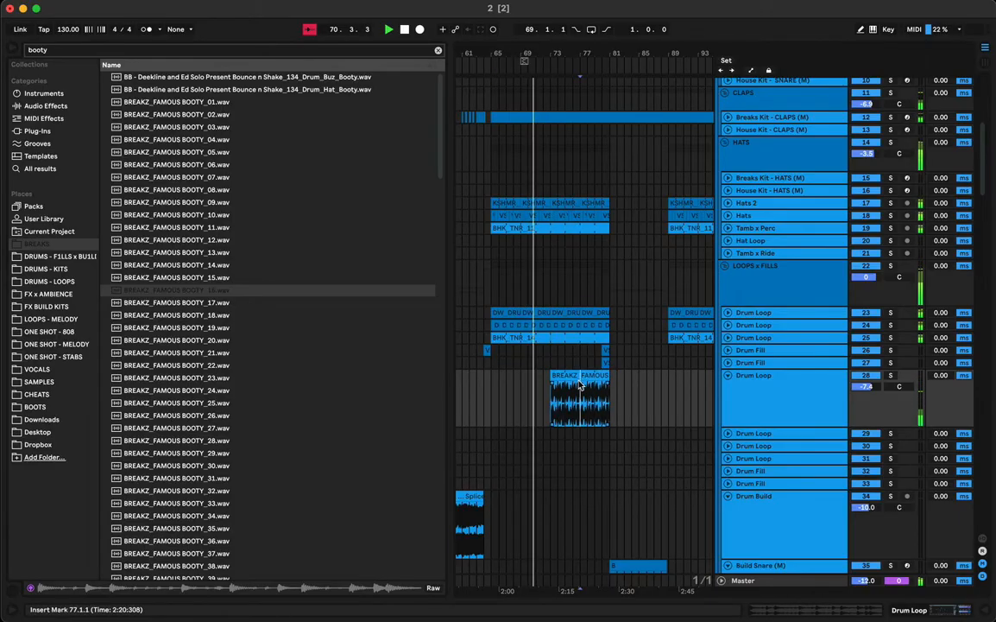
# Lower the BREAKZ_FAMOUS BOOTY_16 clip gain to -4.96 dB and add a warp marker at 1.2
pyautogui.doubleClick(596, 395)
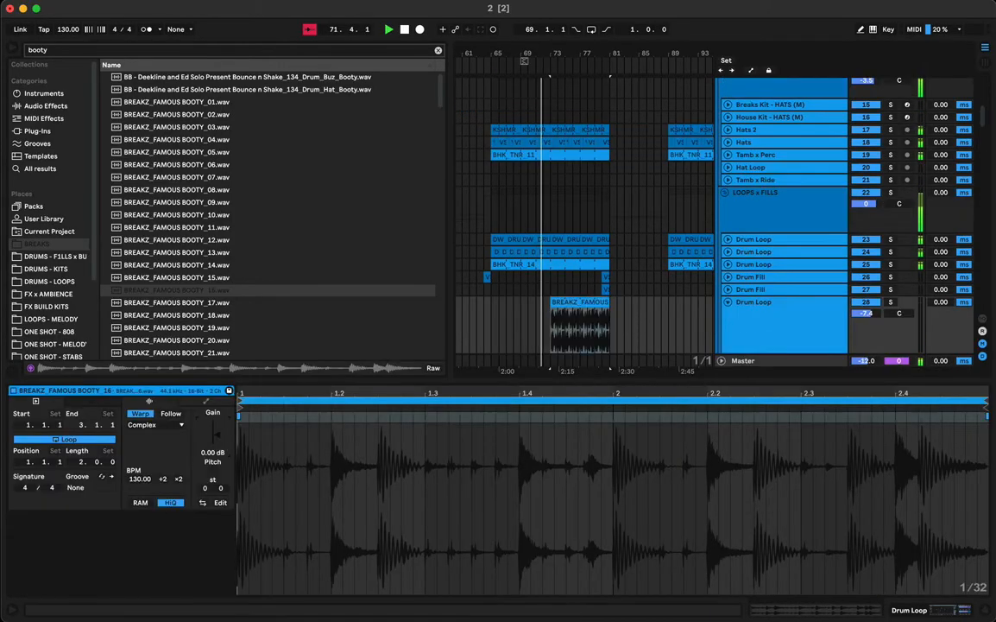
pyautogui.moveTo(216, 435); pyautogui.dragTo(216, 446)
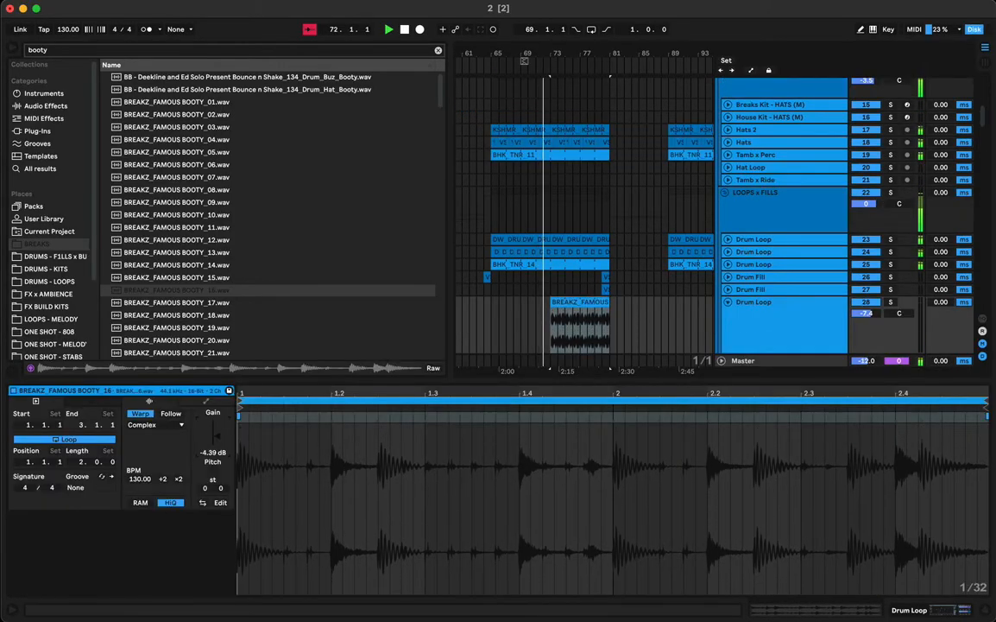
pyautogui.doubleClick(330, 418)
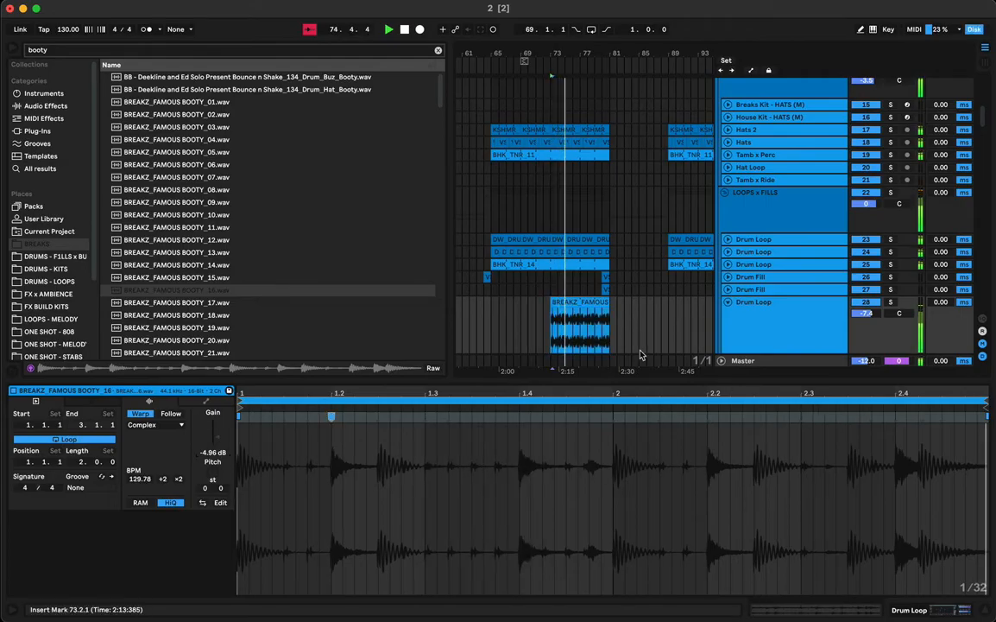
pyautogui.doubleClick(616, 380)
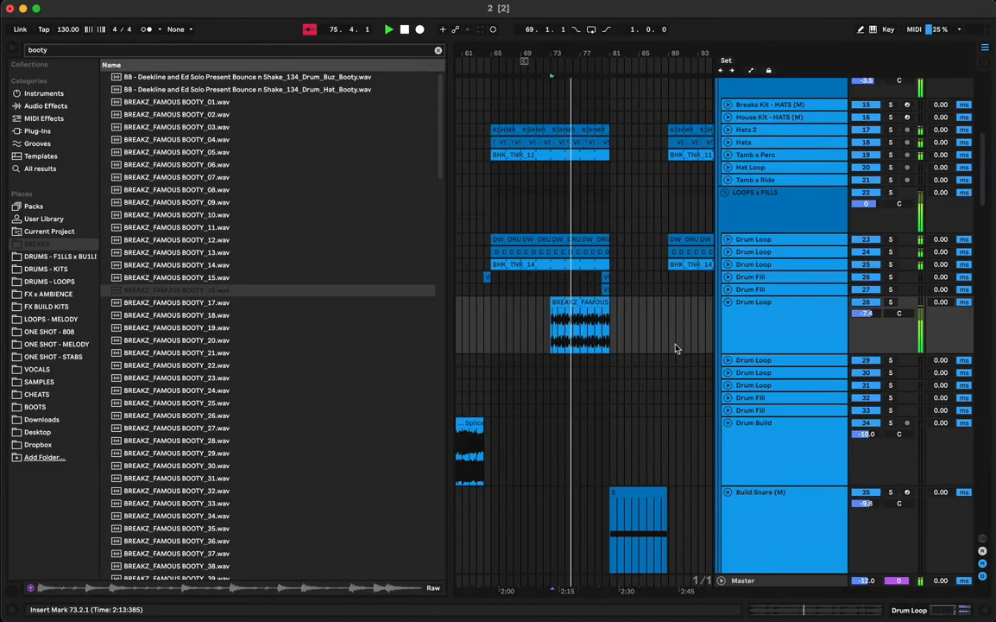
# Preview BREAKZ_FAMOUS BOOTY_26 and place it on Drum Loop track 29, looped from bar 65 to bar 81
pyautogui.click(728, 360)
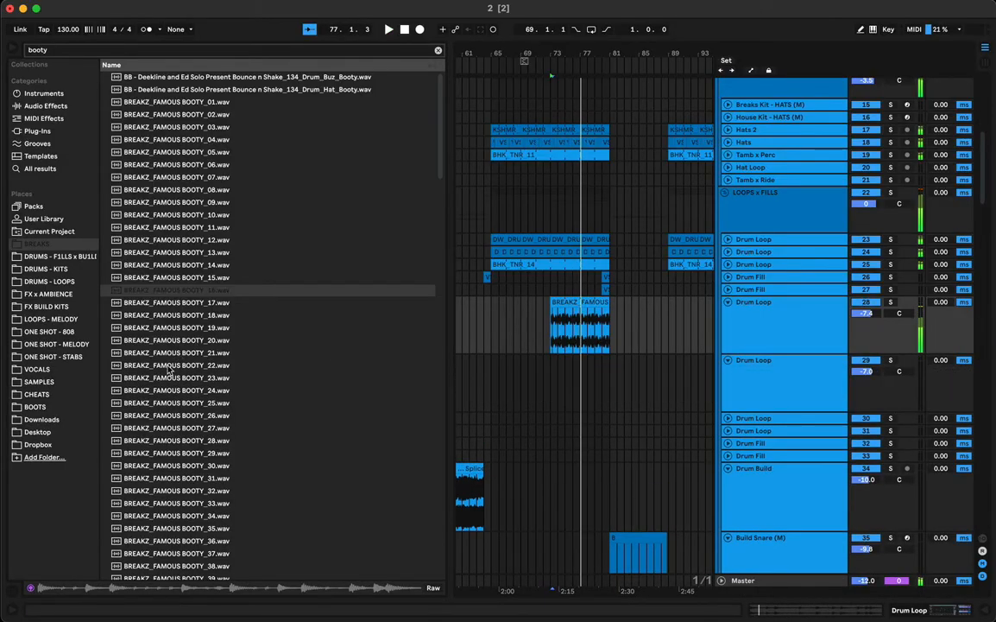
pyautogui.click(160, 415)
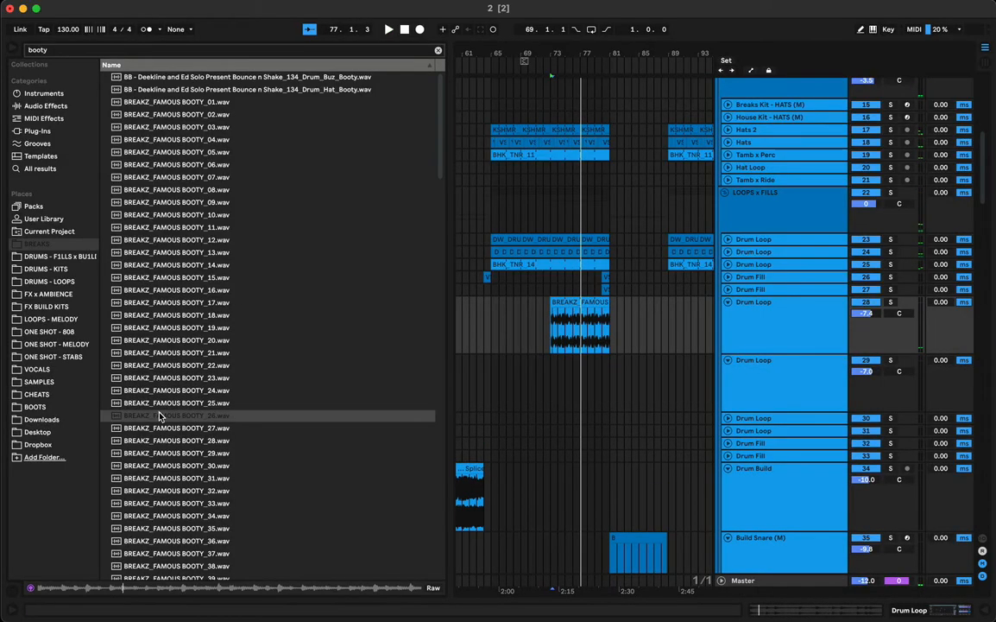
pyautogui.moveTo(167, 417); pyautogui.dragTo(548, 368)
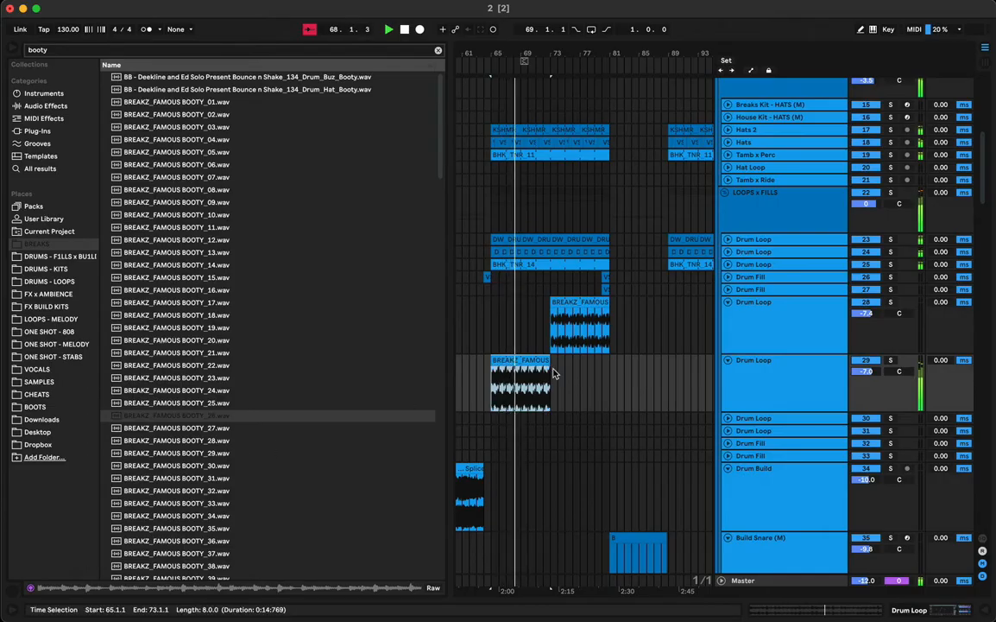
pyautogui.moveTo(550, 366); pyautogui.dragTo(609, 374)
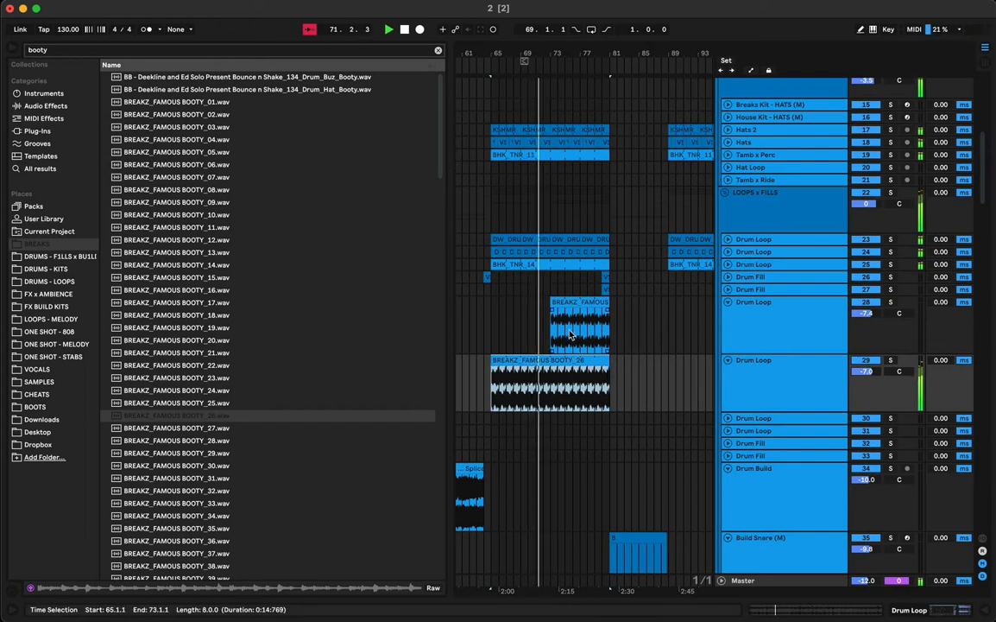
# Audition other booty breaks and replace the BOOTY_16 clip on Drum Loop track 28 with BREAKZ_FAMOUS BOOTY_10, looped from bar 65 to bar 81
pyautogui.click(576, 302)
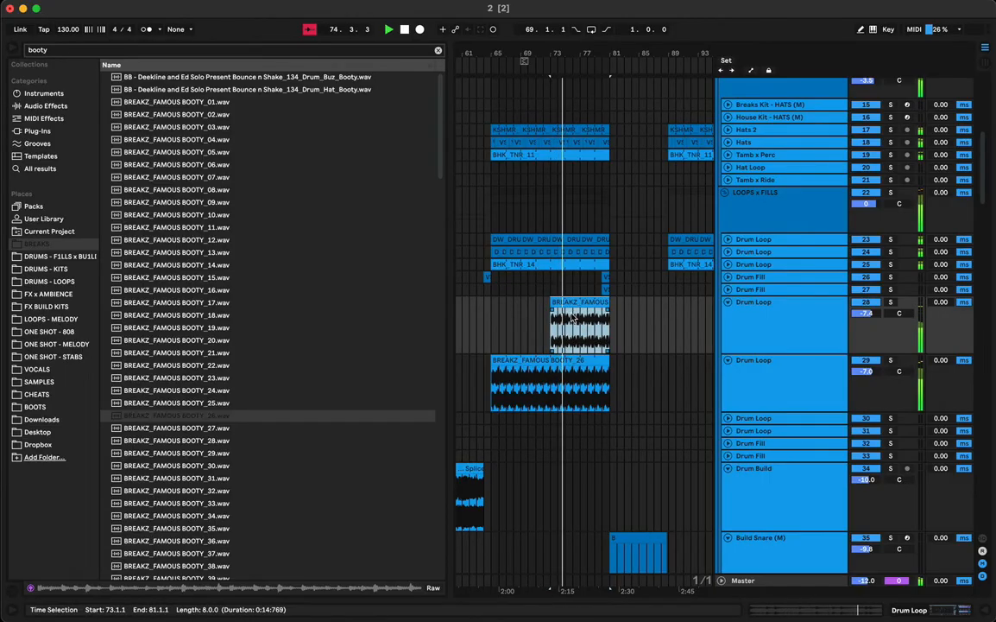
pyautogui.press('Delete')
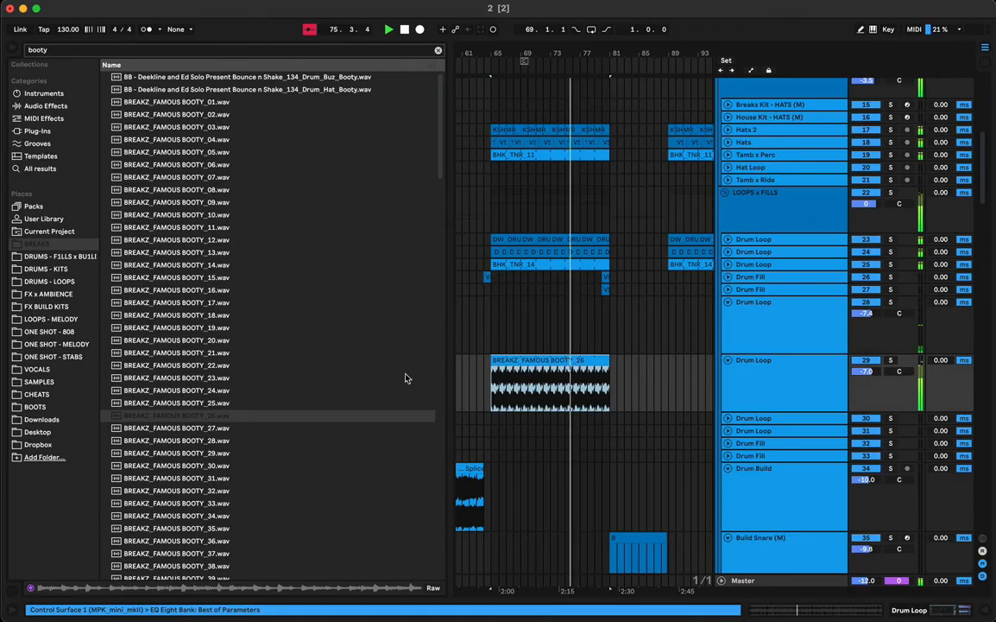
pyautogui.click(194, 261)
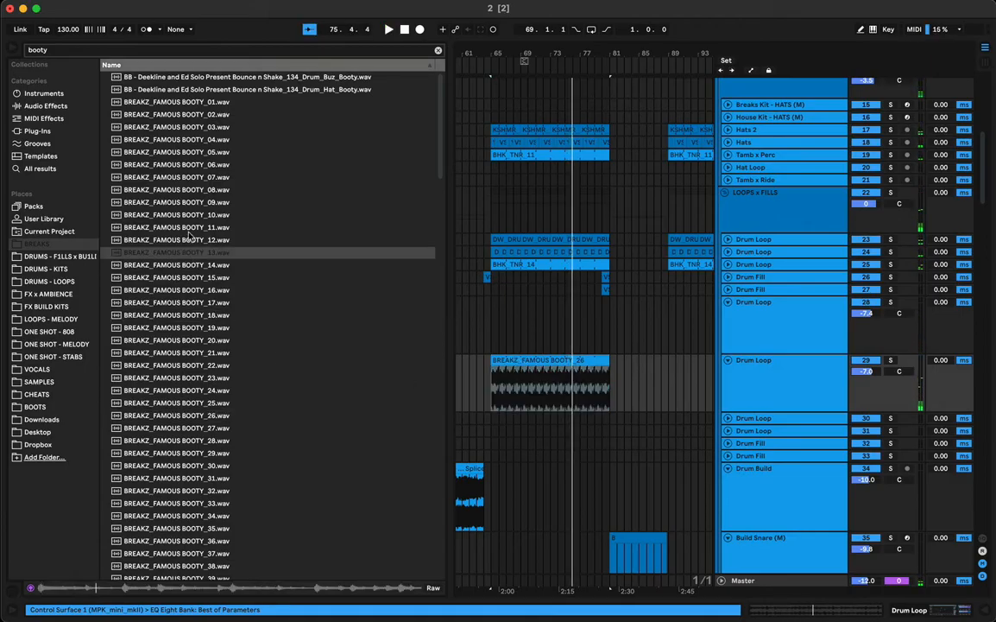
pyautogui.click(191, 226)
pyautogui.click(192, 205)
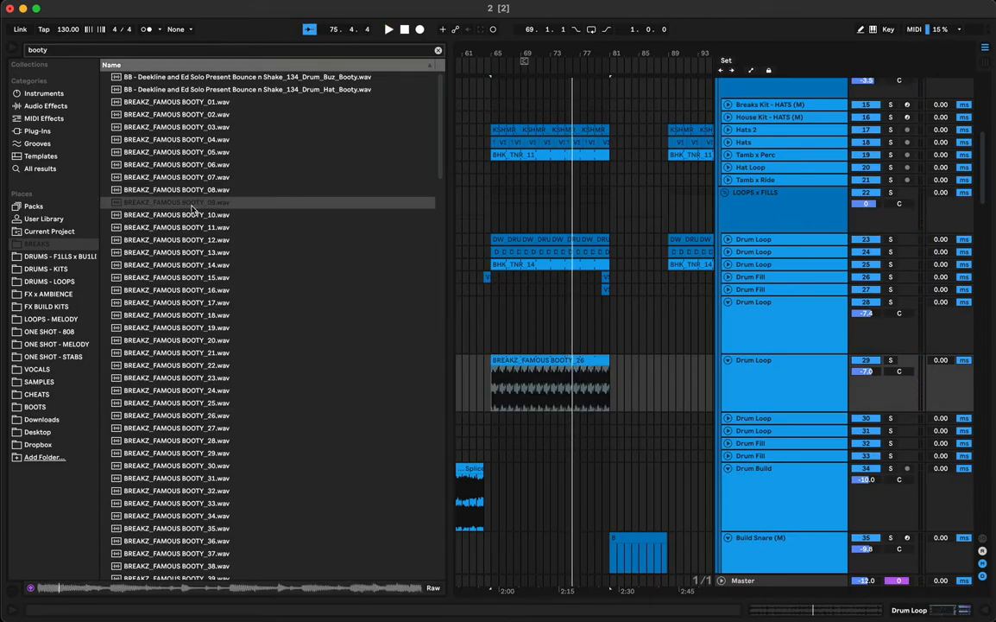
pyautogui.click(191, 214)
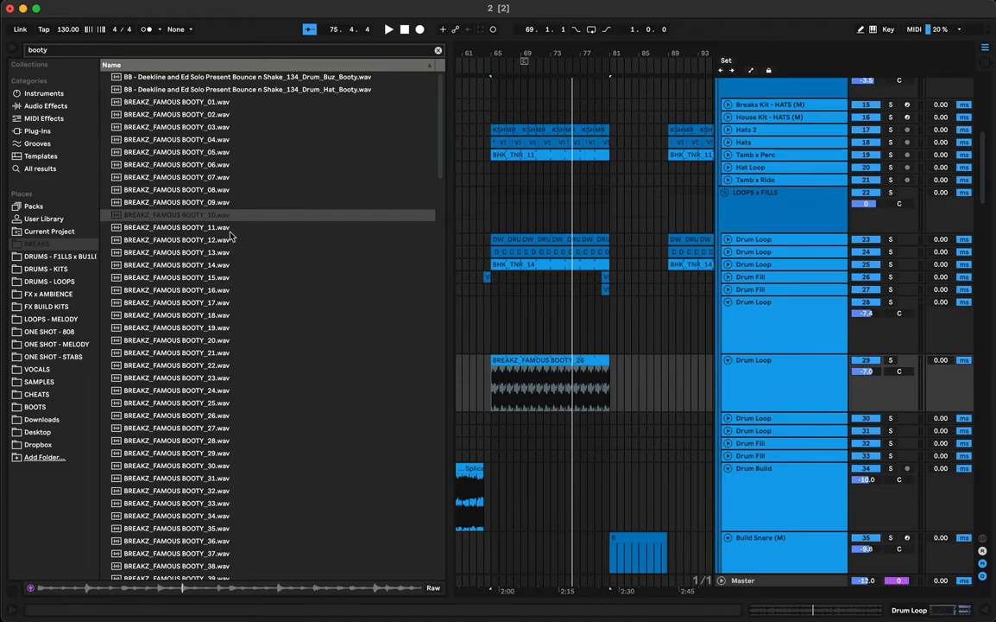
pyautogui.moveTo(230, 236); pyautogui.dragTo(491, 344)
pyautogui.press('space')
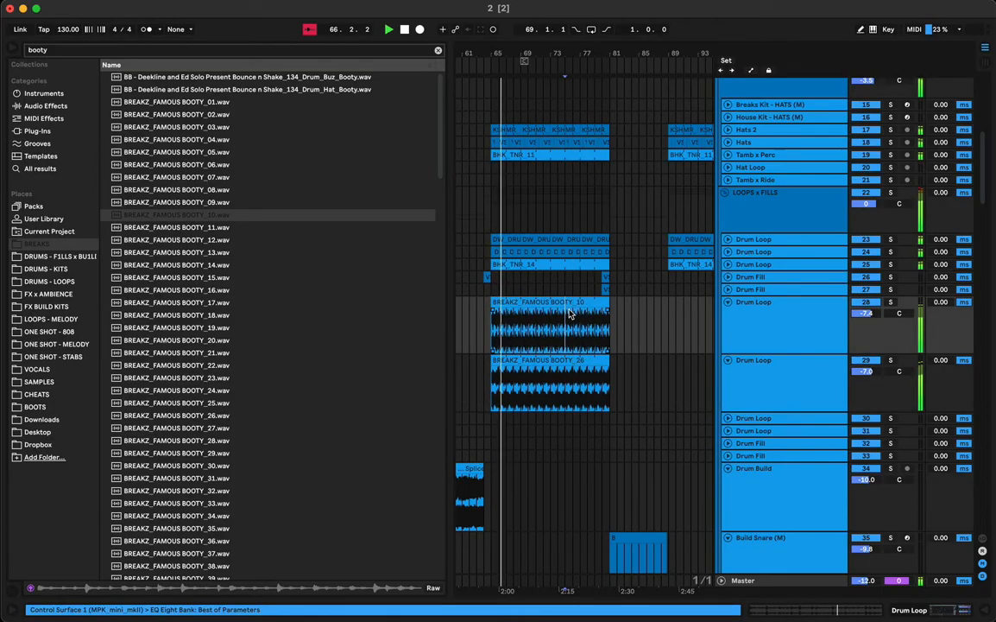
# Lower the BREAKZ_FAMOUS BOOTY_10 clip gain to -4.85 dB and add warp markers at 1.2, 2.2 and 2.4
pyautogui.doubleClick(569, 313)
pyautogui.moveTo(217, 439); pyautogui.dragTo(217, 464)
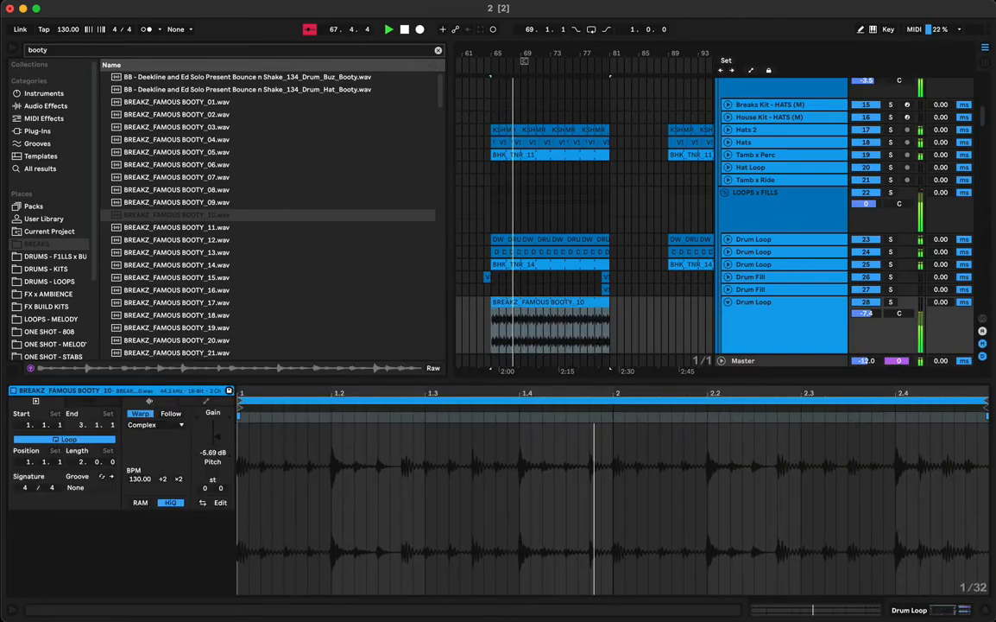
pyautogui.doubleClick(332, 419)
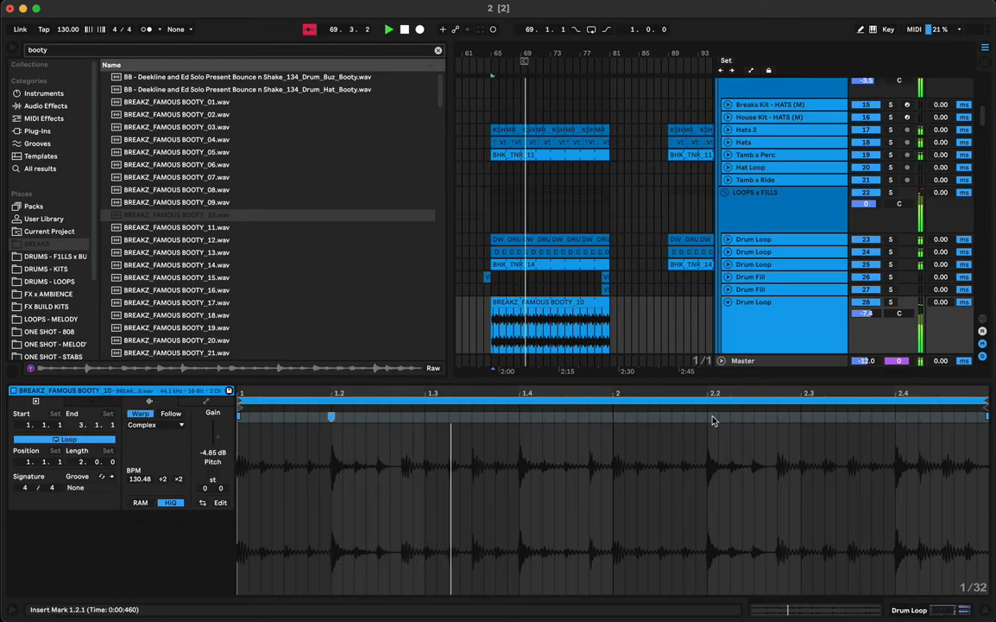
pyautogui.doubleClick(894, 418)
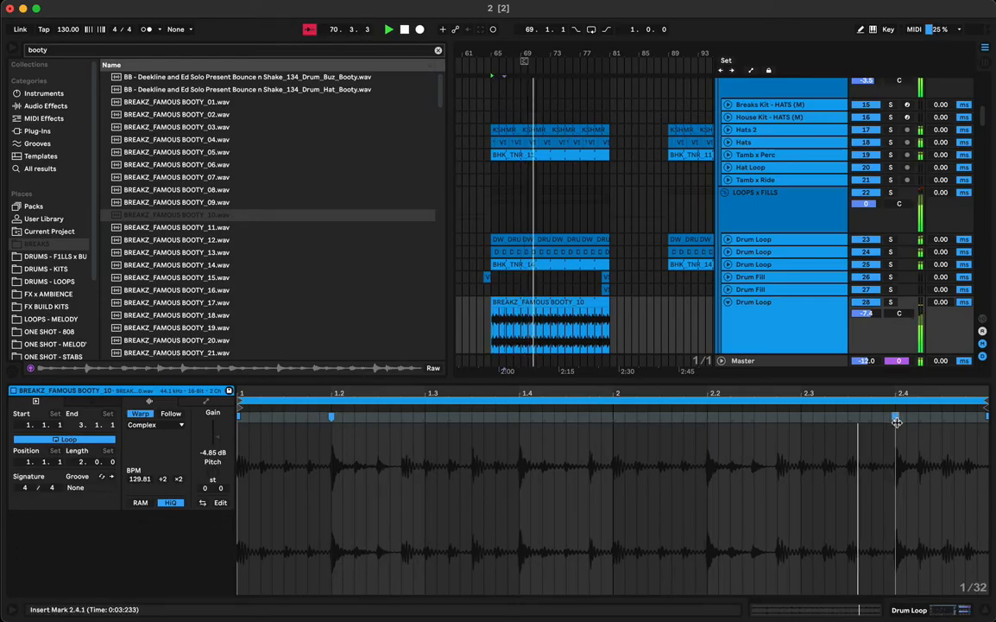
pyautogui.doubleClick(706, 419)
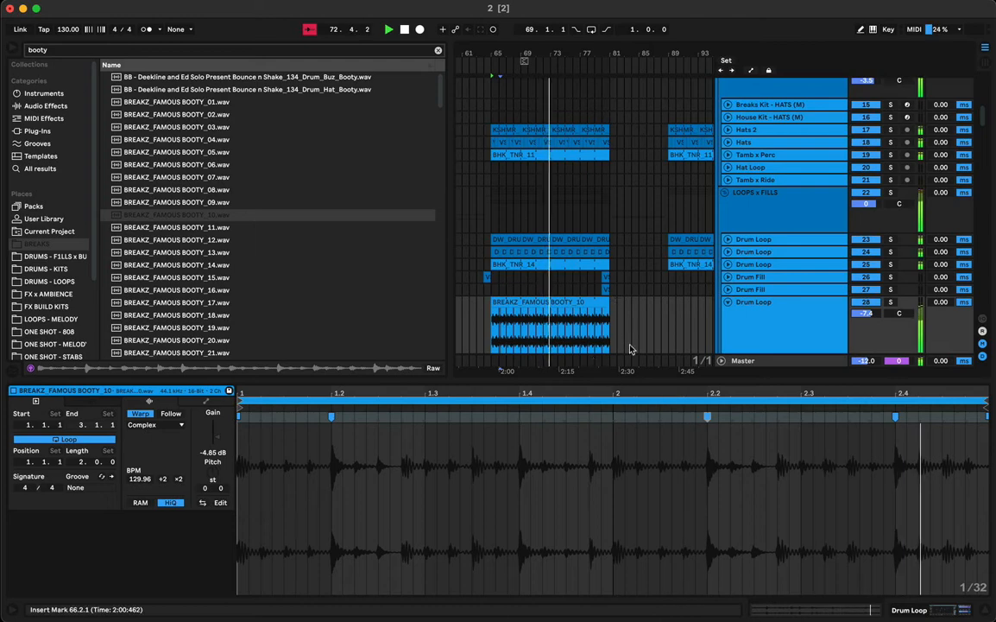
# Lower the BREAKZ_FAMOUS BOOTY_10 clip gain to -7.39 dB and the BREAKZ_FAMOUS BOOTY_26 clip gain to -1.59 dB
pyautogui.click(532, 300)
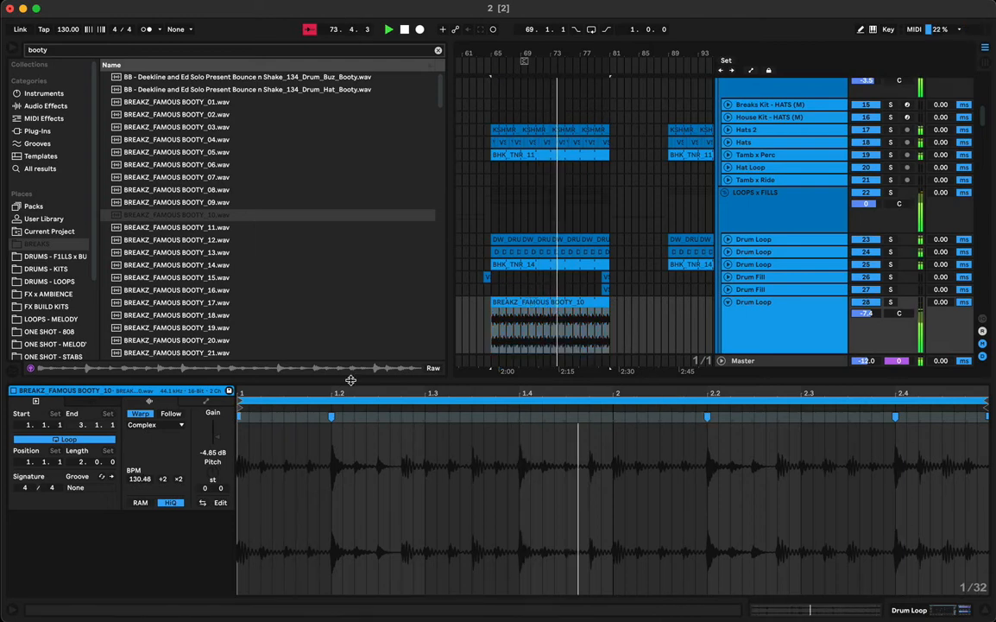
pyautogui.moveTo(218, 437); pyautogui.dragTo(217, 443)
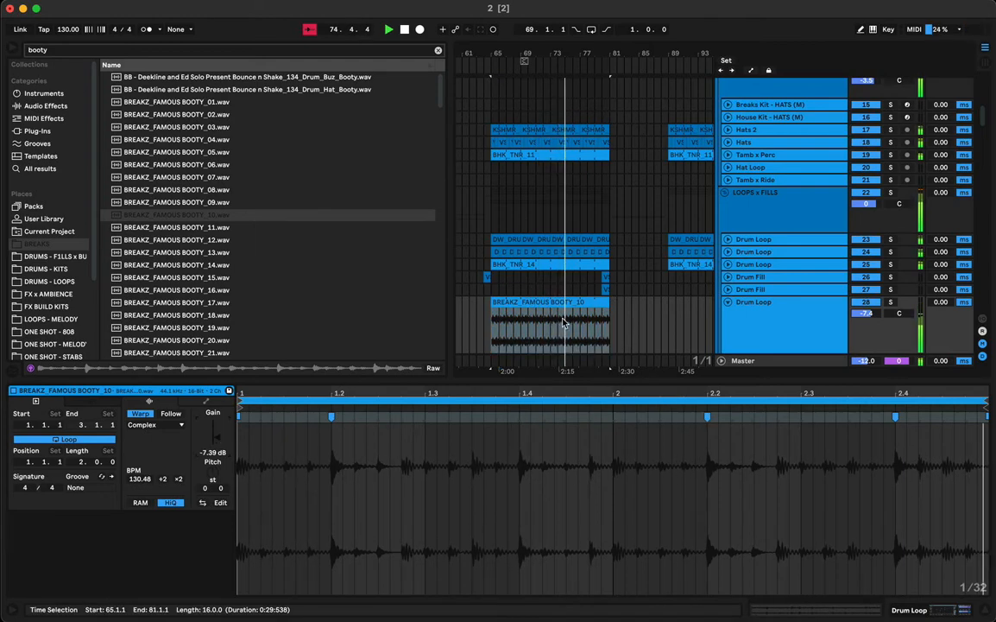
pyautogui.scroll(-3, 547, 257)
pyautogui.click(546, 257)
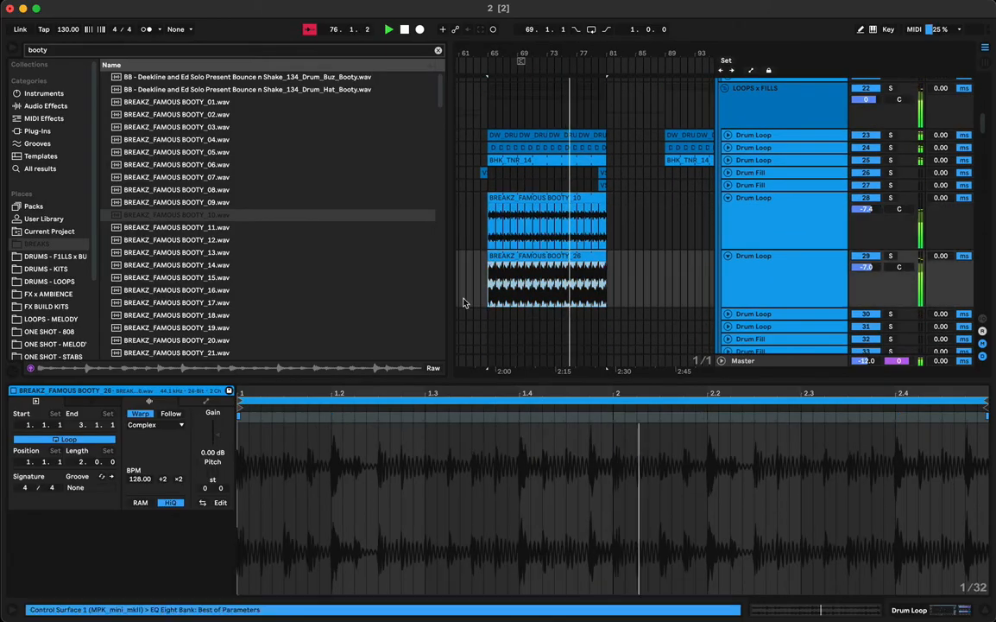
pyautogui.moveTo(218, 435); pyautogui.dragTo(218, 441)
pyautogui.click(532, 255)
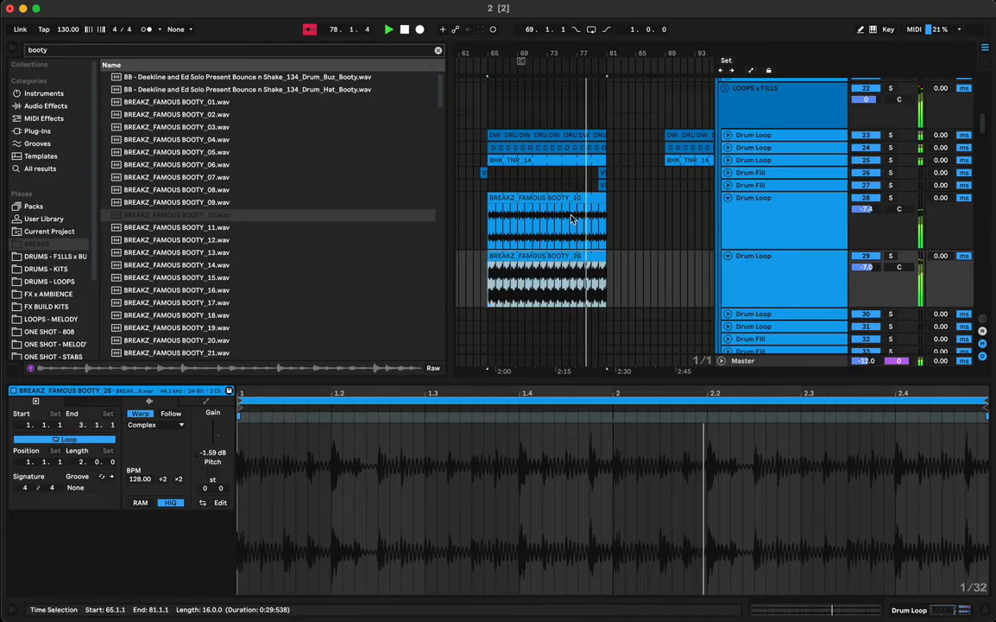
# Hide the browser and play the drop from bar 65 to check the two break loops in context
pyautogui.scroll(3, 571, 217)
pyautogui.hscroll(-8, 571, 217)
pyautogui.scroll(-5, 571, 218)
pyautogui.scroll(3, 571, 218)
pyautogui.hscroll(15, 570, 218)
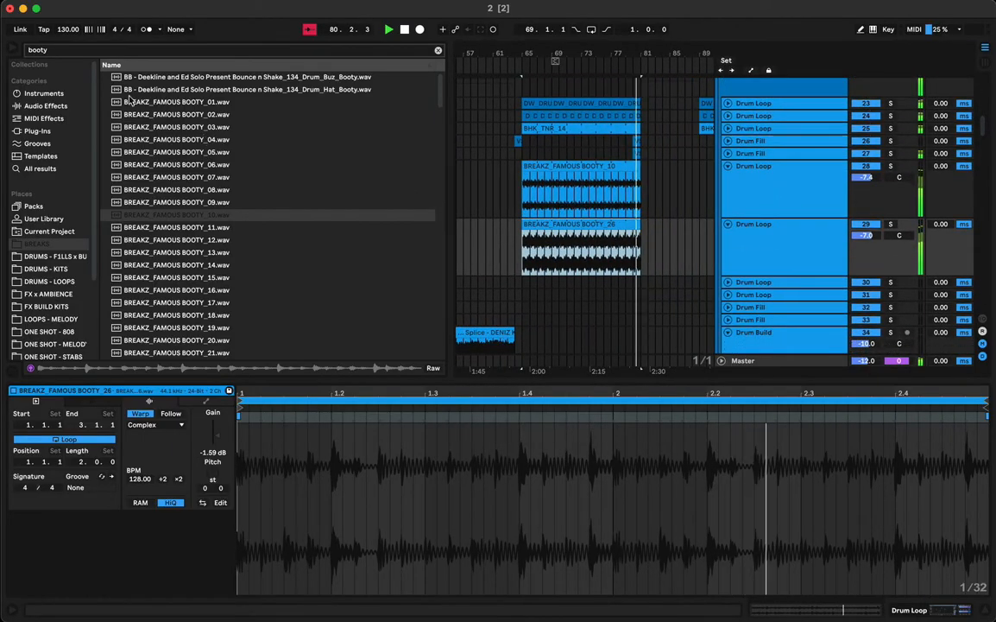
pyautogui.press('super+alt+b')
pyautogui.press('space')
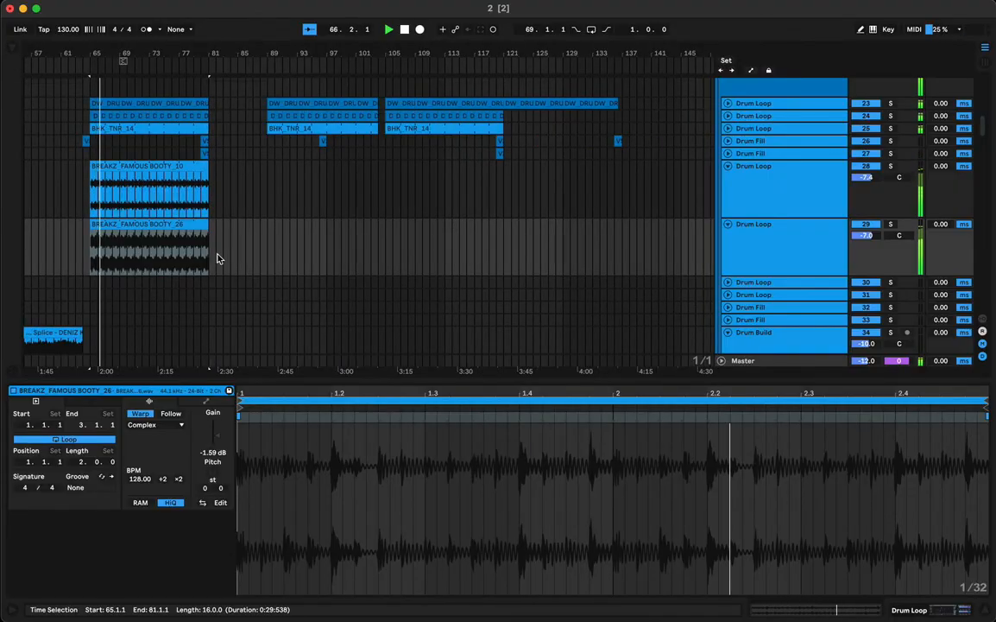
pyautogui.click(80, 256)
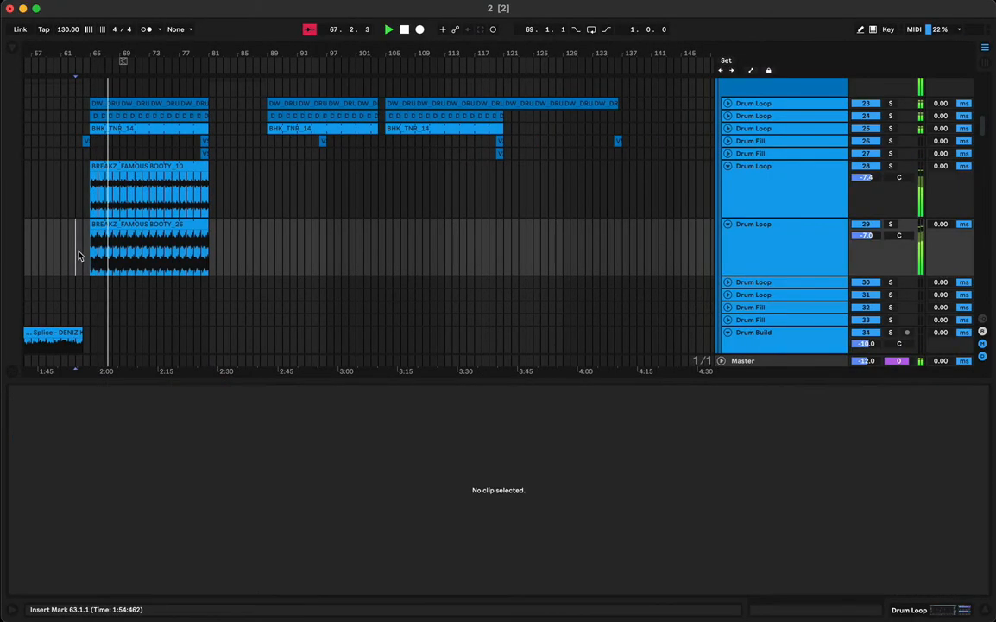
# Copy the Ghost Kick and Breaks Kit - KICK clips from bars 17 to 33 to bar 65 and play them back
pyautogui.hscroll(-5, 196, 300)
pyautogui.scroll(10, 194, 298)
pyautogui.scroll(5, 194, 300)
pyautogui.hscroll(-12, 194, 296)
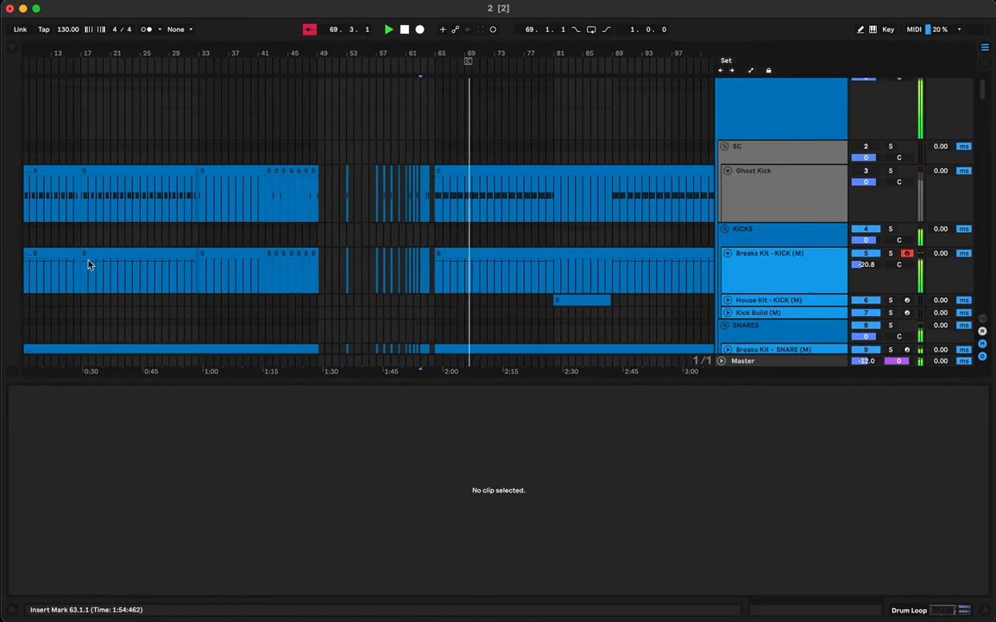
pyautogui.click(89, 264)
pyautogui.keyDown('shift'); pyautogui.click(166, 173); pyautogui.keyUp('shift')
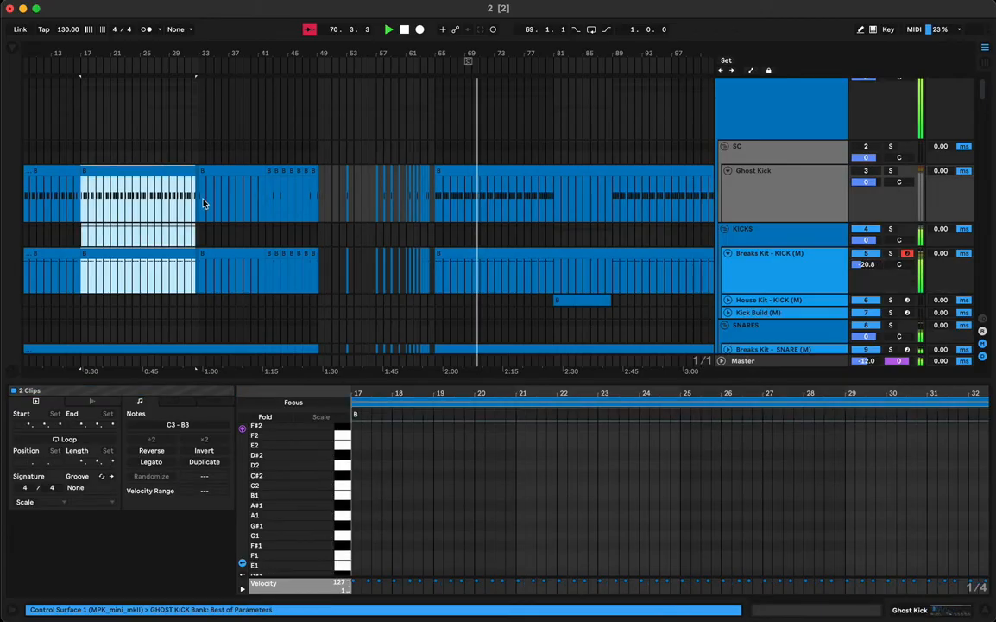
pyautogui.keyDown('shift'); pyautogui.click(201, 204); pyautogui.keyUp('shift')
pyautogui.moveTo(120, 173); pyautogui.dragTo(474, 196)
pyautogui.press('space')
pyautogui.press('space')
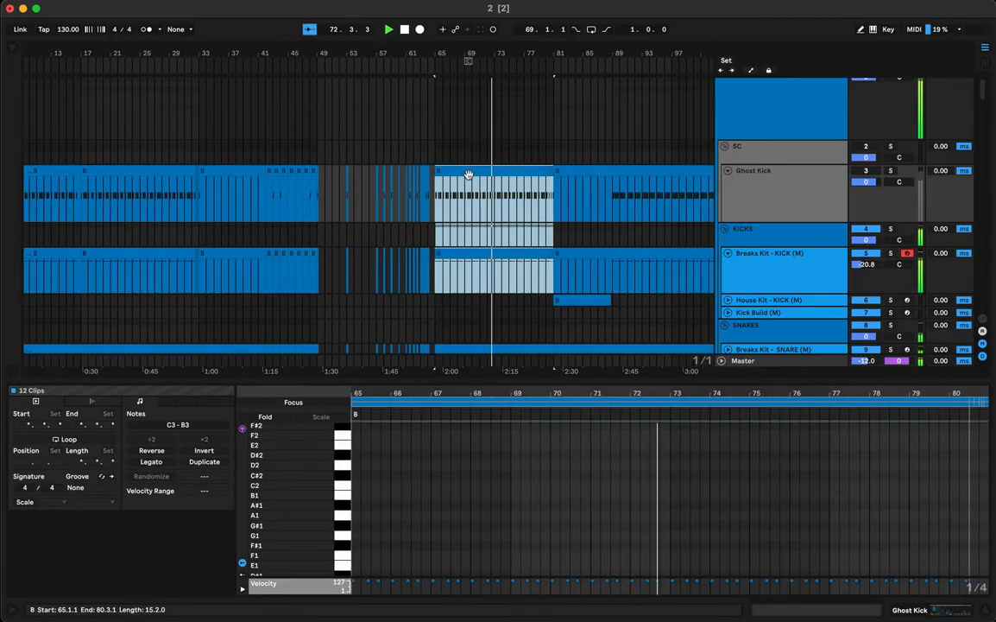
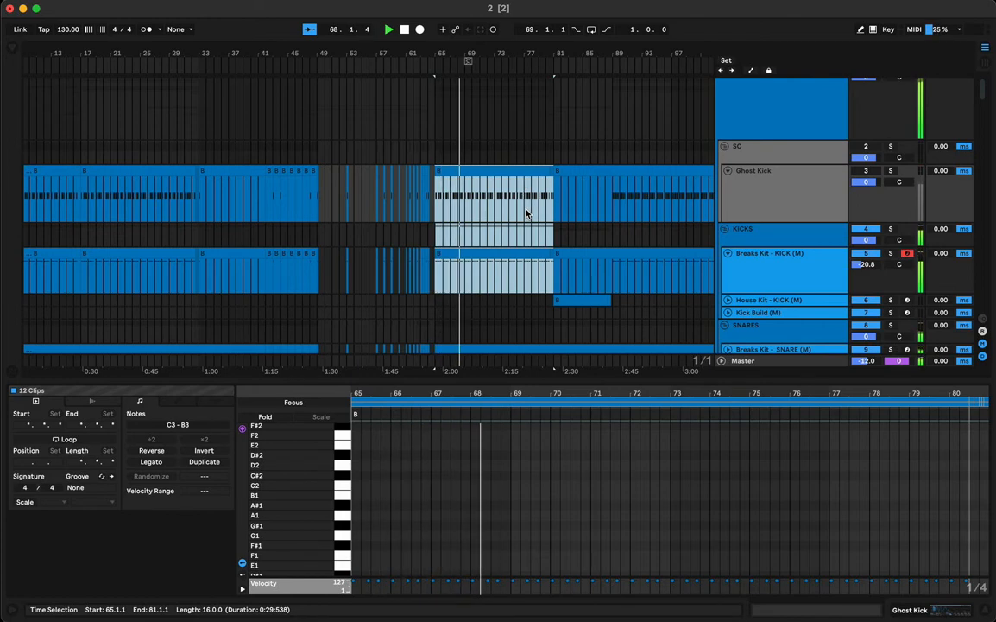
# Copy the opening kick of bar 65 to 65.1.4 on the Ghost Kick and Breaks Kit - KICK tracks, and play it back
pyautogui.click(473, 254)
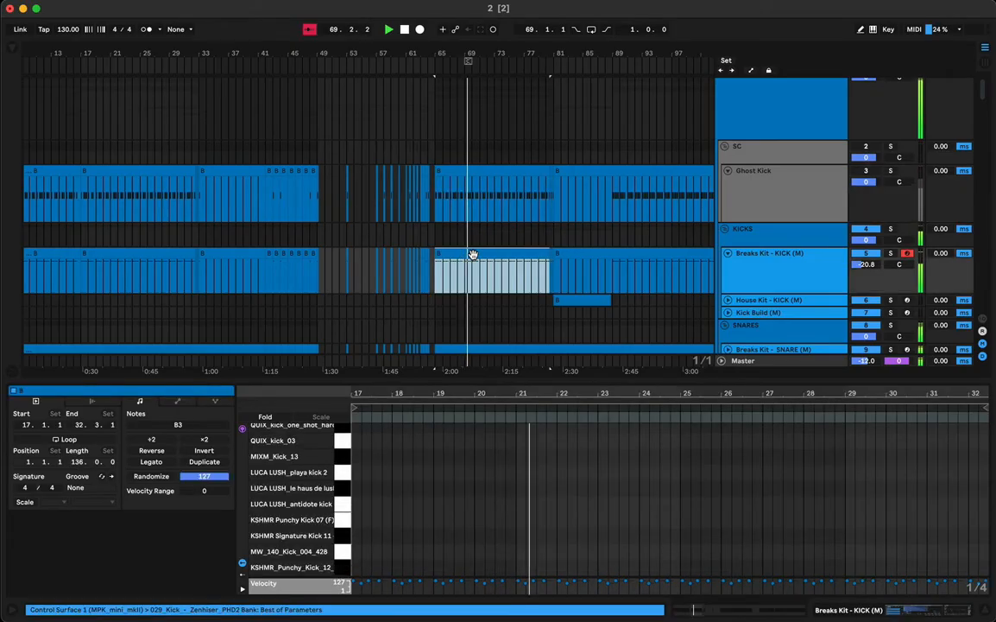
pyautogui.moveTo(444, 53); pyautogui.dragTo(422, 156)
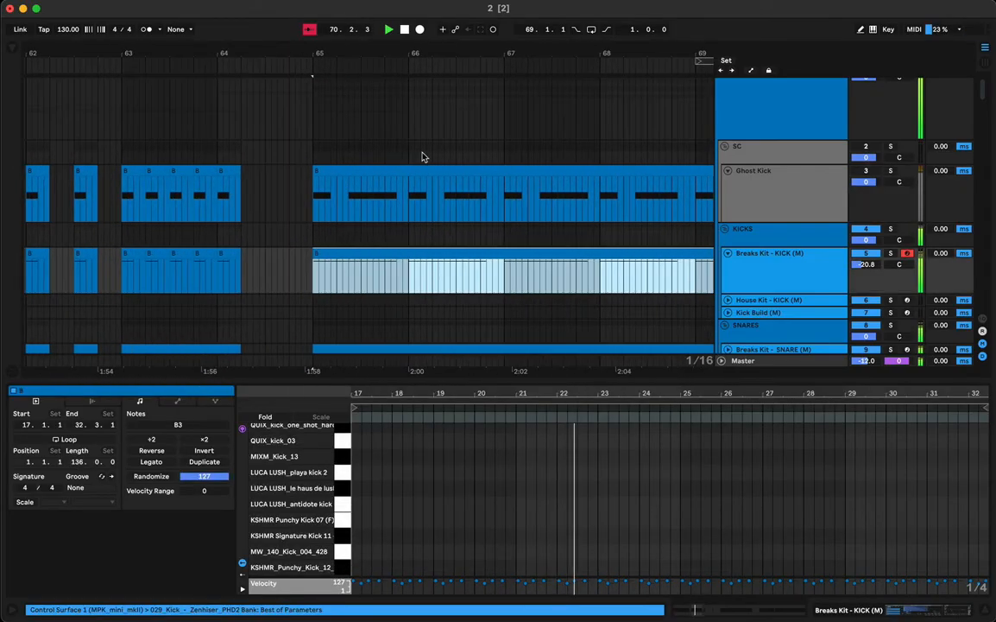
pyautogui.moveTo(312, 276); pyautogui.dragTo(340, 174)
pyautogui.click(325, 167)
pyautogui.press('space')
pyautogui.press('space')
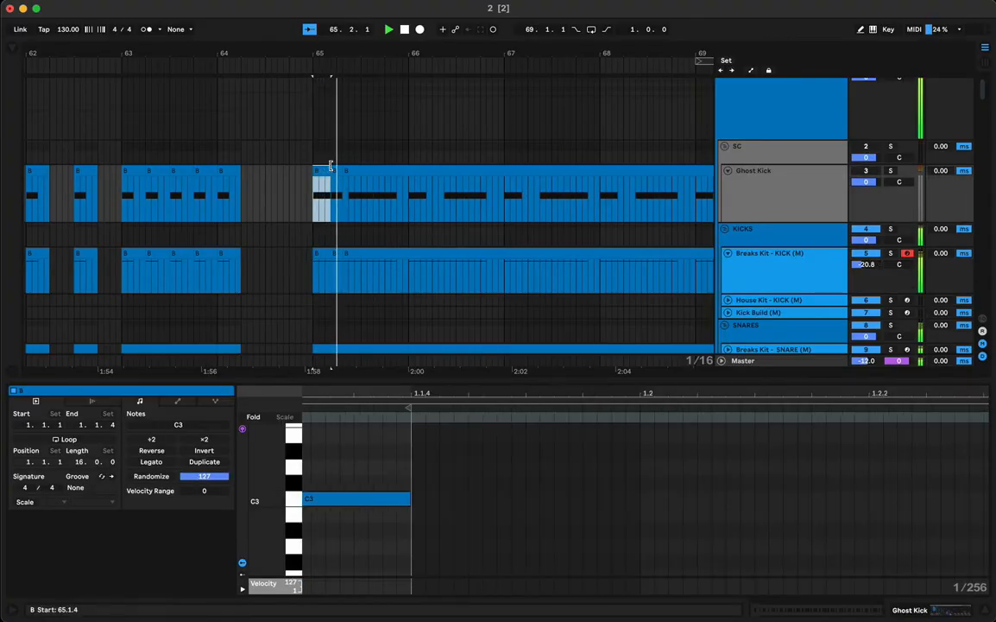
# Duplicate bar 65 of both kick tracks into bar 66 and copy the kick slice at 66.3.3 to 66.3.2
pyautogui.click(408, 194)
pyautogui.moveTo(407, 195); pyautogui.dragTo(314, 261)
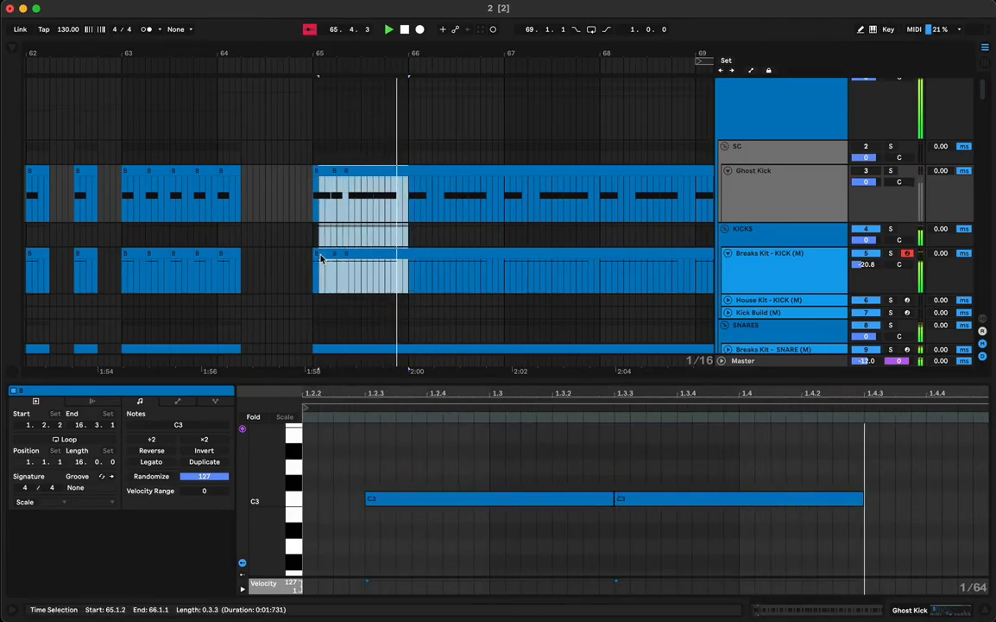
pyautogui.press('super+d')
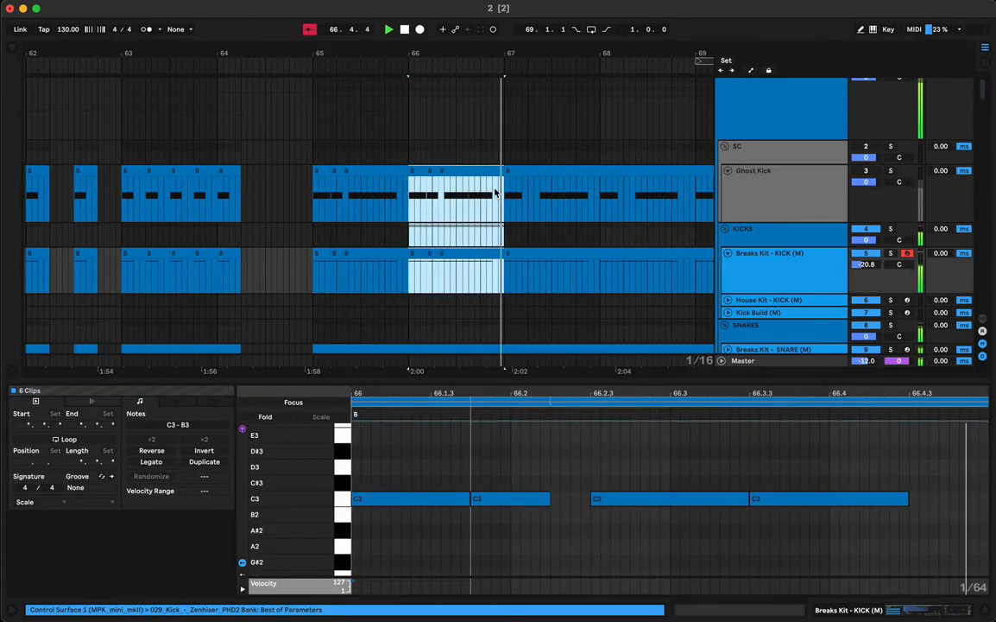
pyautogui.click(470, 266)
pyautogui.moveTo(471, 266); pyautogui.dragTo(475, 281)
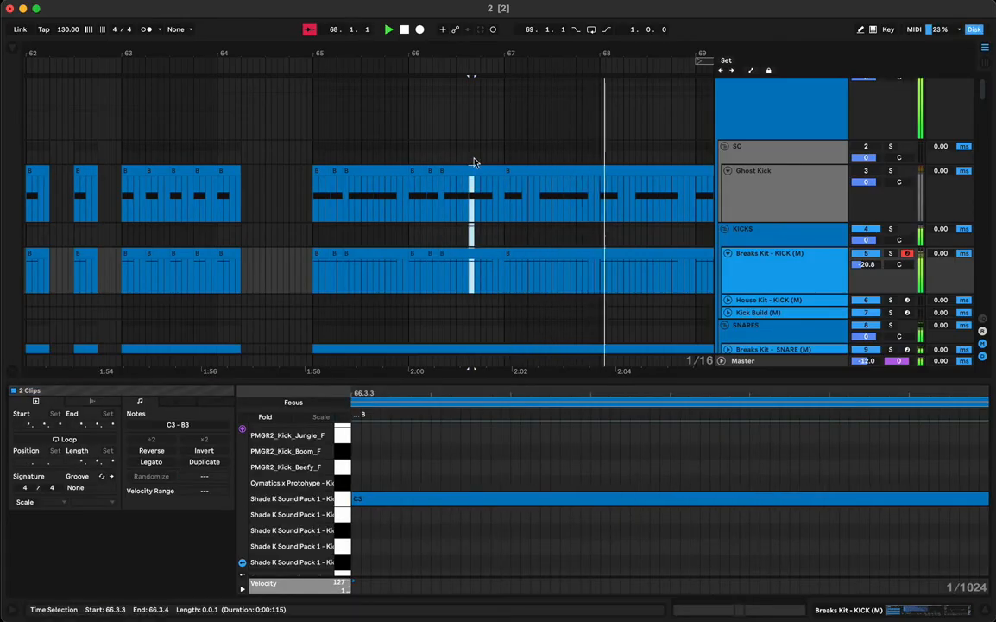
pyautogui.moveTo(472, 171); pyautogui.dragTo(464, 174)
pyautogui.click(438, 178)
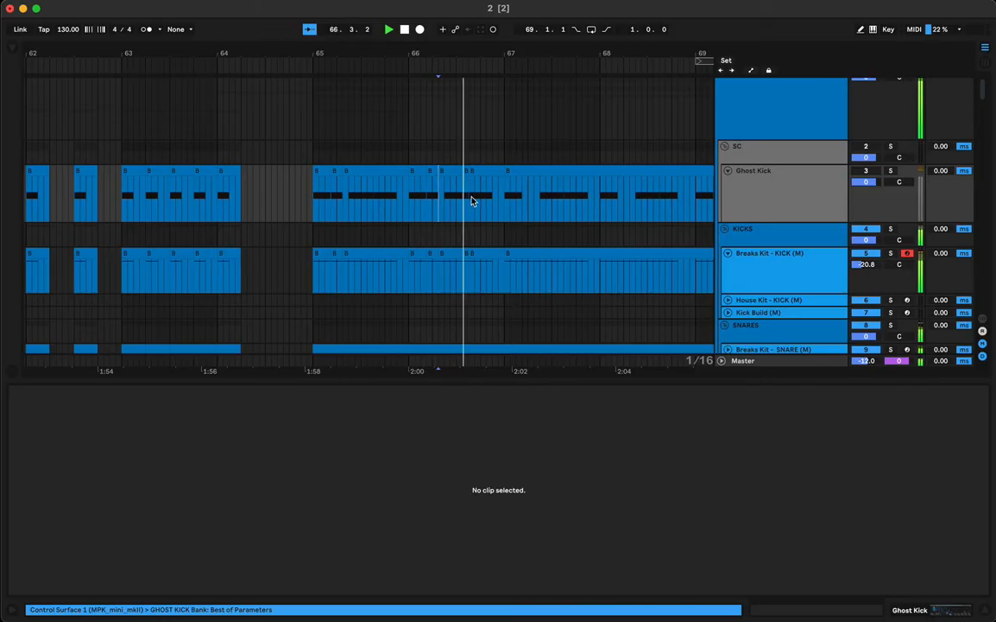
# Duplicate the two-bar kick pattern of bars 65 and 66 on both kick tracks repeatedly up to bar 81
pyautogui.click(504, 193)
pyautogui.moveTo(507, 191); pyautogui.dragTo(314, 277)
pyautogui.press('super+d')
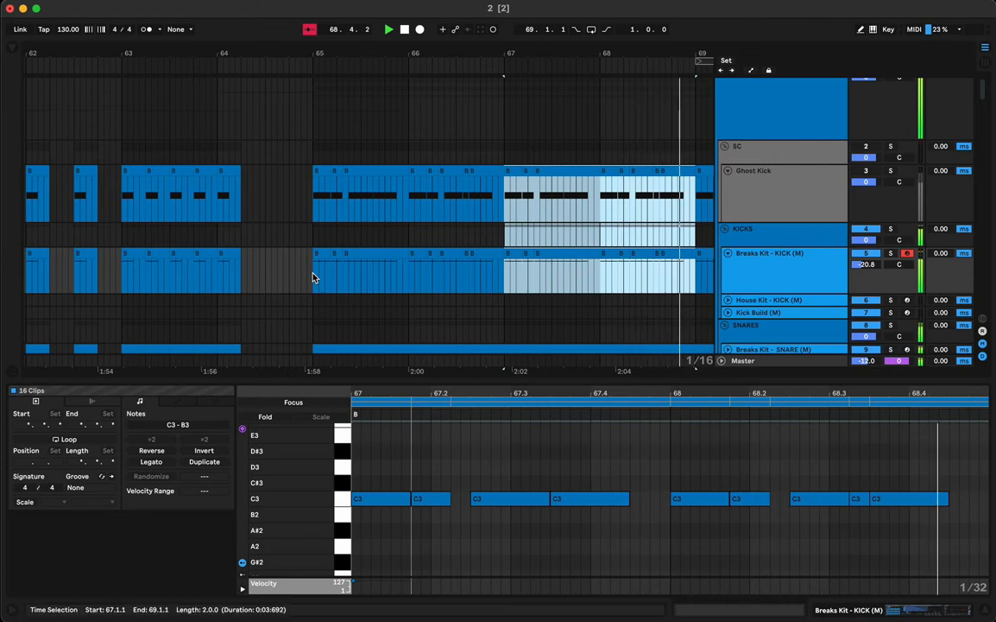
pyautogui.press('super+d')
pyautogui.press('super+d')
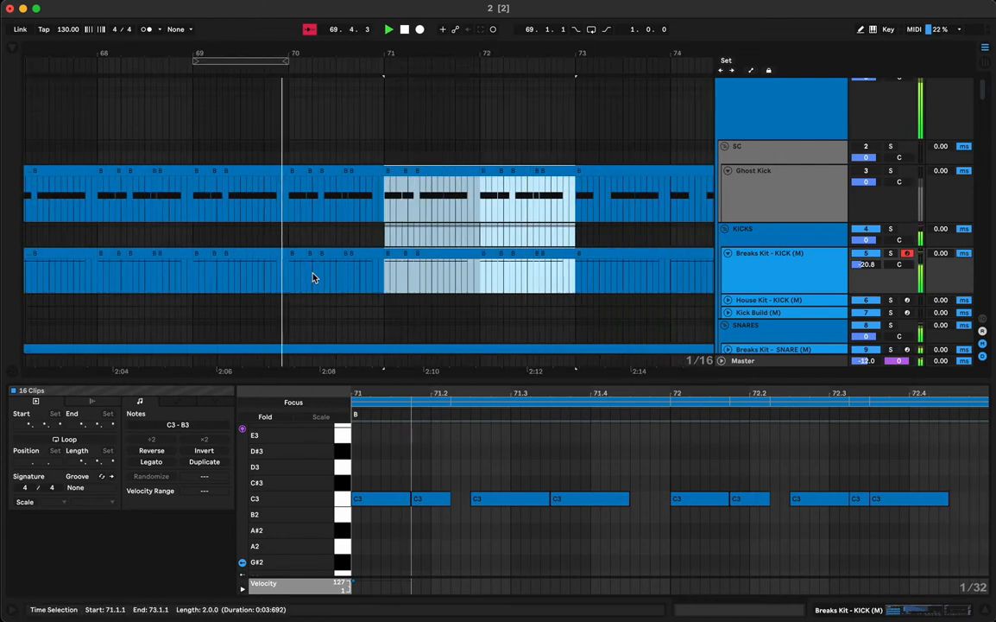
pyautogui.press('super+d')
pyautogui.moveTo(472, 53); pyautogui.dragTo(471, 17)
pyautogui.press('super+d')
pyautogui.press('super+d')
pyautogui.press('super+d')
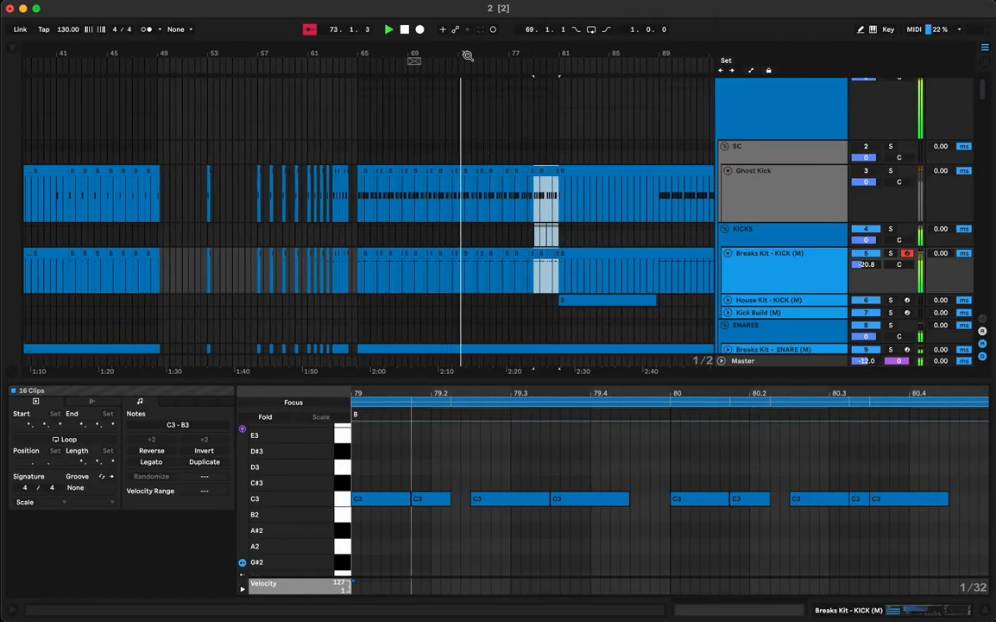
# Add a kick fill at the end of bar 72 by copying the 72.3.2 kick slice to 72.4.2 and 72.4.3 on both kick tracks
pyautogui.moveTo(452, 49); pyautogui.dragTo(451, 86)
pyautogui.click(411, 171)
pyautogui.press('space')
pyautogui.press('space')
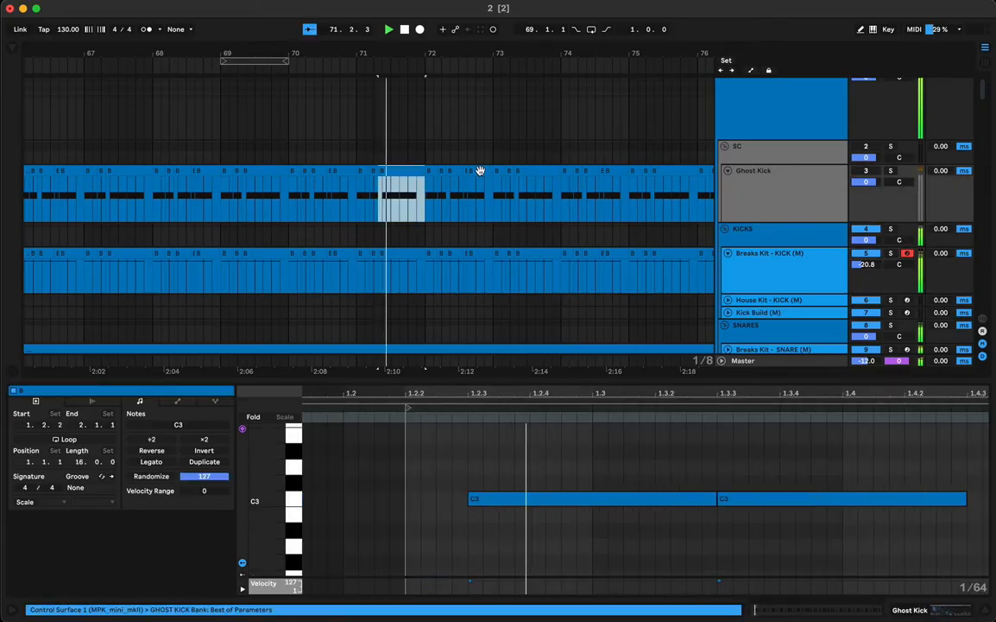
pyautogui.scroll(3, 467, 165)
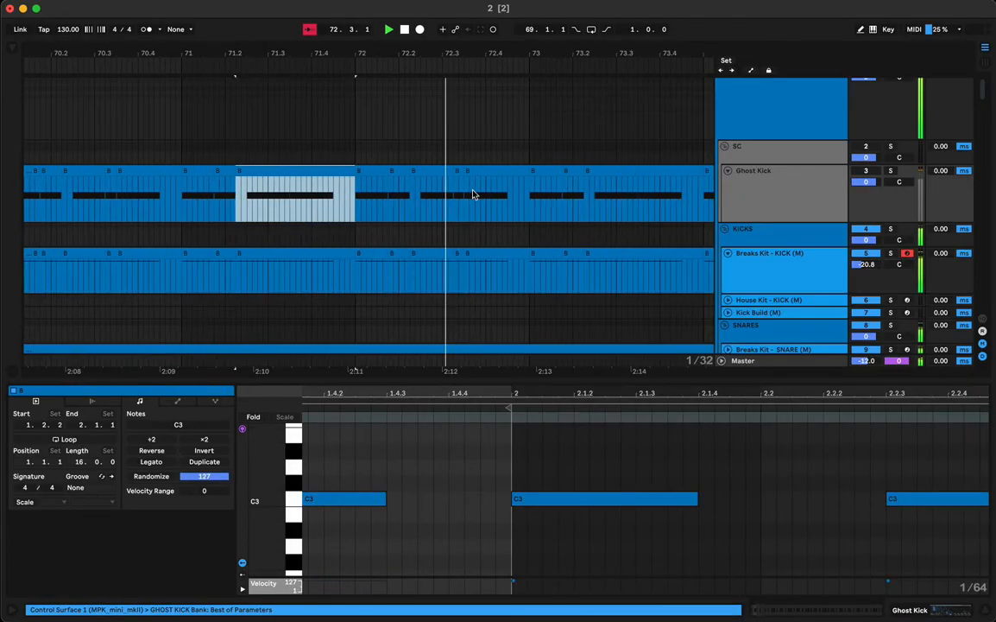
pyautogui.click(459, 195)
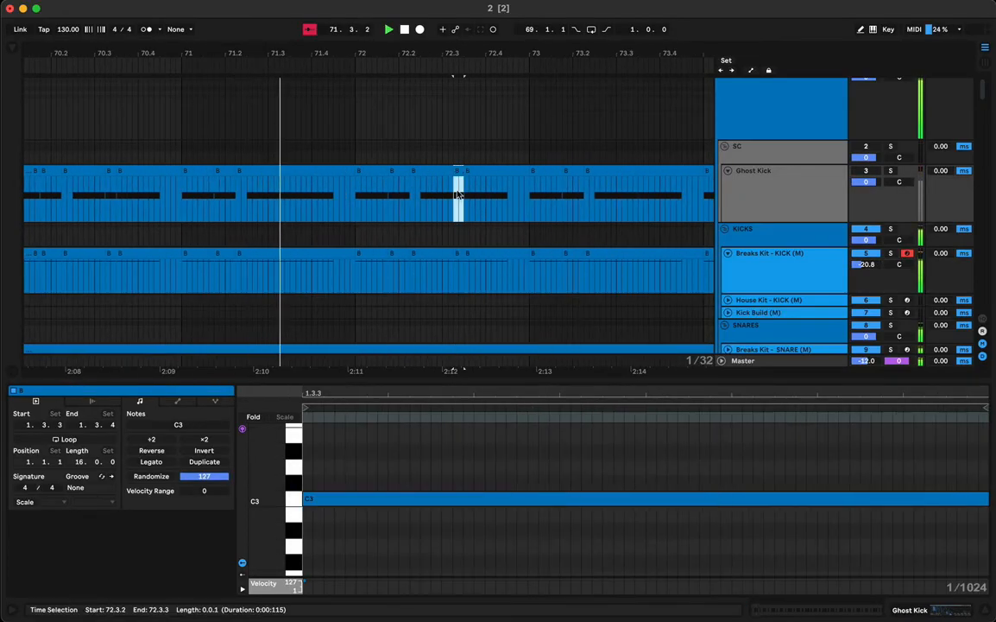
pyautogui.keyDown('shift'); pyautogui.click(459, 252); pyautogui.keyUp('shift')
pyautogui.moveTo(459, 253); pyautogui.dragTo(503, 255)
pyautogui.click(464, 278)
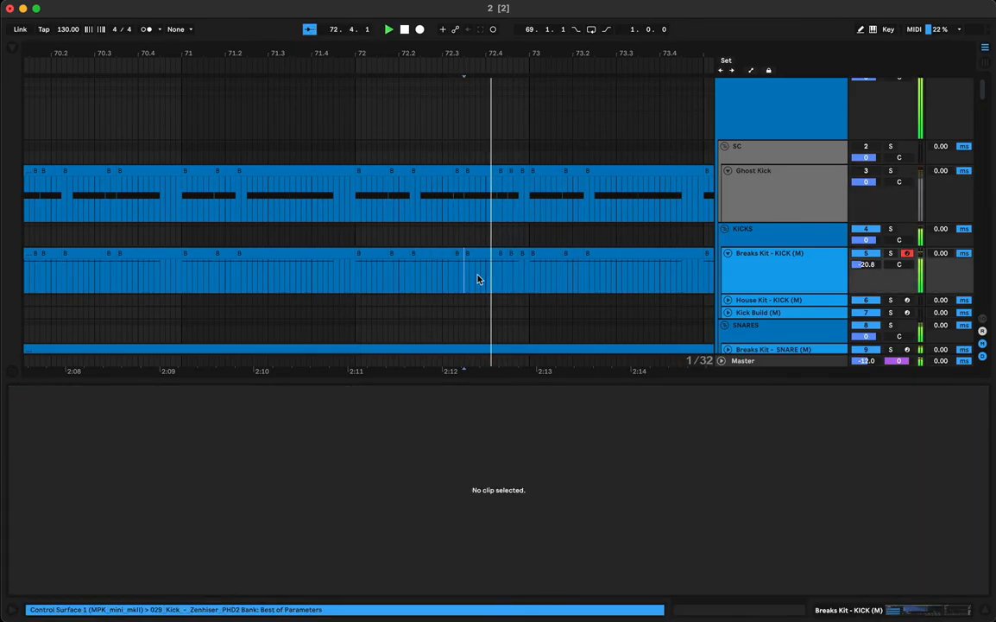
# Duplicate the eight-bar kick pattern from bar 65 to 73 on both kick tracks so it fills bar 73 to 81
pyautogui.click(526, 170)
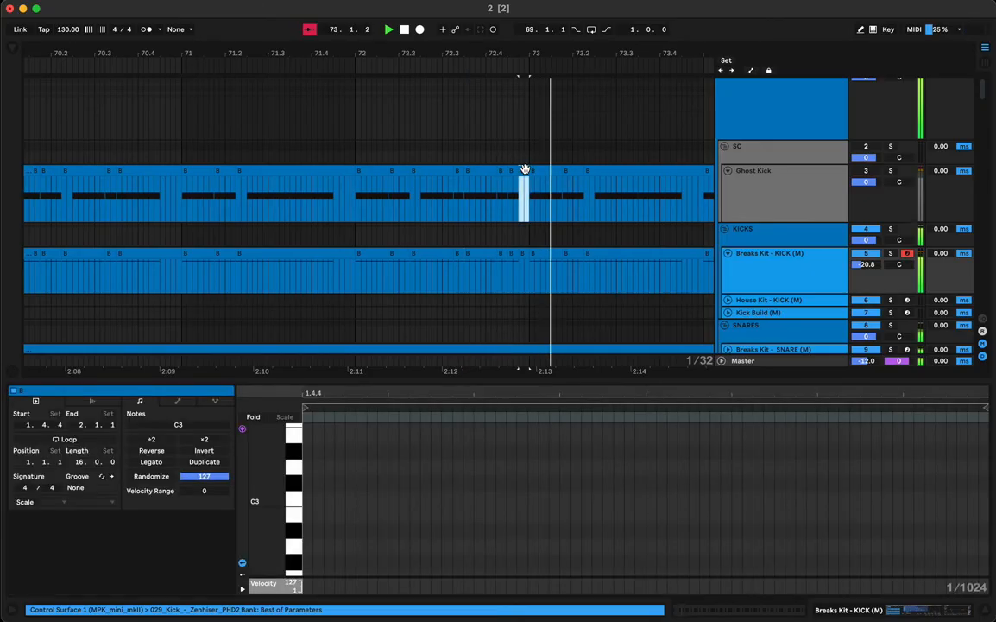
pyautogui.hscroll(-15, 526, 171)
pyautogui.scroll(-2, 526, 170)
pyautogui.keyDown('shift'); pyautogui.click(463, 193); pyautogui.keyUp('shift')
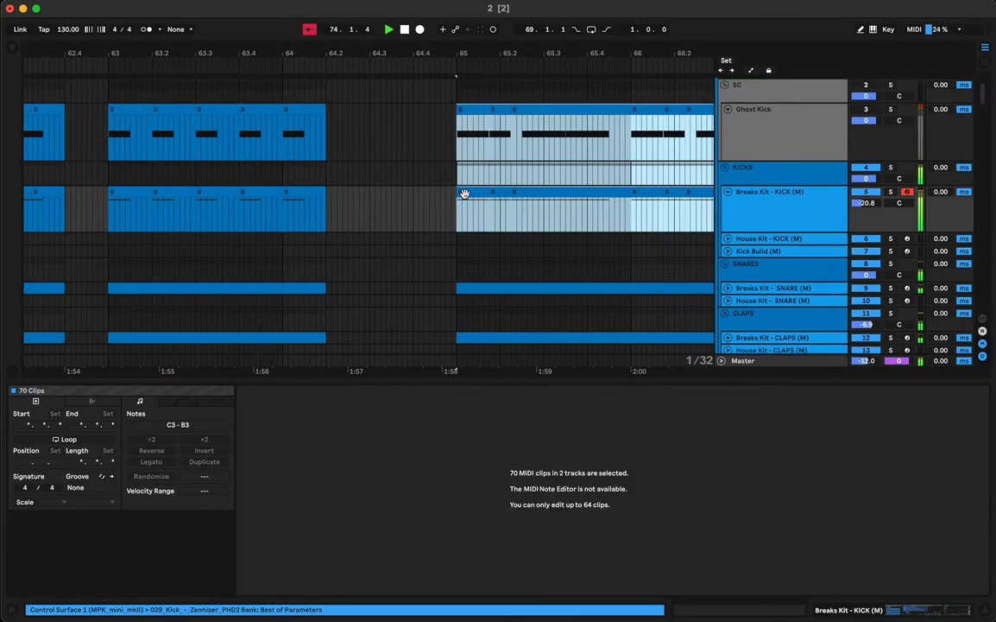
pyautogui.hscroll(15, 498, 87)
pyautogui.moveTo(492, 55); pyautogui.dragTo(425, 55)
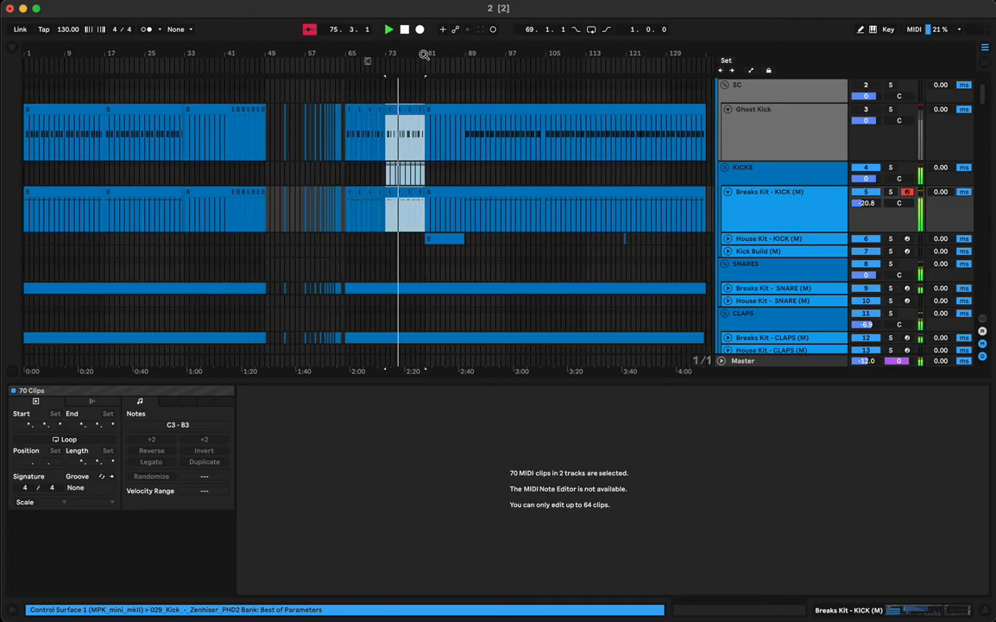
# Hide the clip view and place the insert marker at bar 63 on the HATS group track
pyautogui.click(388, 381)
pyautogui.click(336, 362)
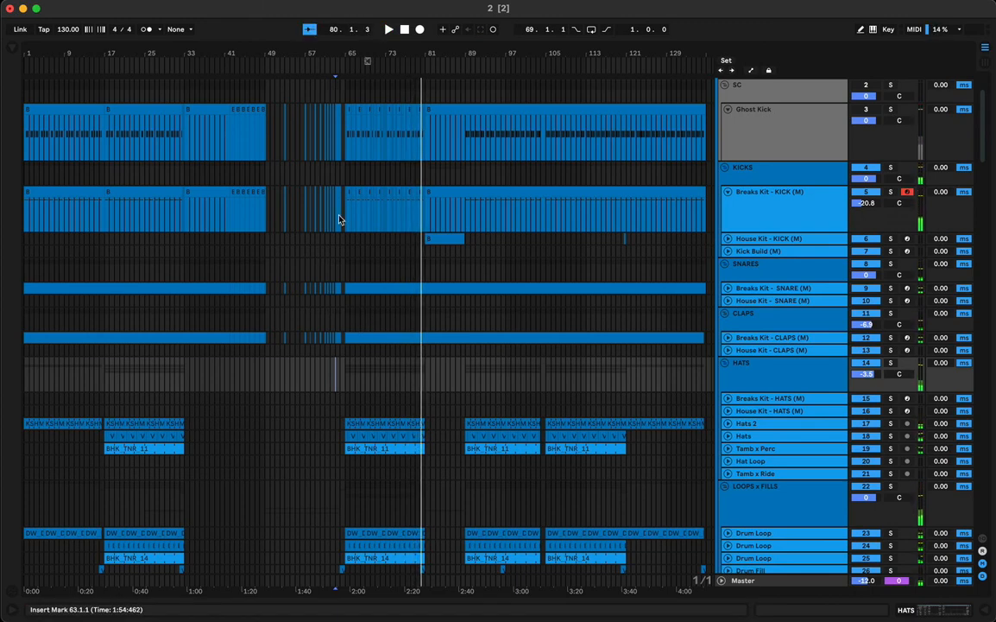
pyautogui.click(645, 11)
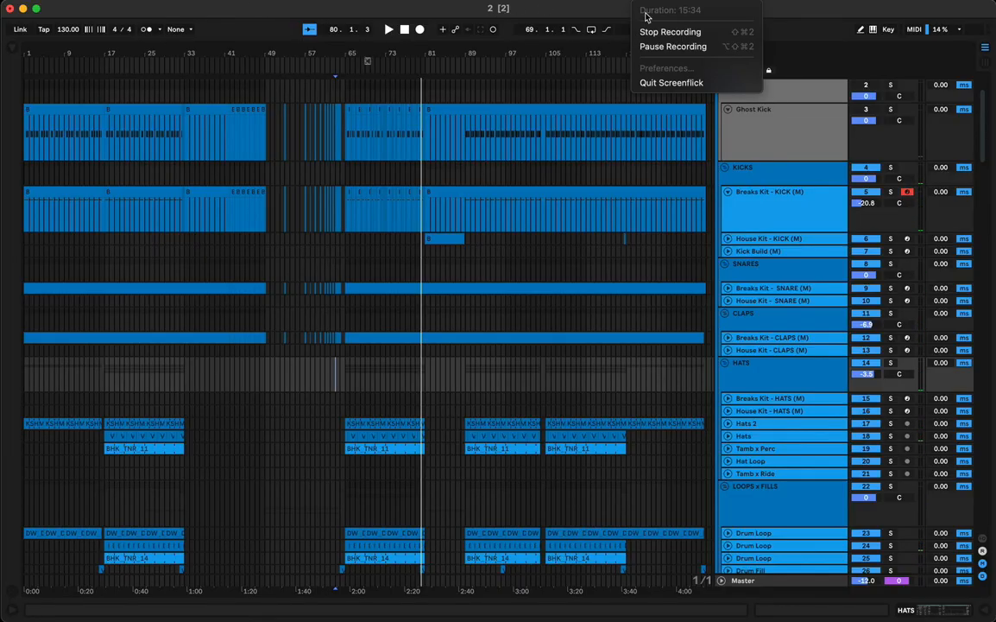